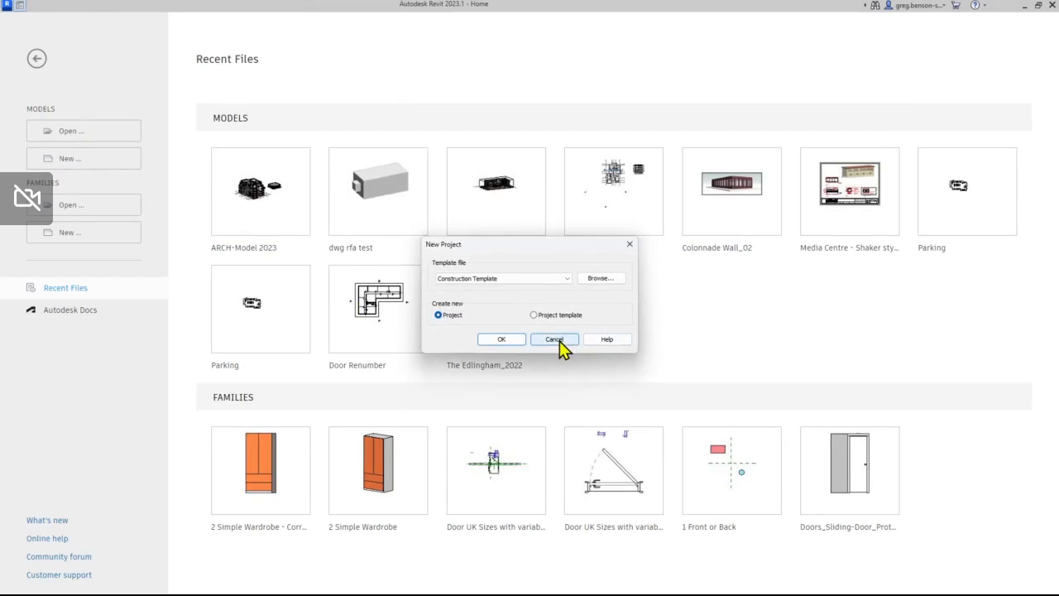
{"action": "left_click", "coordinate": [554, 340]}
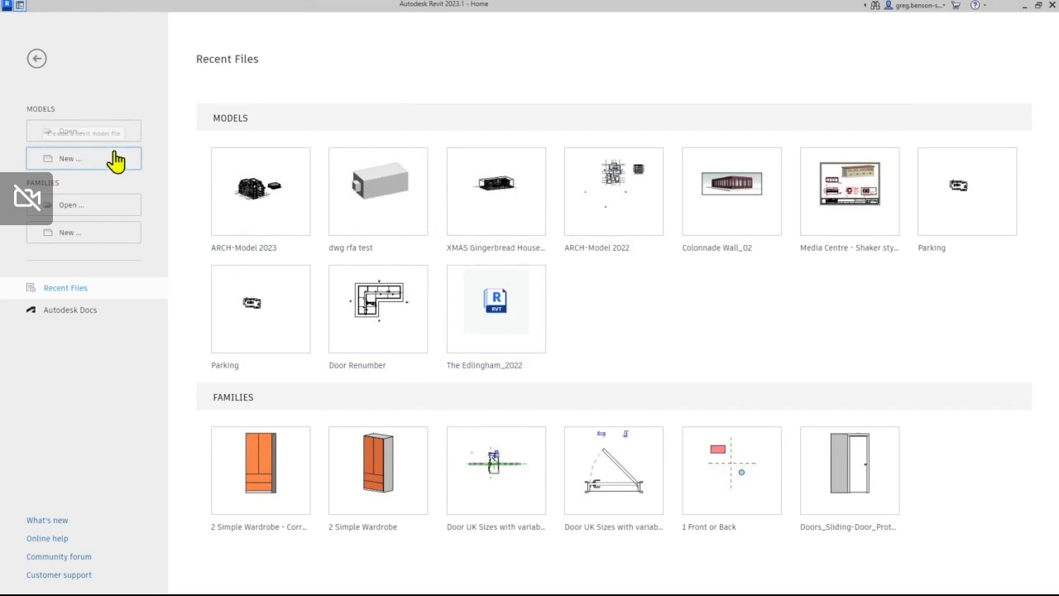
{"action": "left_click", "coordinate": [77, 238]}
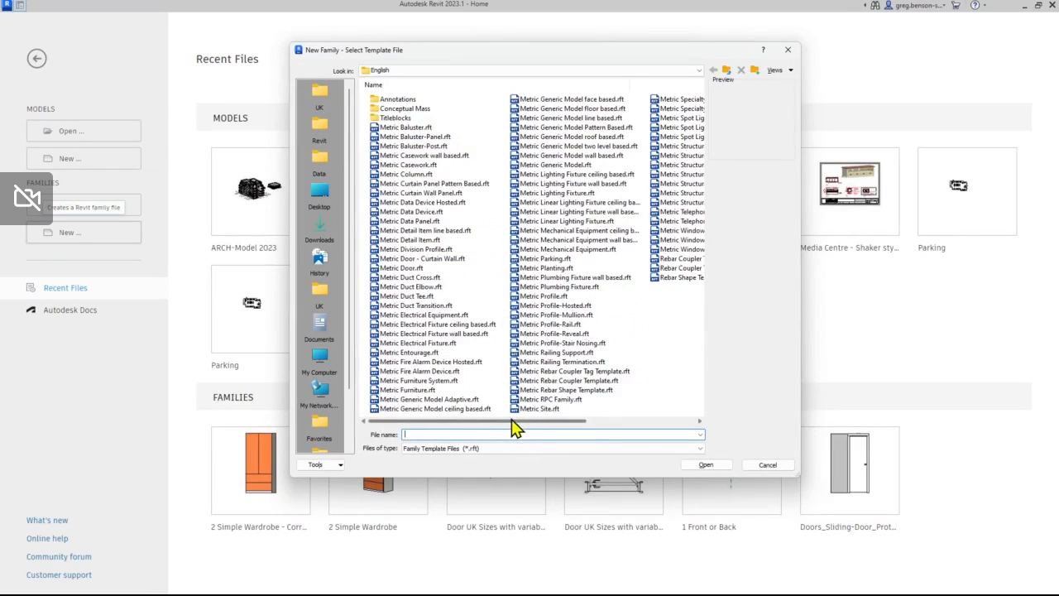
{"action": "left_click_drag", "start_coordinate": [516, 420], "coordinate": [592, 422]}
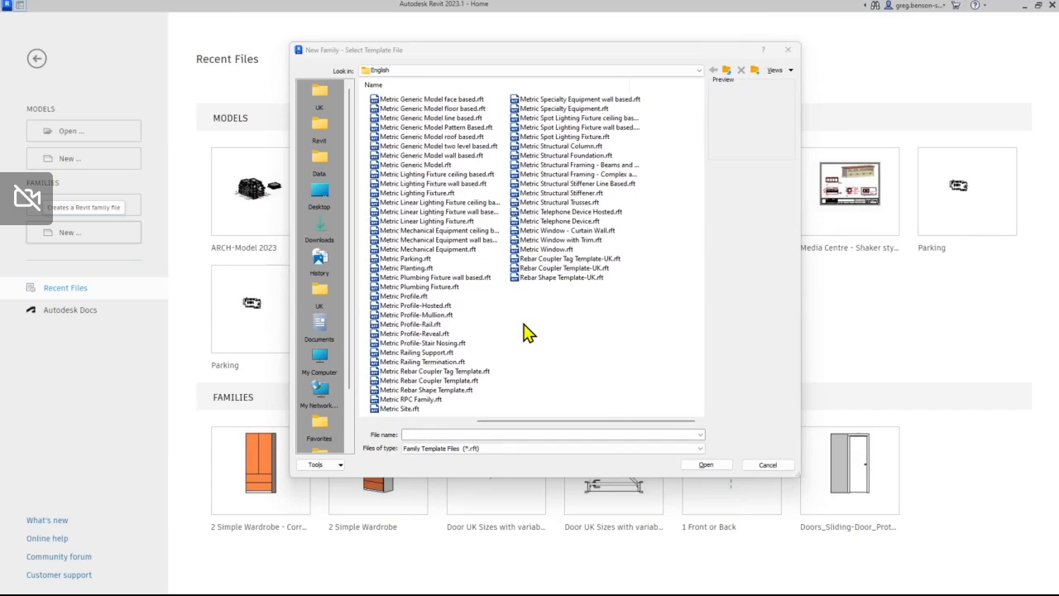
{"action": "left_click", "coordinate": [409, 167]}
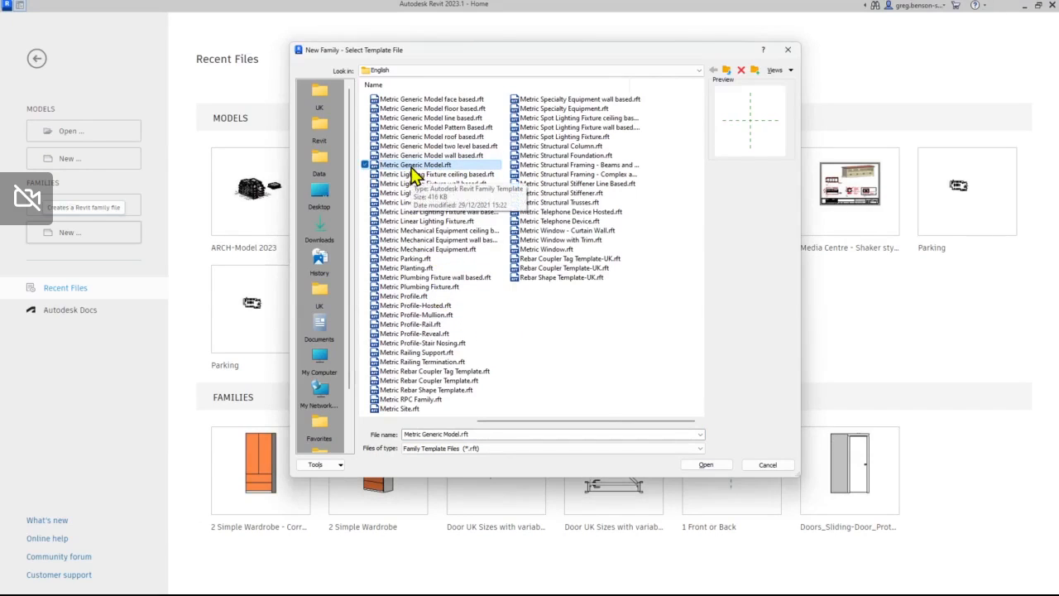
{"action": "left_click", "coordinate": [768, 465]}
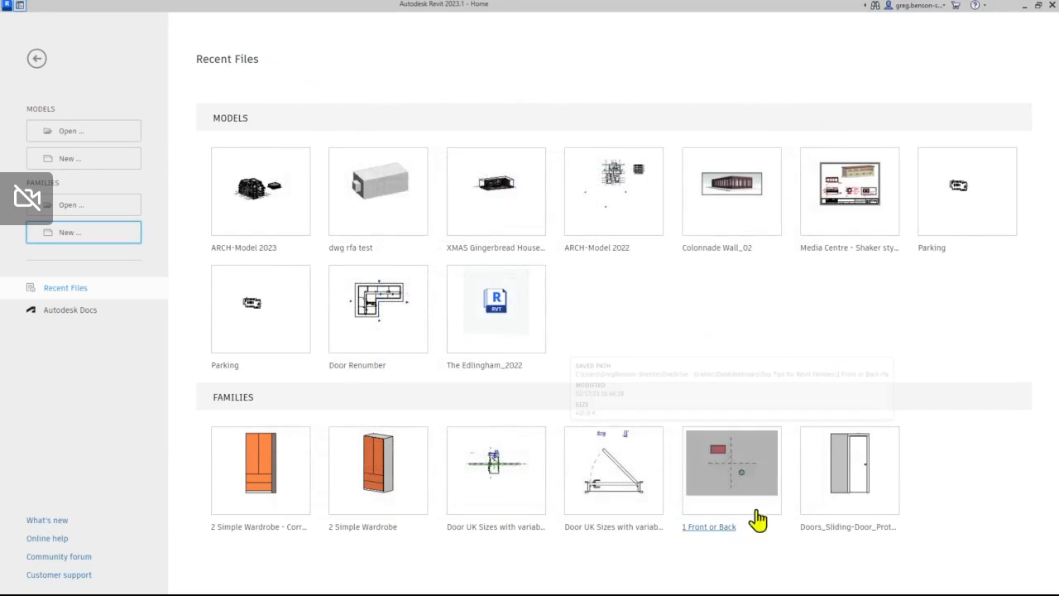
- Open the recent family 1 Front or Back and collapse the Ceiling Plans group in its view list
{"action": "left_click", "coordinate": [717, 530]}
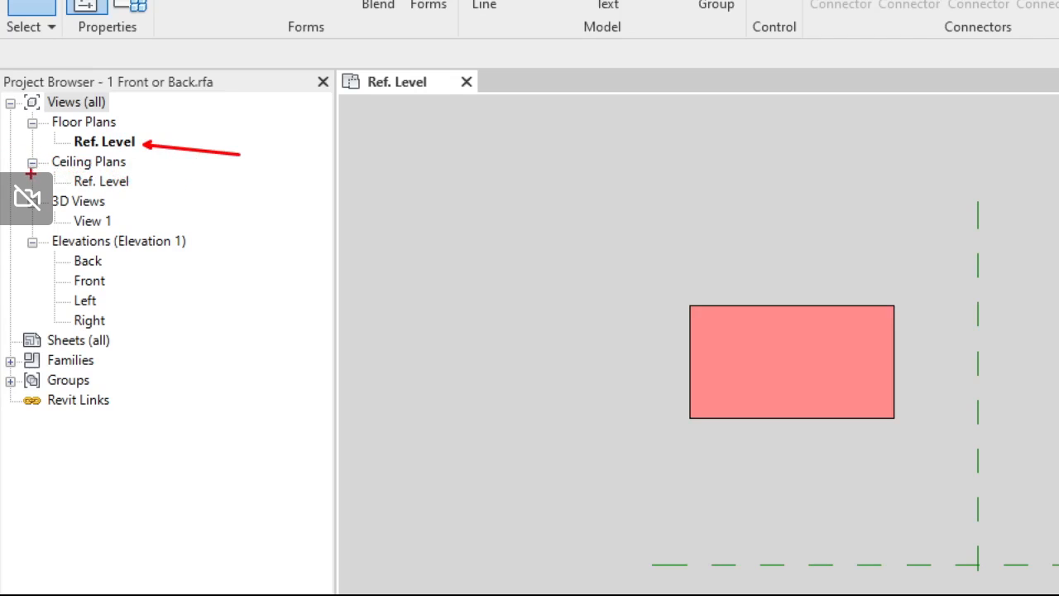
{"action": "left_click_drag", "start_coordinate": [31, 169], "coordinate": [23, 196], "text": "ctrl+shift"}
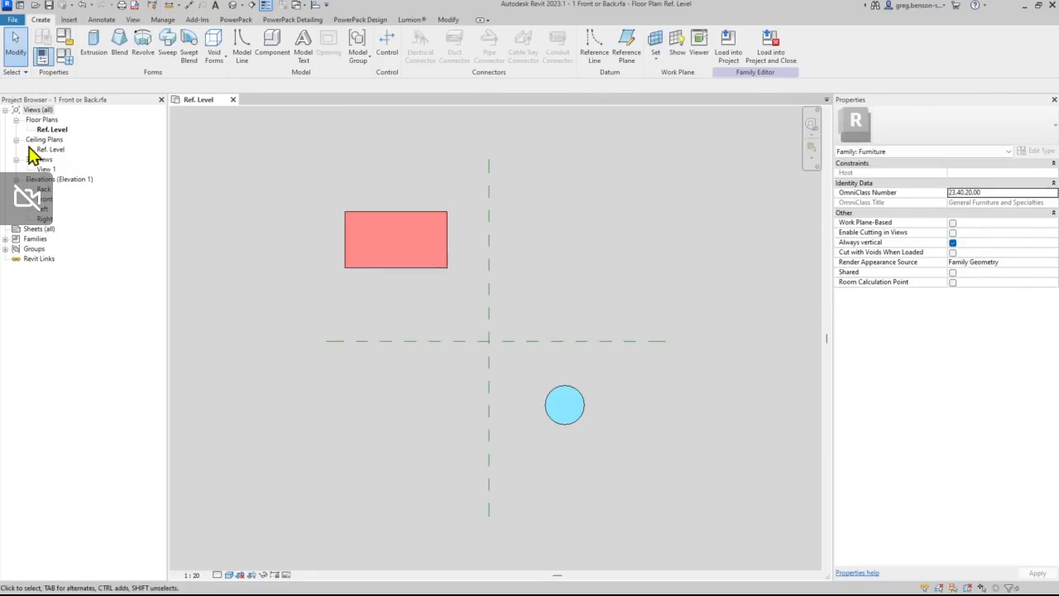
{"action": "left_click", "coordinate": [33, 161]}
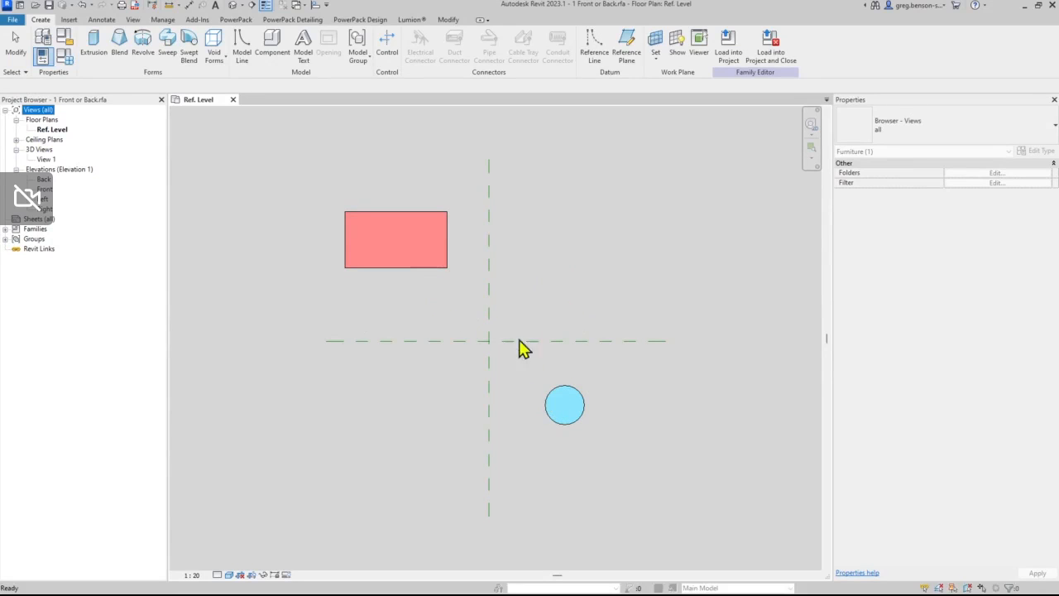
{"action": "left_click", "coordinate": [554, 261]}
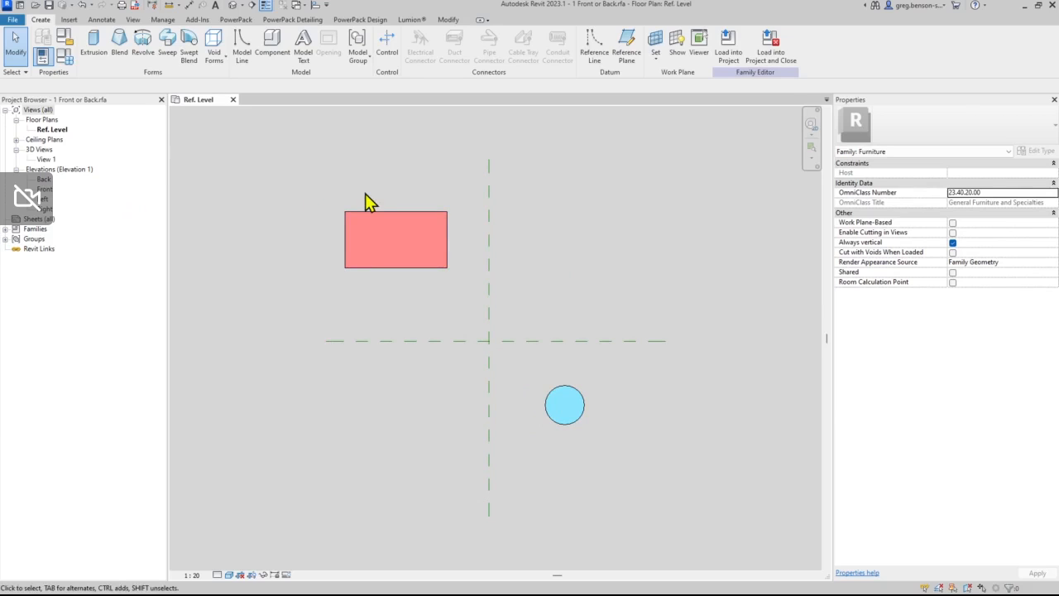
- Open the family's 3D view View 1 and orient it to look from the top
{"action": "double_click", "coordinate": [46, 160]}
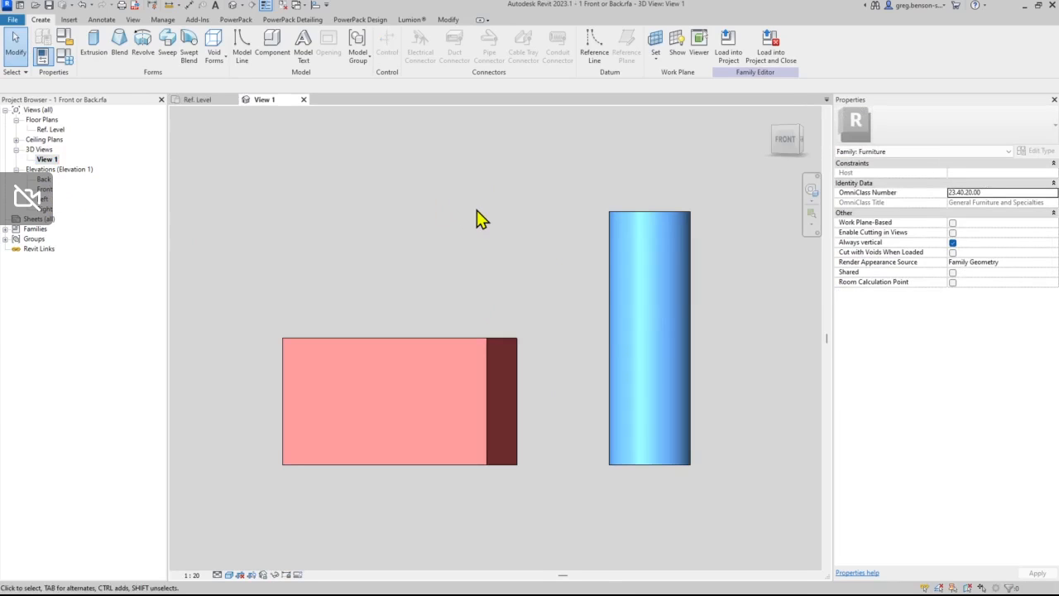
{"action": "middle_click_drag", "start_coordinate": [519, 213], "coordinate": [662, 231], "text": "shift"}
{"action": "left_click", "coordinate": [790, 139]}
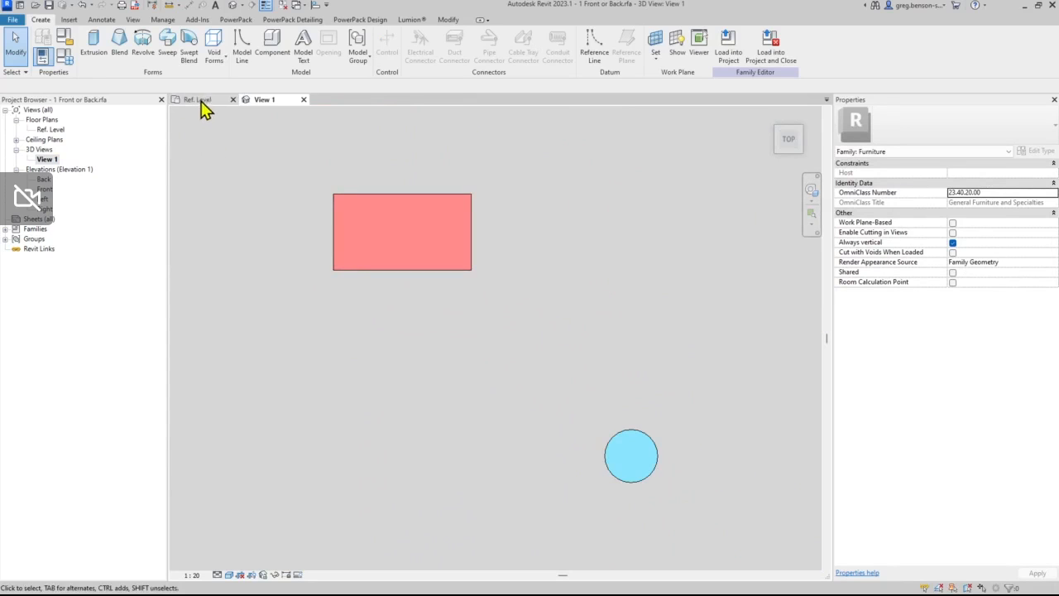
- Tile View 1 beside the Ref. Level plan and zoom both views to fit the geometry
{"action": "key", "text": "w"}
{"action": "key", "text": "t"}
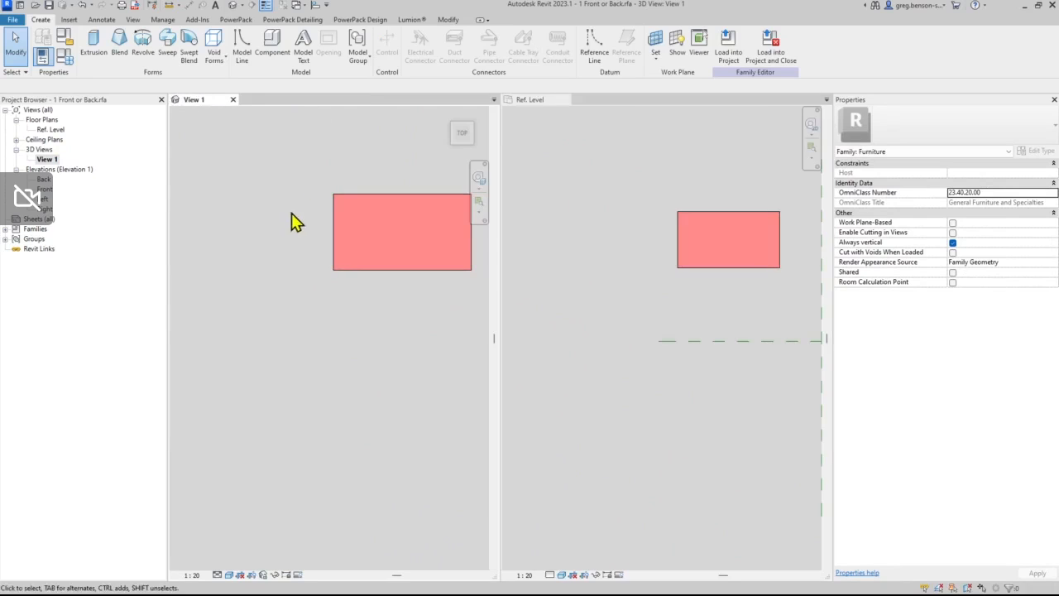
{"action": "key", "text": "z"}
{"action": "key", "text": "a"}
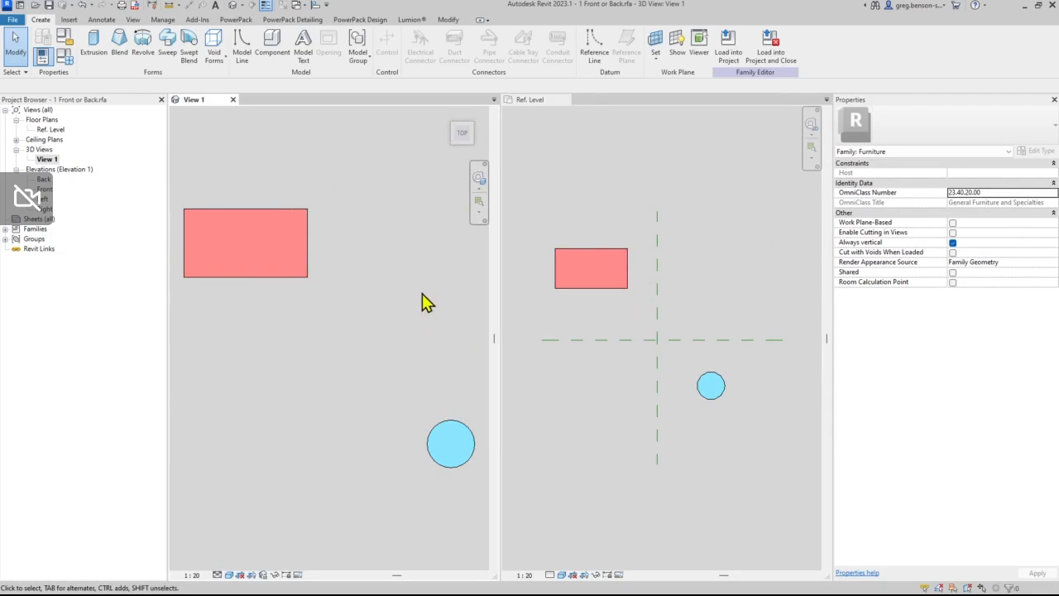
- Select the cylinder extrusion and examine it from the front, side and top in 3D against the Ref. Level plan
{"action": "middle_click_drag", "start_coordinate": [366, 419], "coordinate": [367, 265], "text": "shift"}
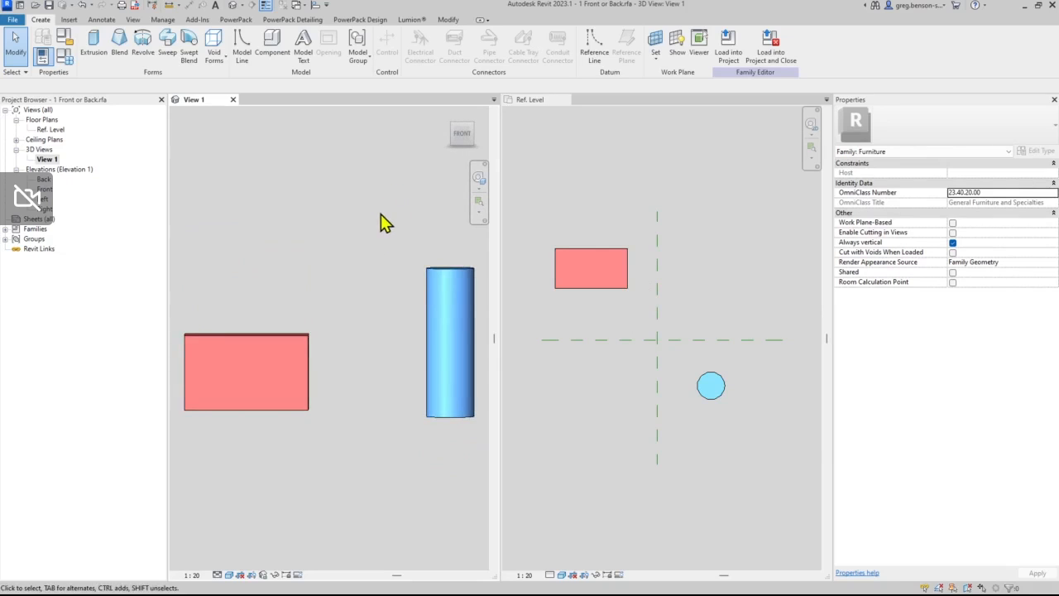
{"action": "left_click", "coordinate": [439, 282]}
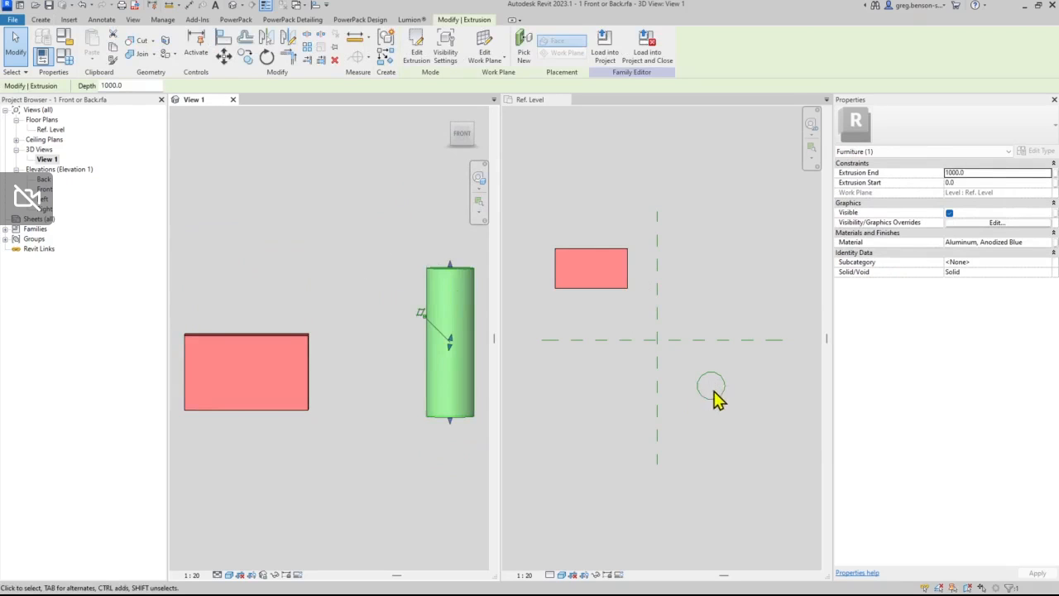
{"action": "left_click", "coordinate": [718, 425]}
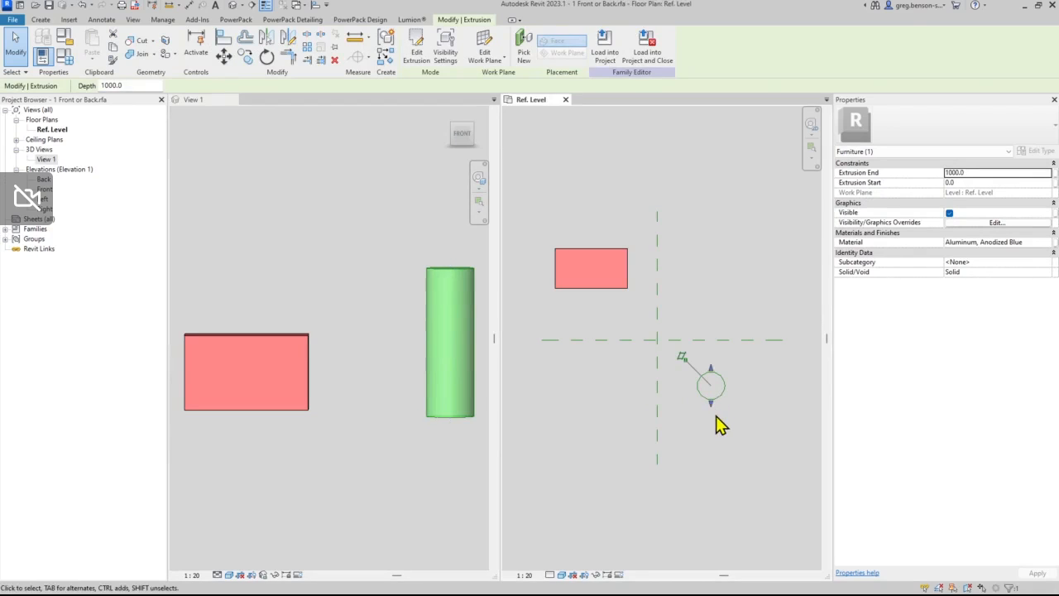
{"action": "left_click", "coordinate": [388, 427]}
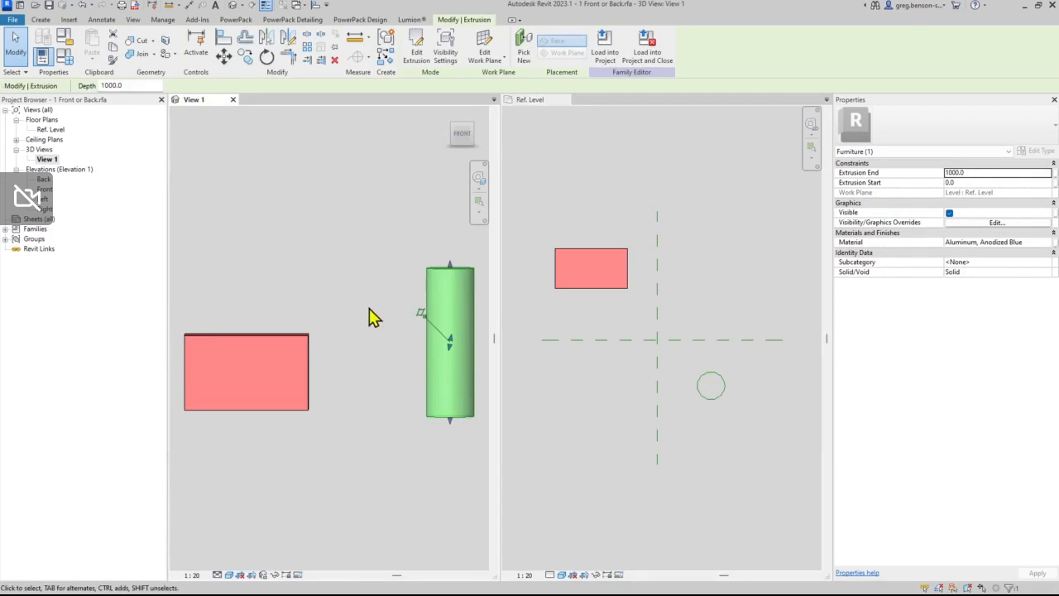
{"action": "middle_click_drag", "start_coordinate": [390, 273], "coordinate": [548, 318], "text": "shift"}
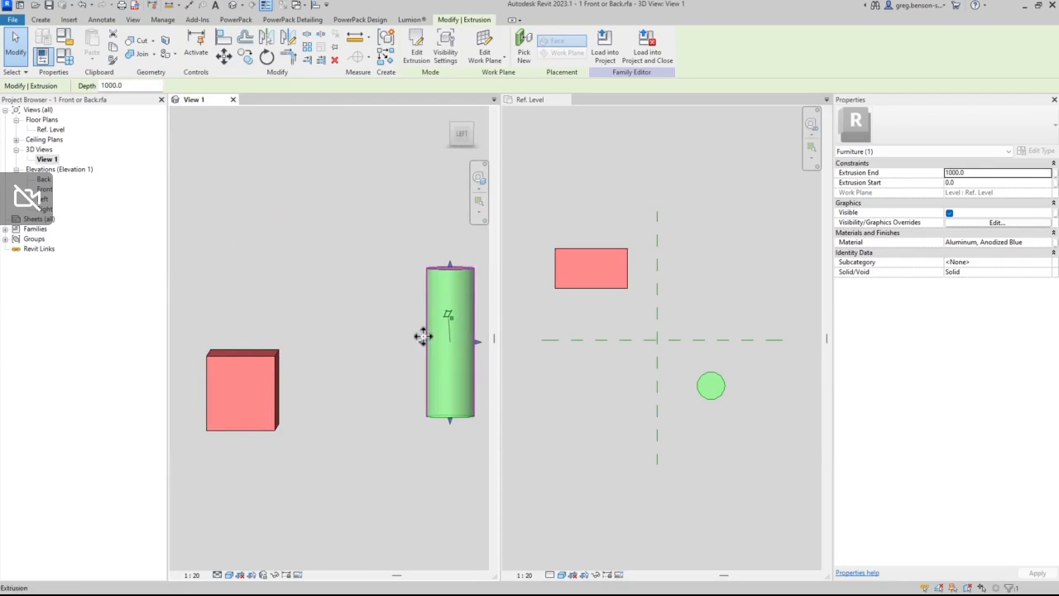
{"action": "middle_click_drag", "start_coordinate": [445, 331], "coordinate": [361, 414], "text": "shift"}
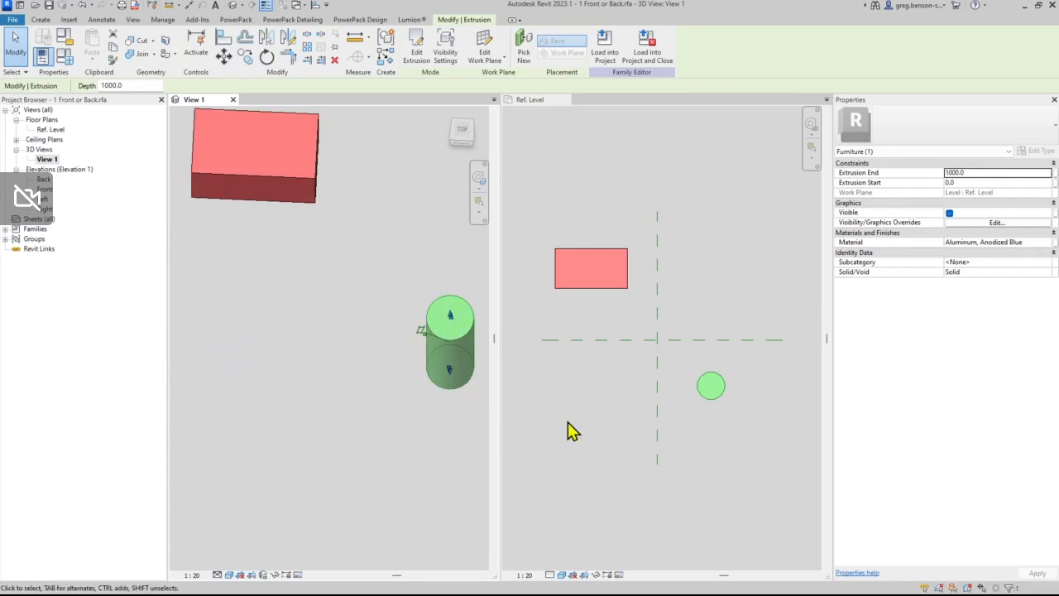
{"action": "left_click", "coordinate": [563, 451]}
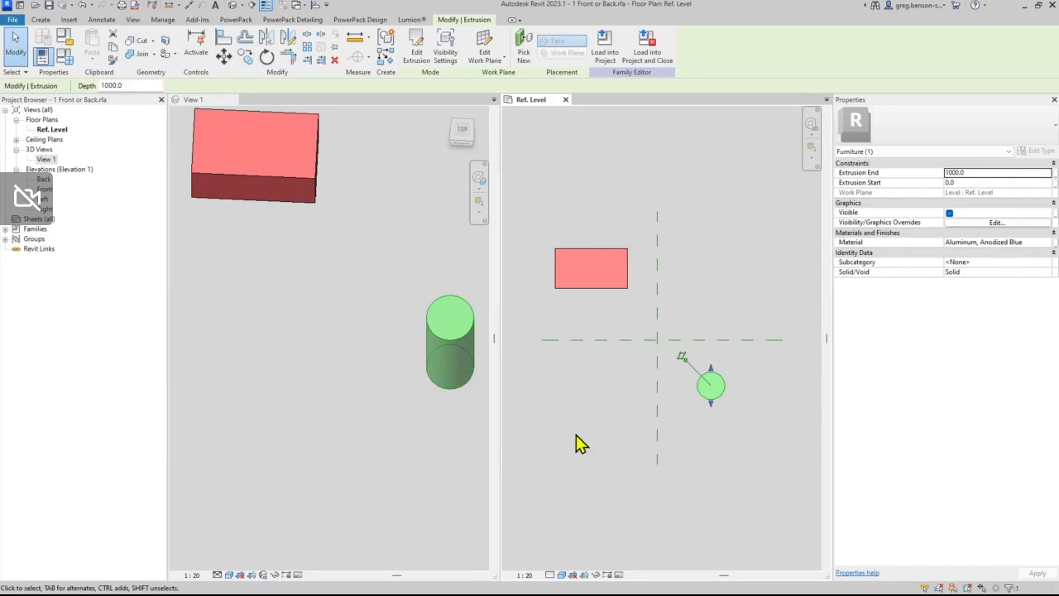
{"action": "left_click", "coordinate": [678, 257]}
- Close the 1 Front or Back family without saving changes
{"action": "left_click", "coordinate": [7, 20]}
{"action": "left_click", "coordinate": [38, 241]}
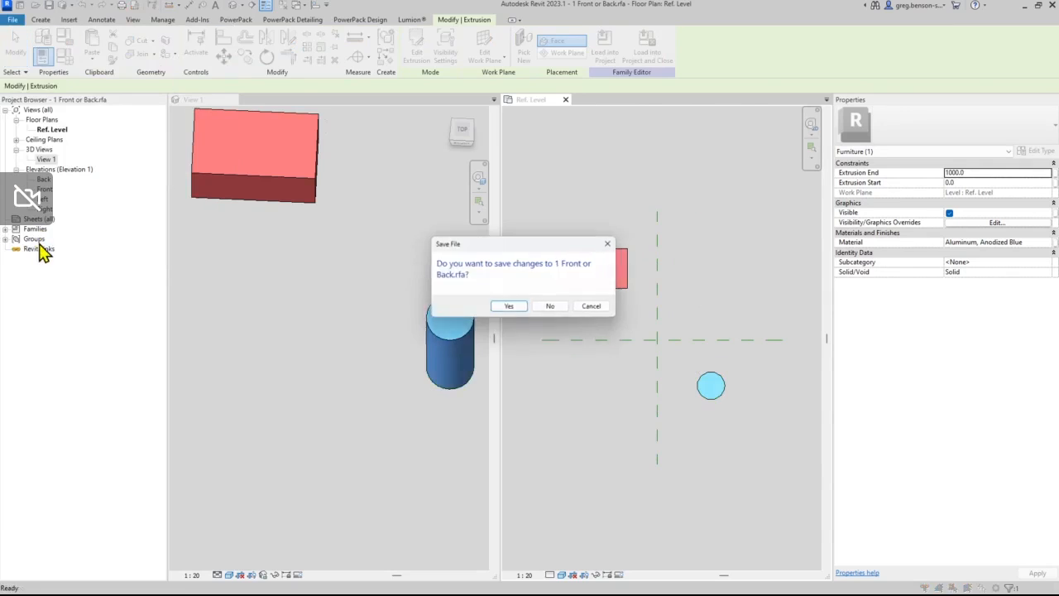
{"action": "left_click", "coordinate": [548, 309]}
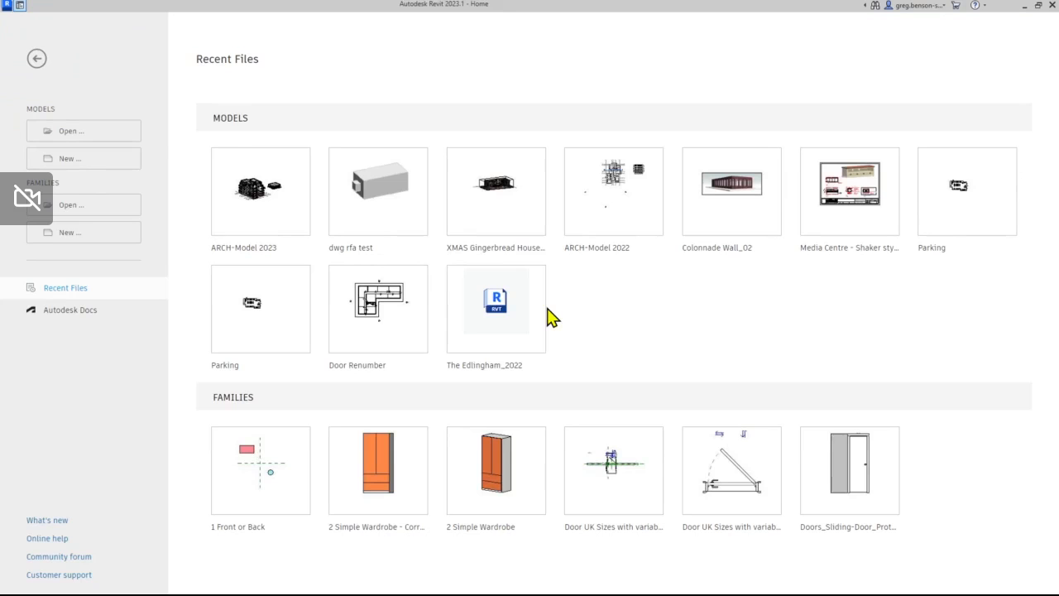
- Open the recent family 2 Simple Wardrobe and its Ref. Level floor plan
{"action": "left_click", "coordinate": [484, 527]}
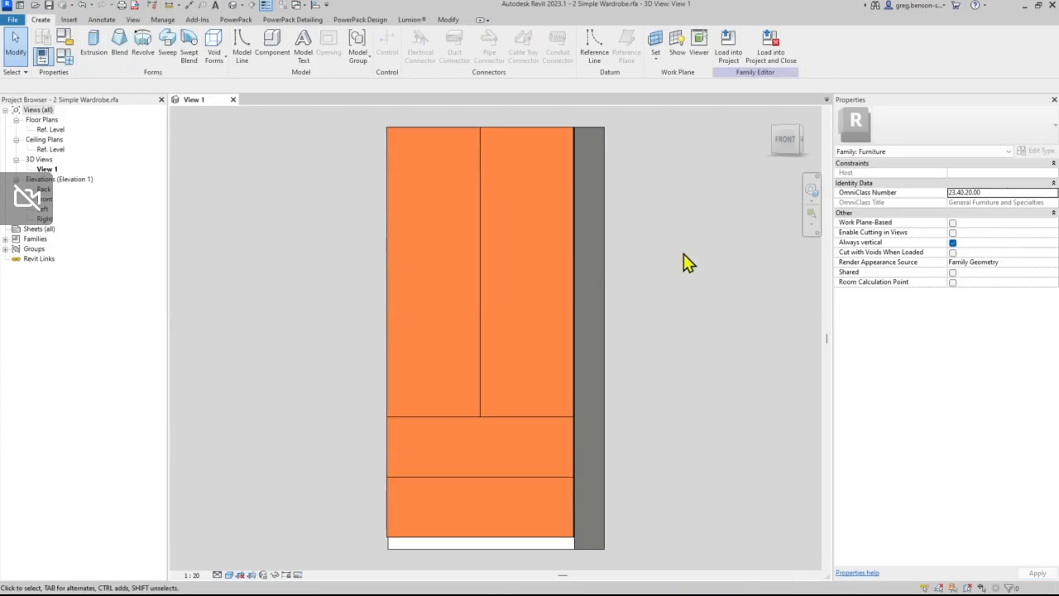
{"action": "double_click", "coordinate": [50, 130]}
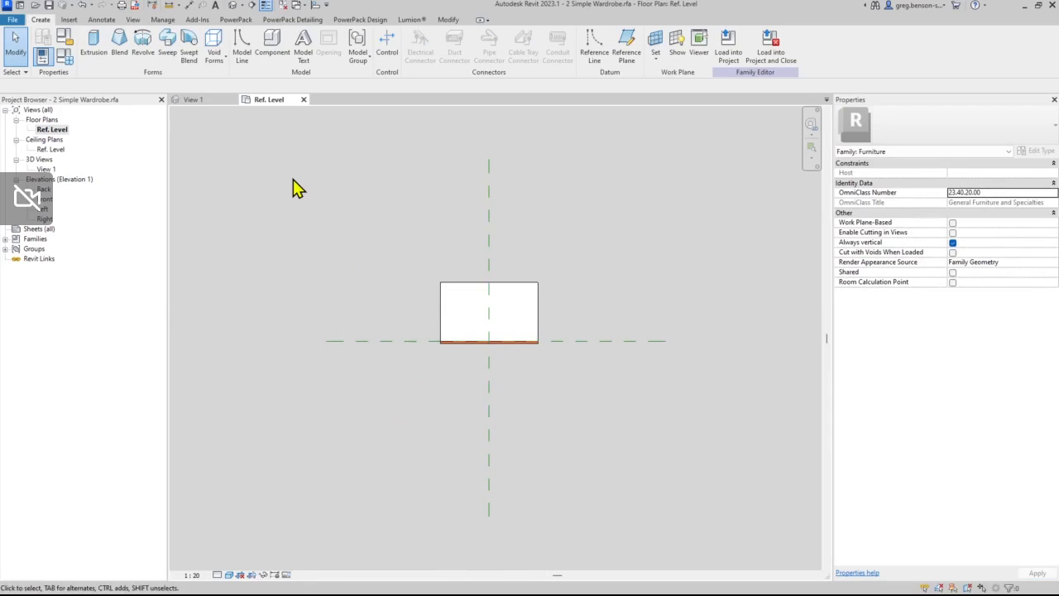
- Tile the Ref. Level plan beside View 1, fit both views, and turn the 3D view to the wardrobe's front
{"action": "key", "text": "w"}
{"action": "key", "text": "t"}
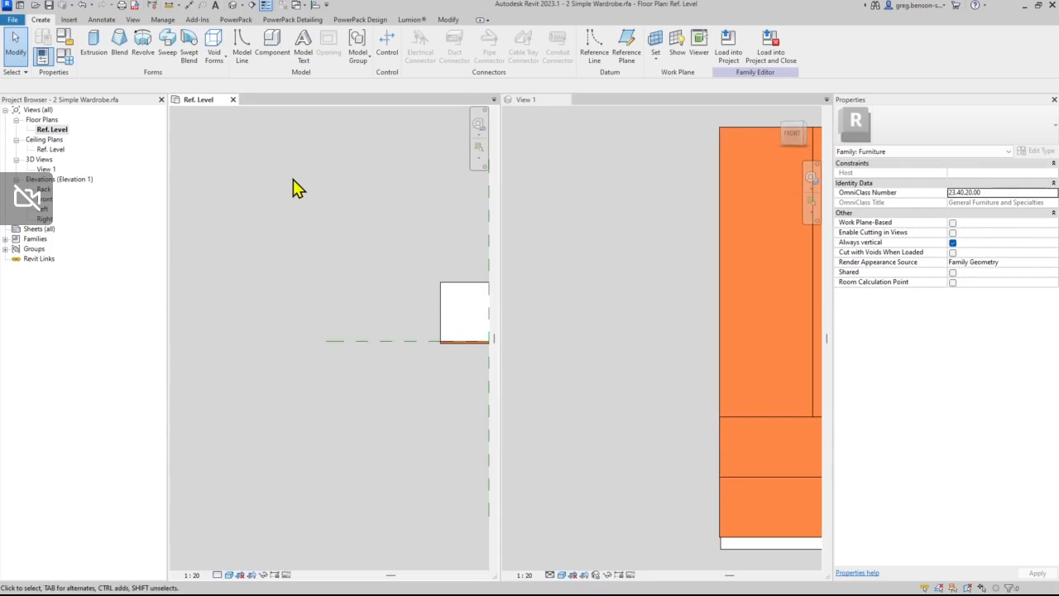
{"action": "key", "text": "z"}
{"action": "key", "text": "a"}
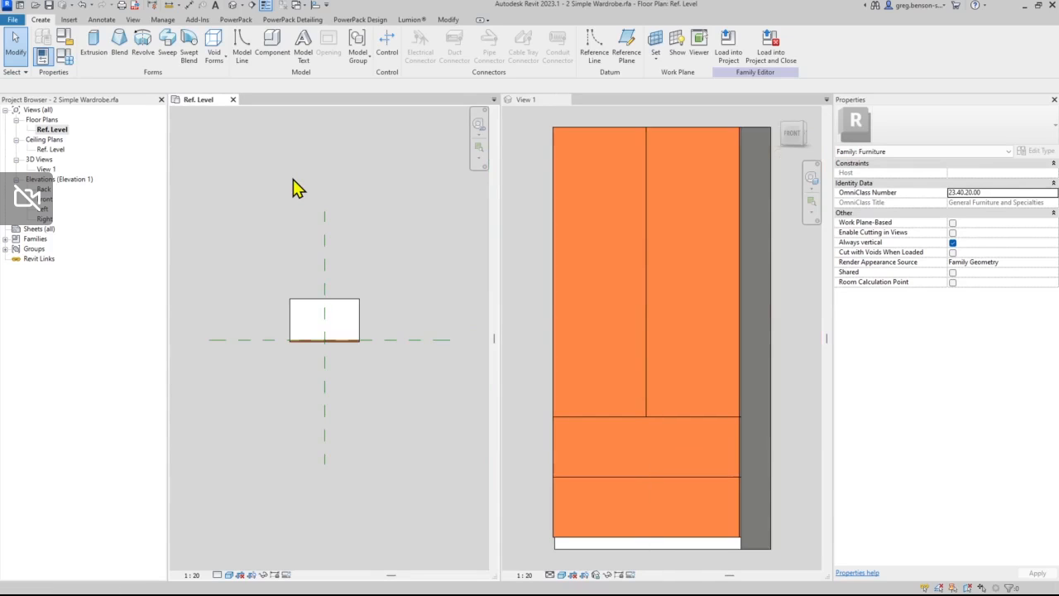
{"action": "left_click", "coordinate": [658, 322]}
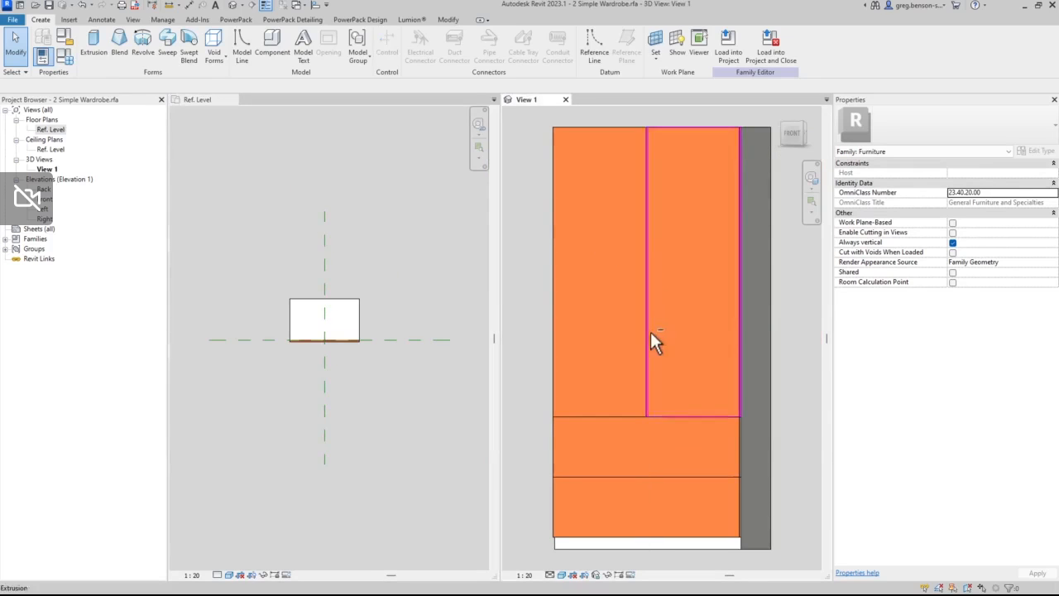
{"action": "left_click", "coordinate": [796, 137]}
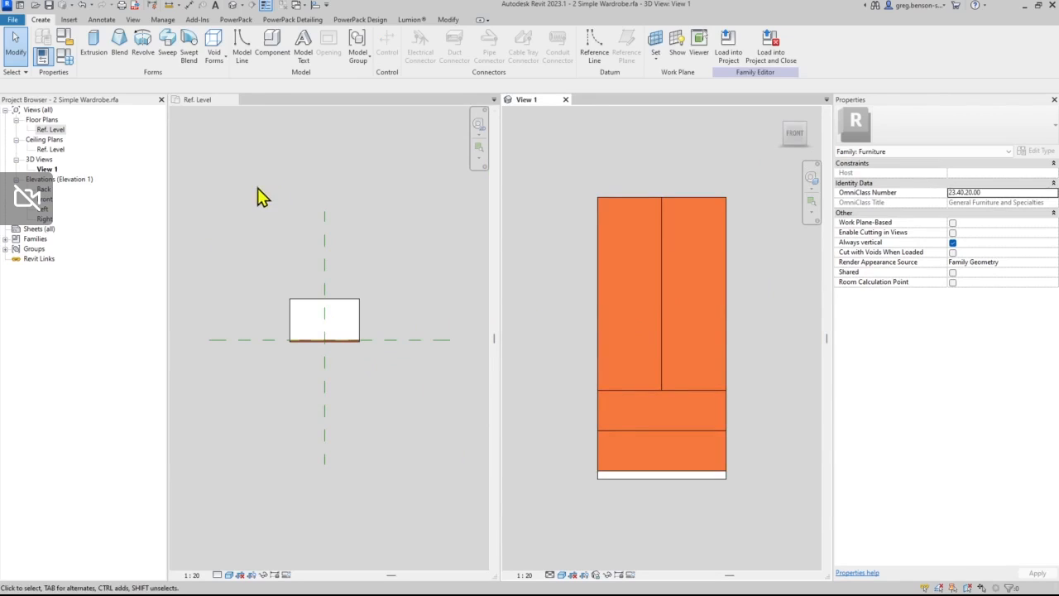
- Create a new project from the Architectural Template
{"action": "left_click", "coordinate": [13, 22]}
{"action": "mouse_move", "coordinate": [70, 68]}
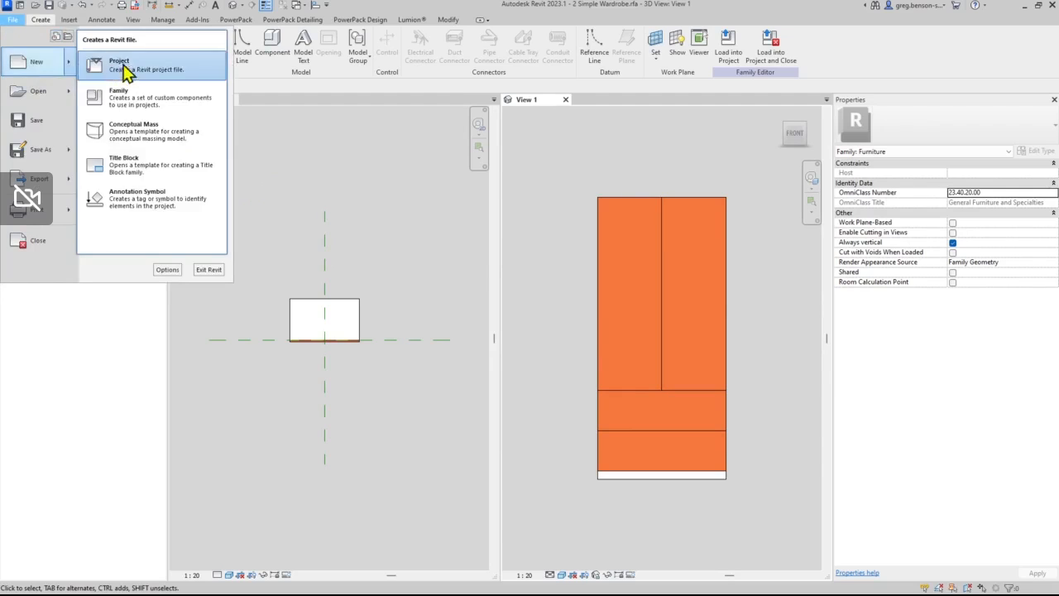
{"action": "left_click", "coordinate": [122, 66]}
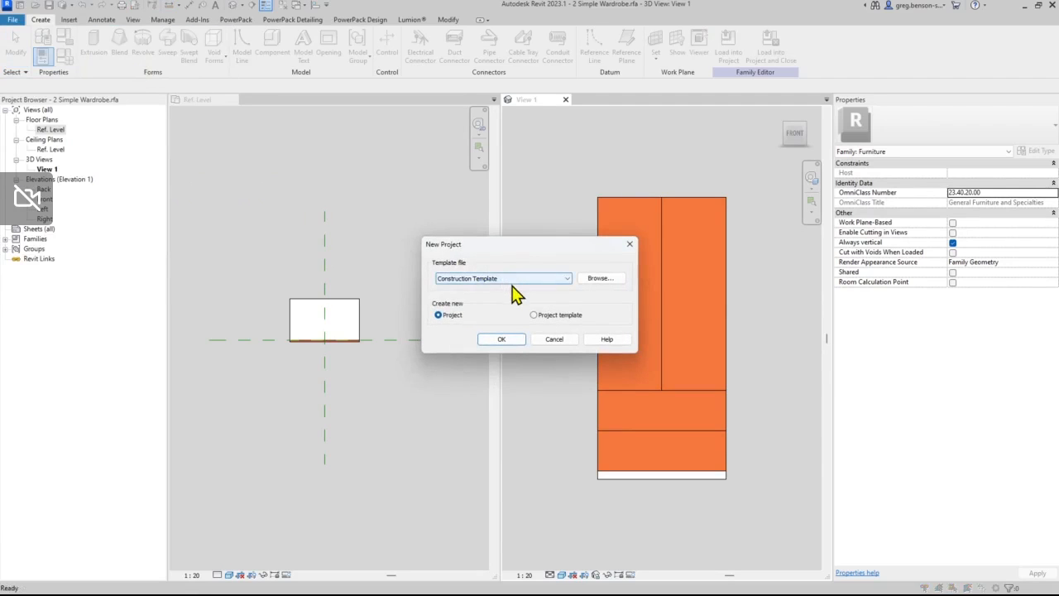
{"action": "left_click", "coordinate": [513, 283]}
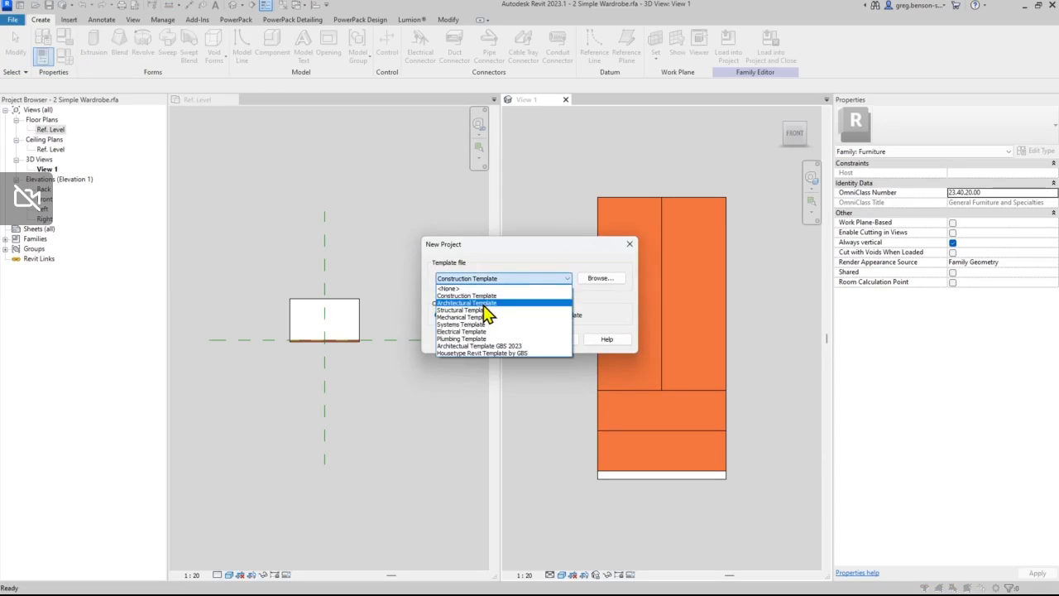
{"action": "left_click", "coordinate": [484, 304]}
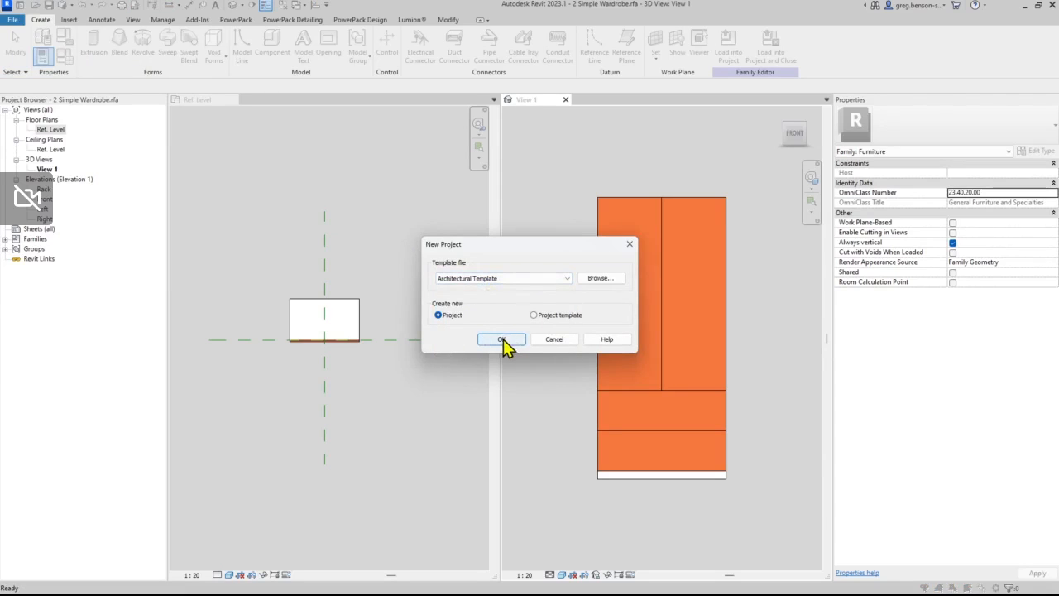
{"action": "left_click", "coordinate": [503, 341]}
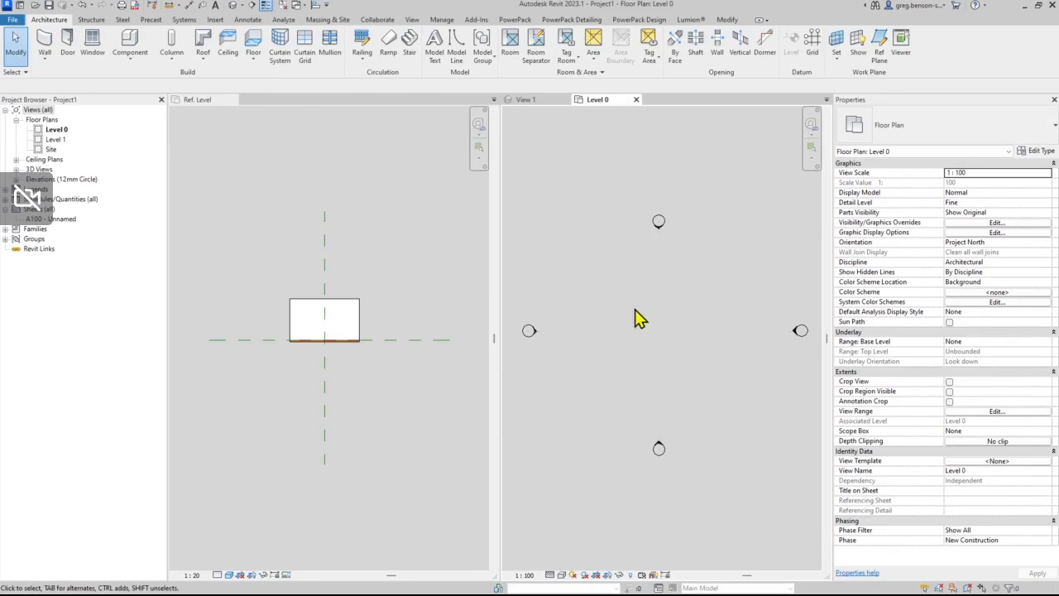
- Draw two joined exterior walls in an L on Level 0: a horizontal one about 17100 mm long and a vertical one down from its right end
{"action": "middle_click_drag", "start_coordinate": [637, 319], "coordinate": [631, 315]}
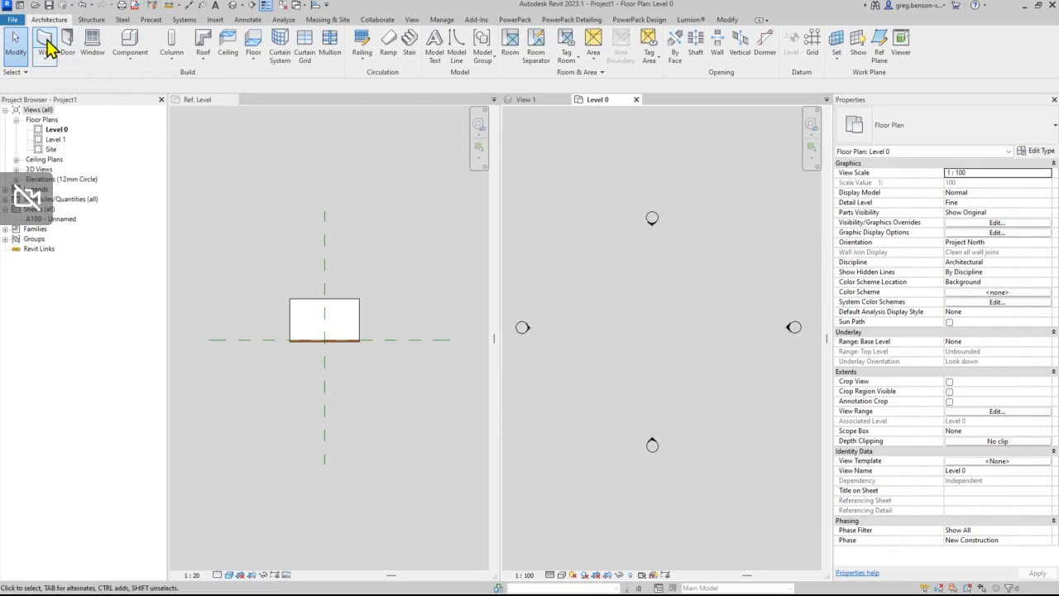
{"action": "left_click", "coordinate": [46, 46]}
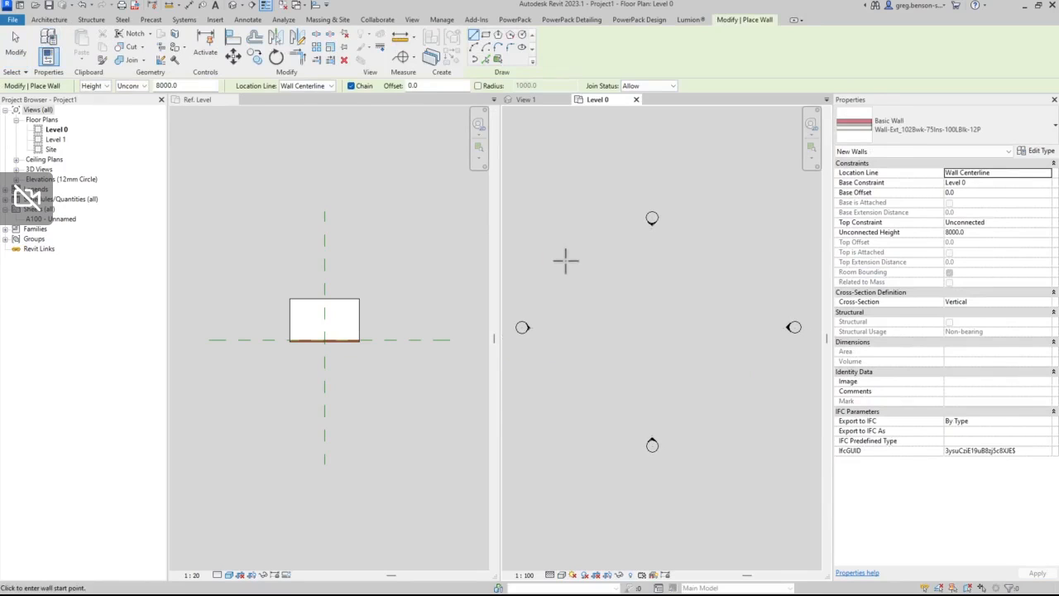
{"action": "left_click", "coordinate": [562, 261]}
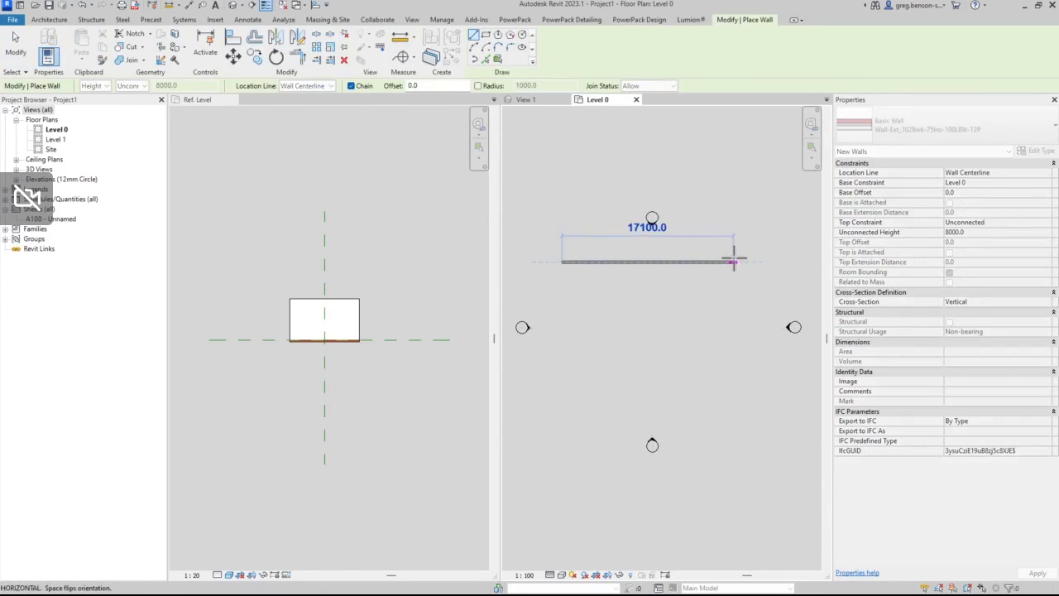
{"action": "left_click", "coordinate": [733, 261]}
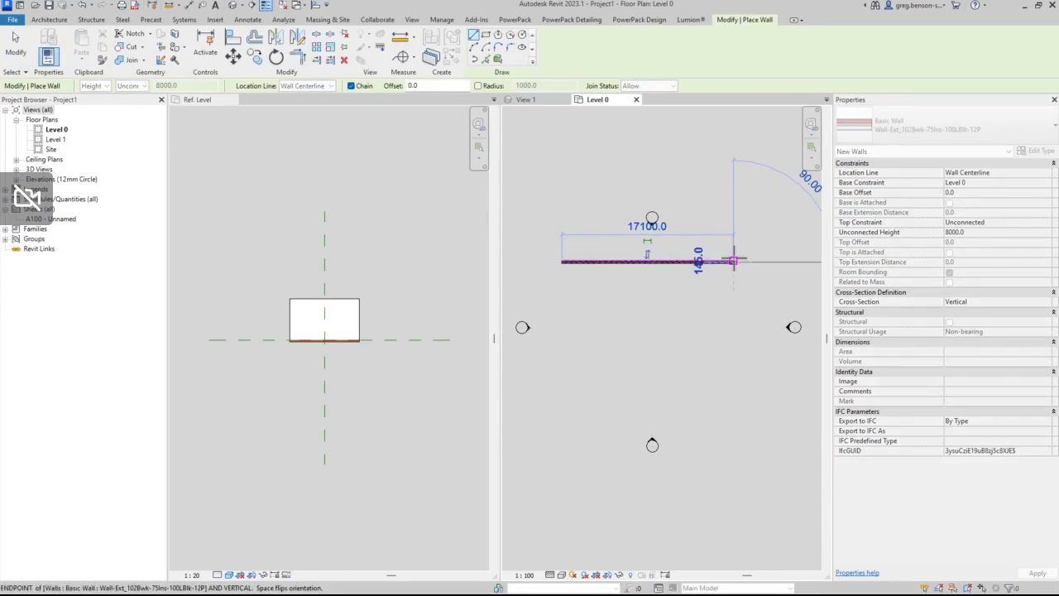
{"action": "left_click", "coordinate": [734, 398]}
{"action": "key", "text": "Escape"}
{"action": "key", "text": "Escape"}
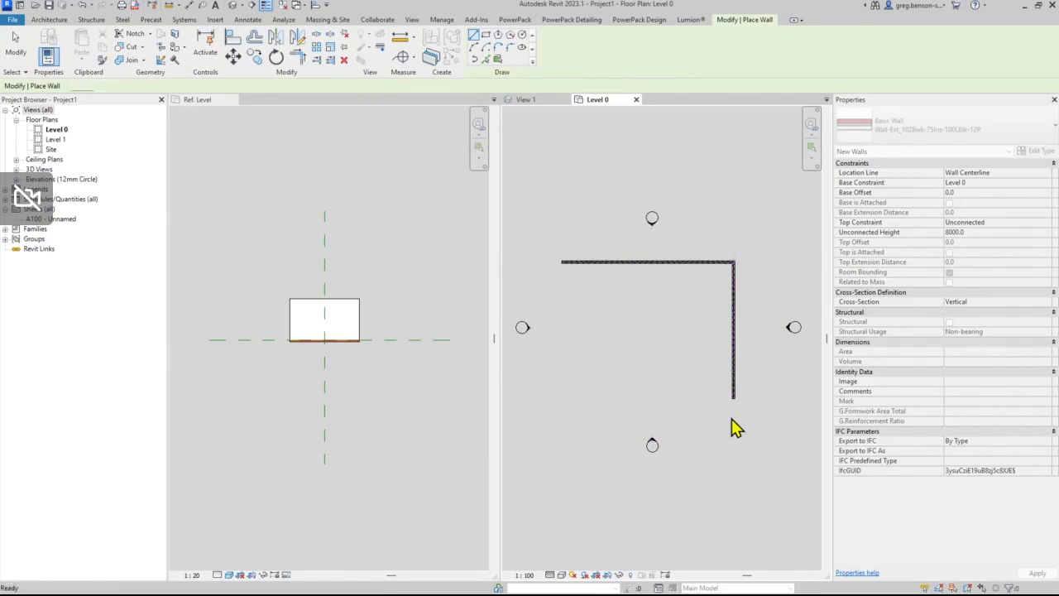
- Load the 2 Simple Wardrobe family into Project1 and place one wardrobe about 800 mm below the horizontal wall
{"action": "left_click", "coordinate": [331, 189]}
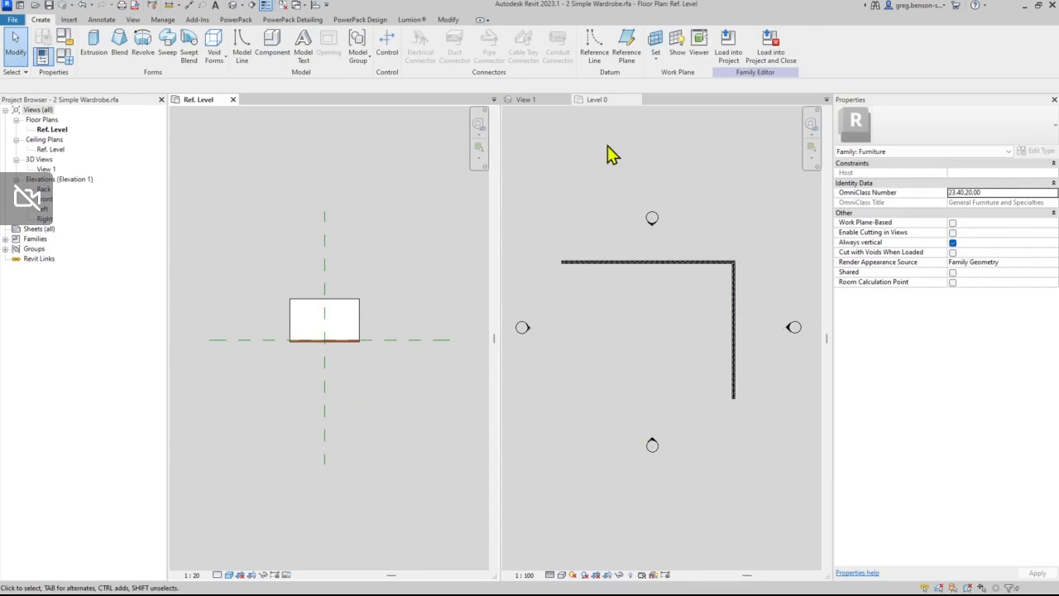
{"action": "left_click", "coordinate": [730, 56]}
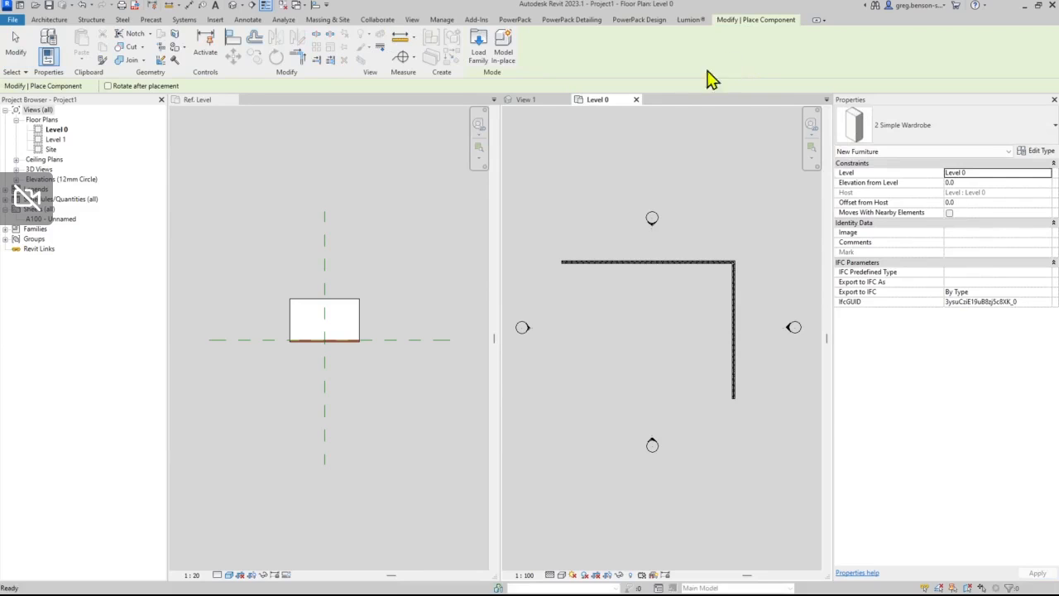
{"action": "scroll", "coordinate": [619, 291], "scroll_direction": "up", "scroll_amount": 5}
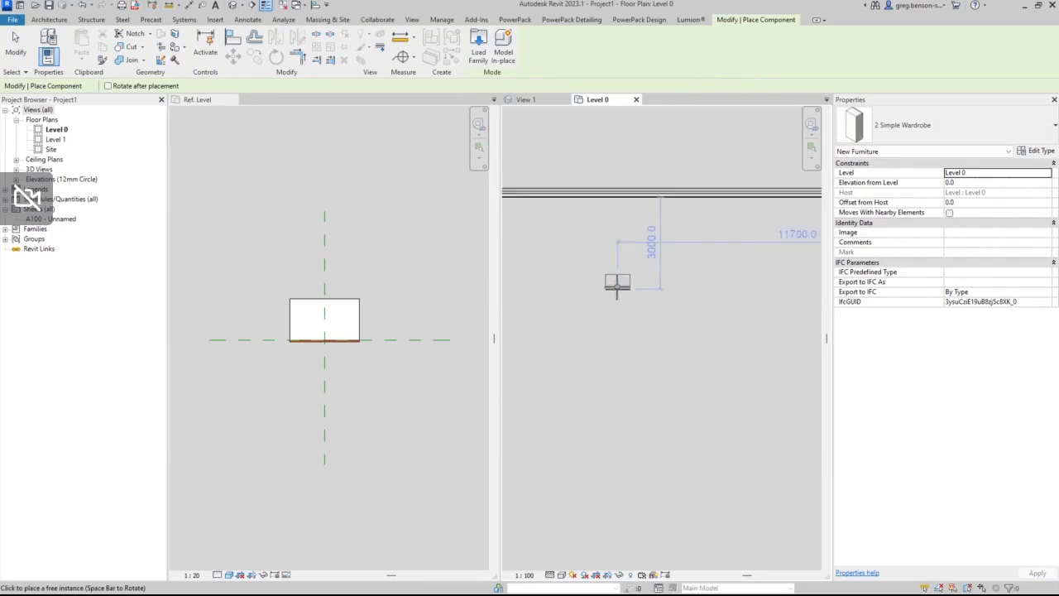
{"action": "scroll", "coordinate": [617, 287], "scroll_direction": "up", "scroll_amount": 2}
{"action": "middle_click_drag", "start_coordinate": [652, 224], "coordinate": [648, 313]}
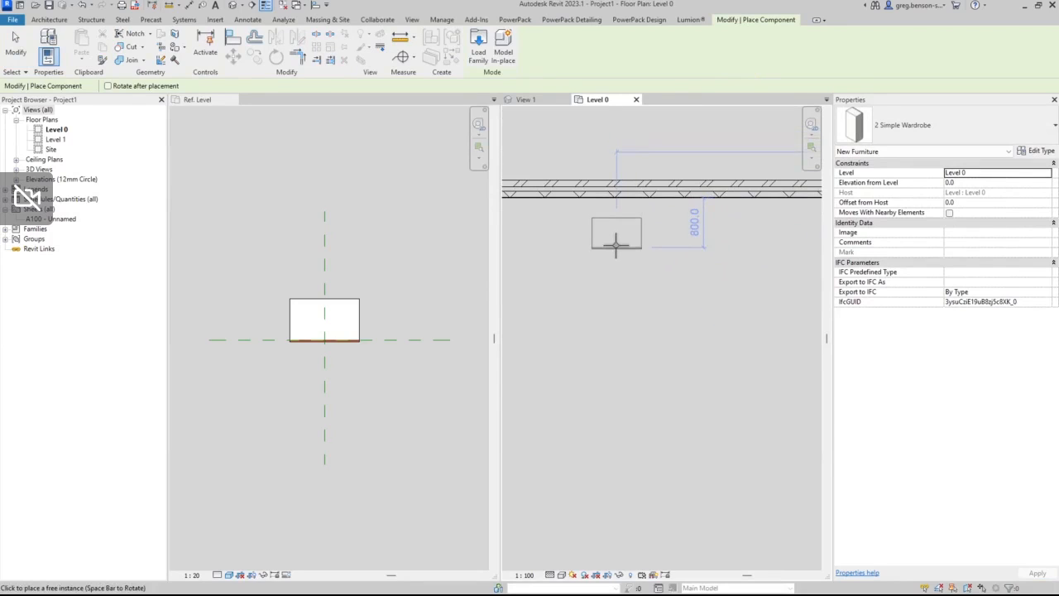
{"action": "scroll", "coordinate": [615, 242], "scroll_direction": "up", "scroll_amount": 3}
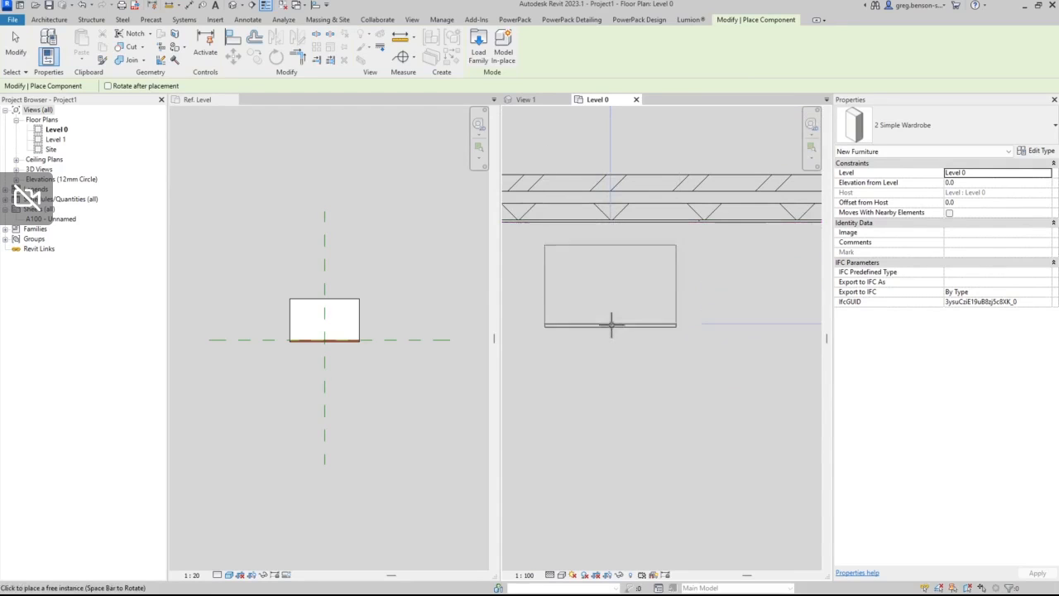
{"action": "left_click", "coordinate": [613, 355]}
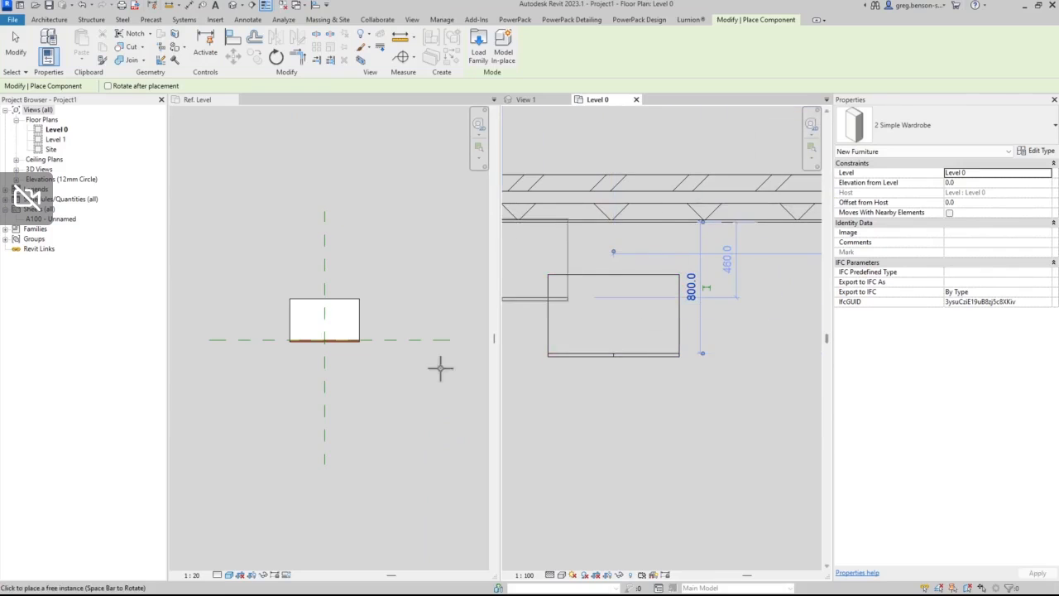
{"action": "key", "text": "Escape"}
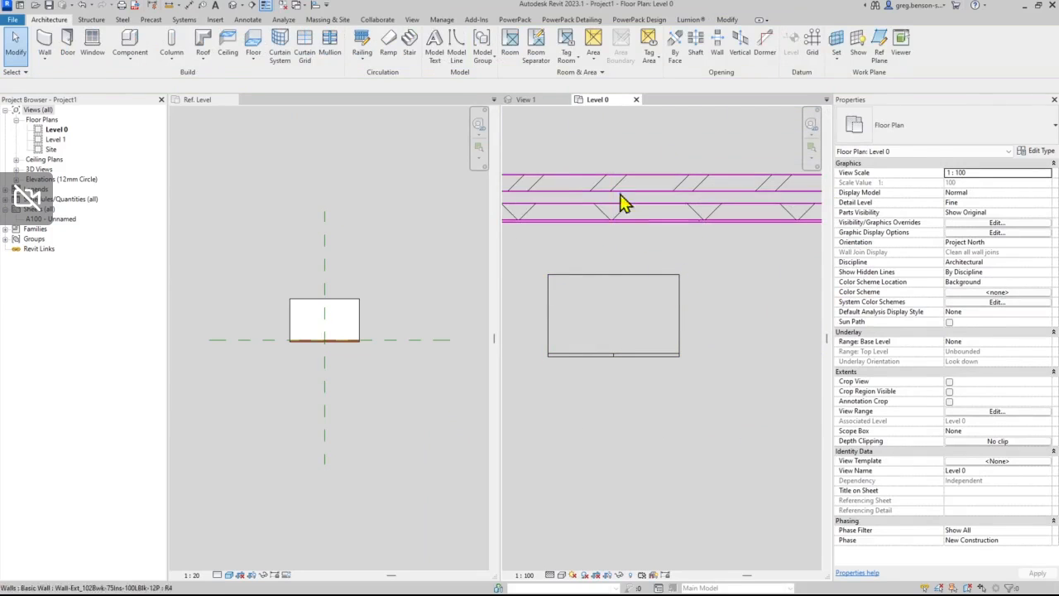
- Undo the wardrobe placement and the loading of its family in the project
{"action": "left_click", "coordinate": [83, 7]}
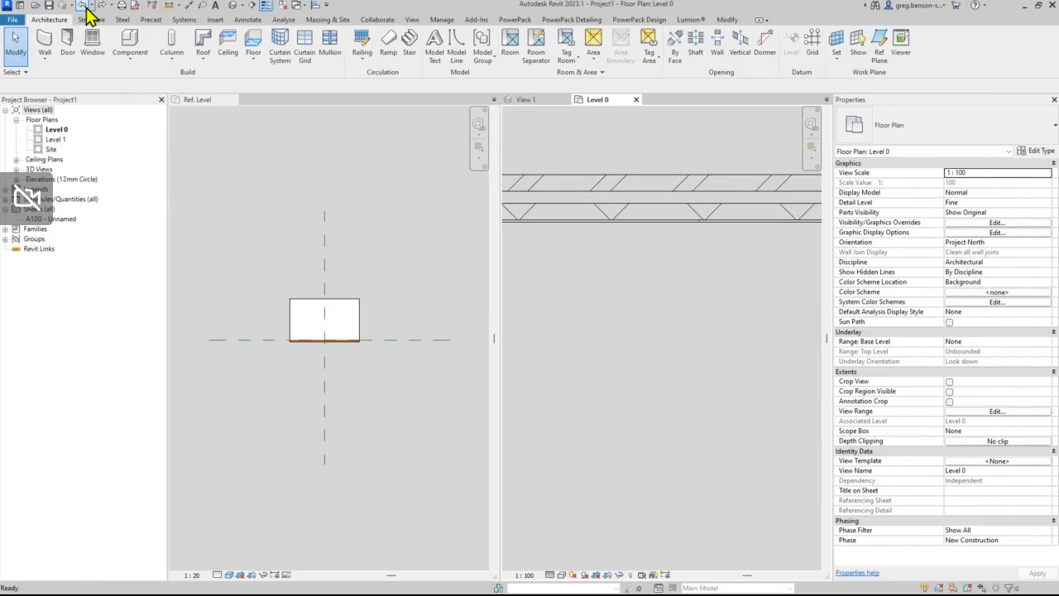
{"action": "left_click", "coordinate": [86, 6]}
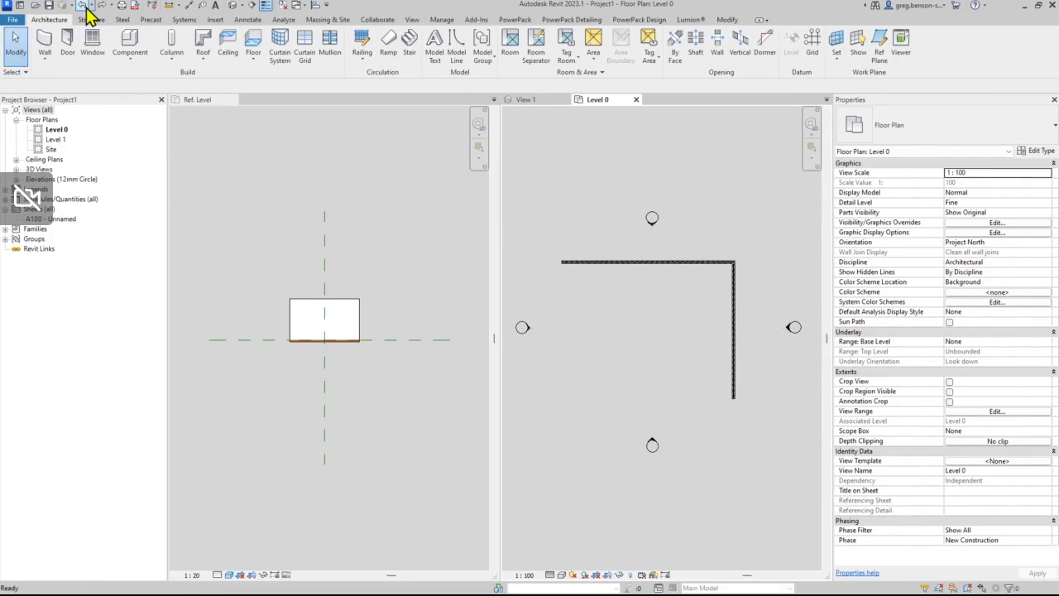
- Make a copy of all the wardrobe geometry in the family's Ref. Level plan, rotated 180° about its centre
{"action": "left_click", "coordinate": [389, 261]}
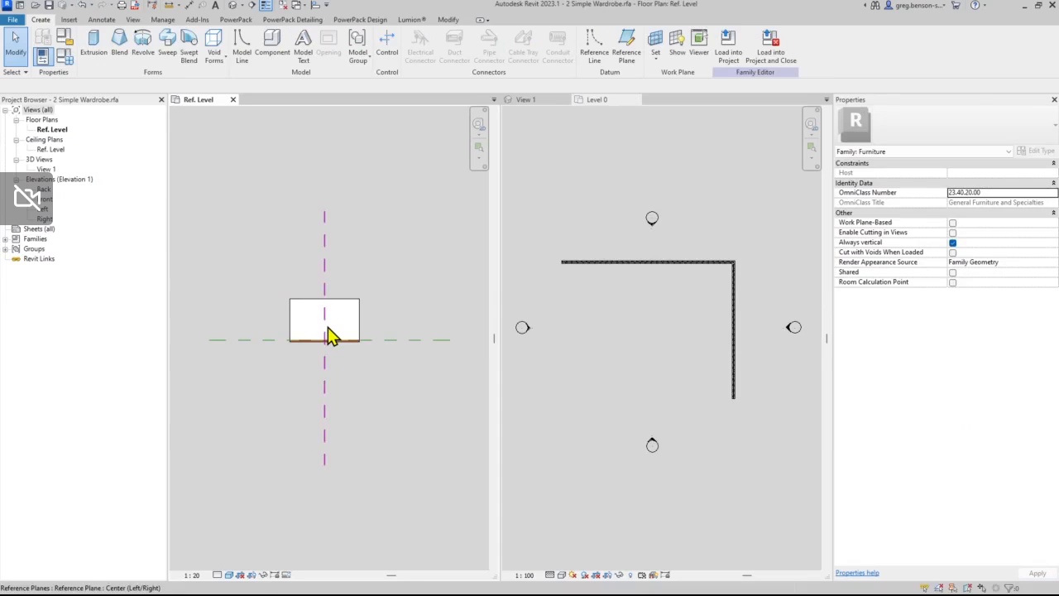
{"action": "scroll", "coordinate": [302, 379], "scroll_direction": "up", "scroll_amount": 4}
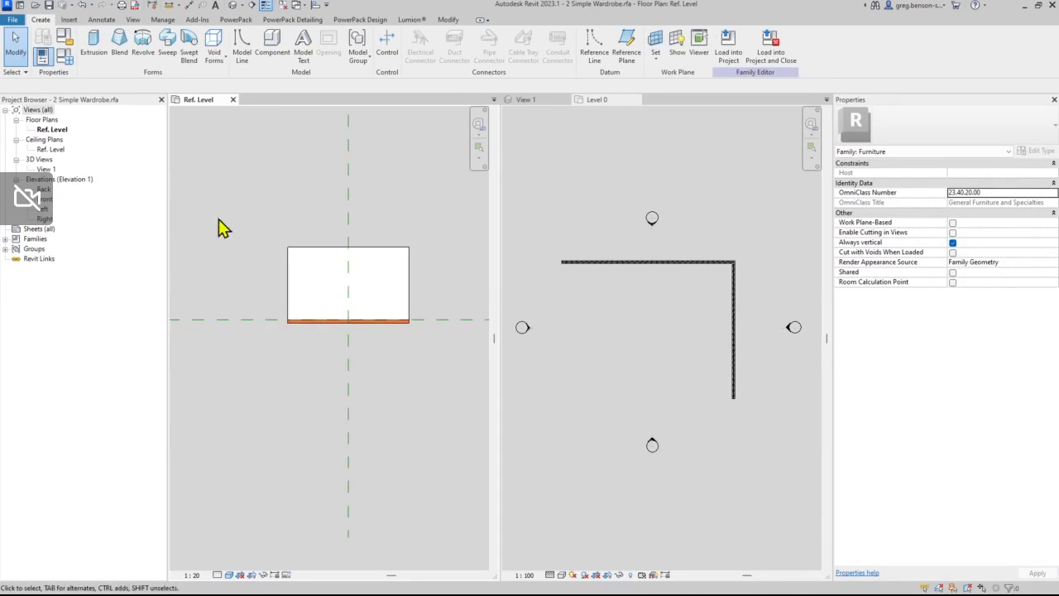
{"action": "left_click_drag", "start_coordinate": [236, 218], "coordinate": [442, 381]}
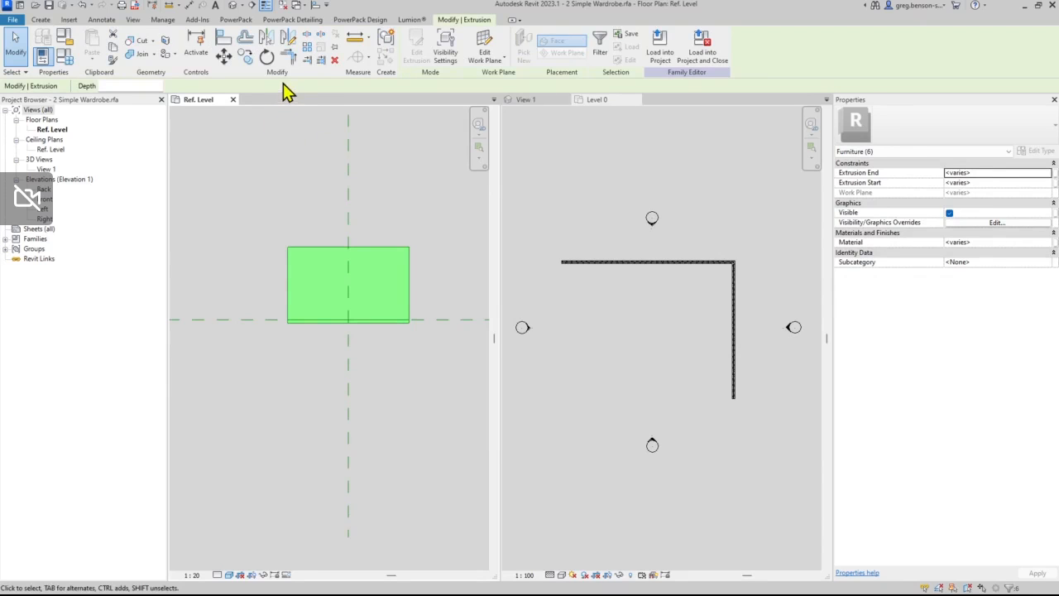
{"action": "left_click", "coordinate": [267, 57]}
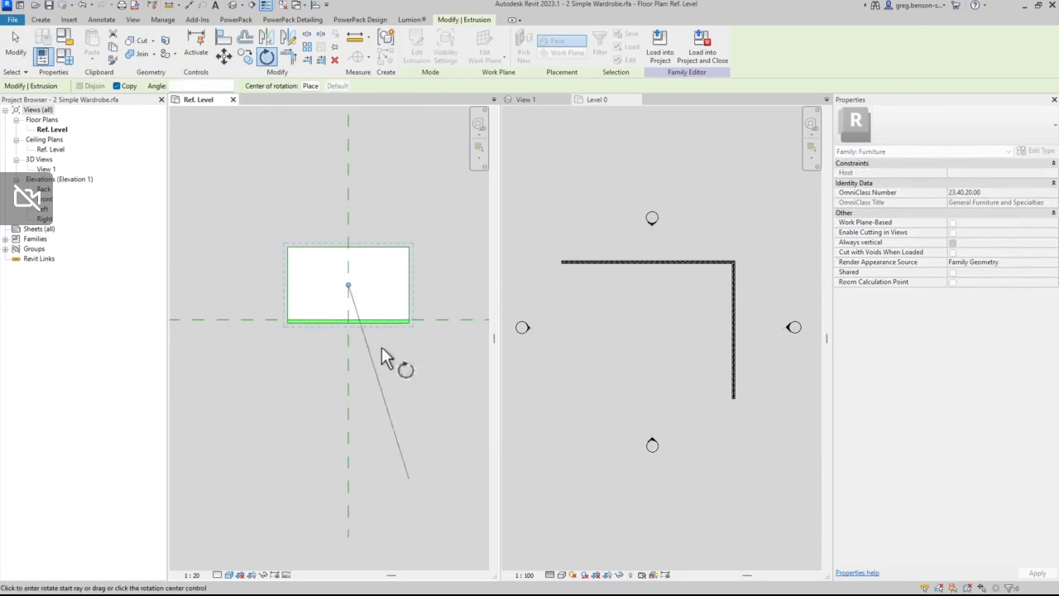
{"action": "left_click", "coordinate": [442, 283]}
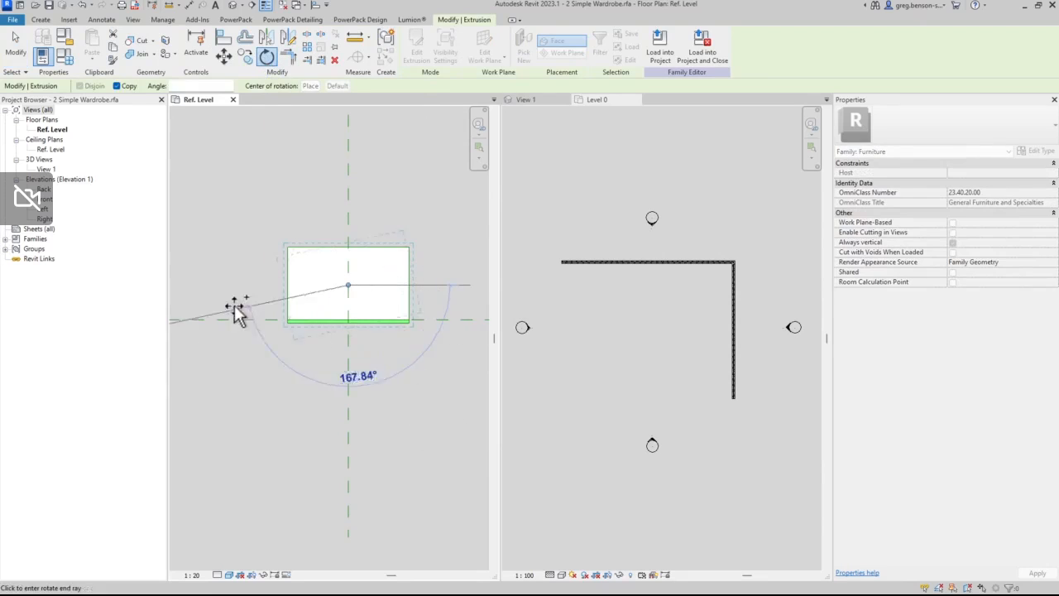
{"action": "left_click", "coordinate": [236, 290]}
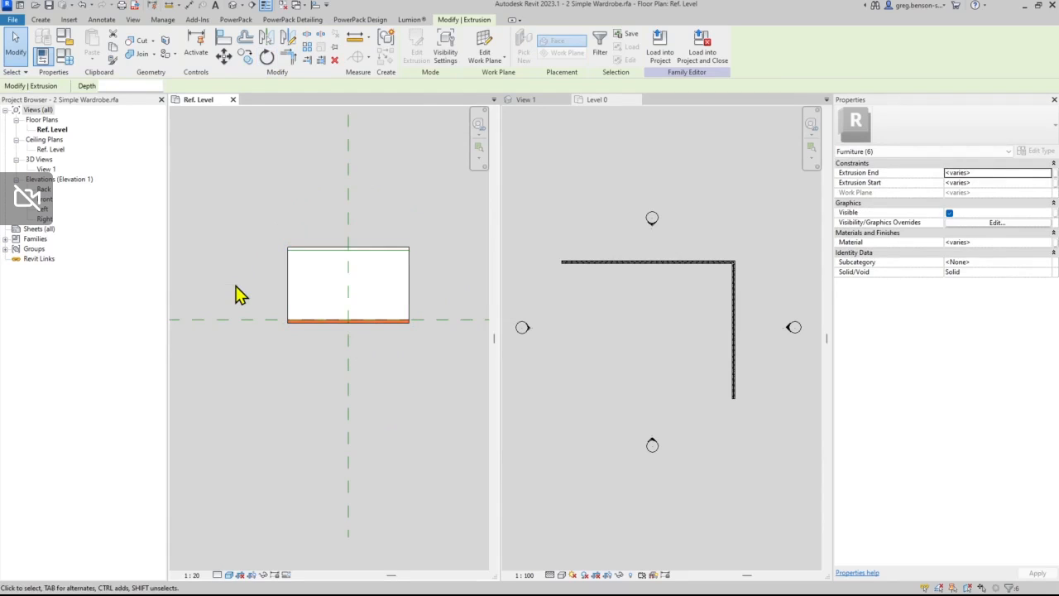
{"action": "left_click", "coordinate": [273, 242]}
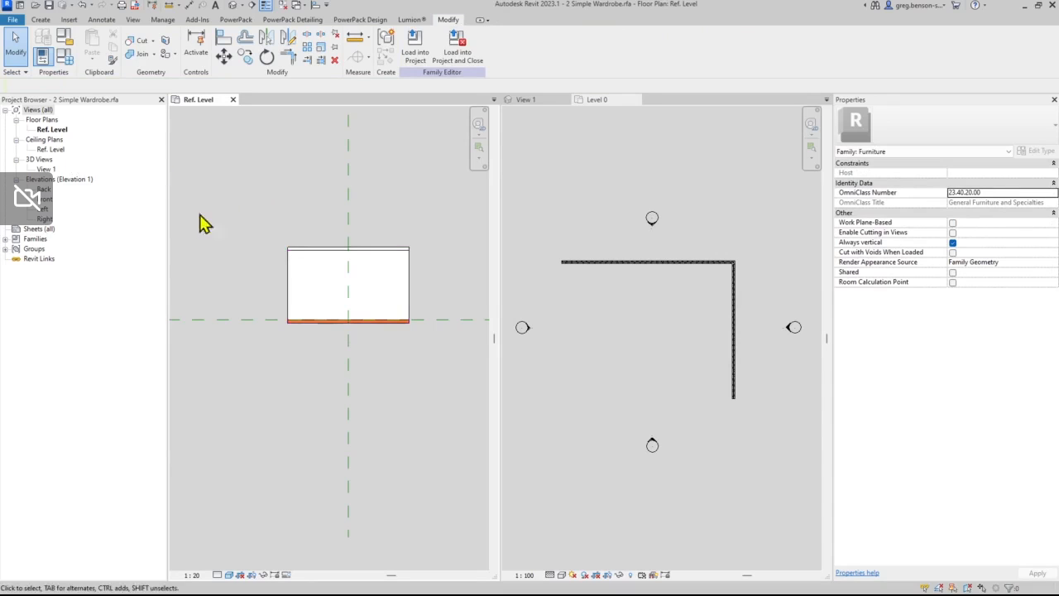
- Open the family's View 1 and orbit it to a corner view of the wardrobe's front and side
{"action": "double_click", "coordinate": [43, 170]}
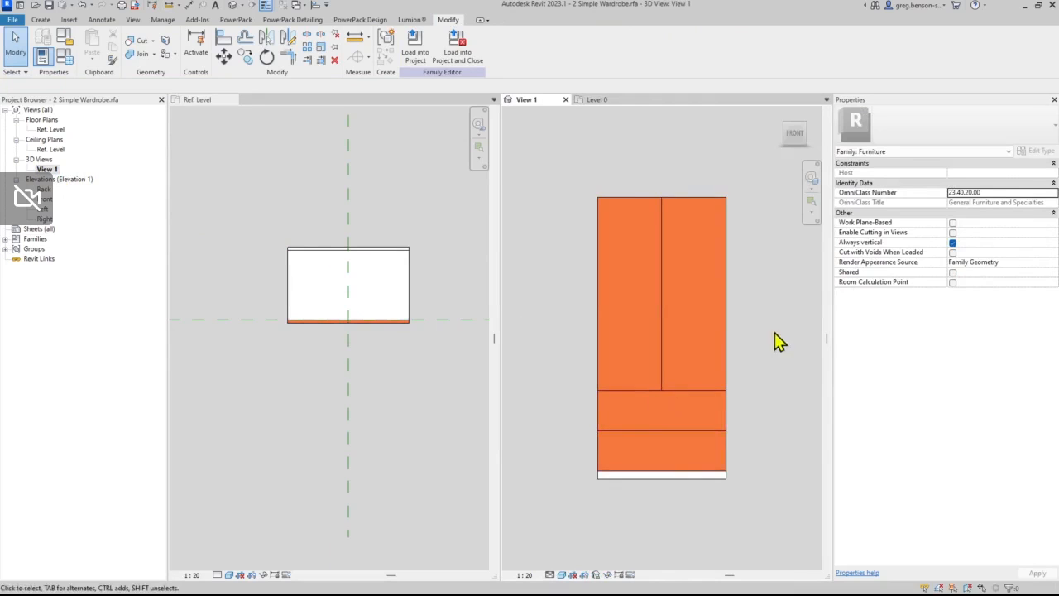
{"action": "mouse_move", "coordinate": [757, 358]}
{"action": "middle_mouse_down", "text": "shift"}
{"action": "mouse_move", "coordinate": [752, 413]}
{"action": "mouse_move", "coordinate": [704, 422]}
{"action": "mouse_move", "coordinate": [745, 431]}
{"action": "mouse_move", "coordinate": [695, 421]}
{"action": "mouse_move", "coordinate": [688, 397]}
{"action": "mouse_move", "coordinate": [692, 413]}
{"action": "mouse_move", "coordinate": [708, 409]}
{"action": "mouse_move", "coordinate": [698, 420]}
{"action": "mouse_move", "coordinate": [681, 378]}
{"action": "middle_mouse_up", "text": "shift"}
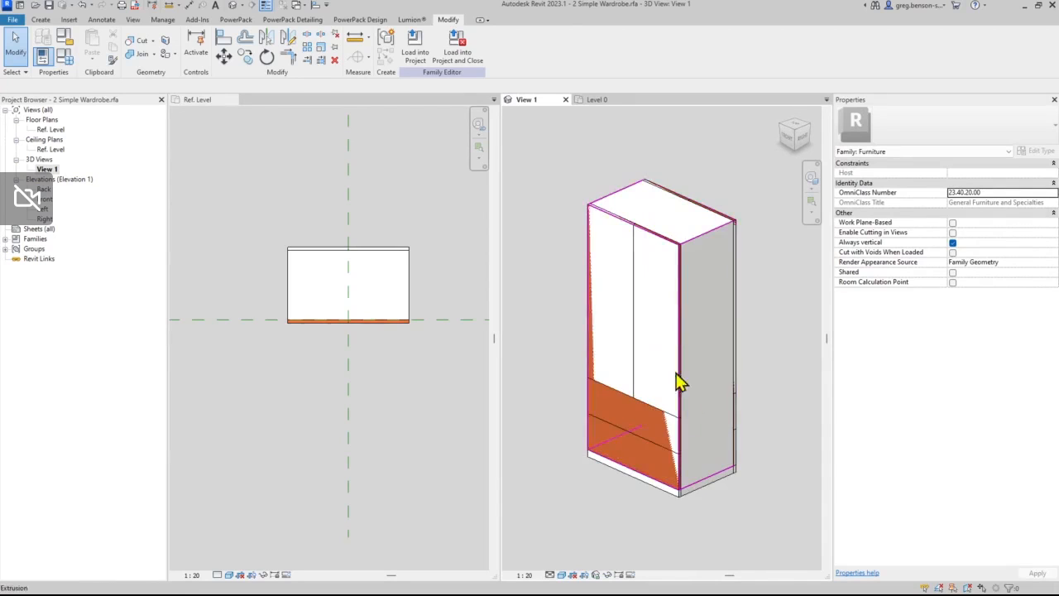
{"action": "left_click", "coordinate": [593, 422]}
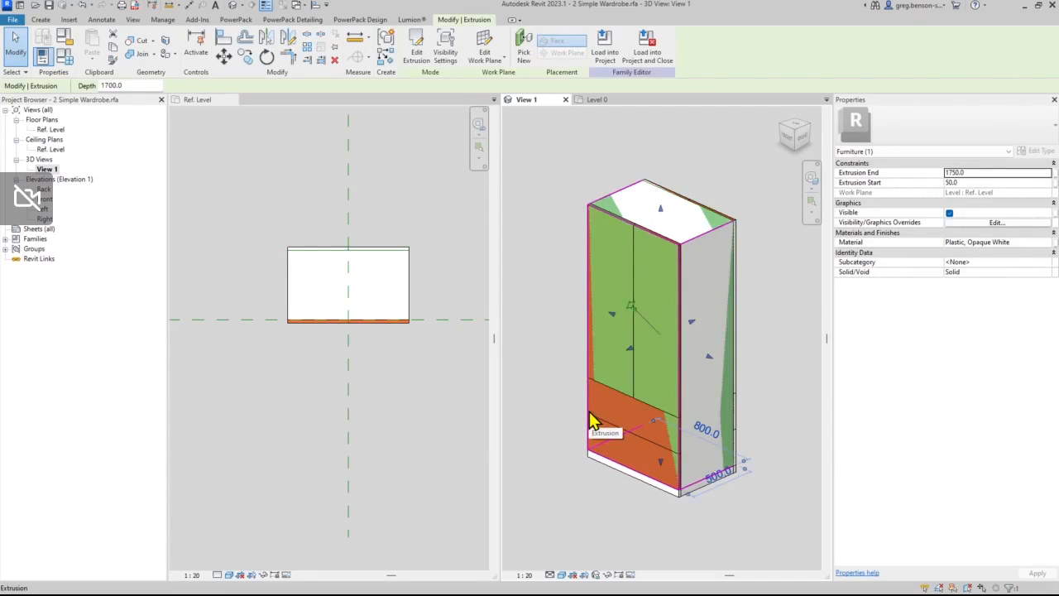
{"action": "key", "text": "Escape"}
- Delete the two original Cherry door extrusions along the wardrobe's front edge in the Ref. Level plan
{"action": "left_click", "coordinate": [375, 345]}
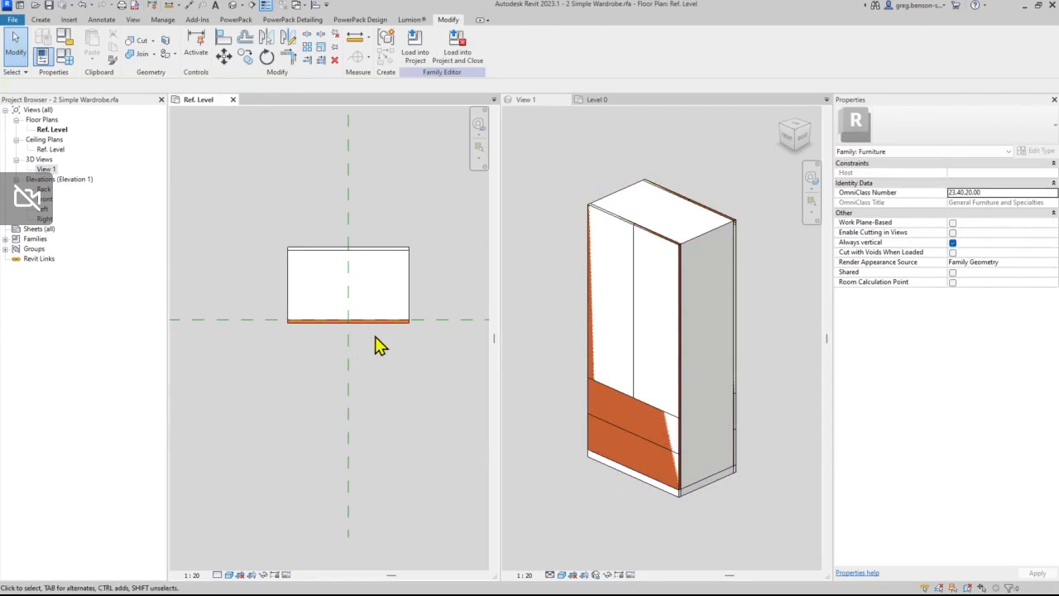
{"action": "key", "text": "Tab"}
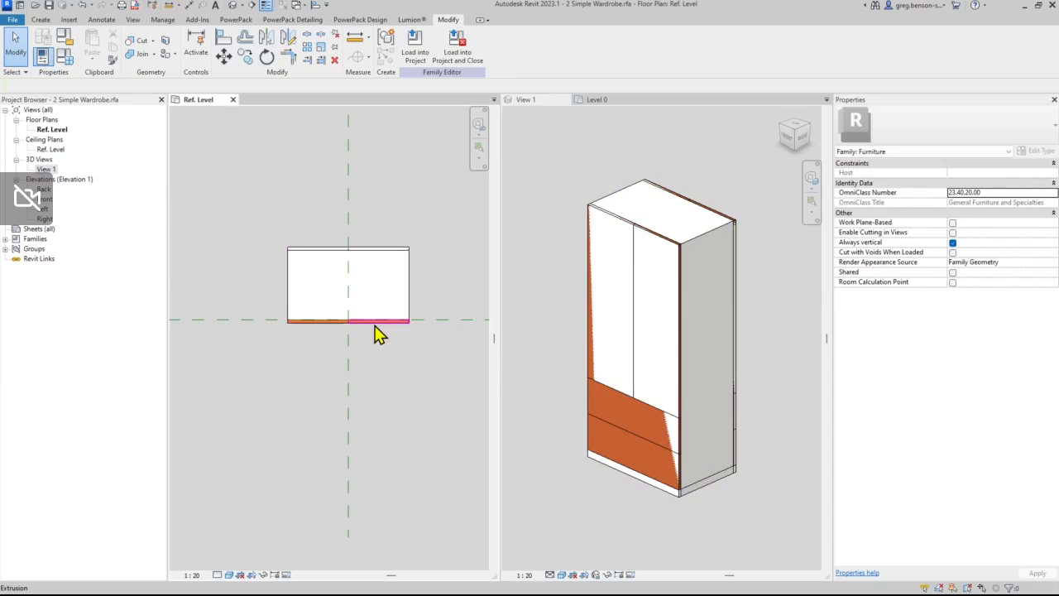
{"action": "left_click", "coordinate": [375, 326]}
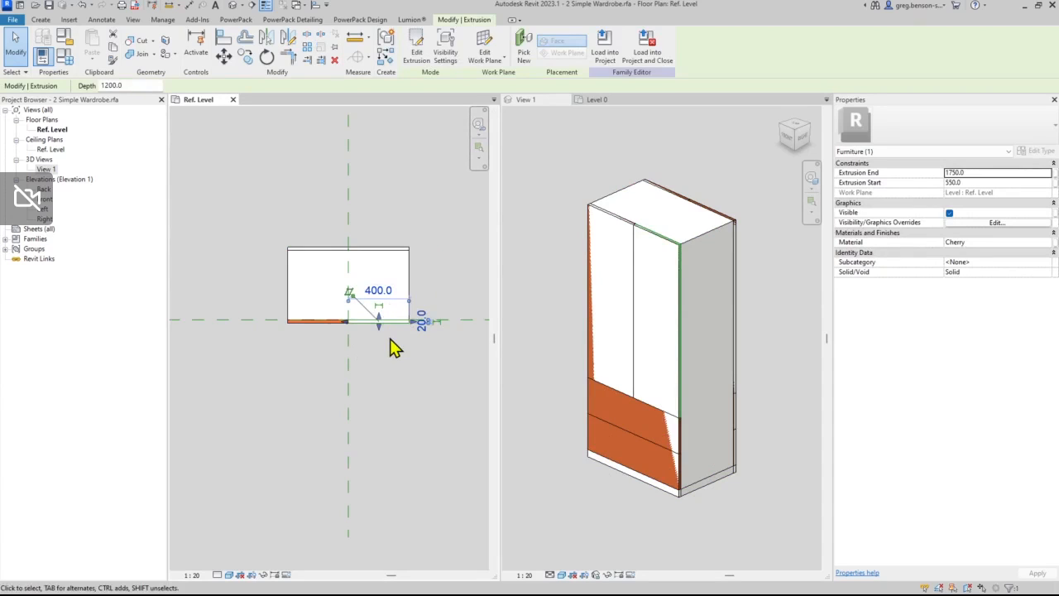
{"action": "left_click", "coordinate": [390, 351]}
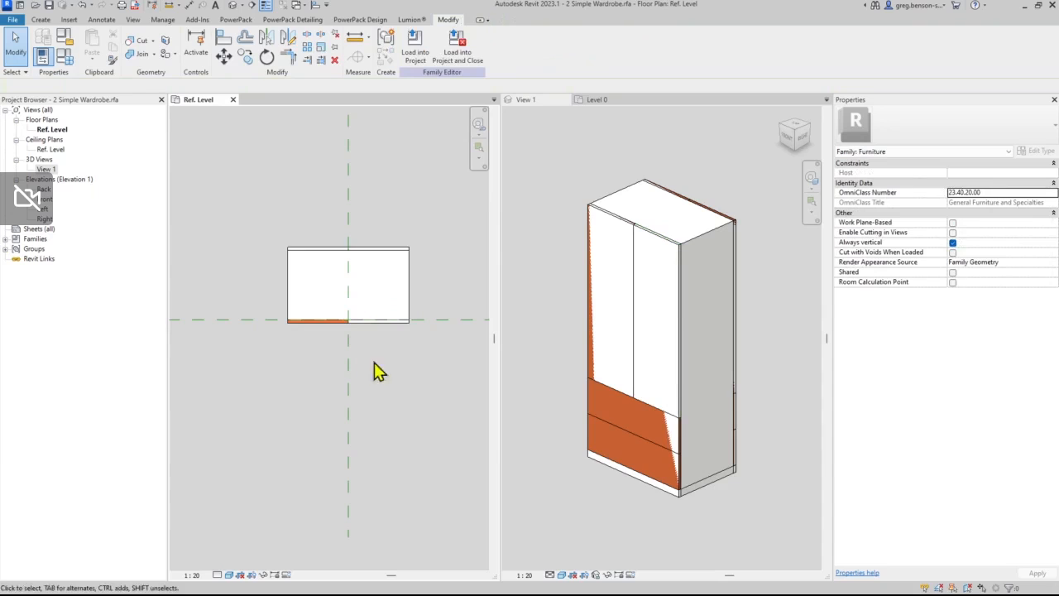
{"action": "left_click", "coordinate": [327, 331]}
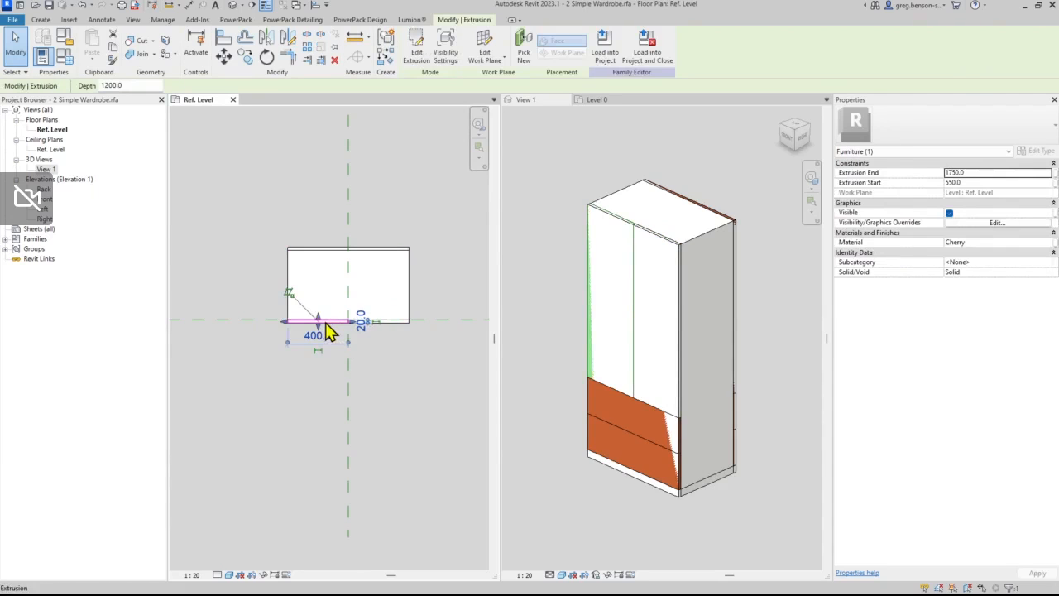
{"action": "key", "text": "Escape"}
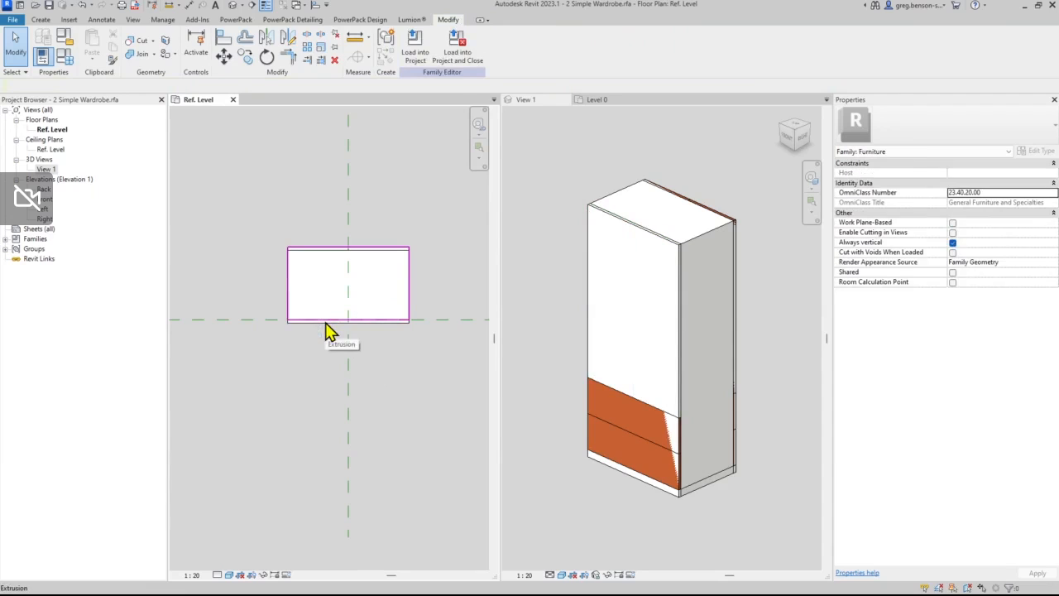
{"action": "left_click", "coordinate": [266, 58]}
{"action": "key", "text": "Escape"}
{"action": "left_click_drag", "start_coordinate": [261, 202], "coordinate": [443, 349]}
{"action": "left_click", "coordinate": [267, 58]}
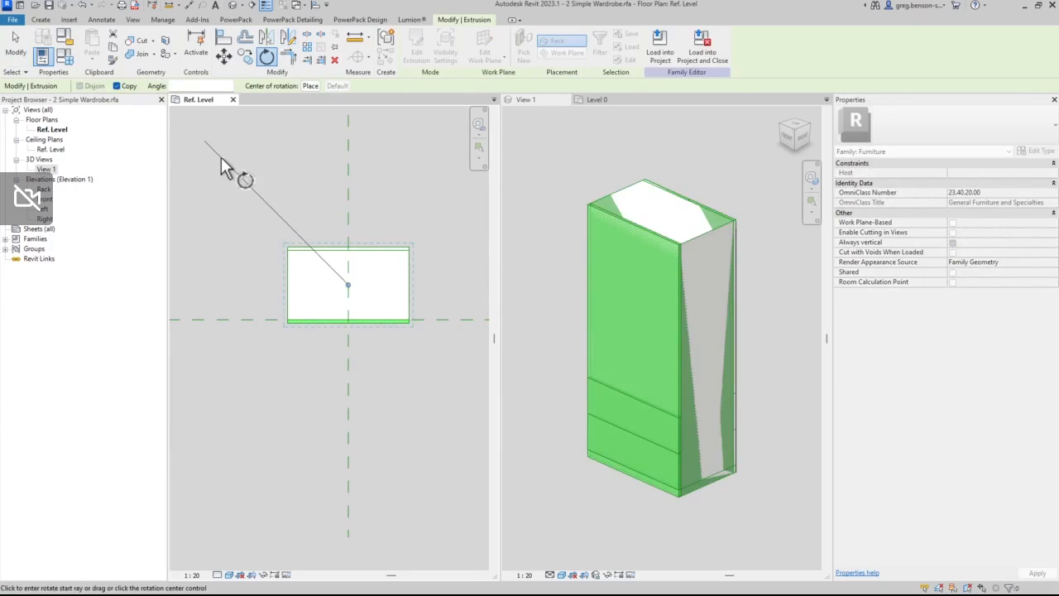
{"action": "key", "text": "Escape"}
{"action": "key", "text": "Escape"}
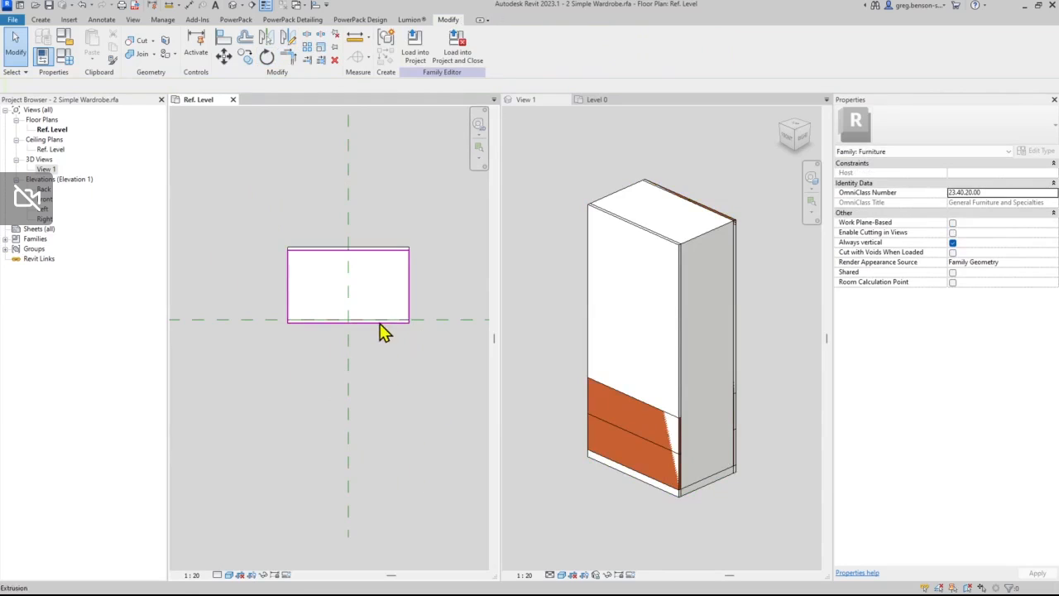
- Delete the two original drawer front extrusions at the base of the wardrobe's front in View 1
{"action": "left_click", "coordinate": [577, 405]}
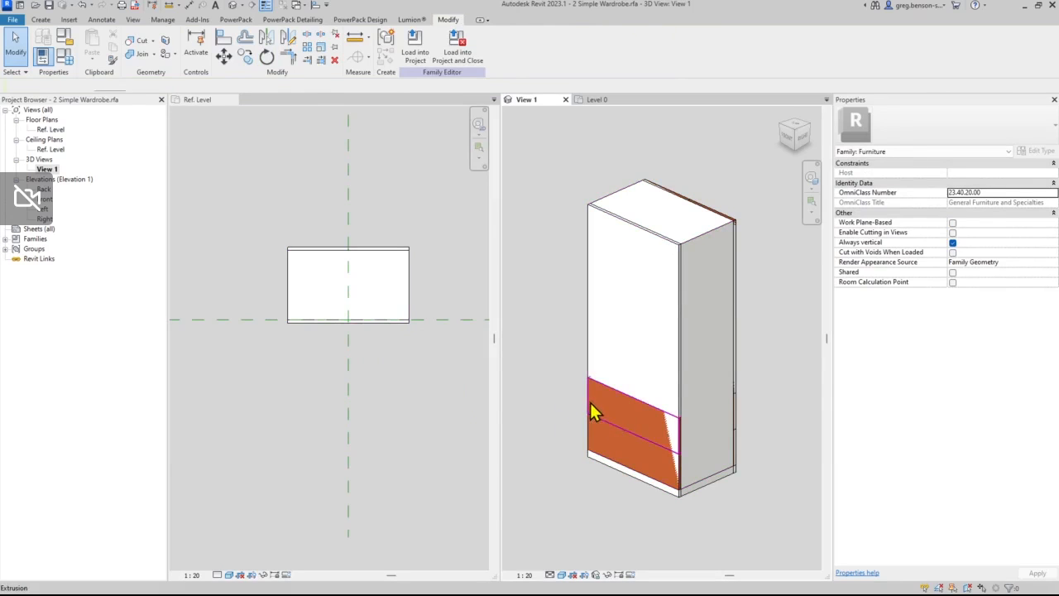
{"action": "left_click", "coordinate": [590, 410]}
{"action": "key", "text": "Escape"}
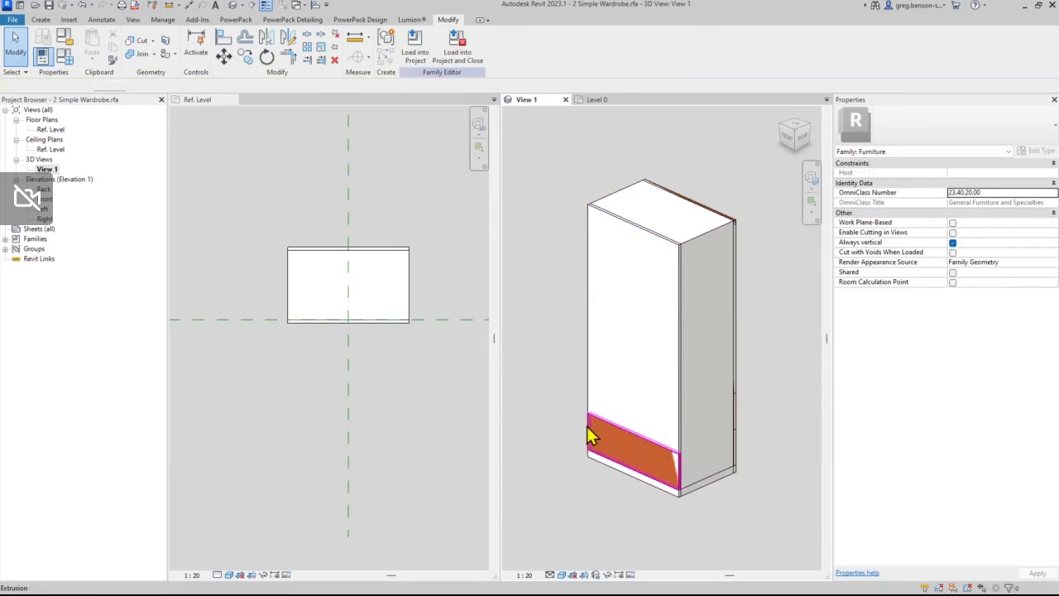
{"action": "left_click", "coordinate": [588, 427]}
{"action": "key", "text": "Escape"}
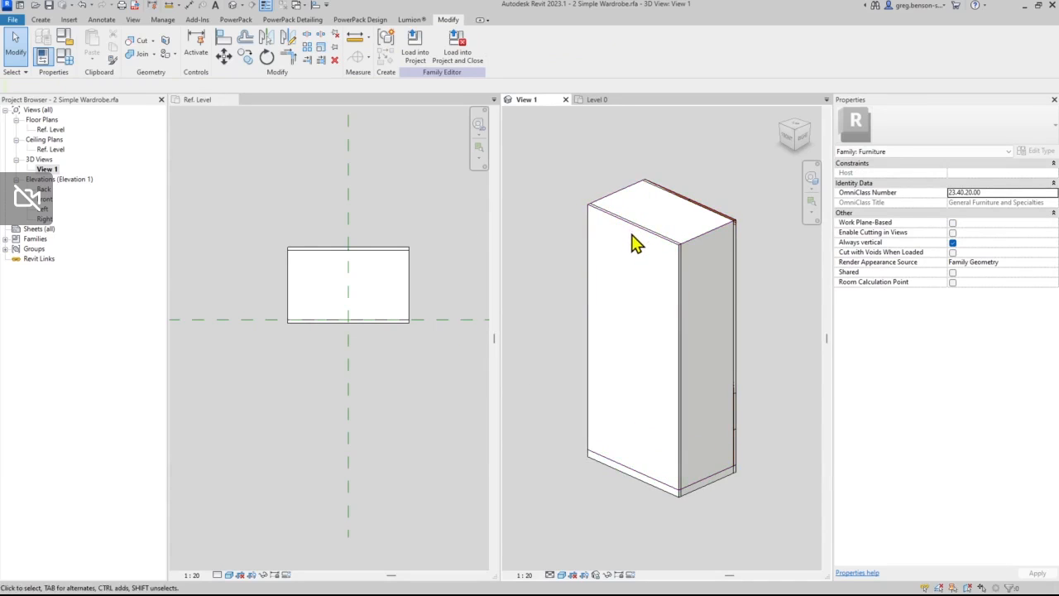
- Delete the original white carcass and 50 mm base extrusions that protrude past the horizontal reference plane in the Ref. Level plan
{"action": "left_click", "coordinate": [403, 336]}
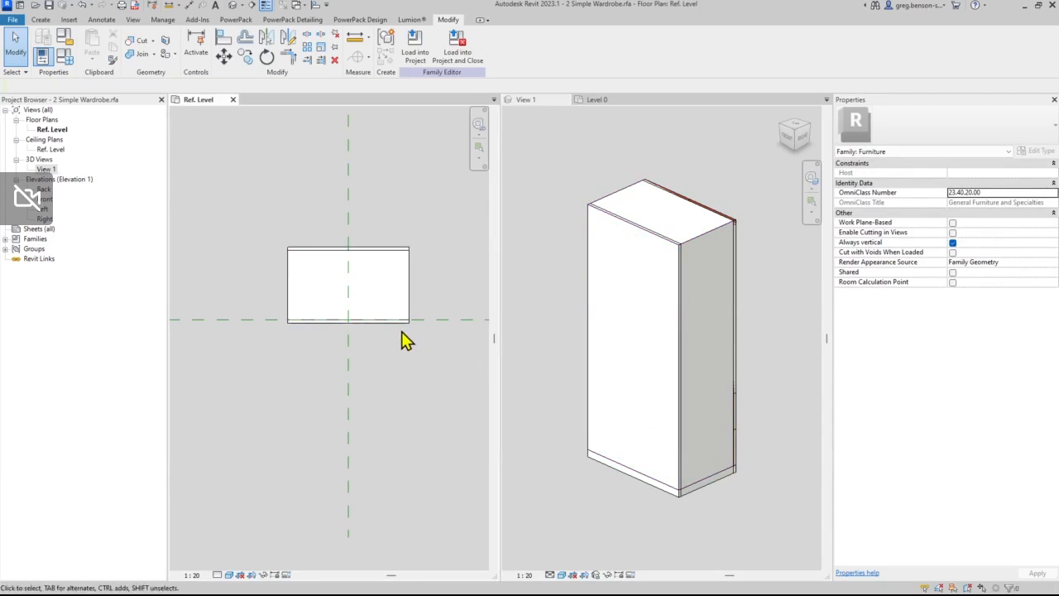
{"action": "left_click", "coordinate": [403, 332]}
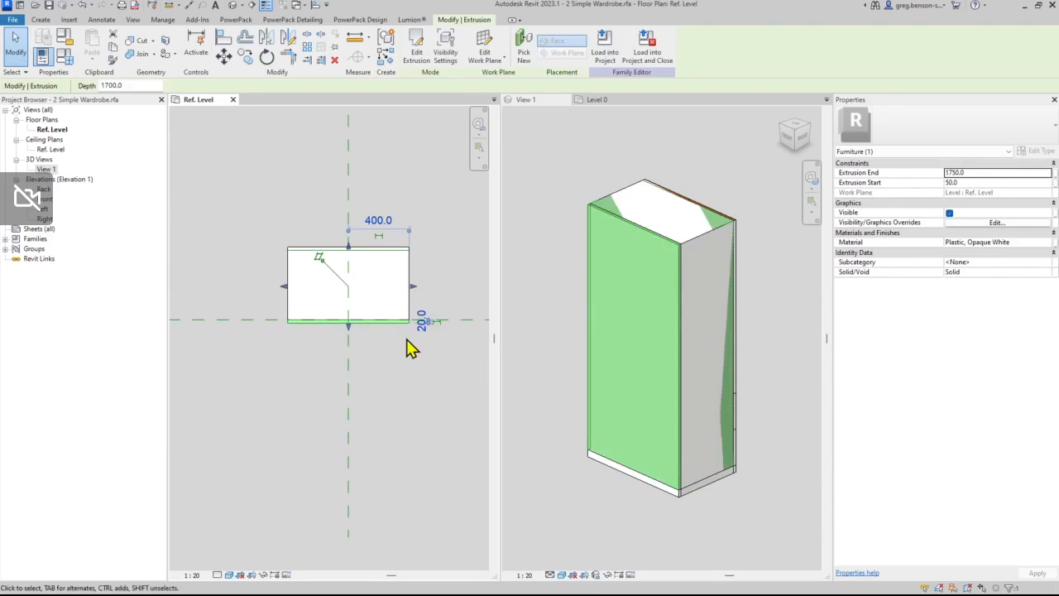
{"action": "key", "text": "Escape"}
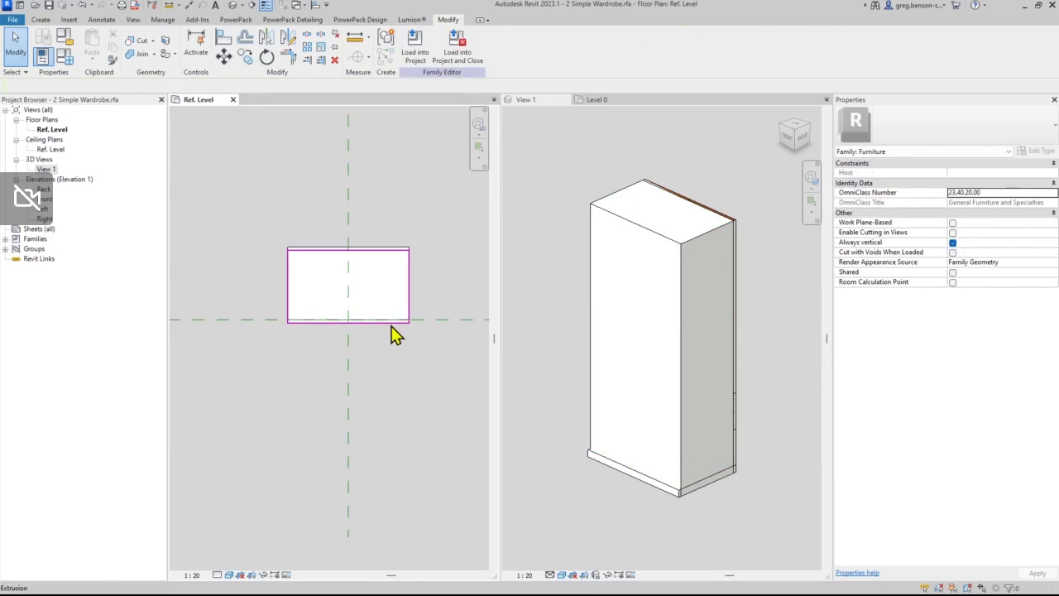
{"action": "left_click", "coordinate": [396, 334]}
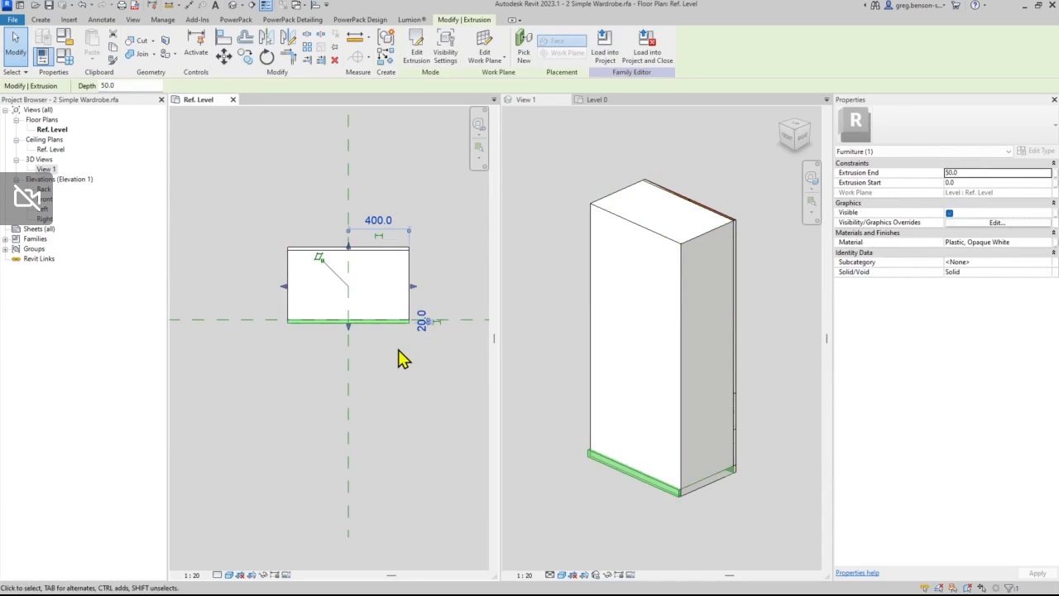
{"action": "key", "text": "Escape"}
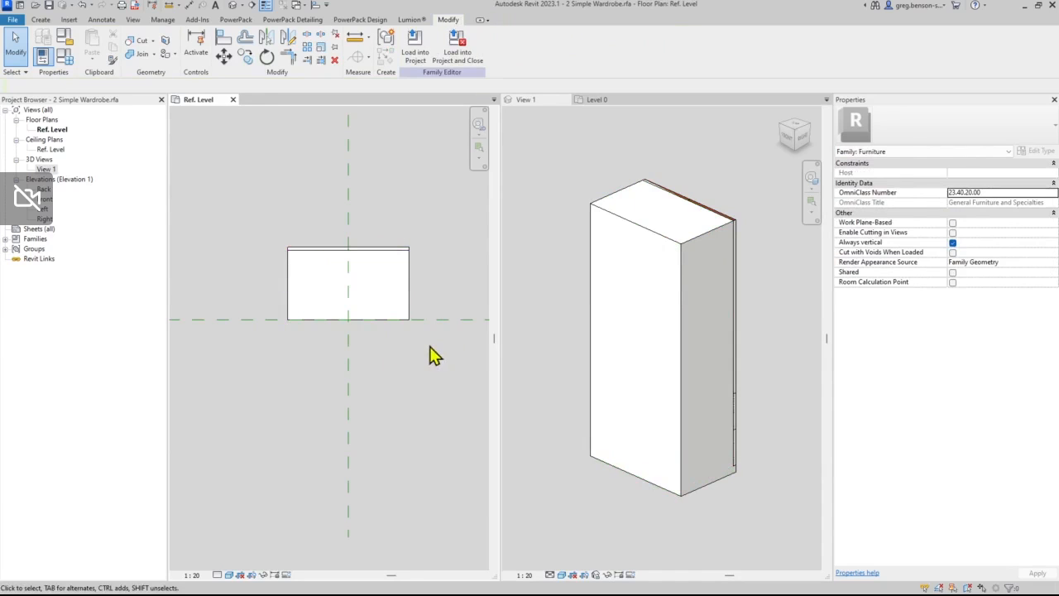
- Pull the remaining carcass extrusion's door-side edge back to the rear face of the doors in plan, removing the constraints that block it
{"action": "left_click", "coordinate": [411, 279]}
{"action": "scroll", "coordinate": [343, 253], "scroll_direction": "up", "scroll_amount": 3}
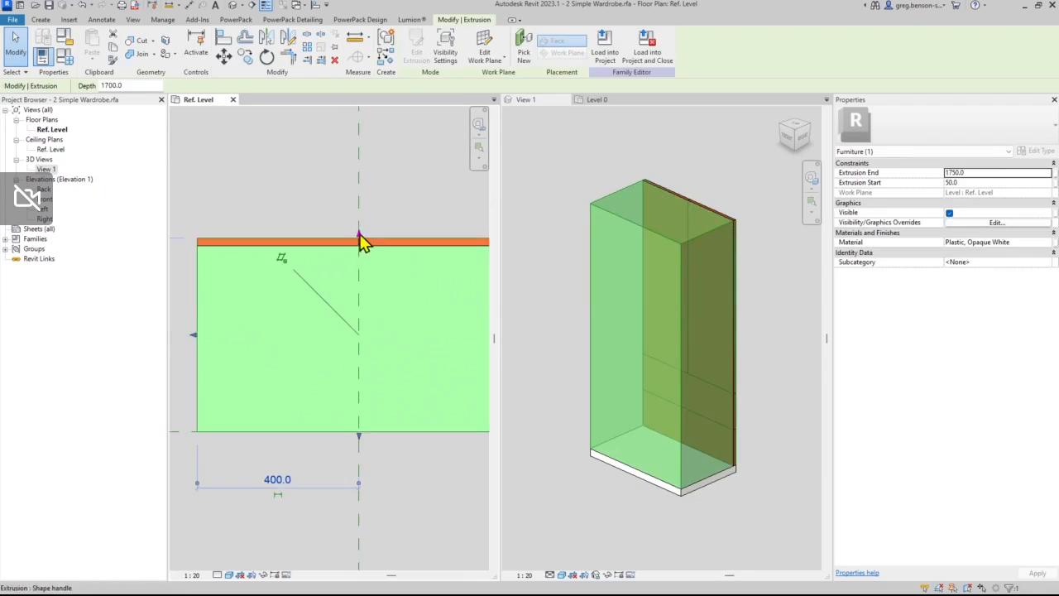
{"action": "left_click_drag", "start_coordinate": [358, 234], "coordinate": [358, 245]}
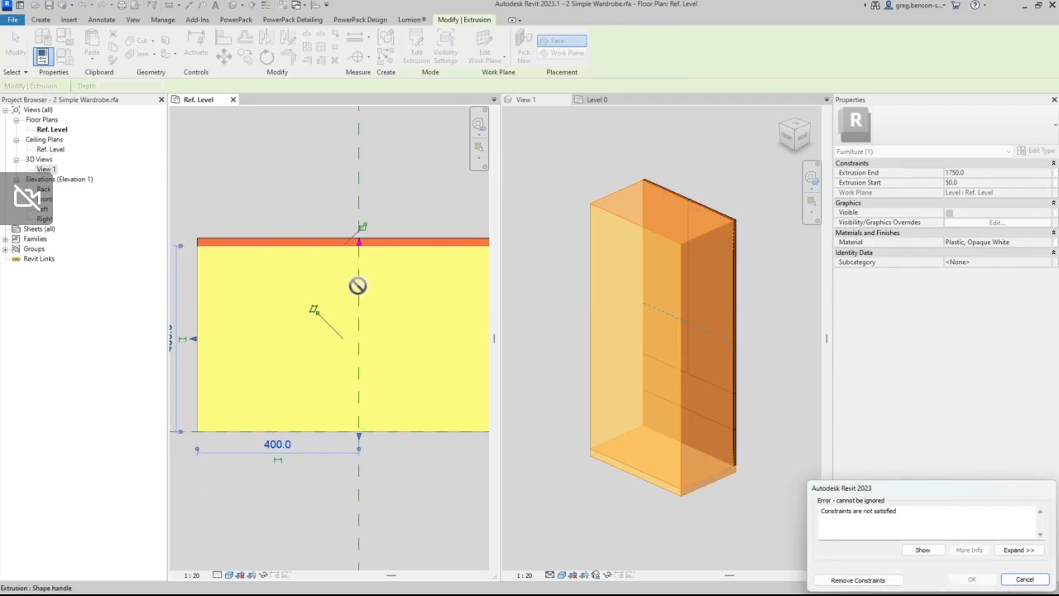
{"action": "left_click", "coordinate": [858, 580]}
{"action": "left_click", "coordinate": [400, 190]}
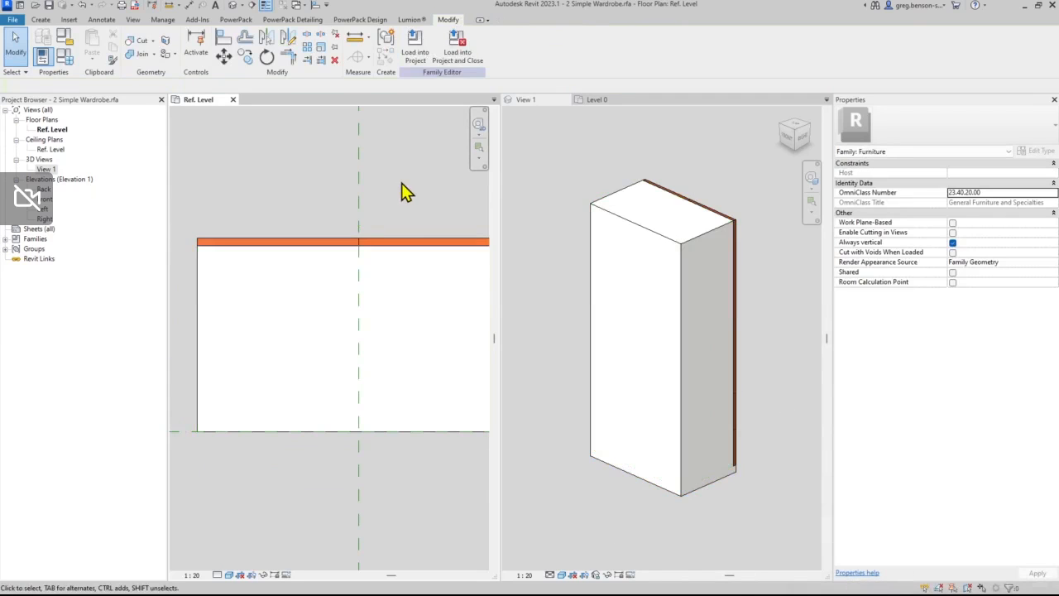
{"action": "scroll", "coordinate": [404, 193], "scroll_direction": "down", "scroll_amount": 2}
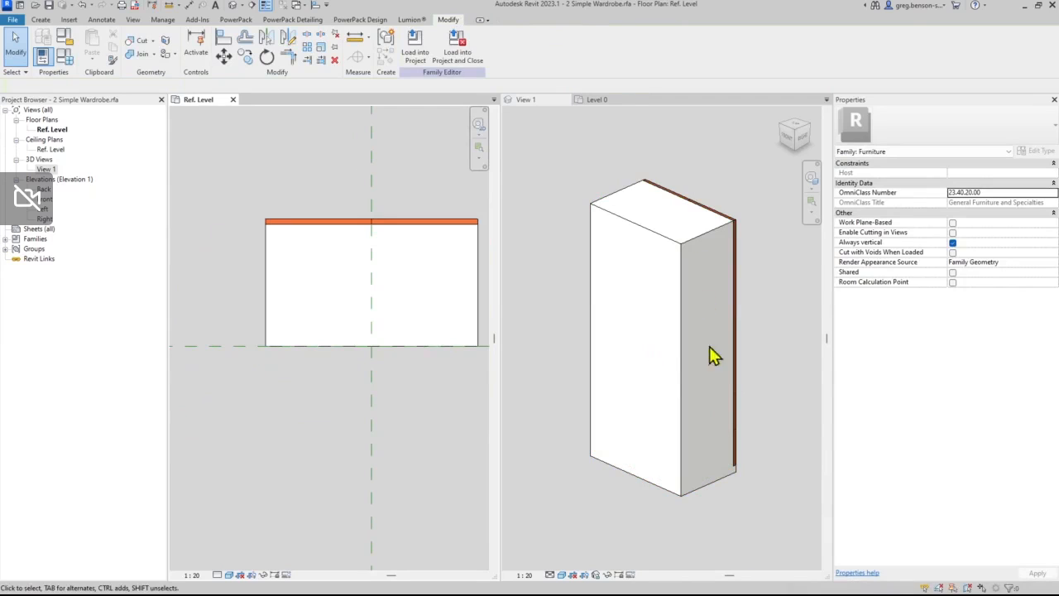
- Orbit View 1 to face the doors and drawers and set that side as the ViewCube's front
{"action": "left_click", "coordinate": [658, 374]}
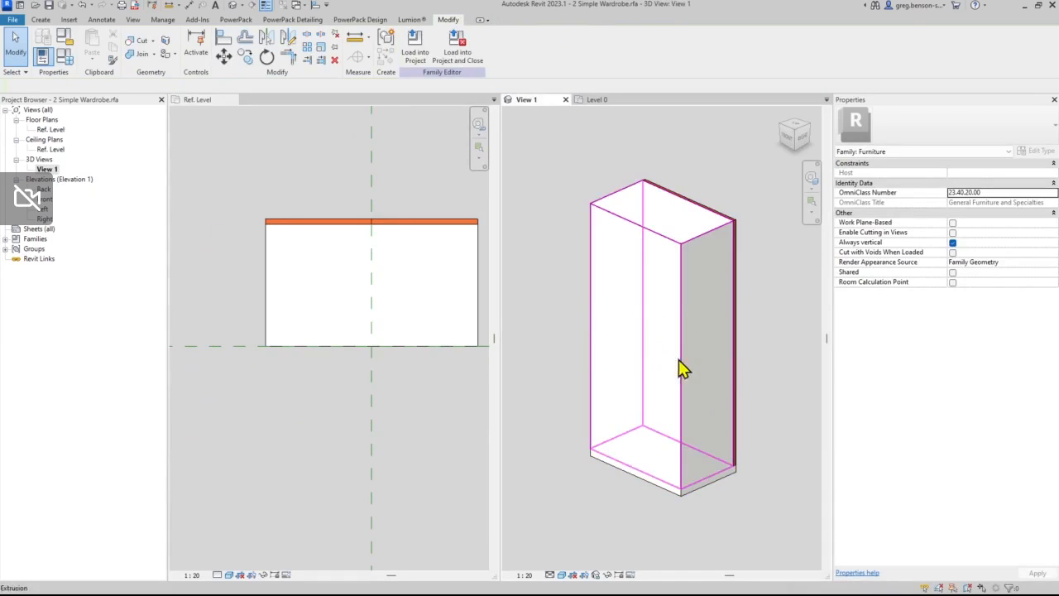
{"action": "middle_click_drag", "start_coordinate": [678, 368], "coordinate": [538, 432], "text": "shift"}
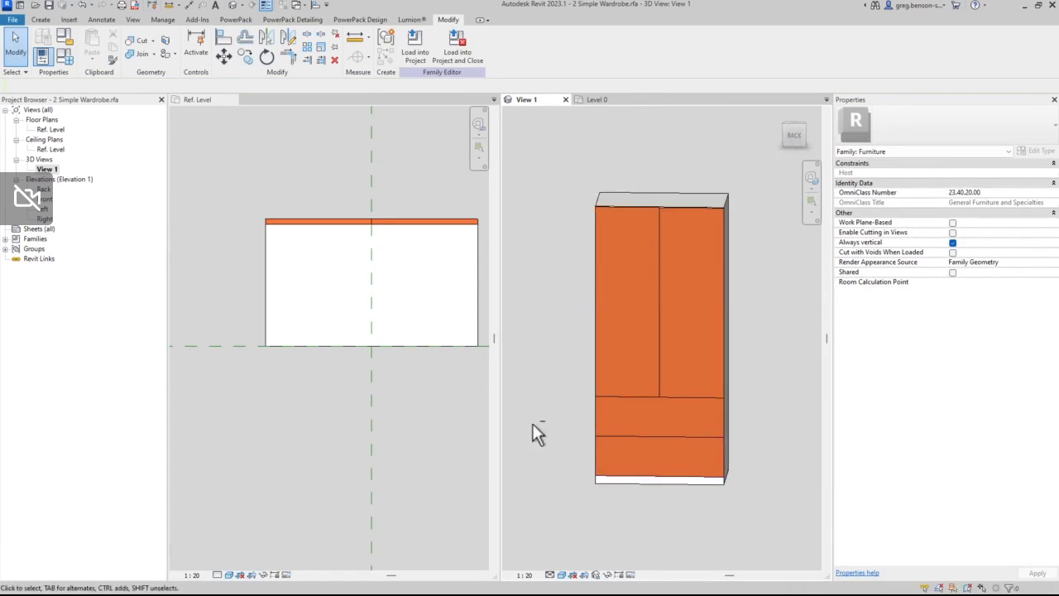
{"action": "middle_click_drag", "start_coordinate": [638, 533], "coordinate": [604, 518], "text": "shift"}
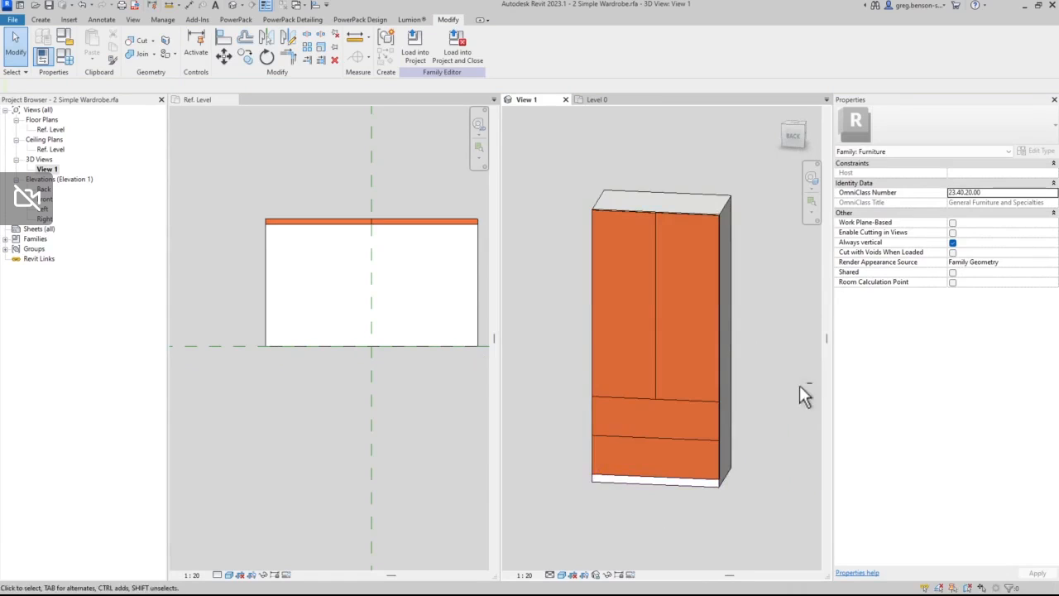
{"action": "middle_click_drag", "start_coordinate": [800, 385], "coordinate": [740, 397], "text": "shift"}
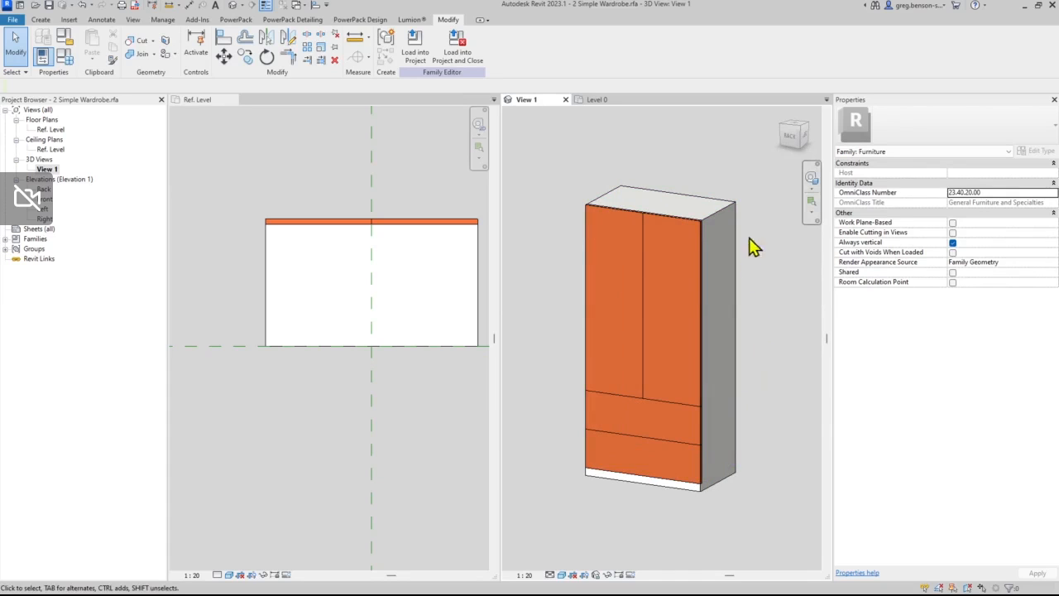
{"action": "right_click", "coordinate": [795, 144]}
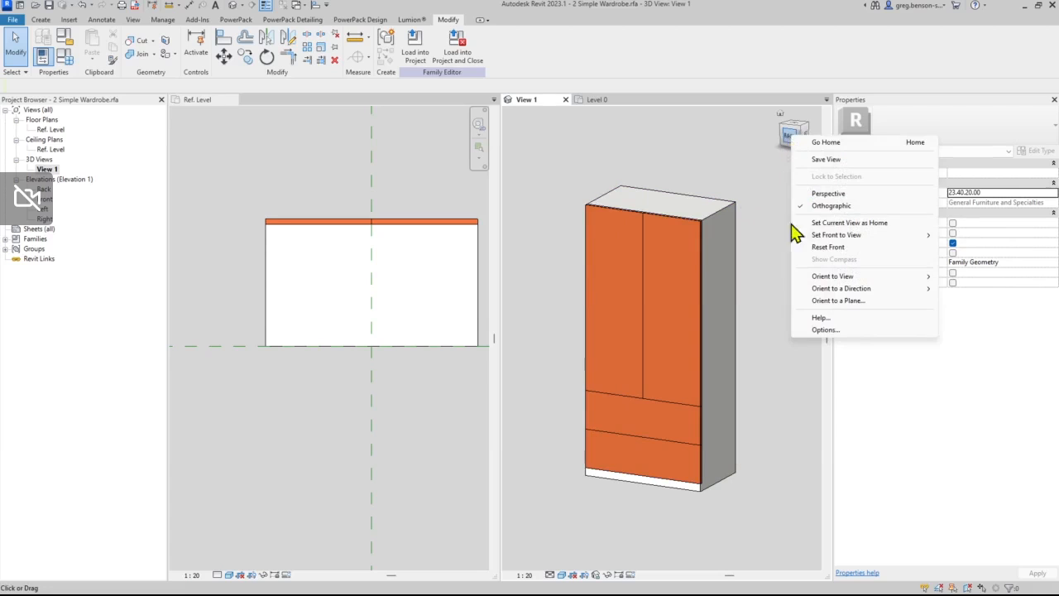
{"action": "mouse_move", "coordinate": [836, 238]}
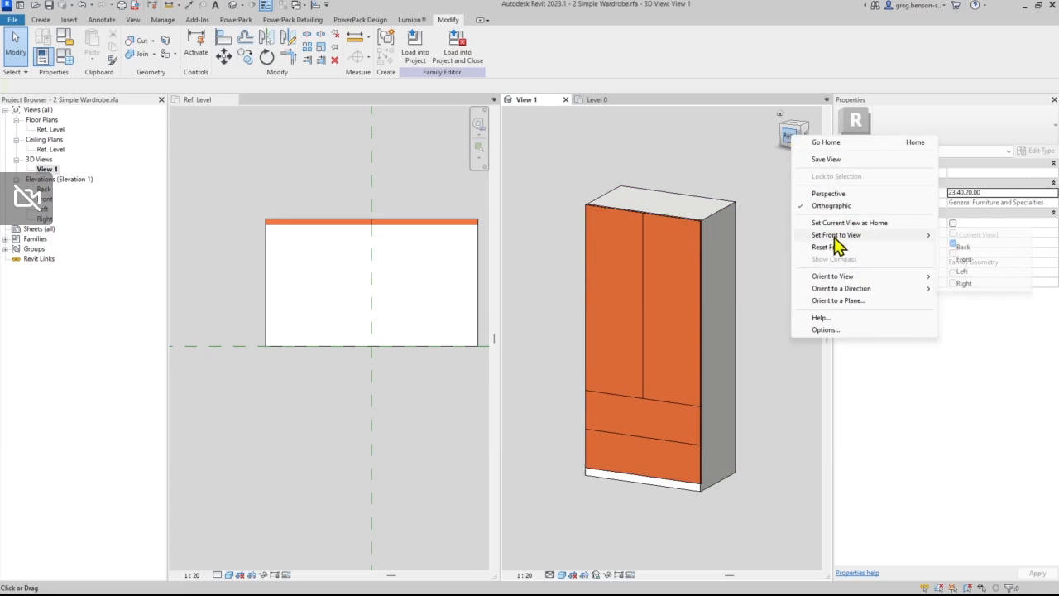
{"action": "left_click", "coordinate": [964, 259]}
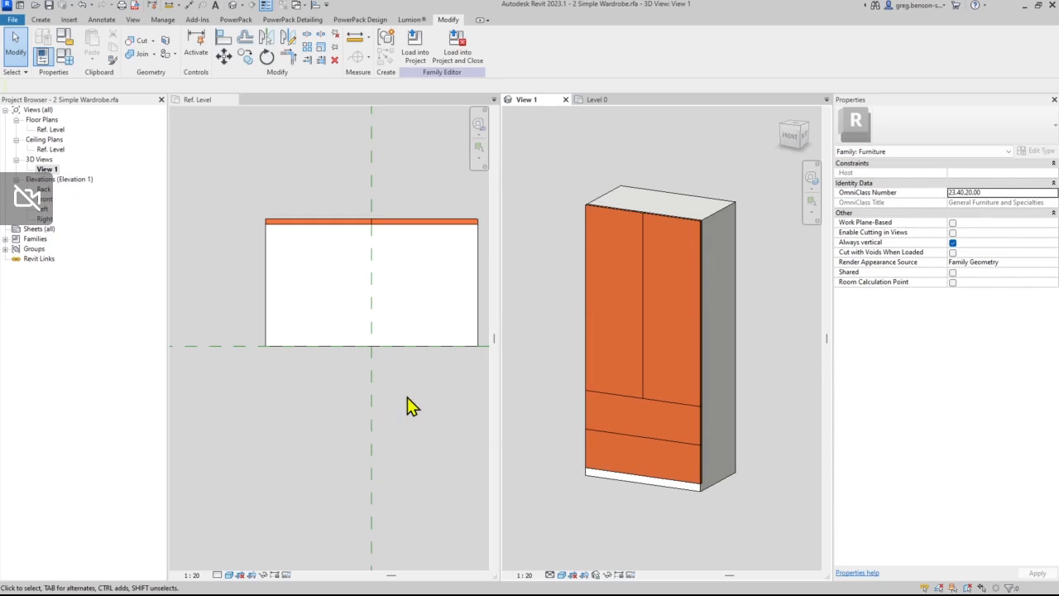
- Open the family's Front elevation and set its visual style to Wireframe
{"action": "left_click", "coordinate": [209, 154]}
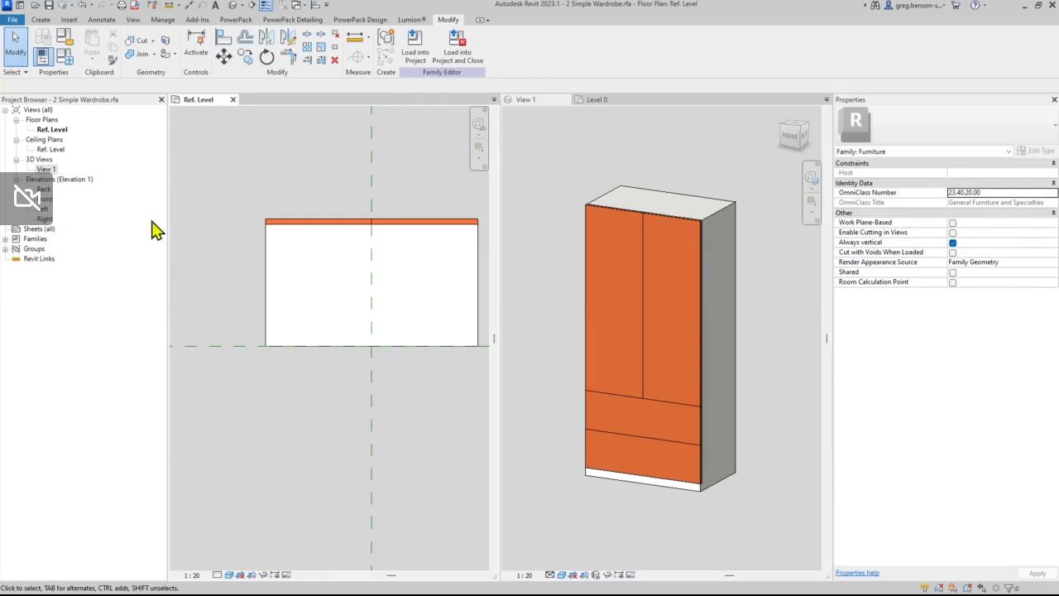
{"action": "double_click", "coordinate": [47, 202]}
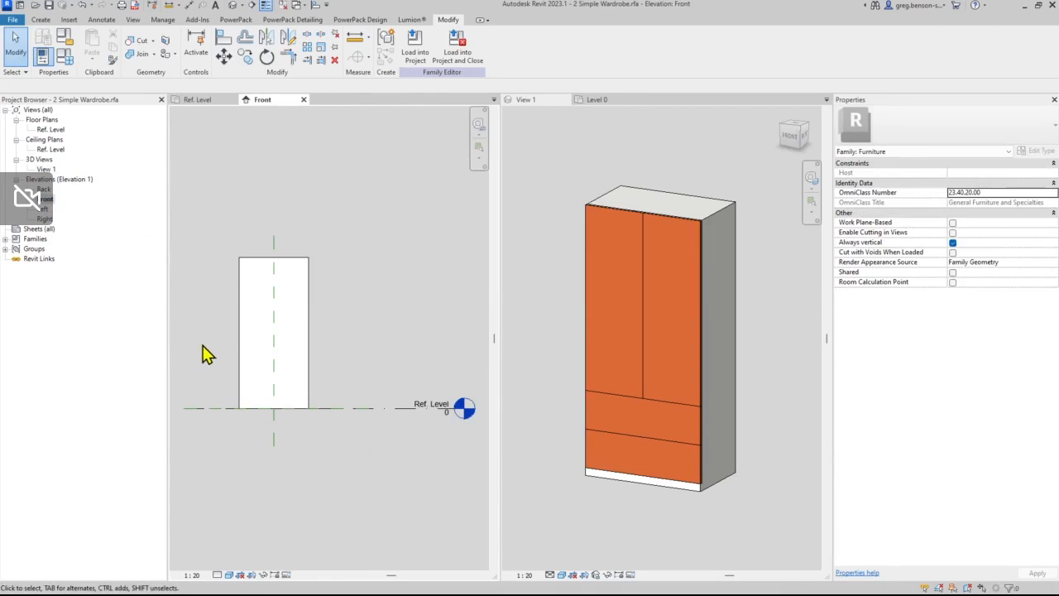
{"action": "left_click", "coordinate": [239, 575]}
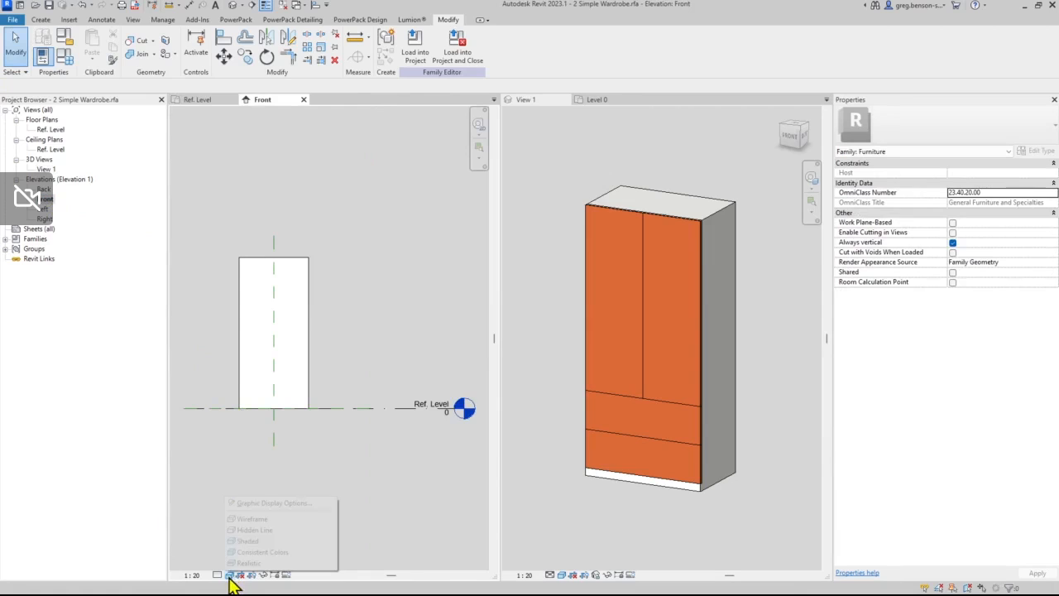
{"action": "left_click", "coordinate": [250, 521]}
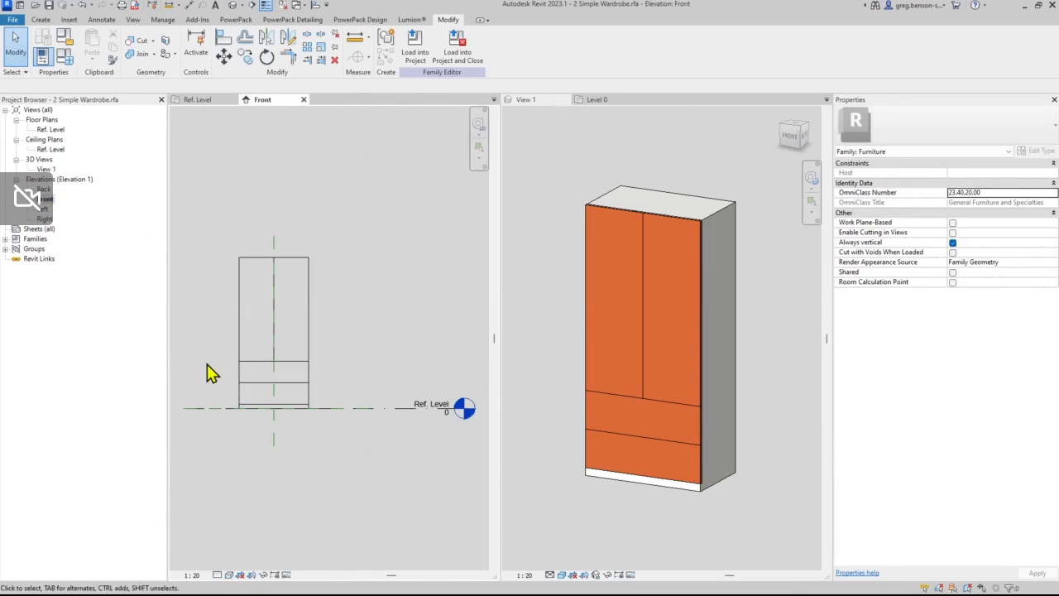
{"action": "left_click", "coordinate": [230, 575]}
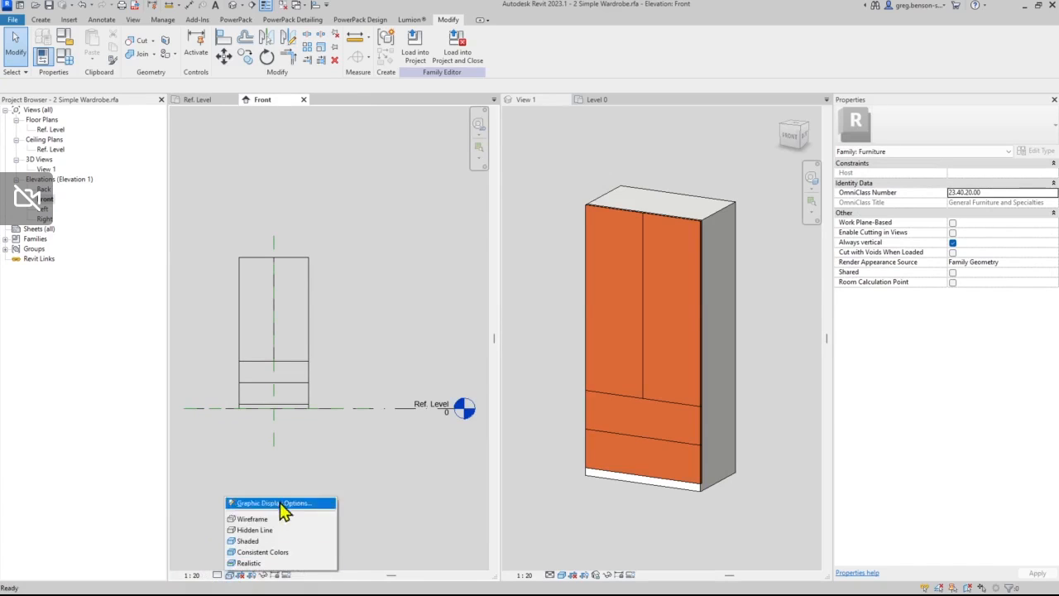
{"action": "left_click", "coordinate": [254, 522]}
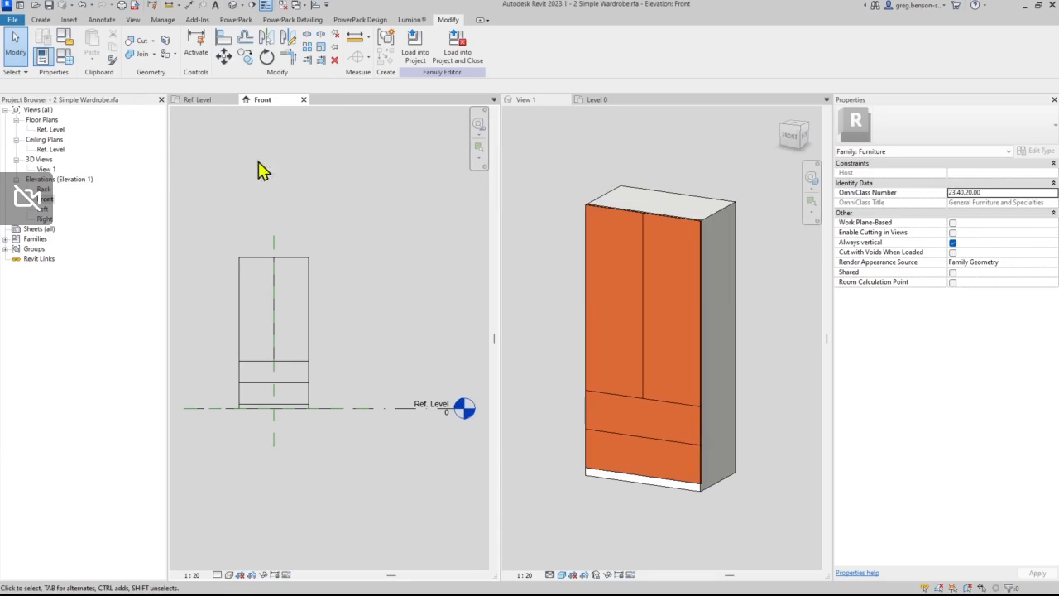
- Save the family as a new file named 2 Simple Wardrobe Corrected
{"action": "left_click", "coordinate": [13, 19]}
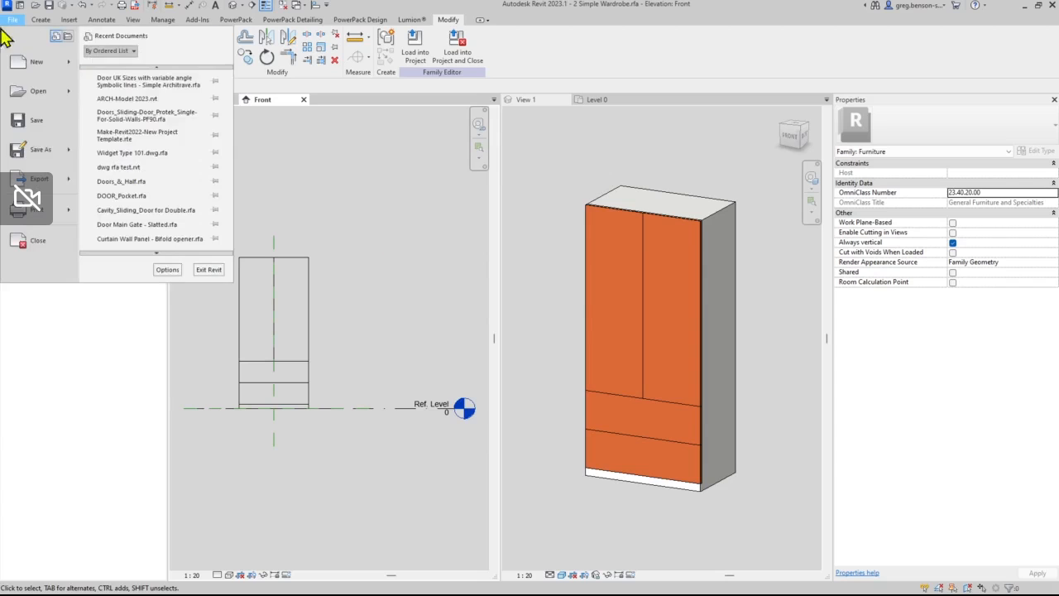
{"action": "mouse_move", "coordinate": [52, 162]}
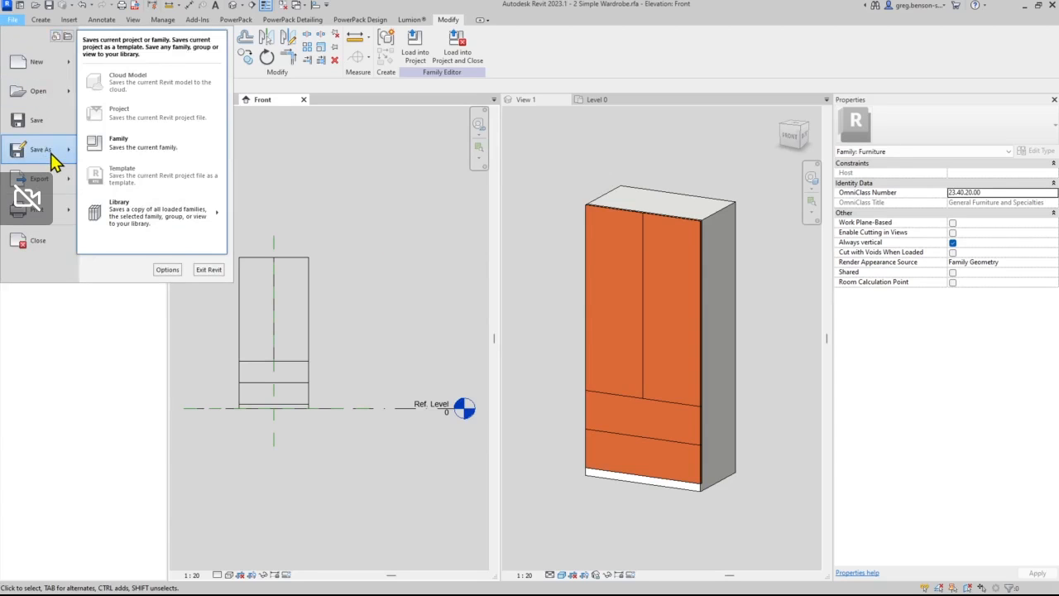
{"action": "left_click", "coordinate": [153, 157]}
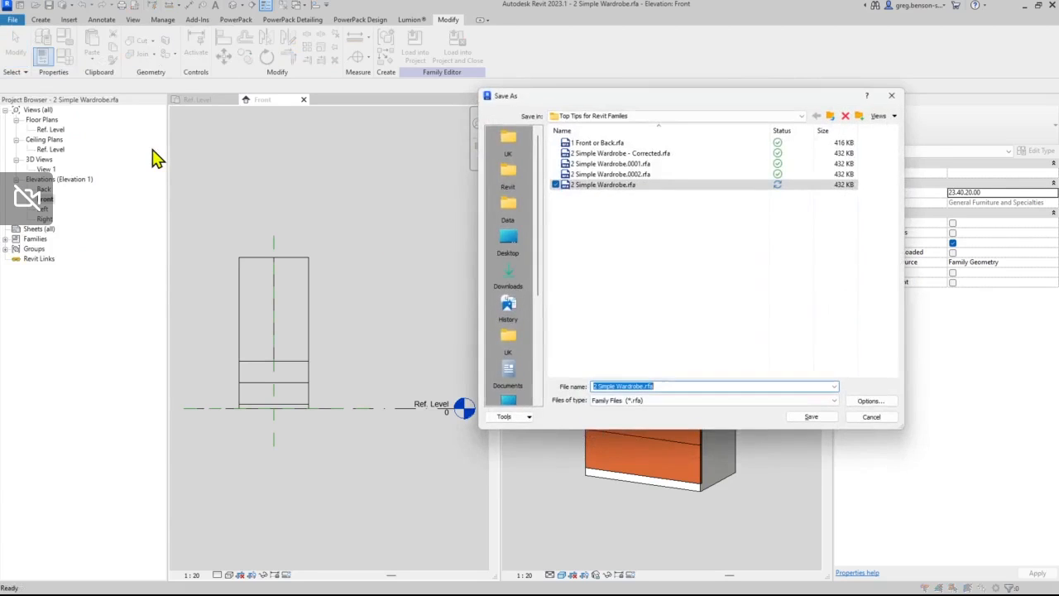
{"action": "left_click", "coordinate": [644, 386]}
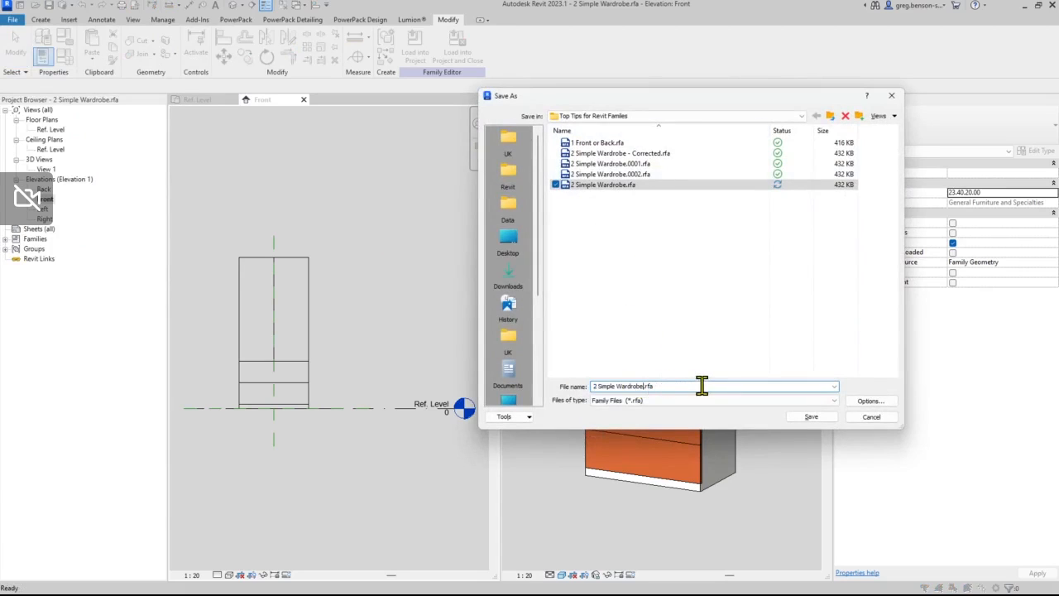
{"action": "type", "text": "Corrected"}
{"action": "left_click", "coordinate": [814, 418]}
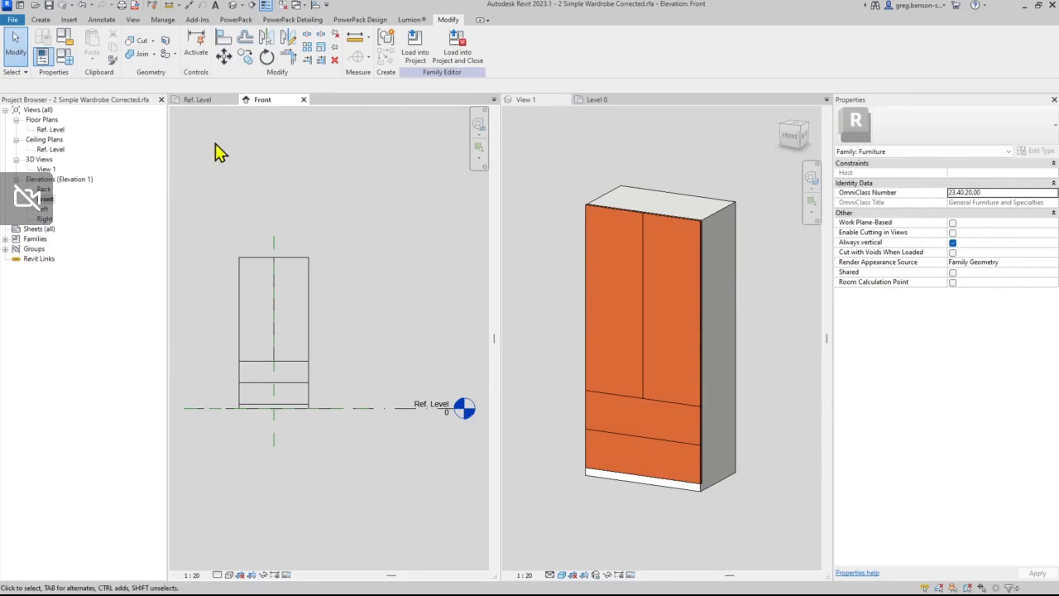
- Load the corrected wardrobe family from its Ref. Level plan into Project1
{"action": "left_click", "coordinate": [198, 101]}
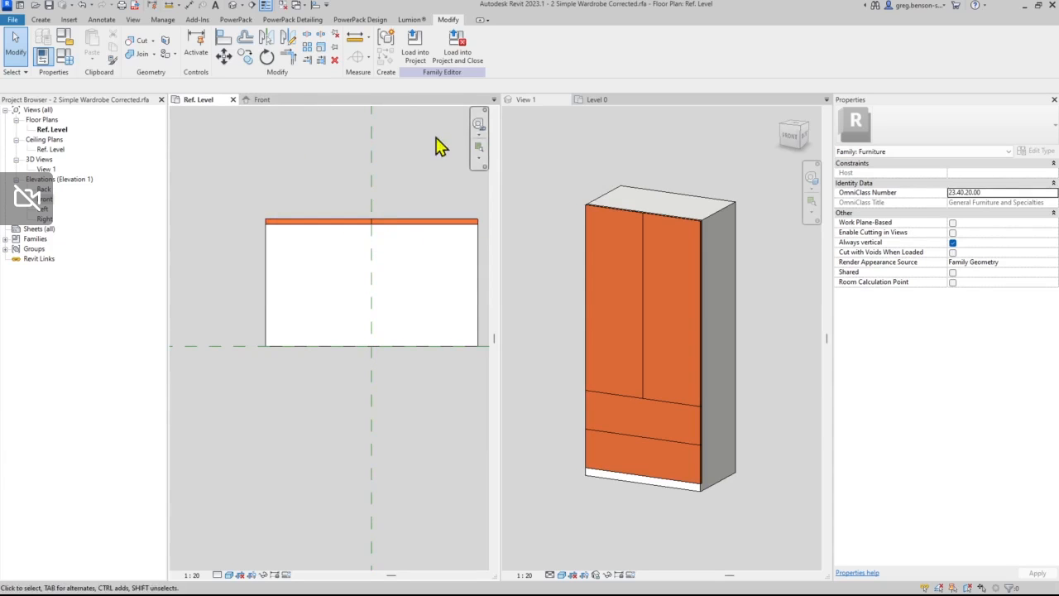
{"action": "left_click", "coordinate": [415, 51]}
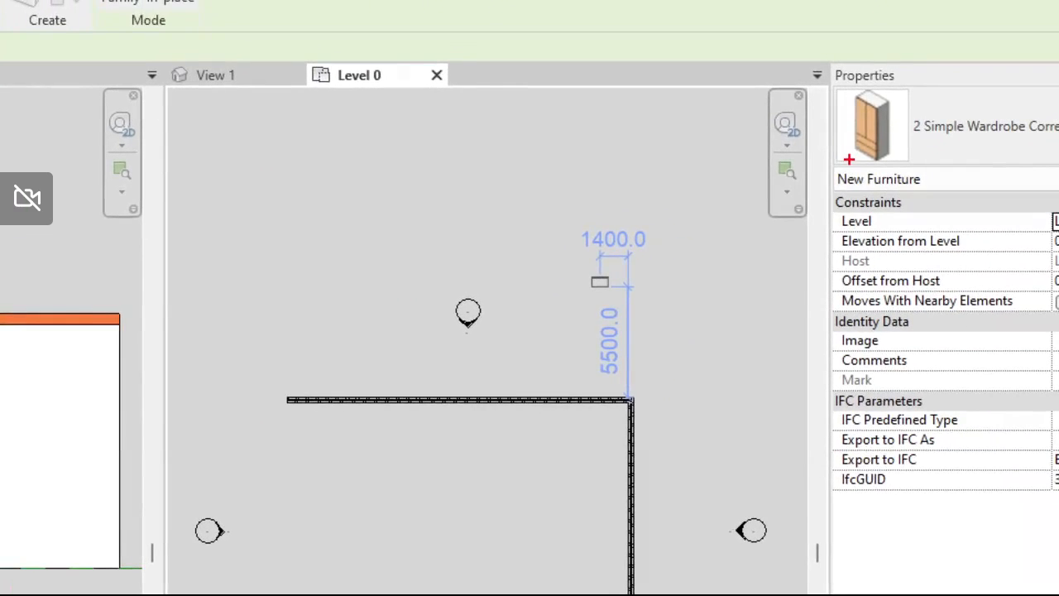
{"action": "left_click_drag", "start_coordinate": [849, 160], "coordinate": [783, 217]}
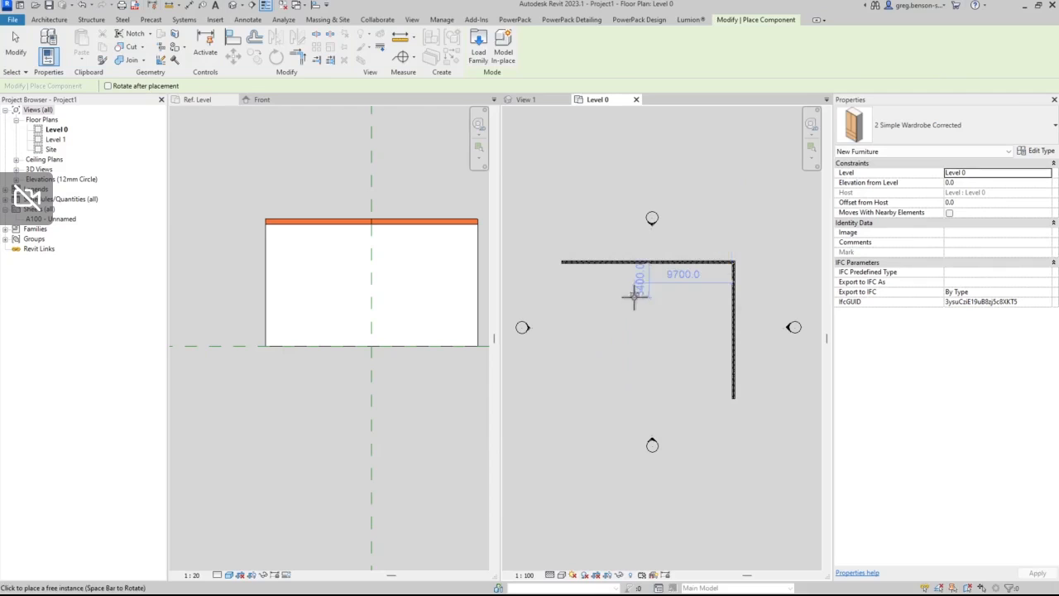
- Place two 2 Simple Wardrobe Corrected instances side by side against the inner face of the horizontal wall in the Level 0 plan
{"action": "scroll", "coordinate": [504, 415], "scroll_direction": "up", "scroll_amount": 3}
{"action": "scroll", "coordinate": [597, 277], "scroll_direction": "up", "scroll_amount": 2}
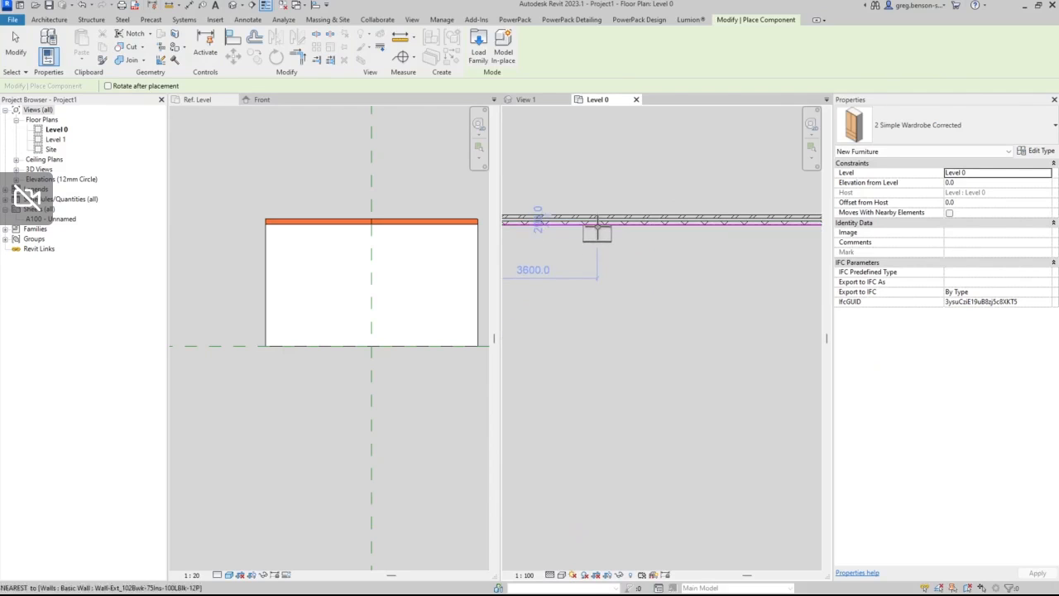
{"action": "scroll", "coordinate": [598, 227], "scroll_direction": "up", "scroll_amount": 3}
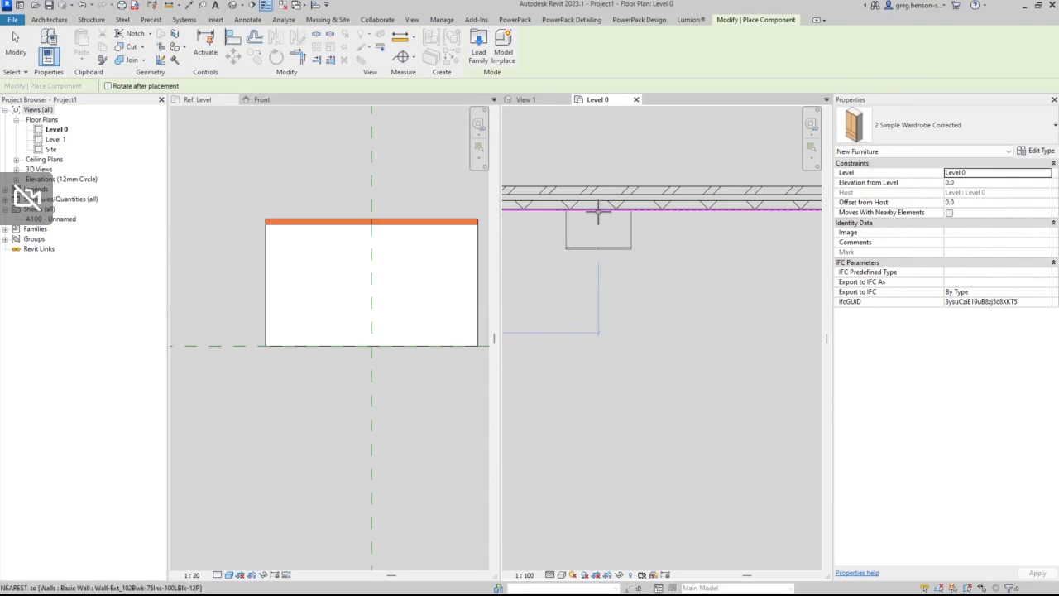
{"action": "left_click", "coordinate": [598, 213]}
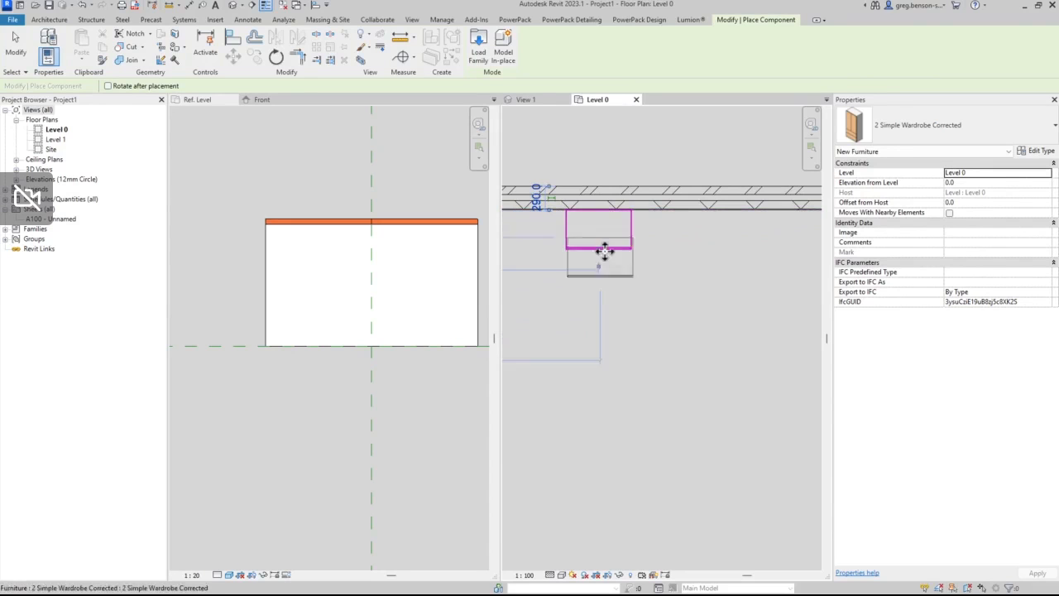
{"action": "left_click", "coordinate": [693, 214]}
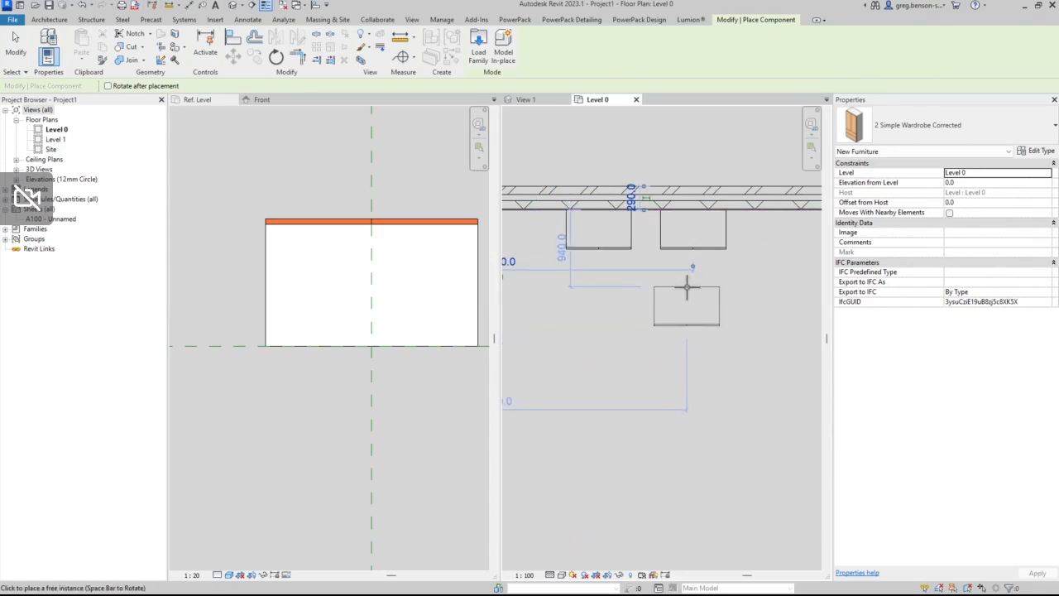
{"action": "key", "text": "Escape"}
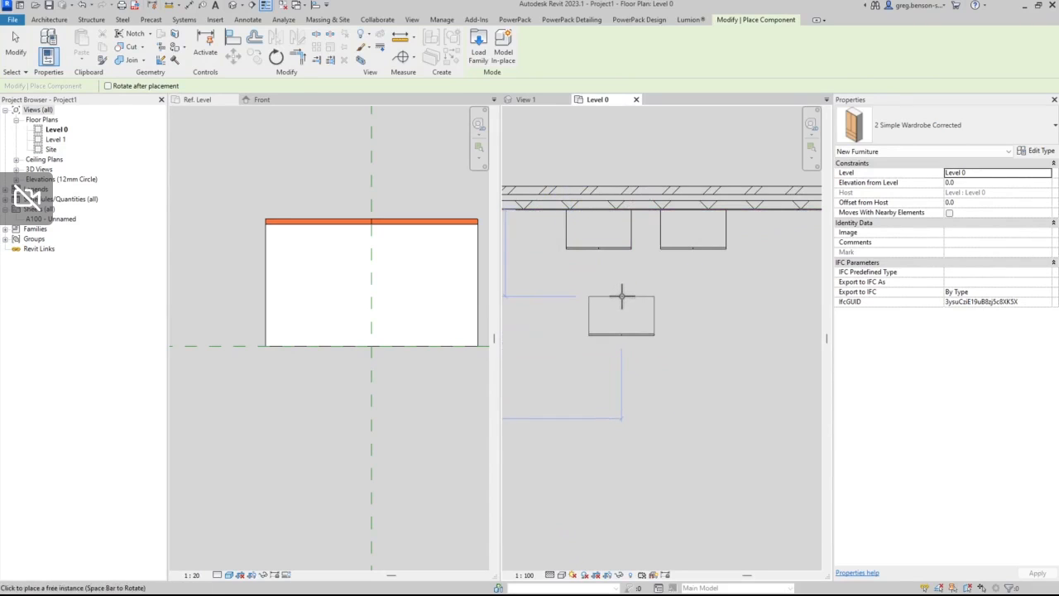
- Examine the Defines Origin setting of the Center (Front/Back) and Center (Left/Right) reference planes in the family's Ref. Level plan
{"action": "key", "text": "Escape"}
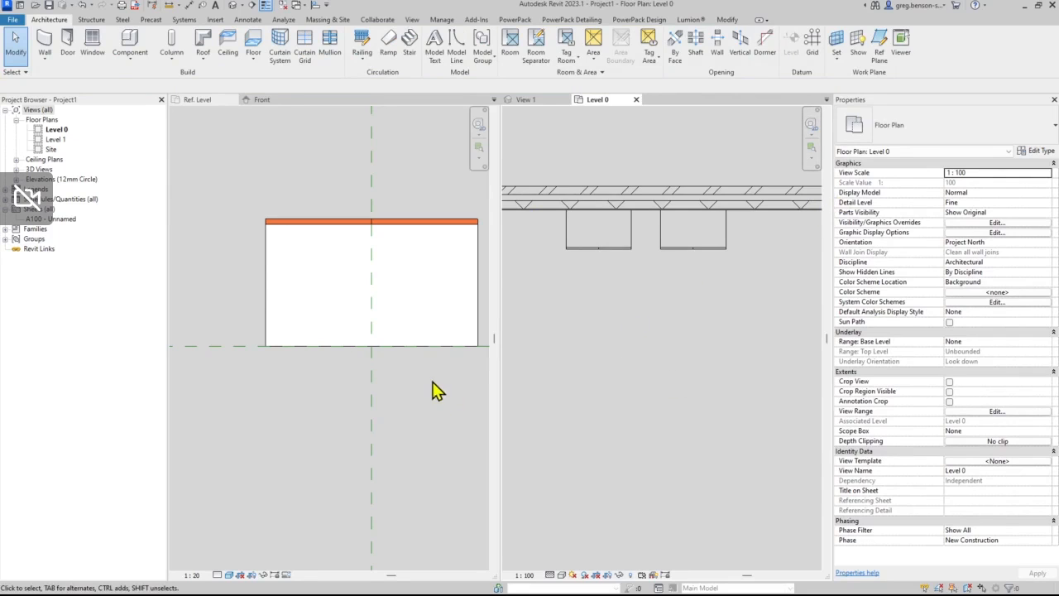
{"action": "left_click", "coordinate": [396, 398]}
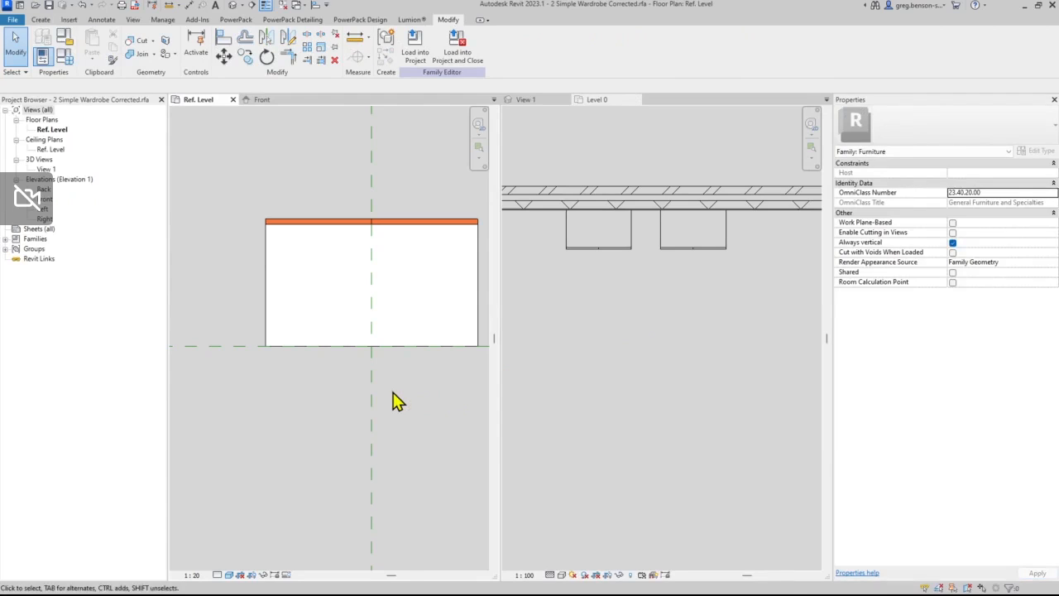
{"action": "scroll", "coordinate": [395, 402], "scroll_direction": "down", "scroll_amount": 3}
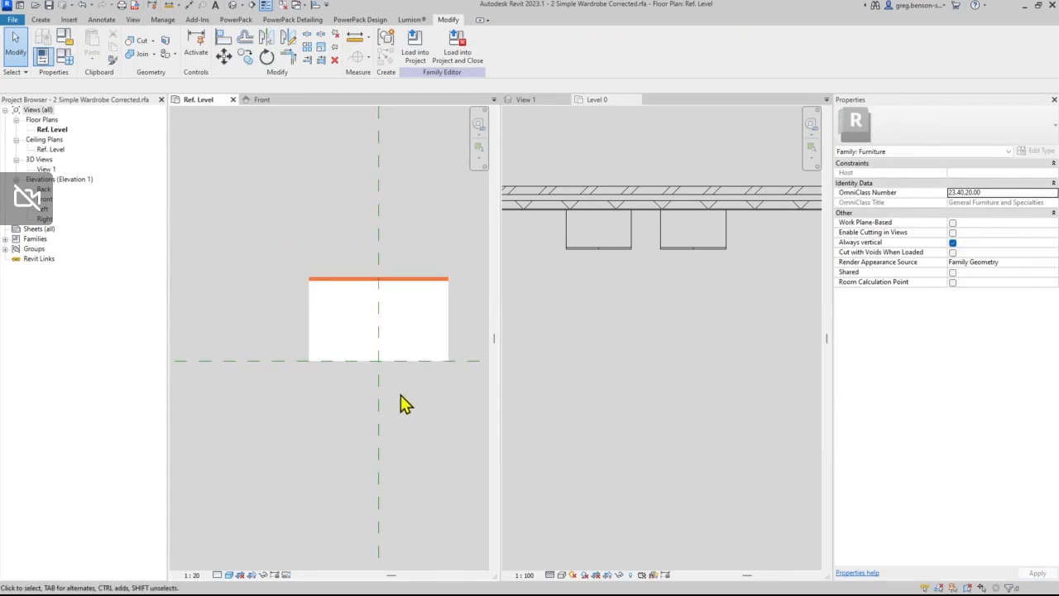
{"action": "middle_click_drag", "start_coordinate": [401, 404], "coordinate": [348, 335]}
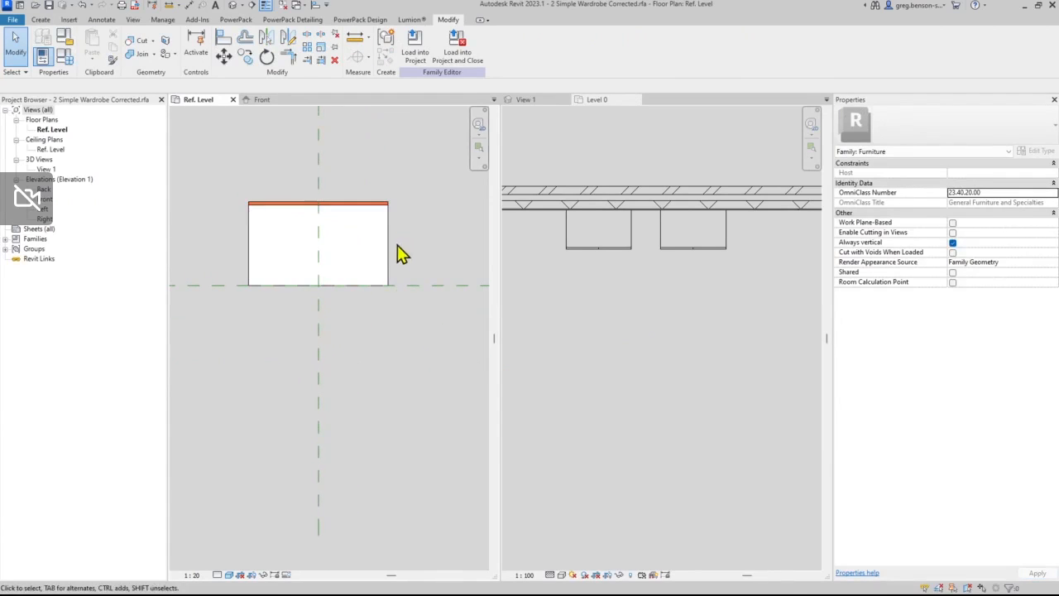
{"action": "left_click", "coordinate": [428, 287]}
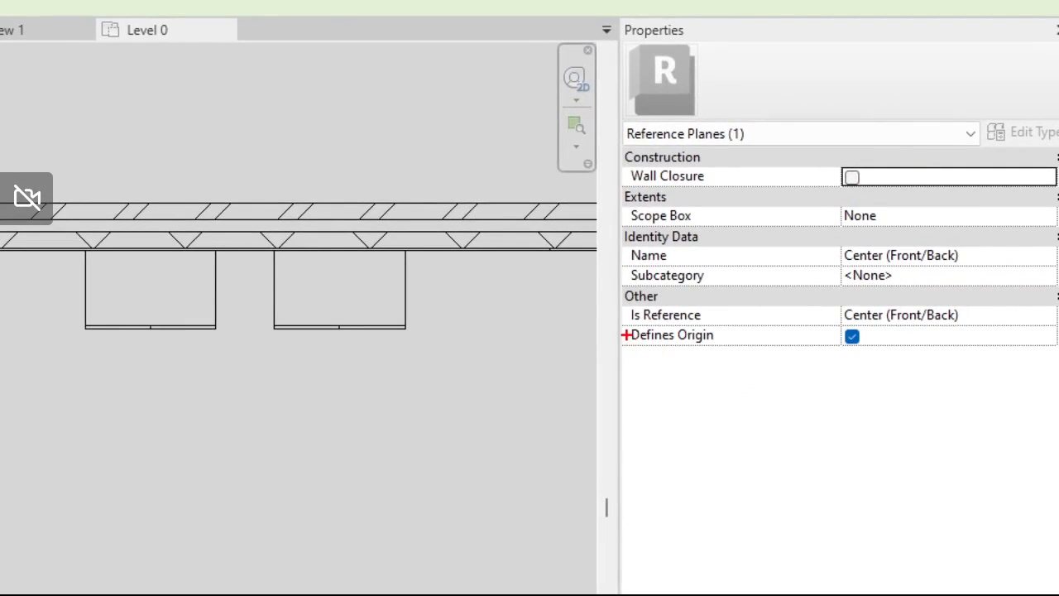
{"action": "left_click_drag", "start_coordinate": [627, 335], "coordinate": [533, 336]}
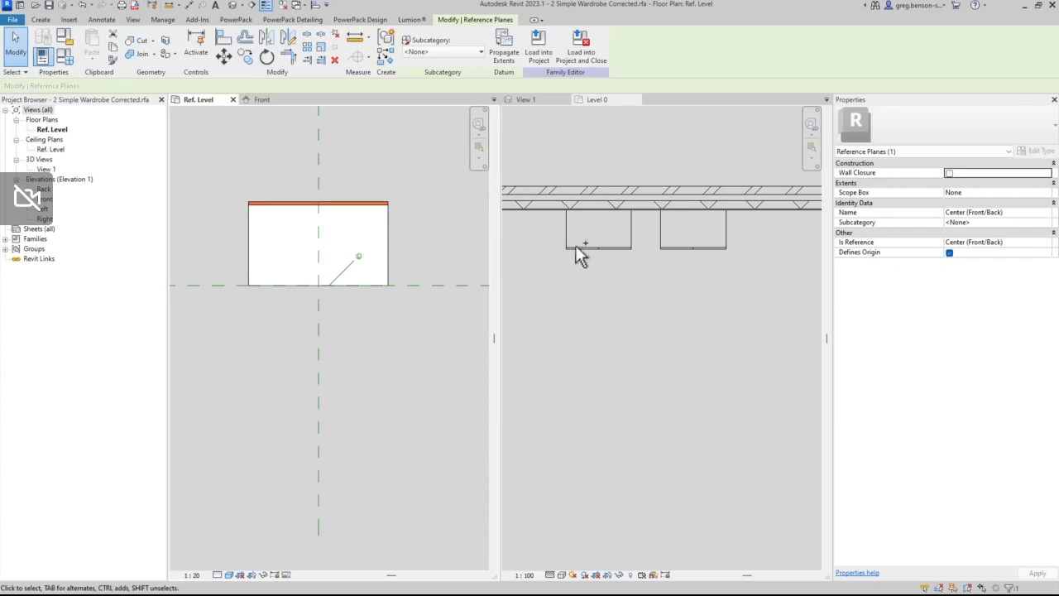
{"action": "left_click", "coordinate": [422, 335]}
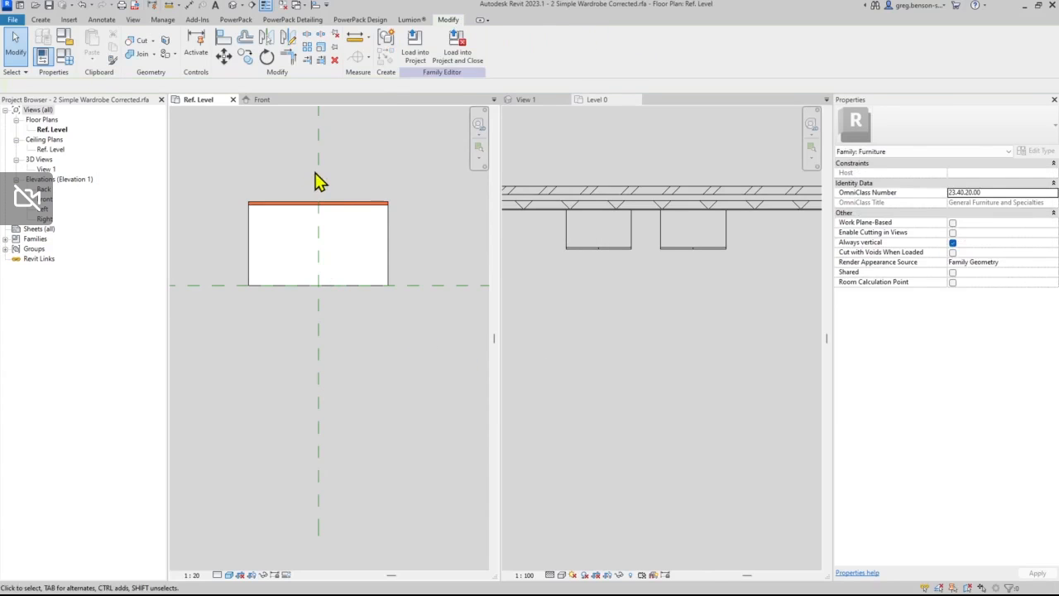
{"action": "left_click", "coordinate": [318, 174]}
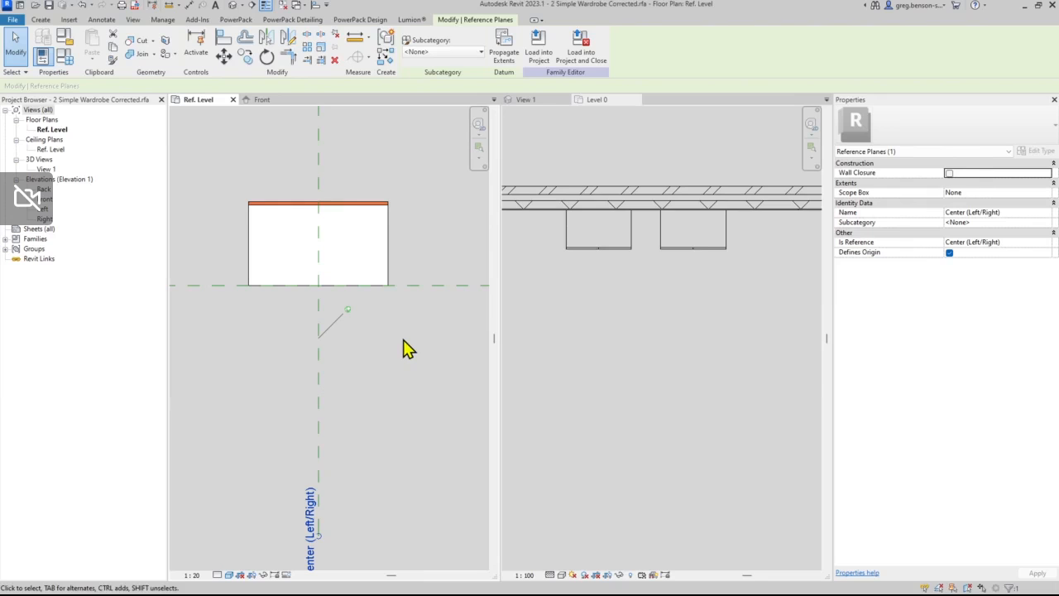
{"action": "key", "text": "Escape"}
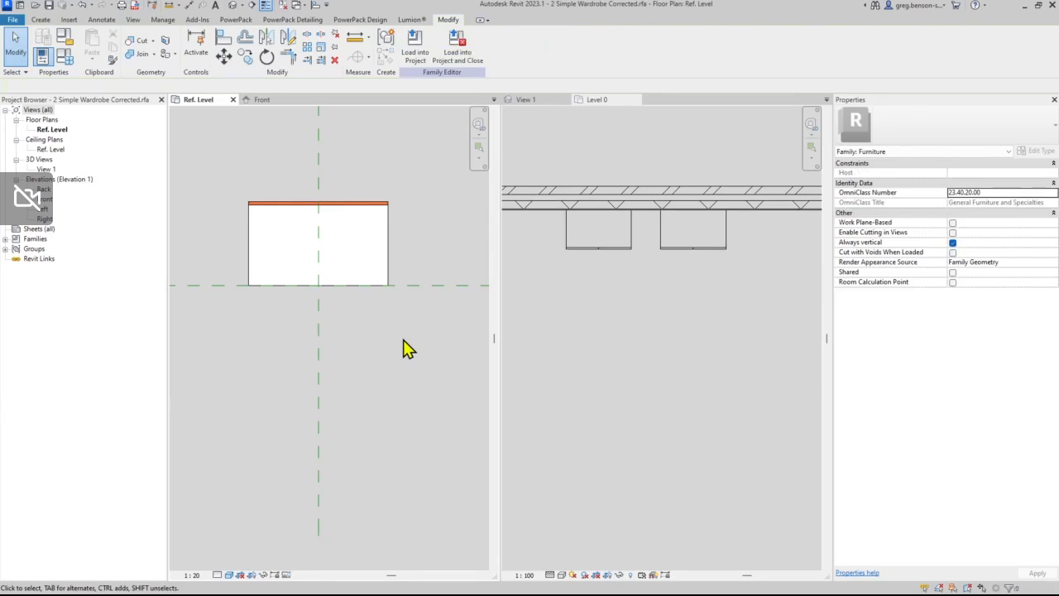
- Draw a vertical reference plane along the wardrobe's right side edge, about 400 mm from the Center (Left/Right) plane
{"action": "middle_click_drag", "start_coordinate": [356, 350], "coordinate": [381, 358]}
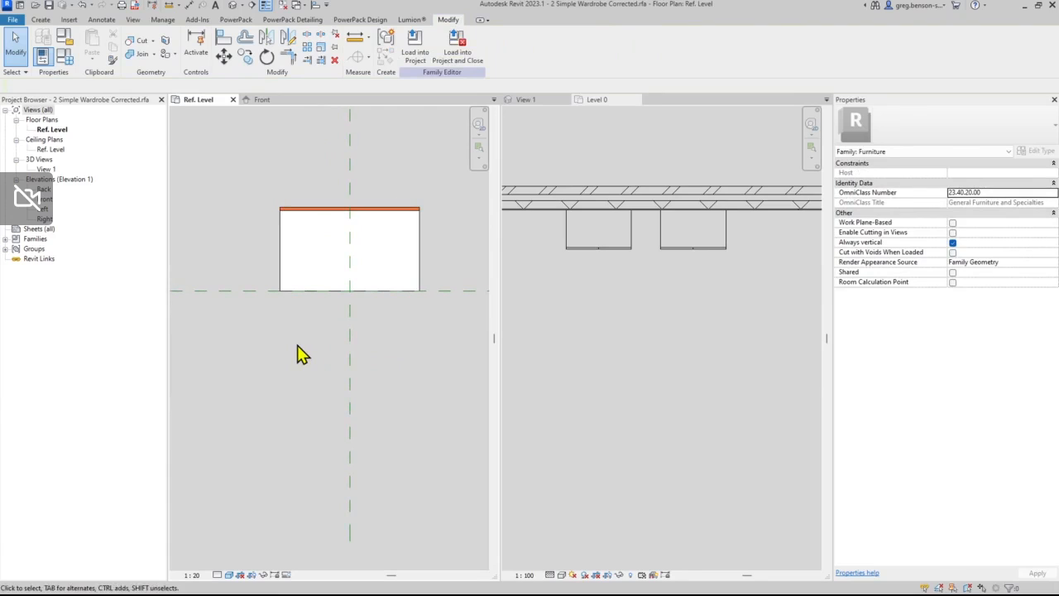
{"action": "left_click", "coordinate": [40, 19]}
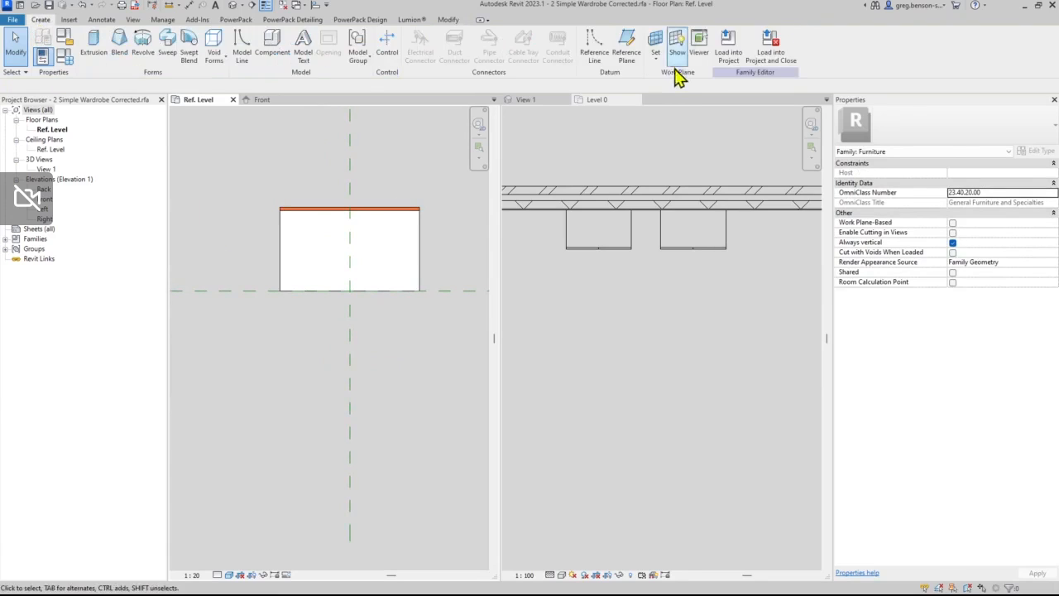
{"action": "left_click", "coordinate": [632, 66]}
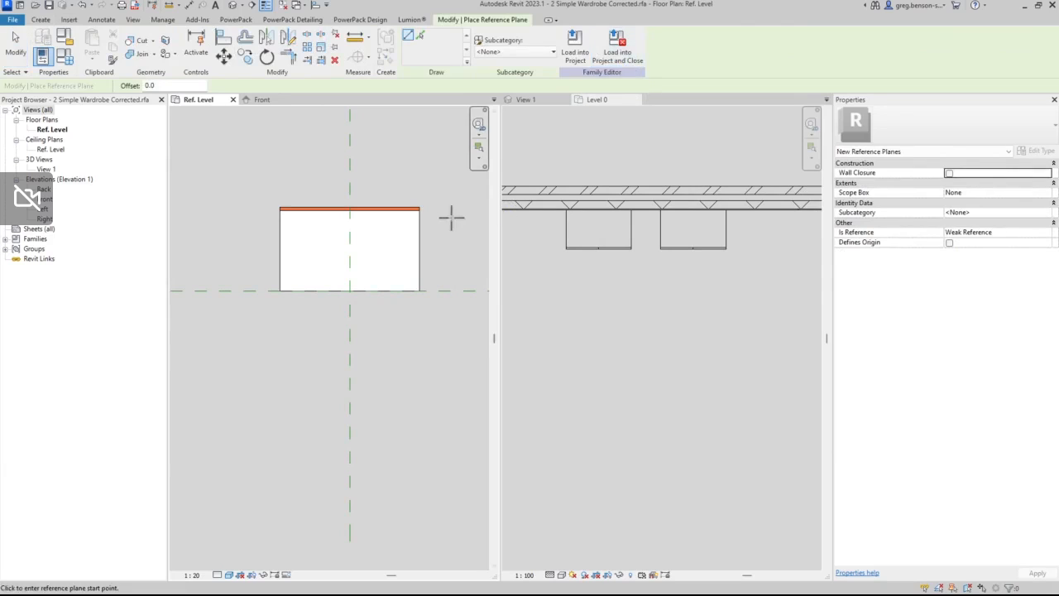
{"action": "left_click", "coordinate": [420, 207]}
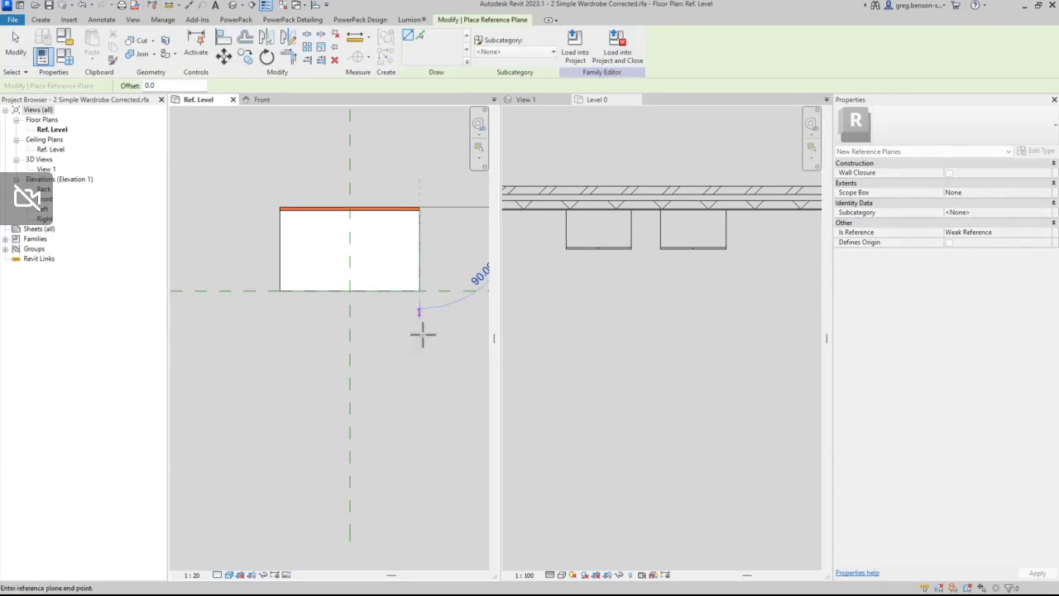
{"action": "left_click", "coordinate": [419, 357]}
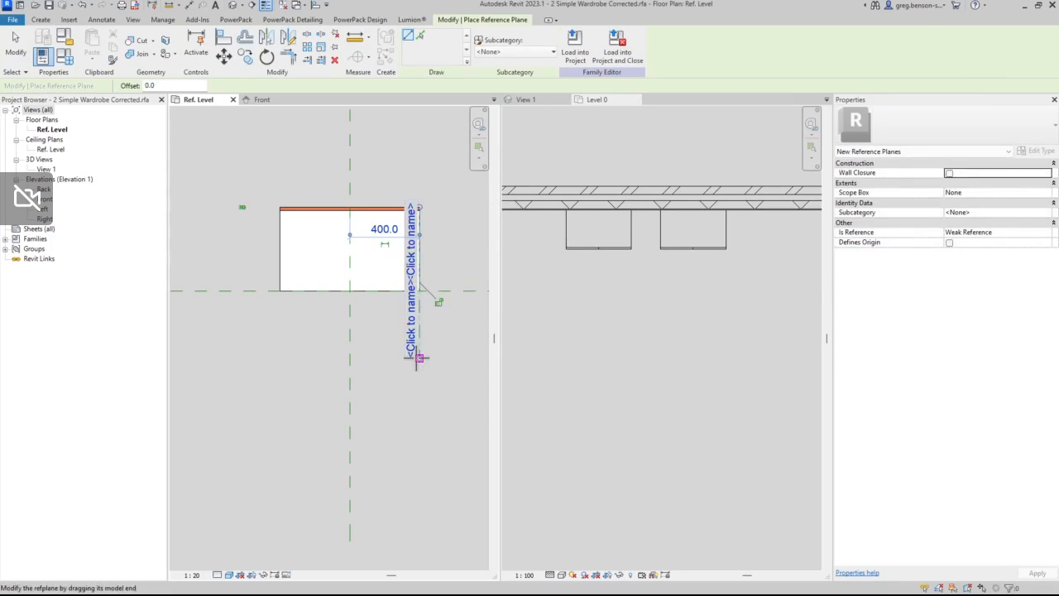
{"action": "key", "text": "Escape"}
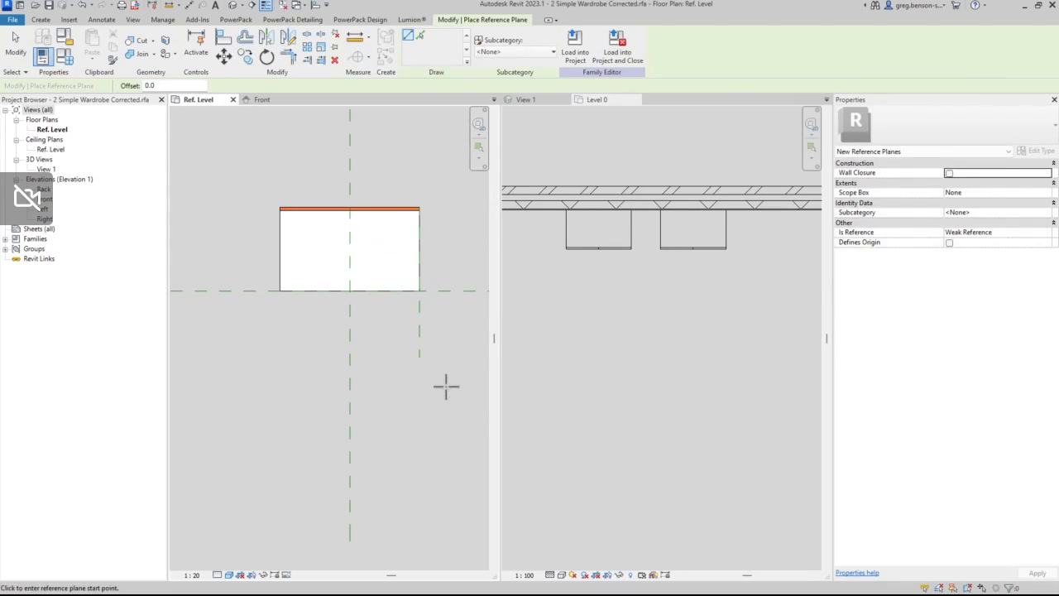
{"action": "key", "text": "Escape"}
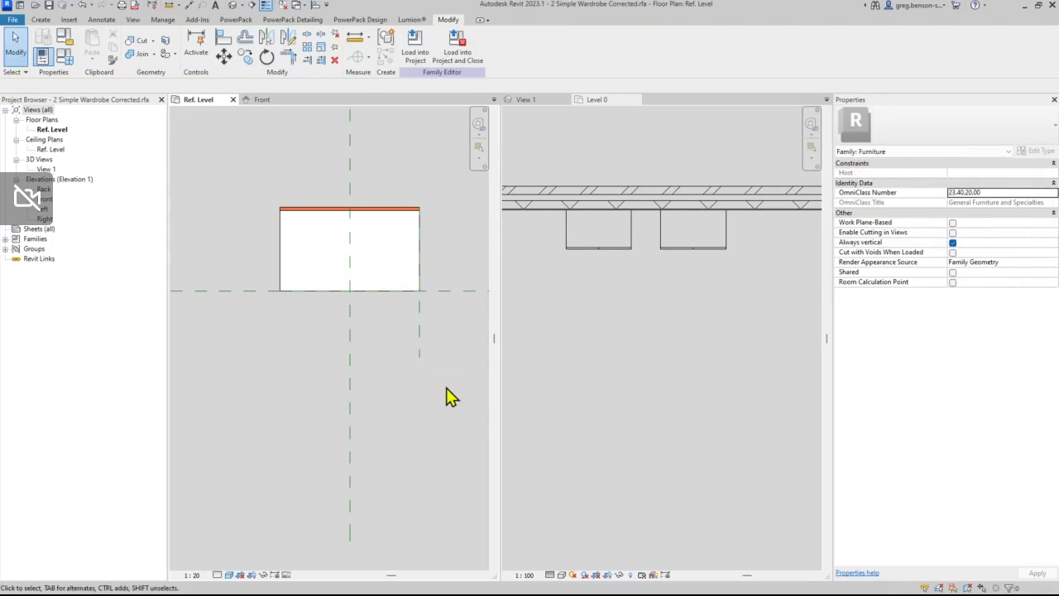
- Turn on Defines Origin for the new right-edge reference plane, and check that setting on the Center (Left/Right) plane
{"action": "left_click", "coordinate": [420, 331]}
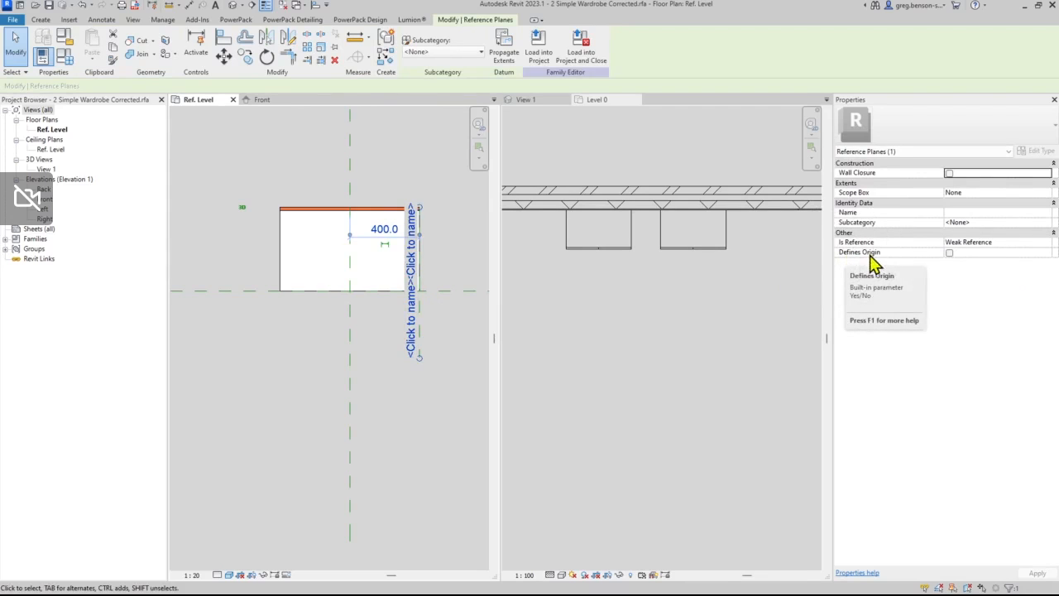
{"action": "left_click", "coordinate": [949, 254]}
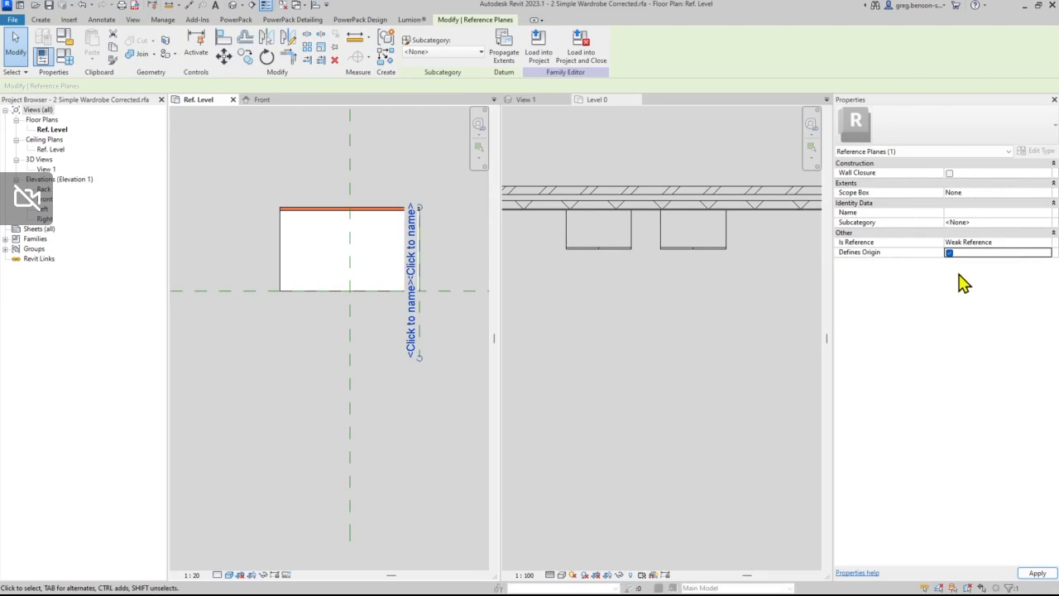
{"action": "left_click", "coordinate": [380, 160]}
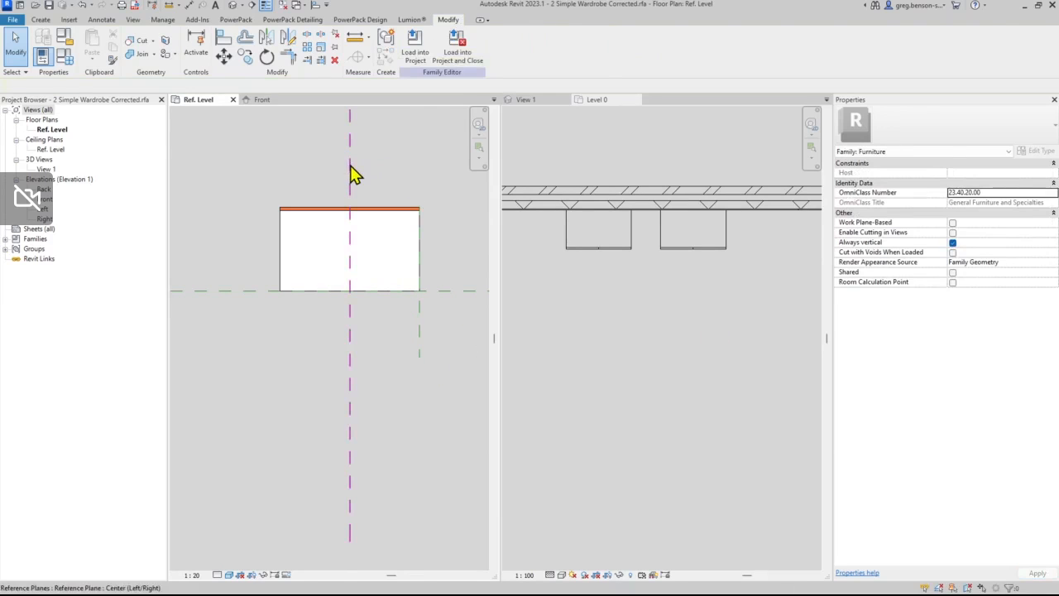
{"action": "left_click", "coordinate": [350, 174]}
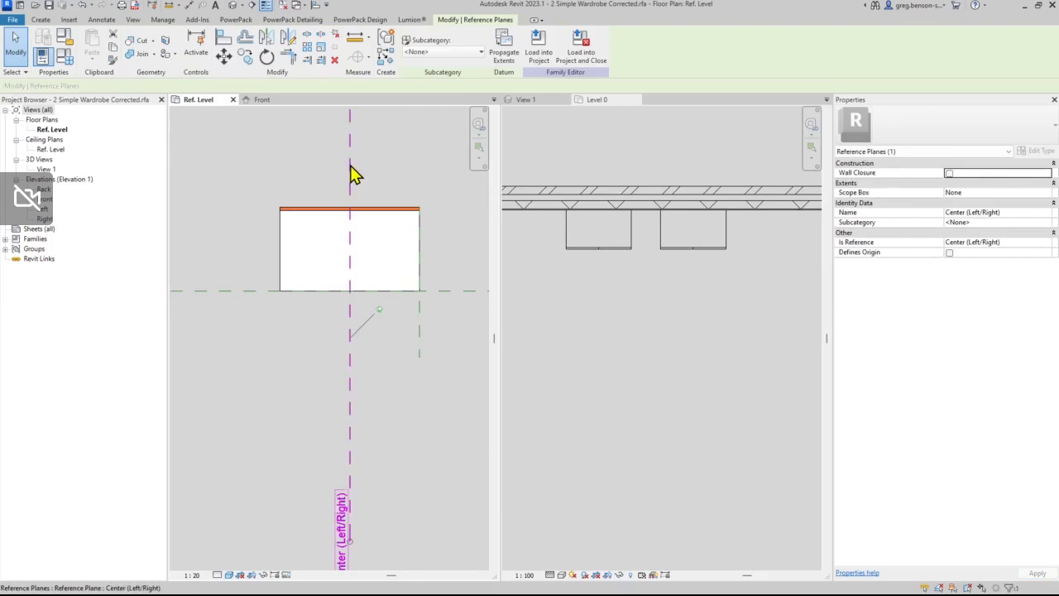
{"action": "left_click", "coordinate": [856, 253]}
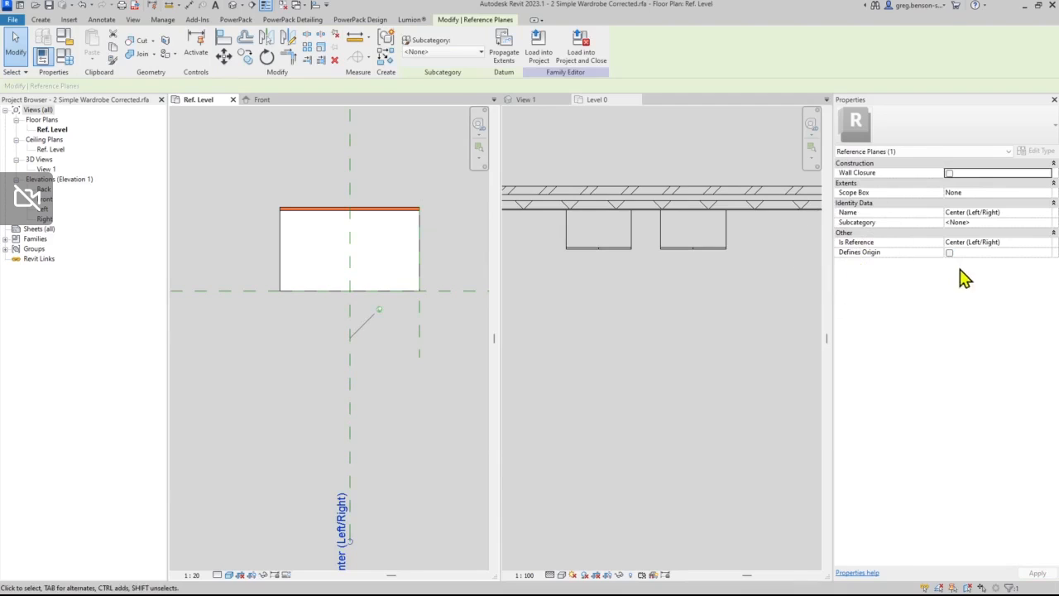
{"action": "left_click", "coordinate": [409, 404]}
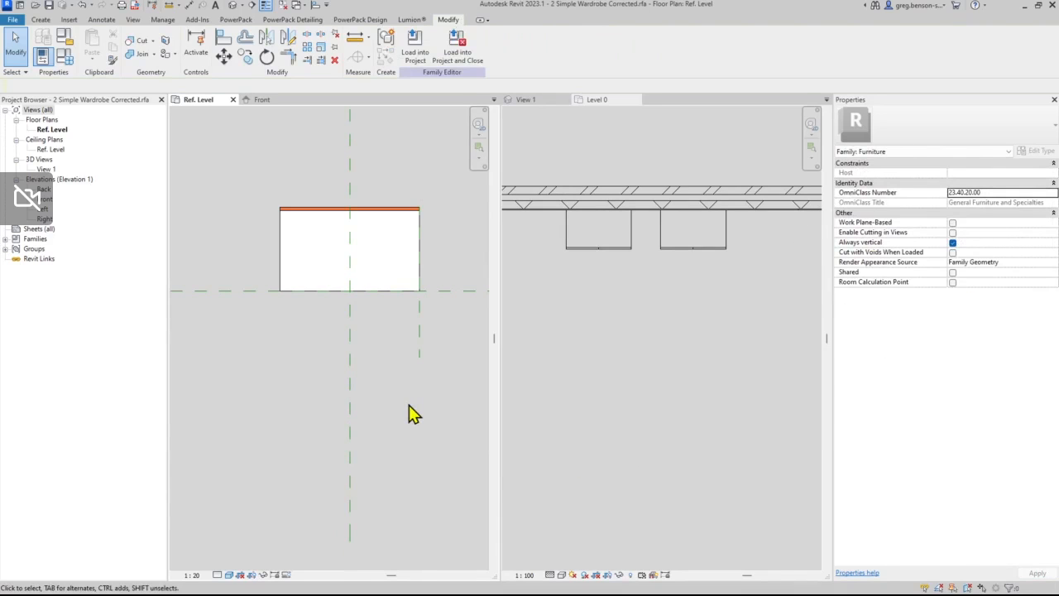
{"action": "left_click", "coordinate": [420, 323]}
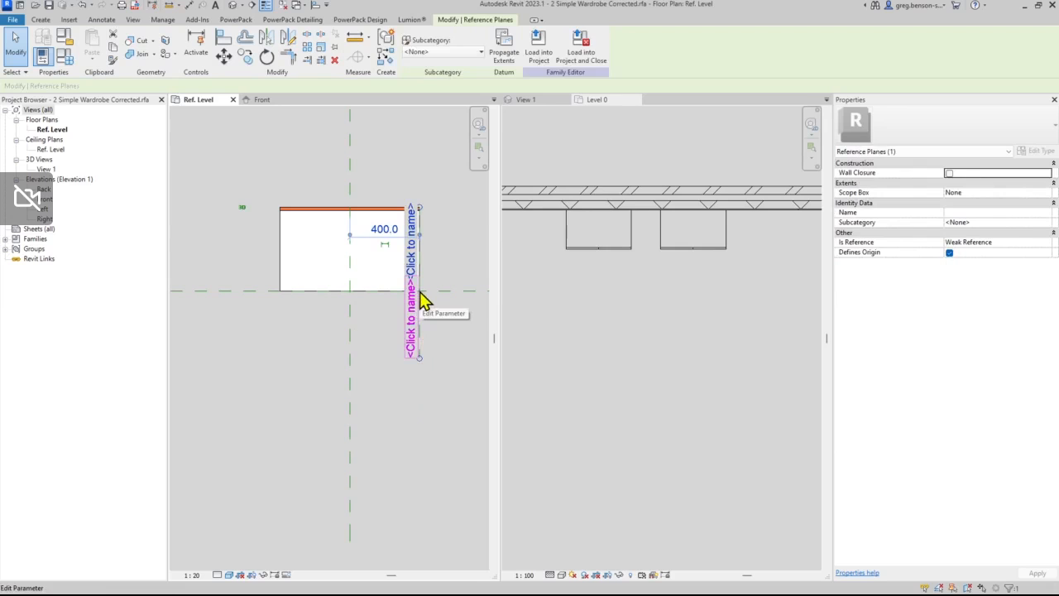
- Reload the edited wardrobe family into Project1, overwriting the existing version without its parameter values
{"action": "left_click", "coordinate": [444, 359]}
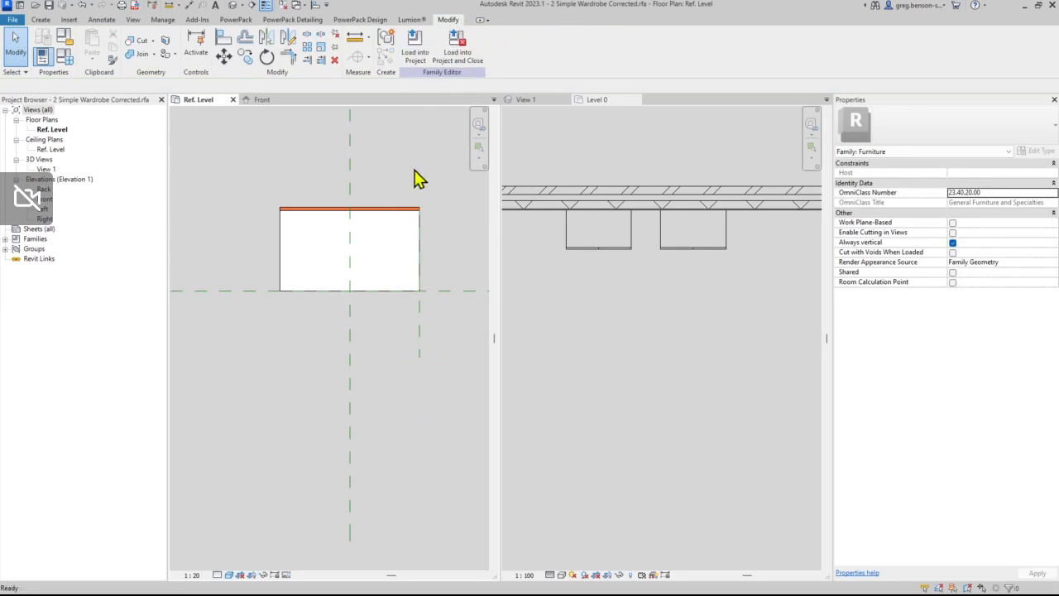
{"action": "left_click", "coordinate": [416, 61]}
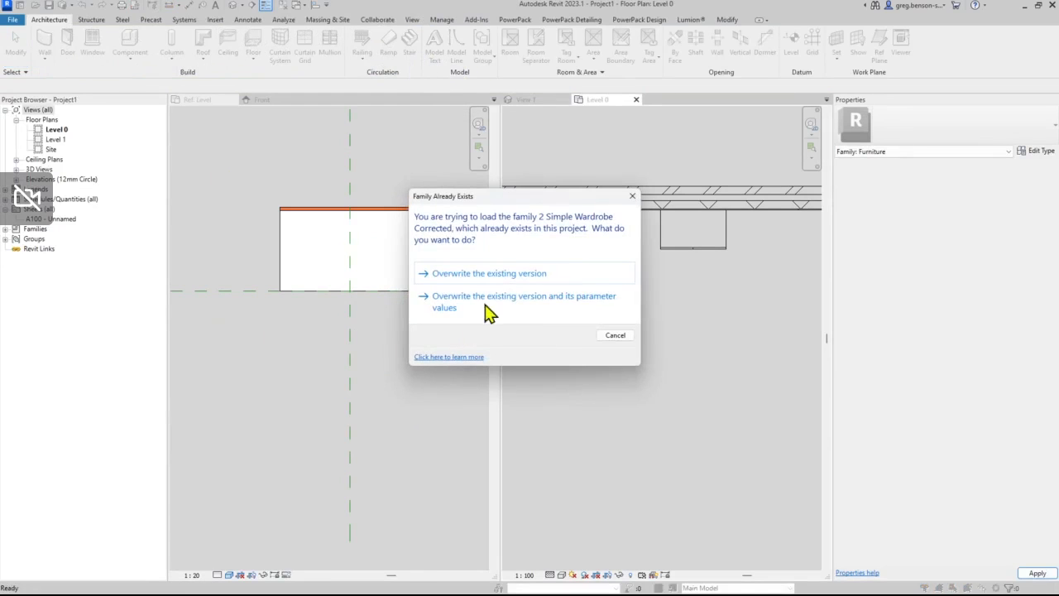
{"action": "left_click", "coordinate": [495, 275]}
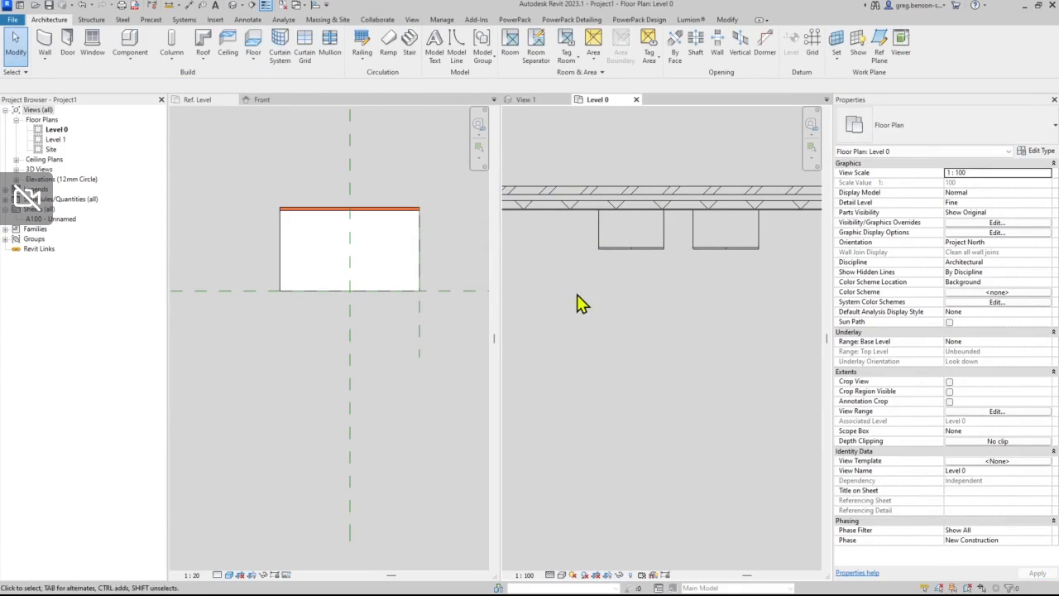
- Place a rotated 2 Simple Wardrobe Corrected instance against the wall, directly adjoining the right side of the rightmost wardrobe
{"action": "left_click", "coordinate": [137, 44]}
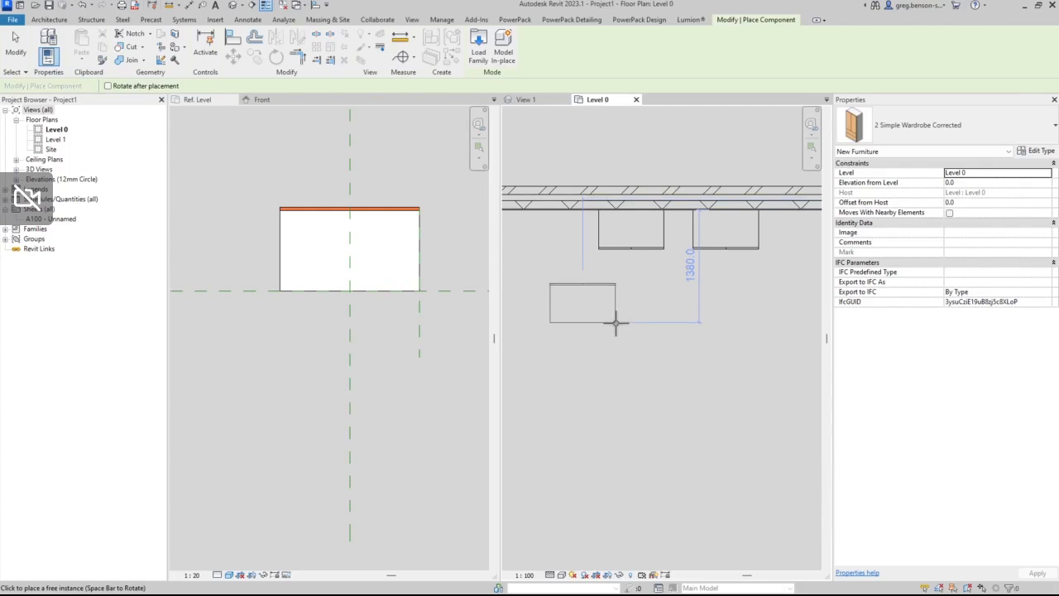
{"action": "key", "text": "space"}
{"action": "key", "text": "space"}
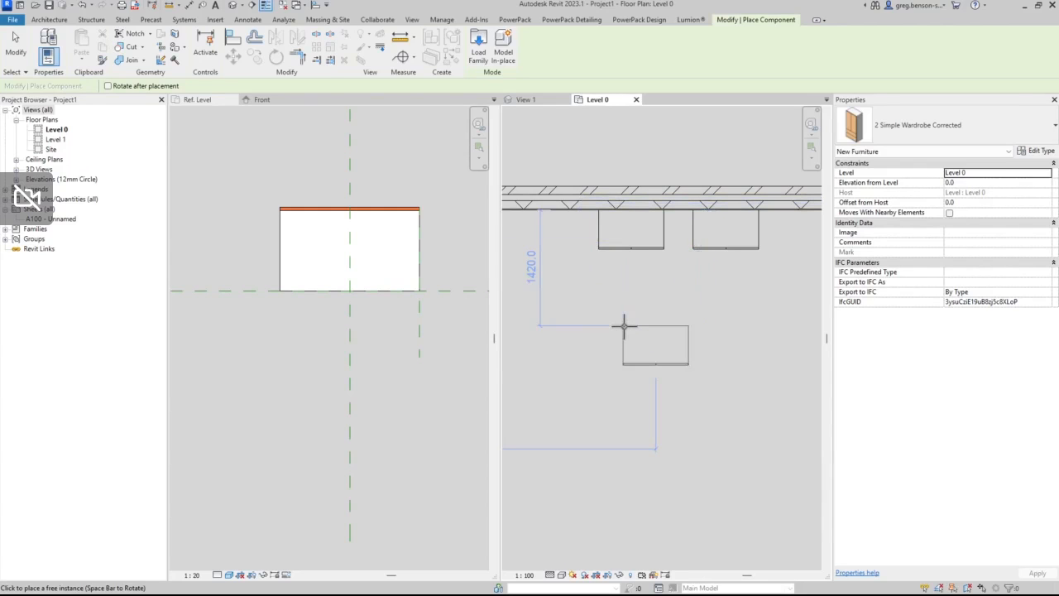
{"action": "middle_click_drag", "start_coordinate": [722, 302], "coordinate": [636, 340]}
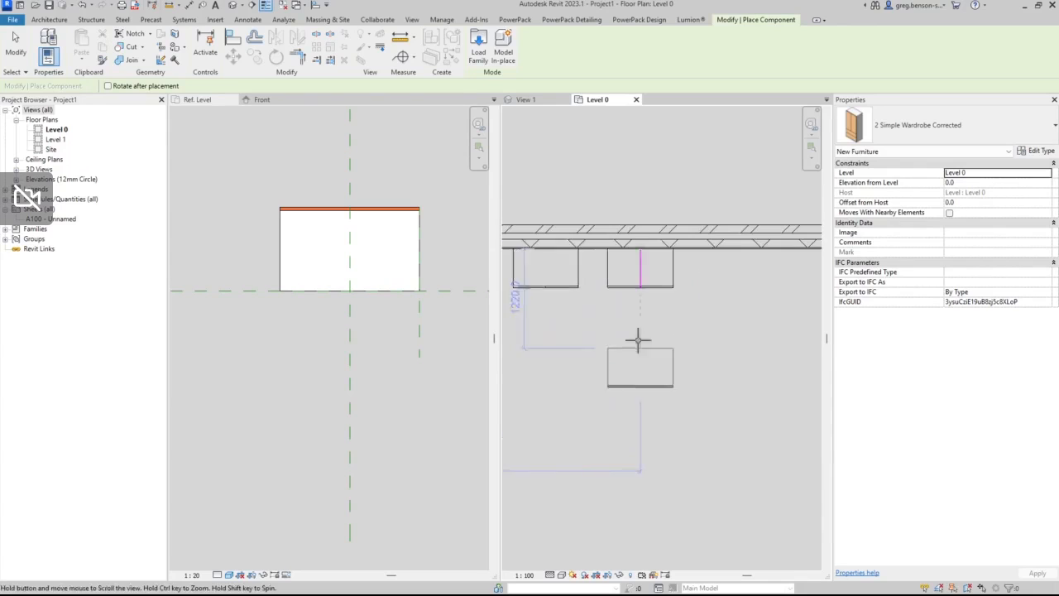
{"action": "left_click", "coordinate": [674, 248]}
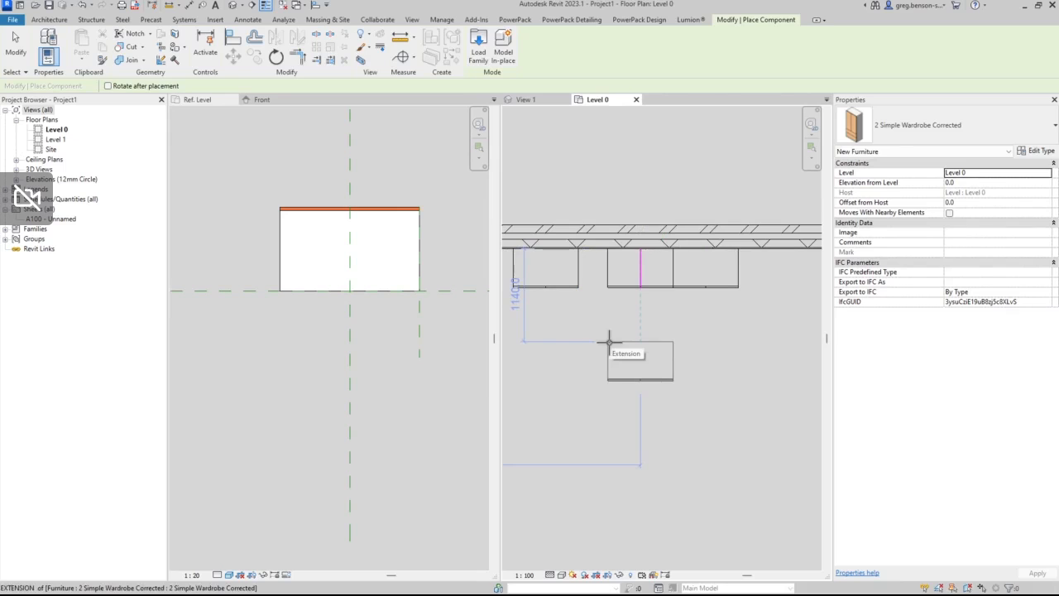
{"action": "key", "text": "Escape"}
{"action": "key", "text": "Escape"}
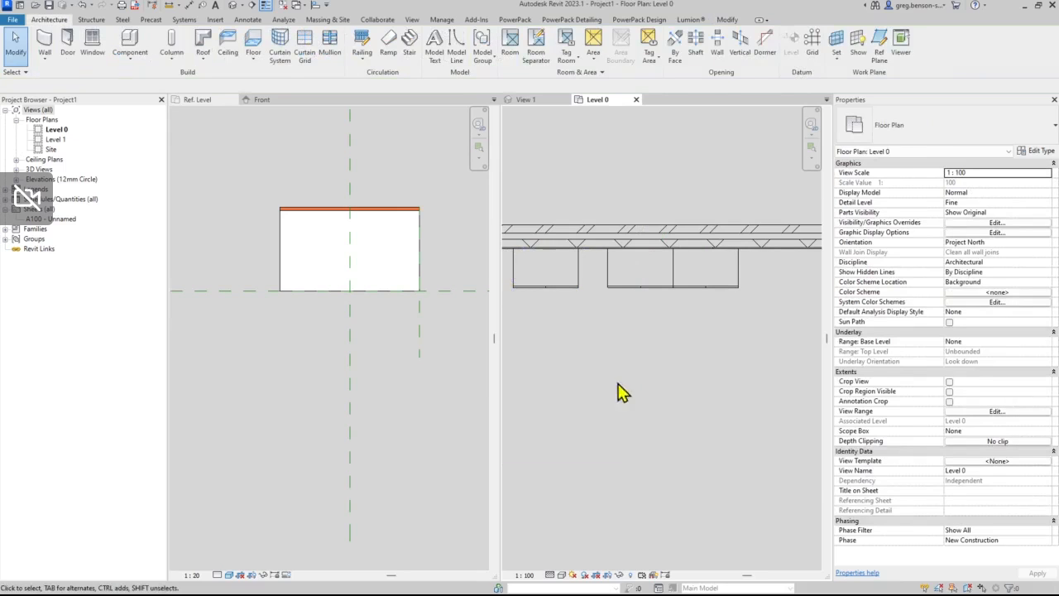
- Make the Center (Left/Right) reference plane define the family's origin again in the Ref. Level plan
{"action": "left_click", "coordinate": [408, 397]}
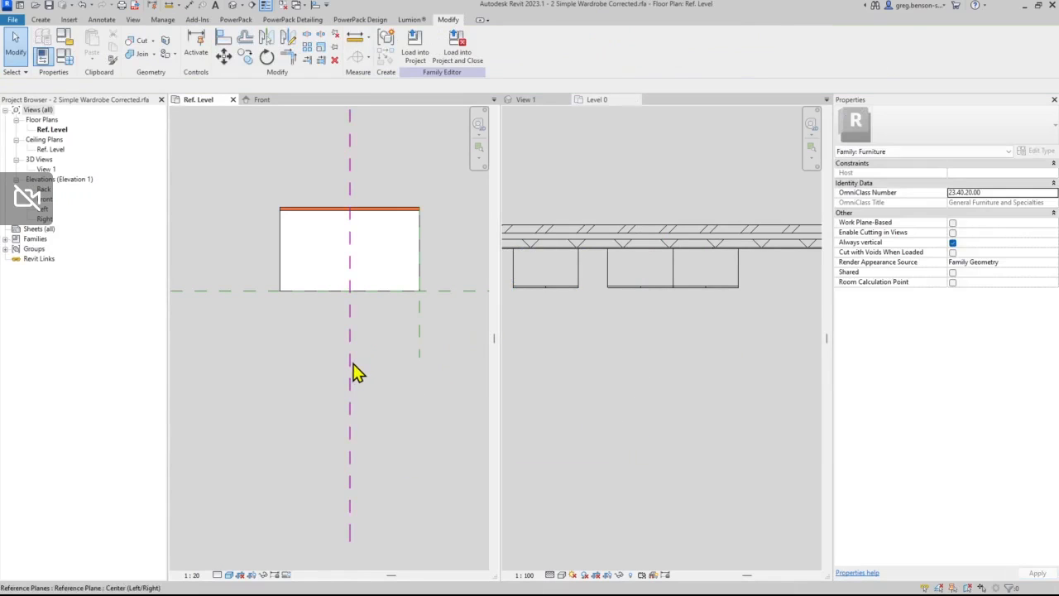
{"action": "left_click", "coordinate": [353, 365]}
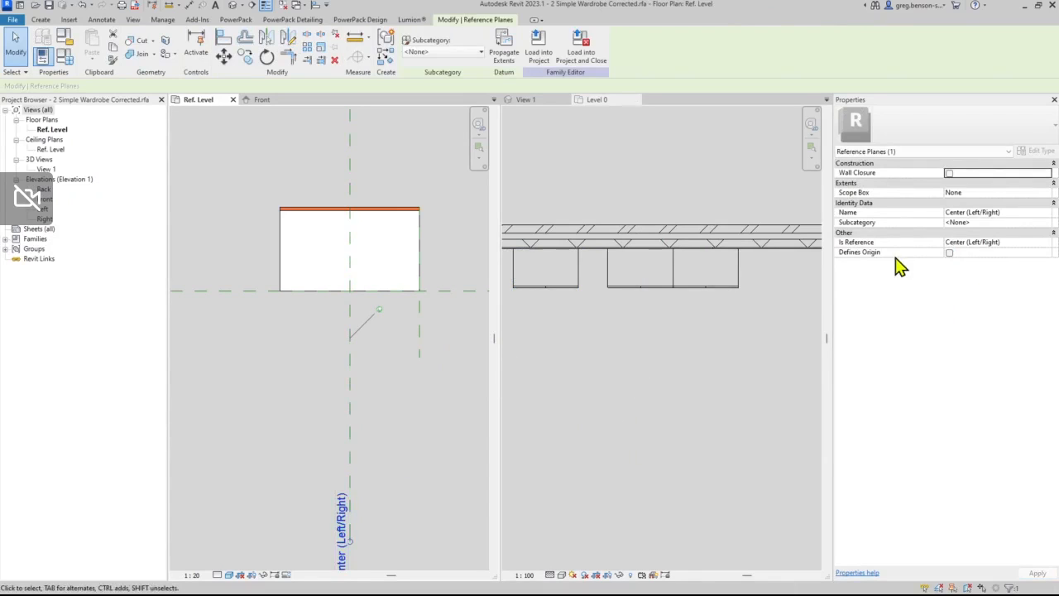
{"action": "left_click", "coordinate": [950, 252]}
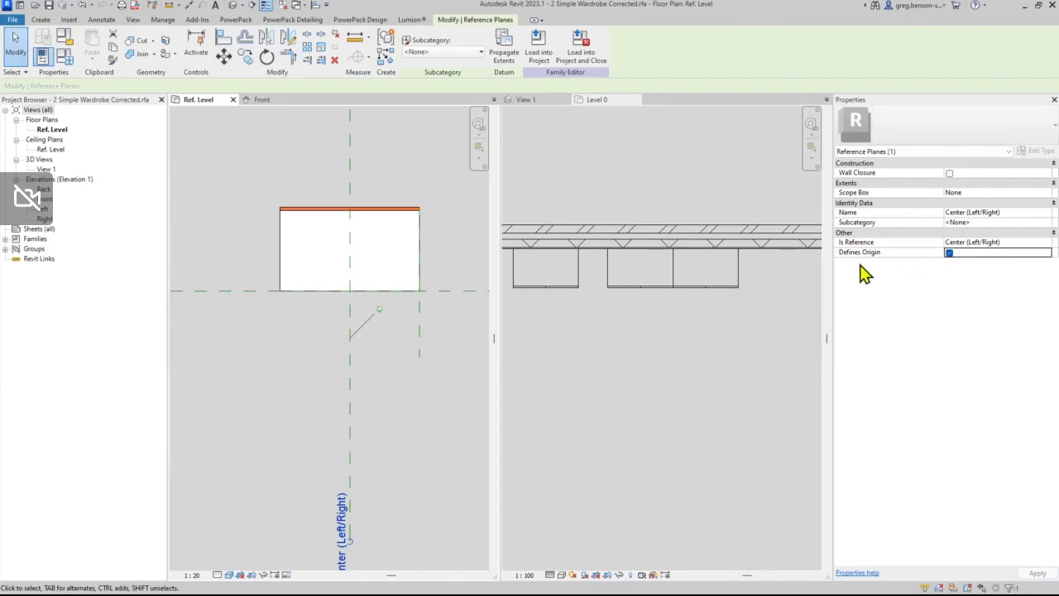
{"action": "left_click", "coordinate": [417, 412]}
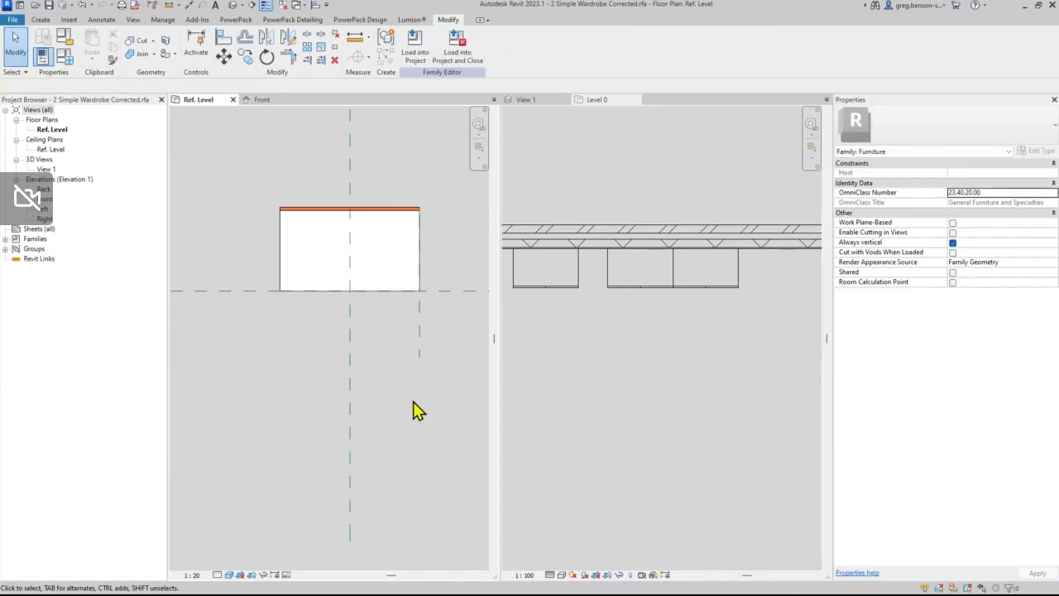
- Lengthen the right-edge reference plane past the wardrobe's door side and slightly further beyond its back in the Ref. Level plan
{"action": "scroll", "coordinate": [407, 407], "scroll_direction": "down", "scroll_amount": 2}
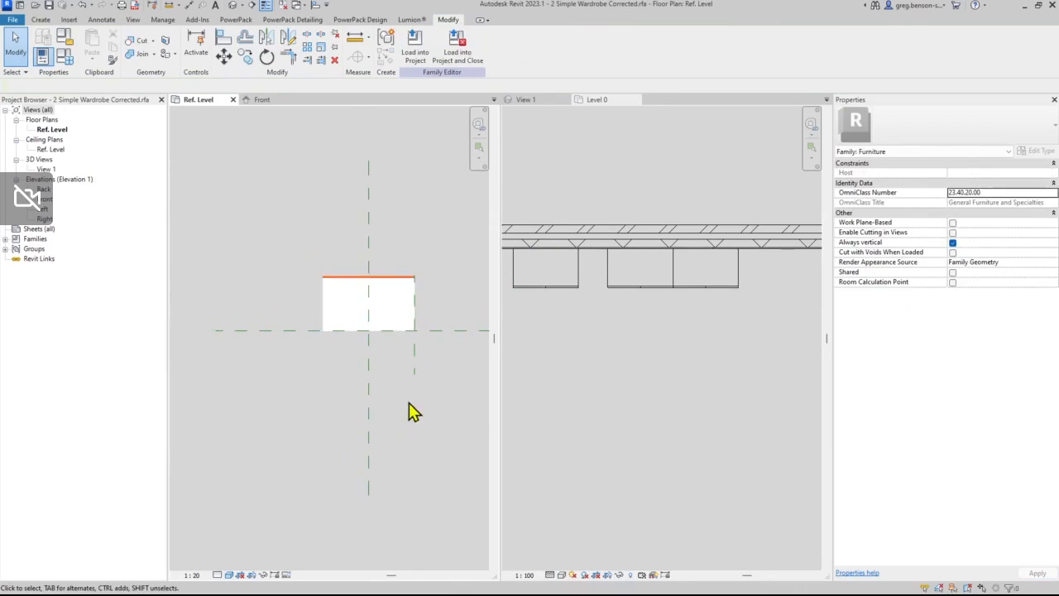
{"action": "left_click", "coordinate": [414, 373]}
{"action": "left_click_drag", "start_coordinate": [415, 277], "coordinate": [418, 196]}
{"action": "left_click_drag", "start_coordinate": [415, 376], "coordinate": [416, 381]}
{"action": "left_click", "coordinate": [425, 426]}
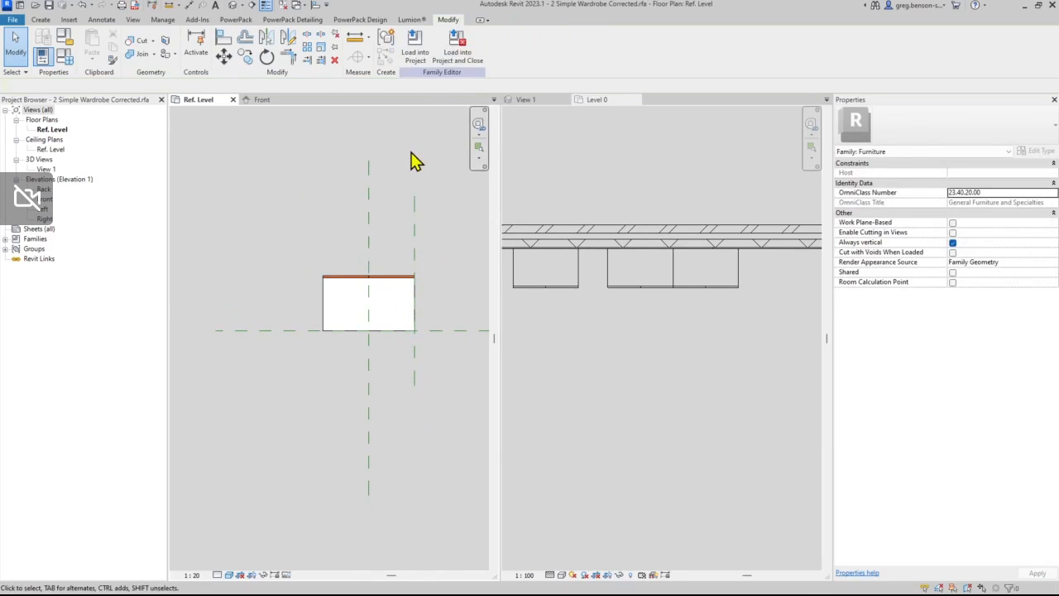
- Draw a vertical reference plane along the wardrobe's left edge and extend it past the back to match the right-edge plane
{"action": "left_click", "coordinate": [41, 19]}
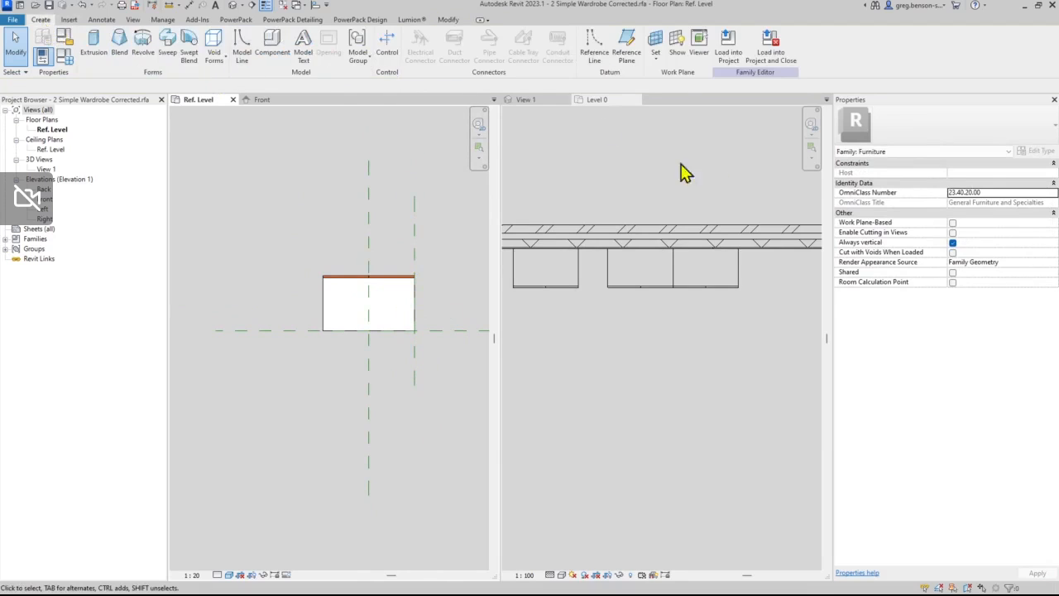
{"action": "left_click", "coordinate": [628, 52]}
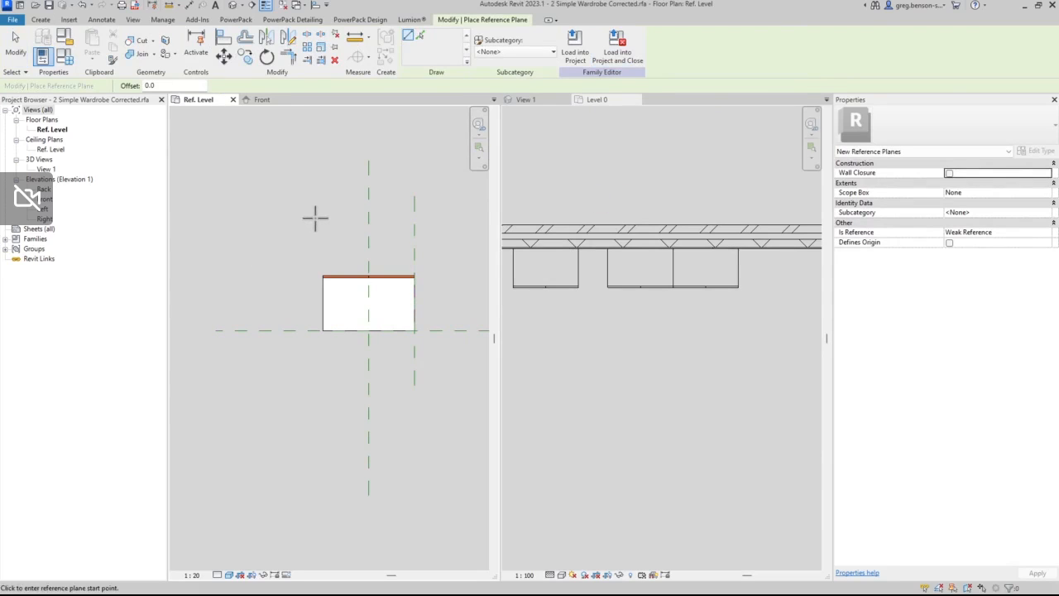
{"action": "left_click", "coordinate": [323, 331]}
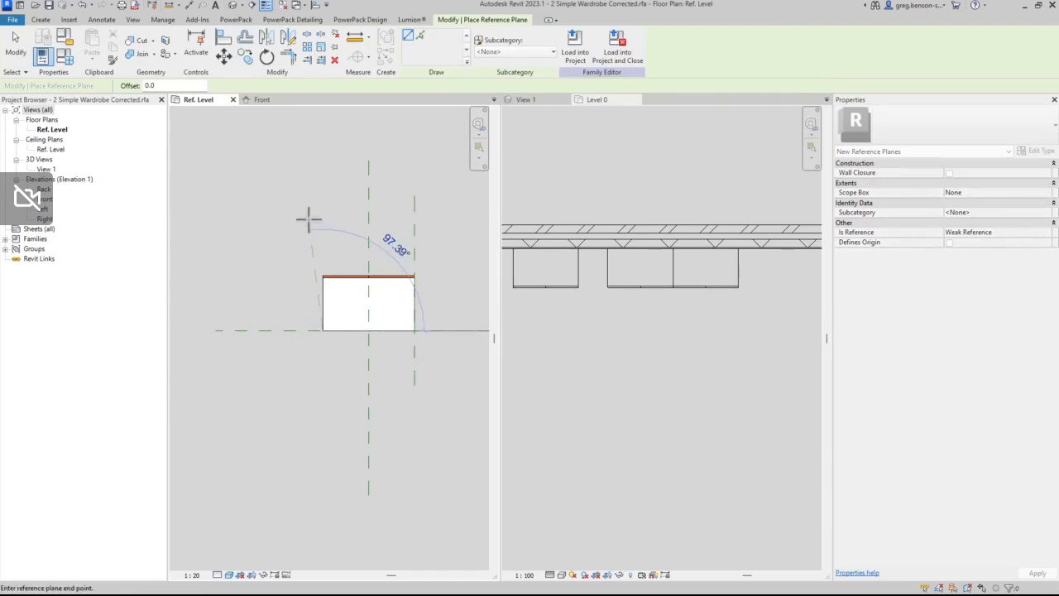
{"action": "left_click", "coordinate": [323, 196]}
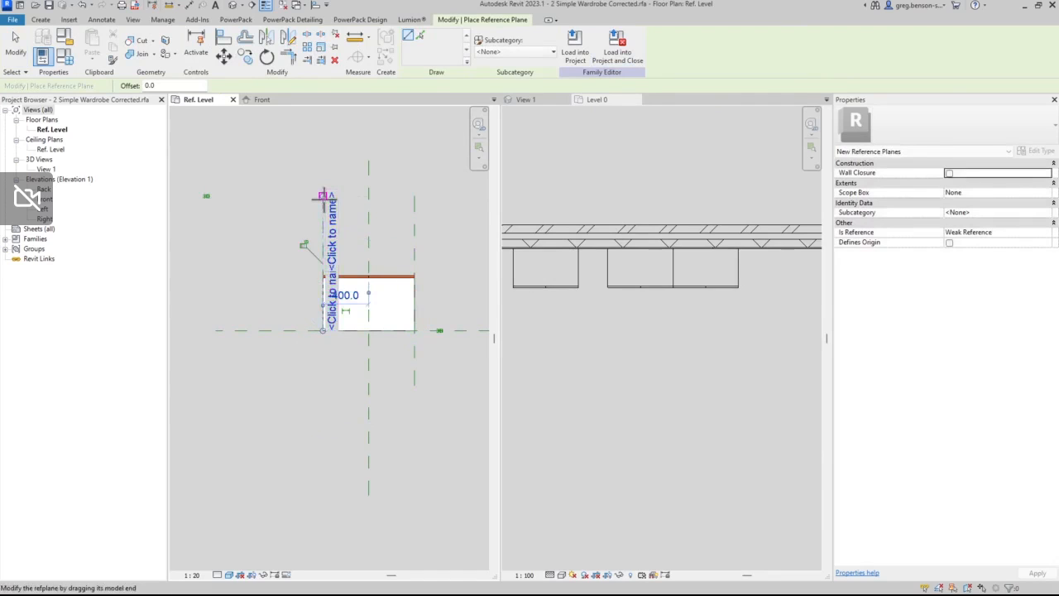
{"action": "key", "text": "Escape"}
{"action": "left_click", "coordinate": [323, 237]}
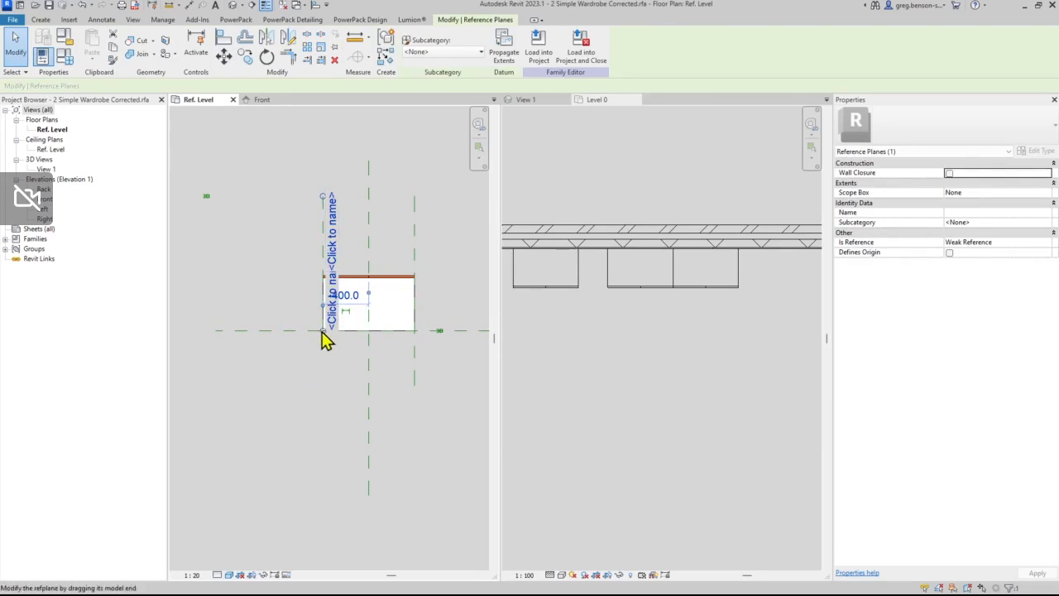
{"action": "left_click_drag", "start_coordinate": [323, 333], "coordinate": [323, 385]}
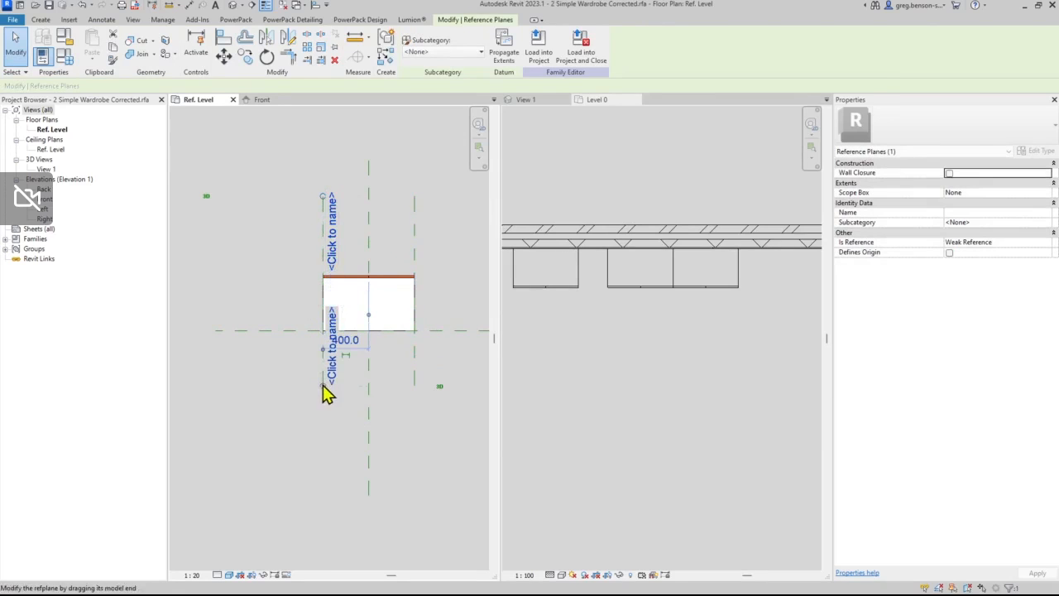
{"action": "left_click", "coordinate": [307, 450]}
- Check the Center (Left/Right) plane's origin setting and reload the family into Project1, overwriting the existing version without its parameter values
{"action": "left_click", "coordinate": [370, 385]}
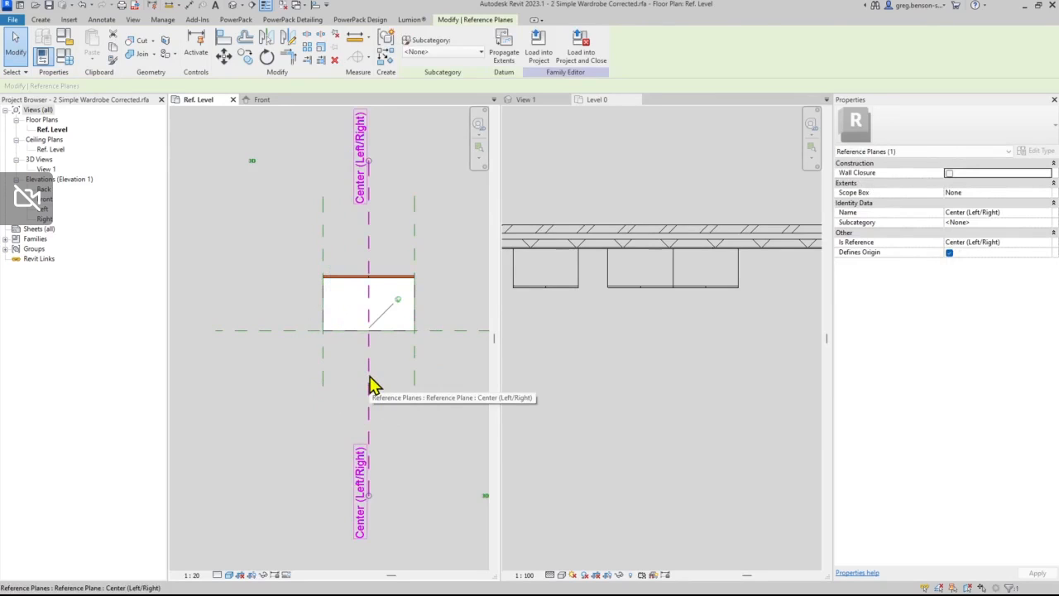
{"action": "key", "text": "Escape"}
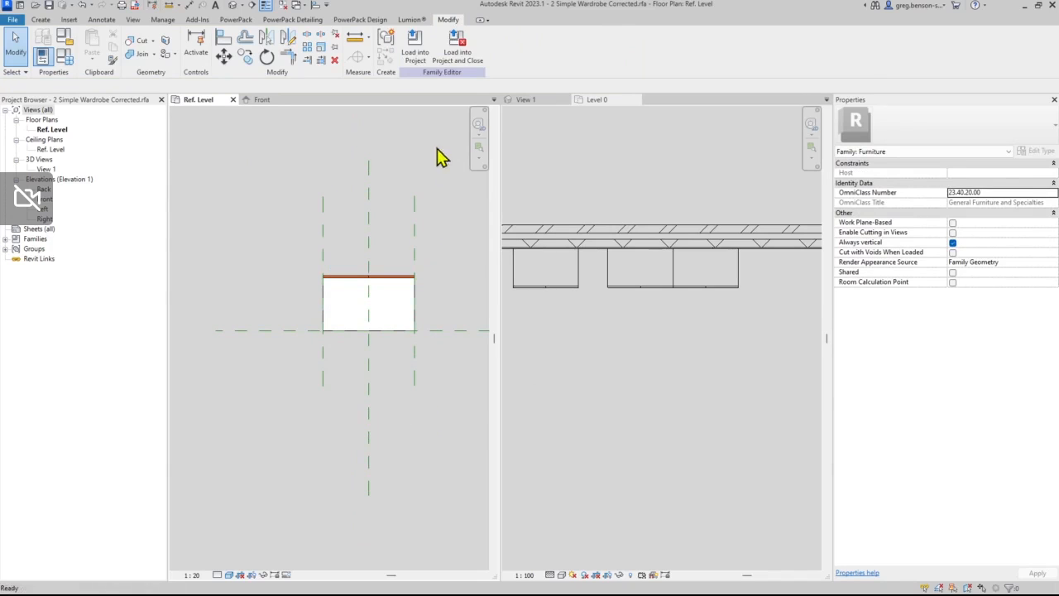
{"action": "left_click", "coordinate": [416, 62]}
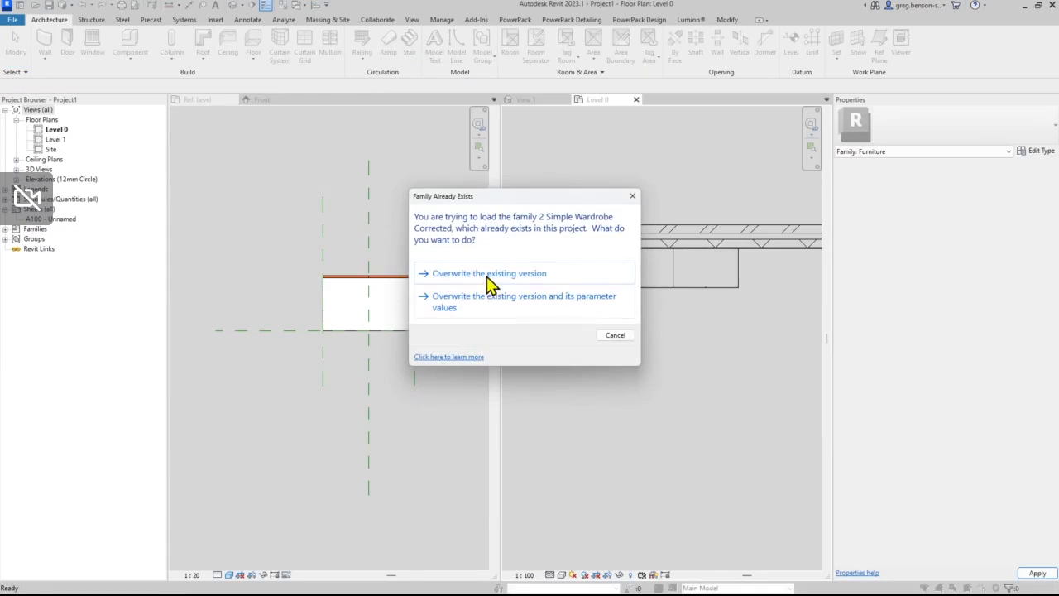
{"action": "left_click", "coordinate": [489, 273]}
- Move the separate leftmost wardrobe along the wall in Level 0 until its side meets the neighbouring wardrobe
{"action": "middle_click_drag", "start_coordinate": [629, 372], "coordinate": [679, 369]}
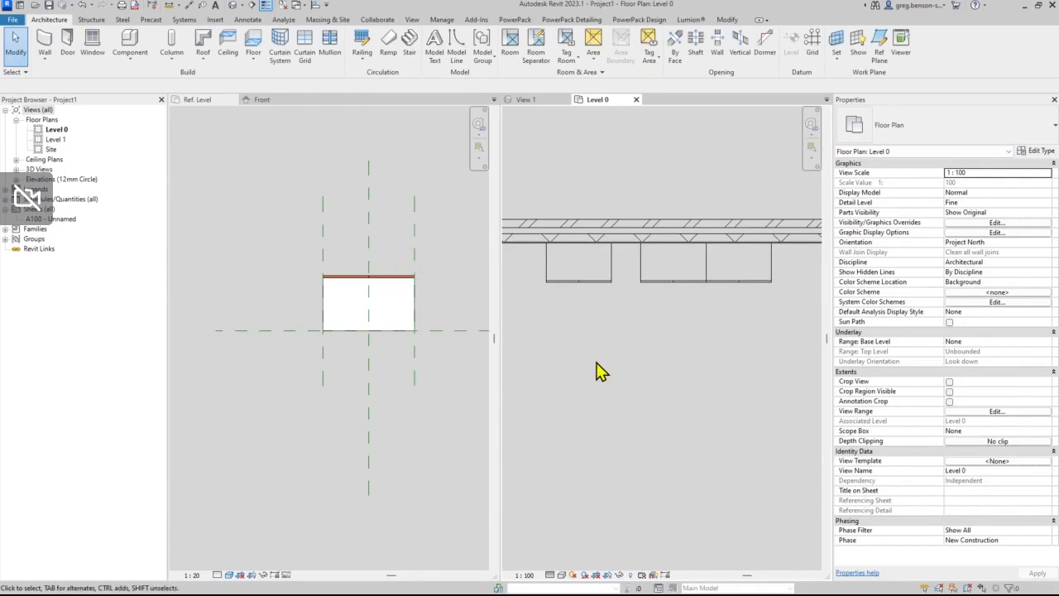
{"action": "middle_click_drag", "start_coordinate": [624, 332], "coordinate": [635, 340]}
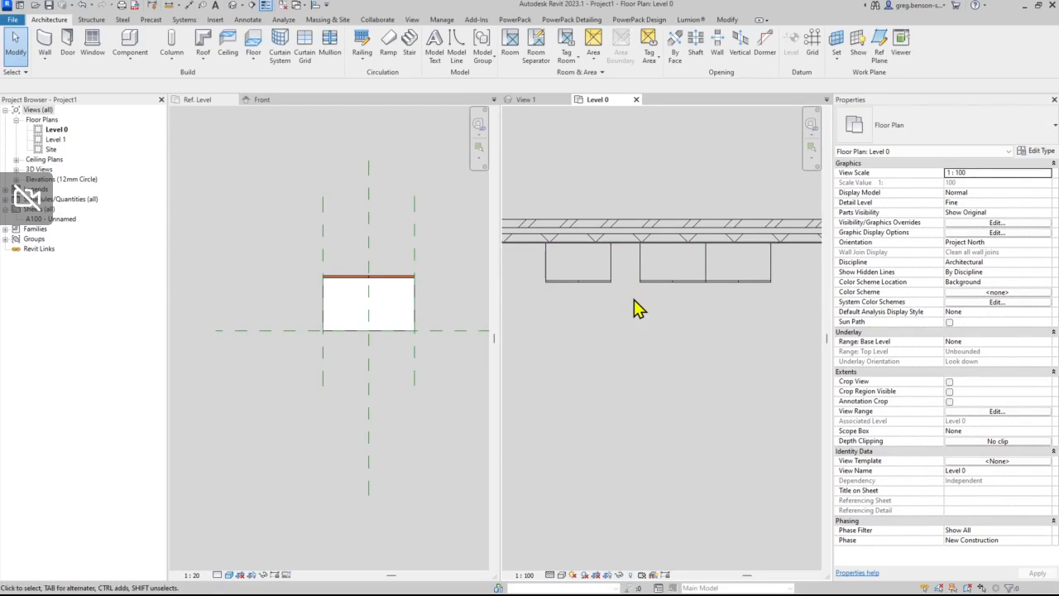
{"action": "left_click_drag", "start_coordinate": [612, 263], "coordinate": [638, 266]}
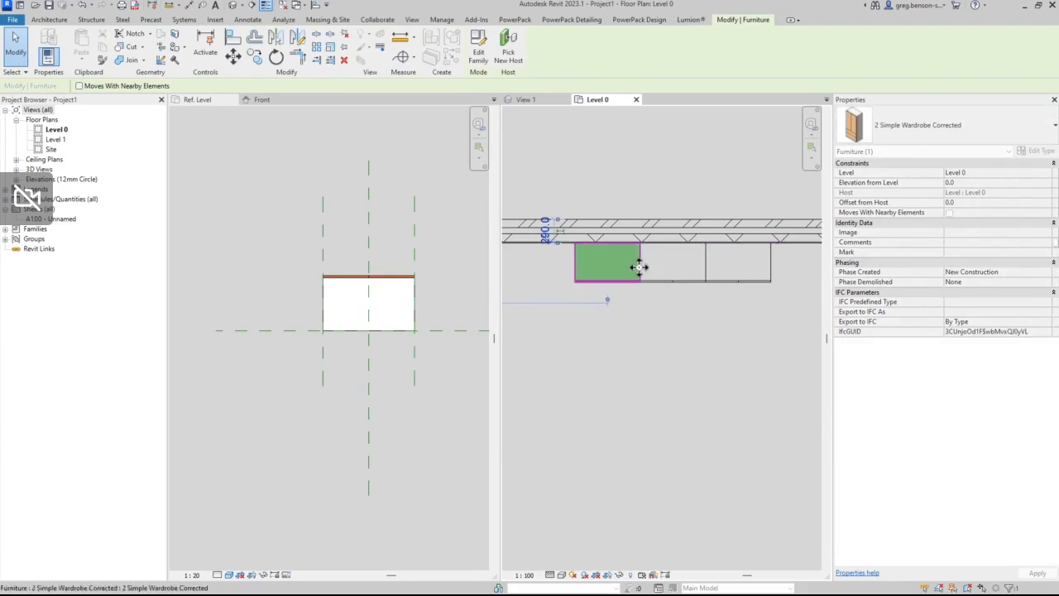
{"action": "scroll", "coordinate": [637, 277], "scroll_direction": "up", "scroll_amount": 1}
{"action": "scroll", "coordinate": [635, 277], "scroll_direction": "up", "scroll_amount": 1}
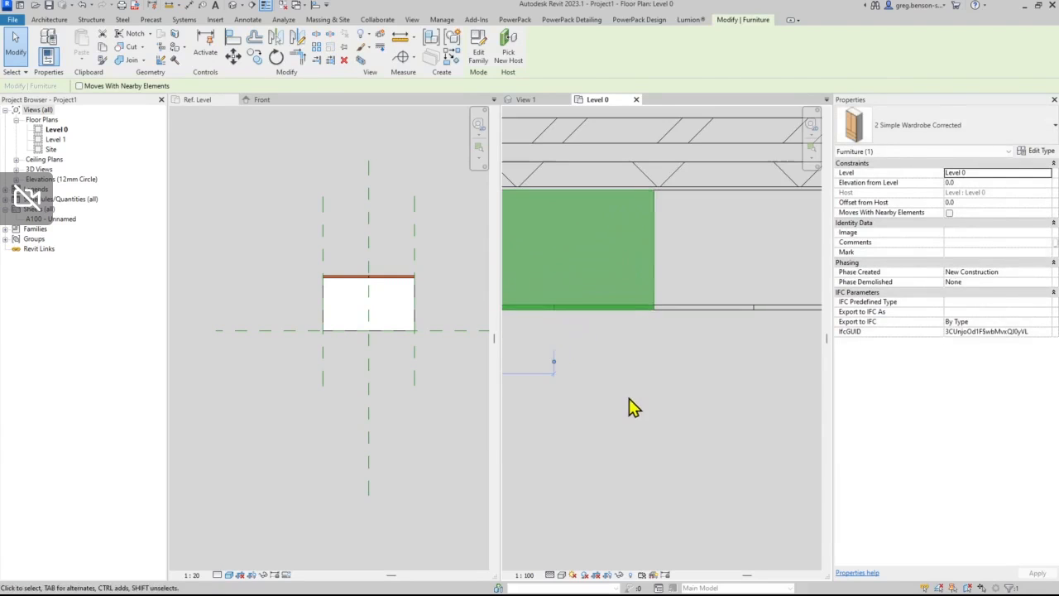
{"action": "left_click", "coordinate": [629, 399]}
- Shift the leftmost wardrobe slightly away from its neighbour and off the wall, leaving small gaps on both sides
{"action": "left_click", "coordinate": [616, 317]}
{"action": "mouse_move", "coordinate": [615, 312]}
{"action": "left_mouse_down"}
{"action": "mouse_move", "coordinate": [602, 309]}
{"action": "mouse_move", "coordinate": [619, 308]}
{"action": "left_mouse_up"}
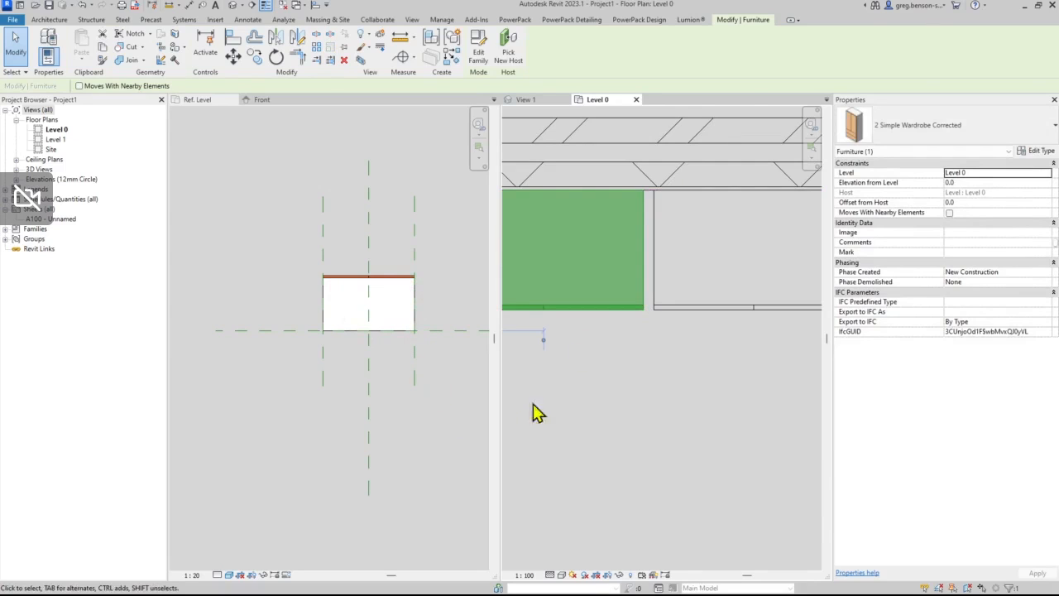
{"action": "mouse_move", "coordinate": [588, 307]}
{"action": "left_mouse_down"}
{"action": "mouse_move", "coordinate": [610, 308]}
{"action": "mouse_move", "coordinate": [583, 307]}
{"action": "mouse_move", "coordinate": [579, 346]}
{"action": "left_mouse_up"}
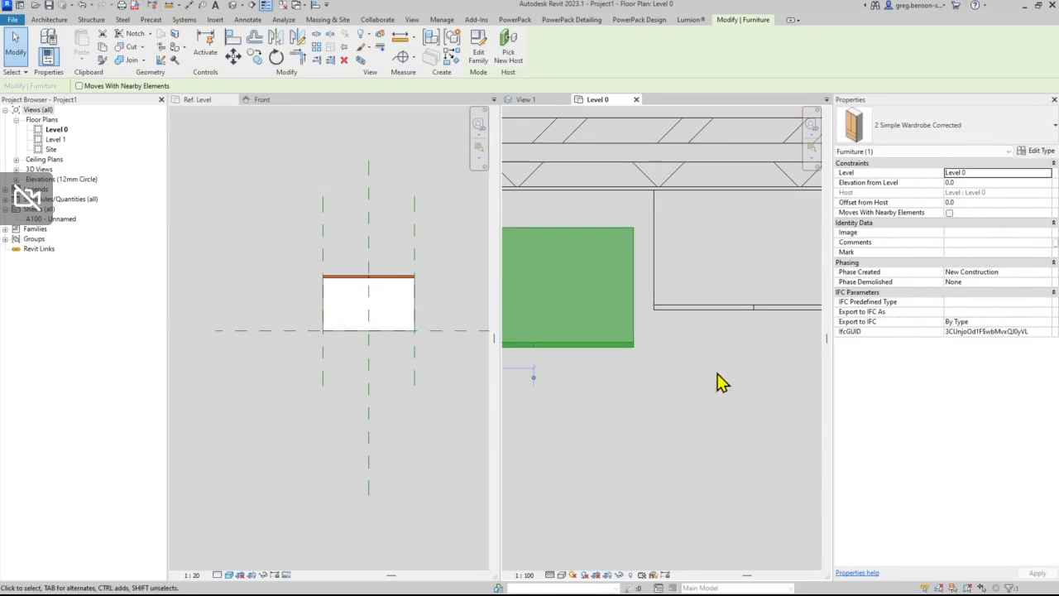
{"action": "left_click", "coordinate": [637, 291]}
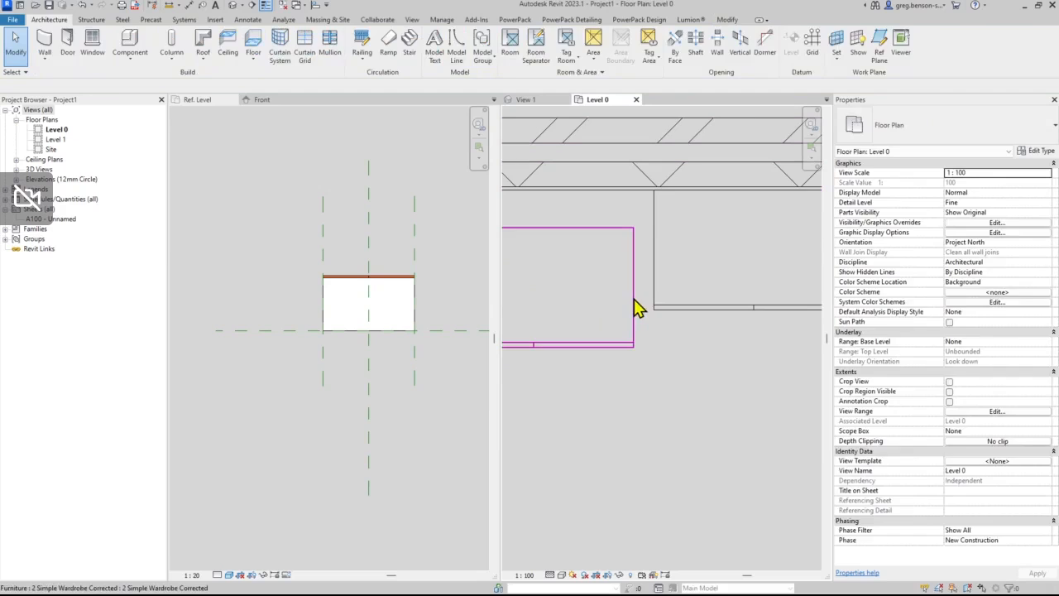
{"action": "left_click", "coordinate": [632, 298]}
{"action": "left_click_drag", "start_coordinate": [632, 299], "coordinate": [633, 273]}
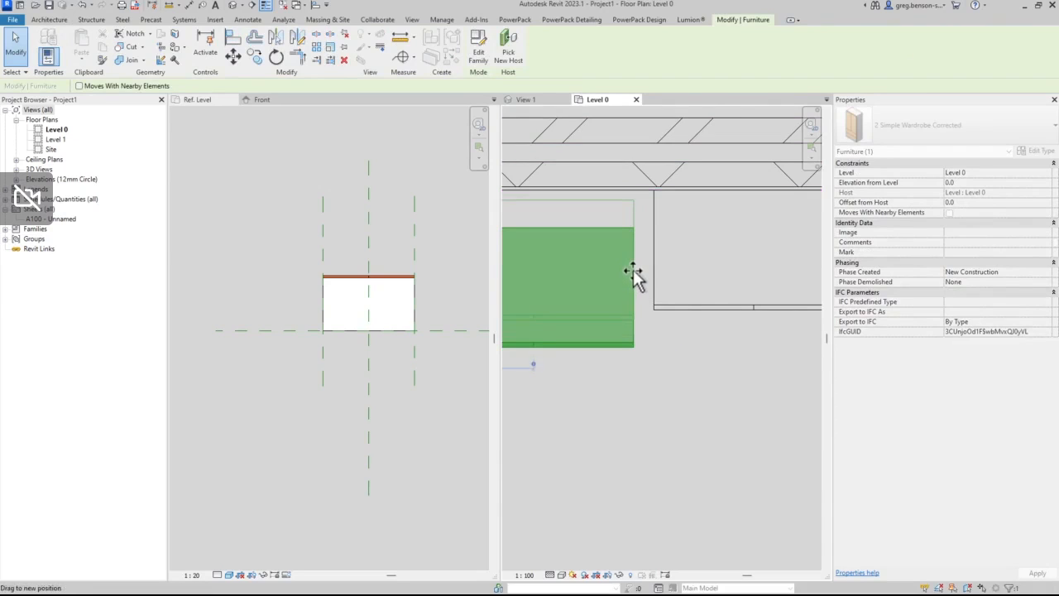
{"action": "left_click", "coordinate": [620, 359]}
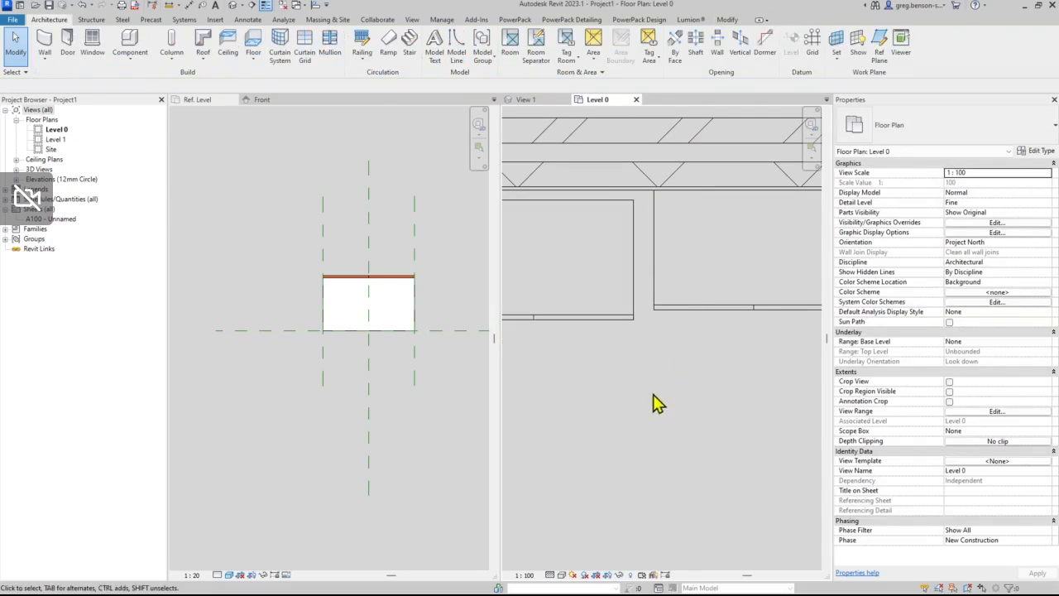
- Examine the Is Reference setting of the Center (Front/Back) reference plane in the family's Ref. Level plan
{"action": "left_click", "coordinate": [339, 154]}
{"action": "scroll", "coordinate": [395, 273], "scroll_direction": "up", "scroll_amount": 3}
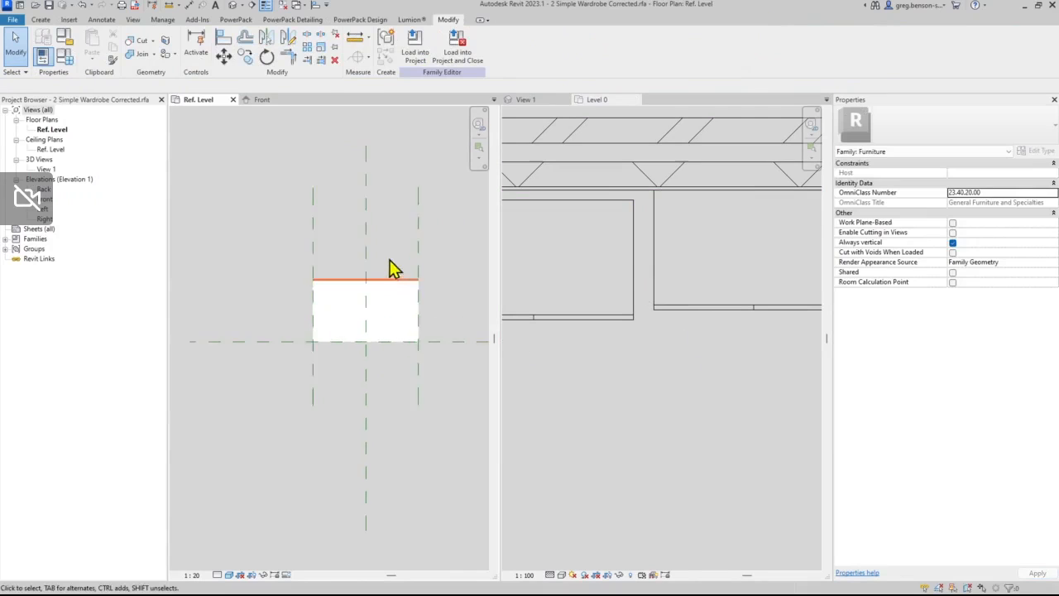
{"action": "middle_click_drag", "start_coordinate": [376, 262], "coordinate": [369, 253]}
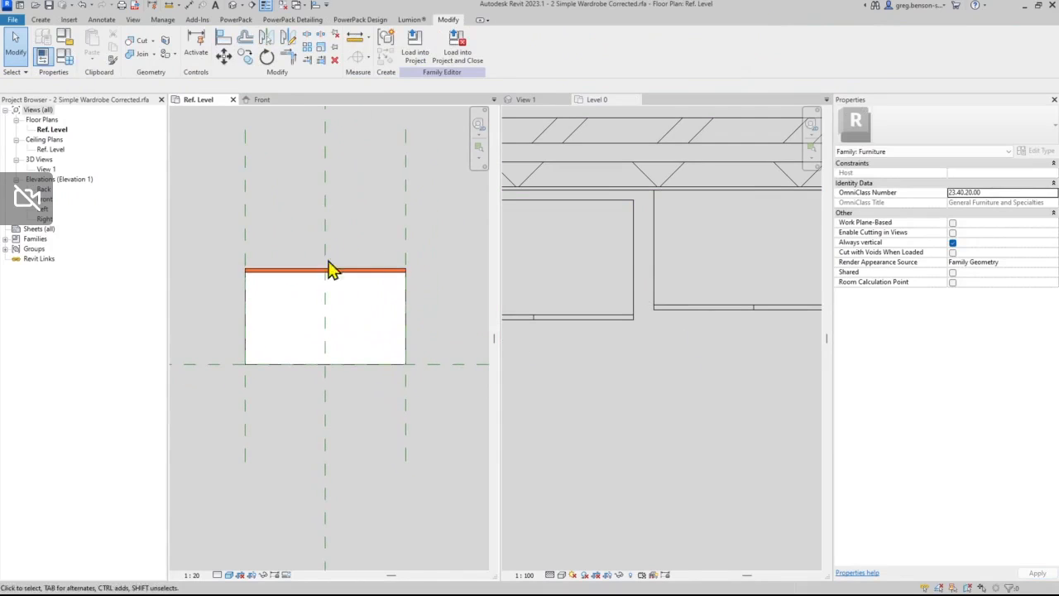
{"action": "left_click", "coordinate": [443, 369]}
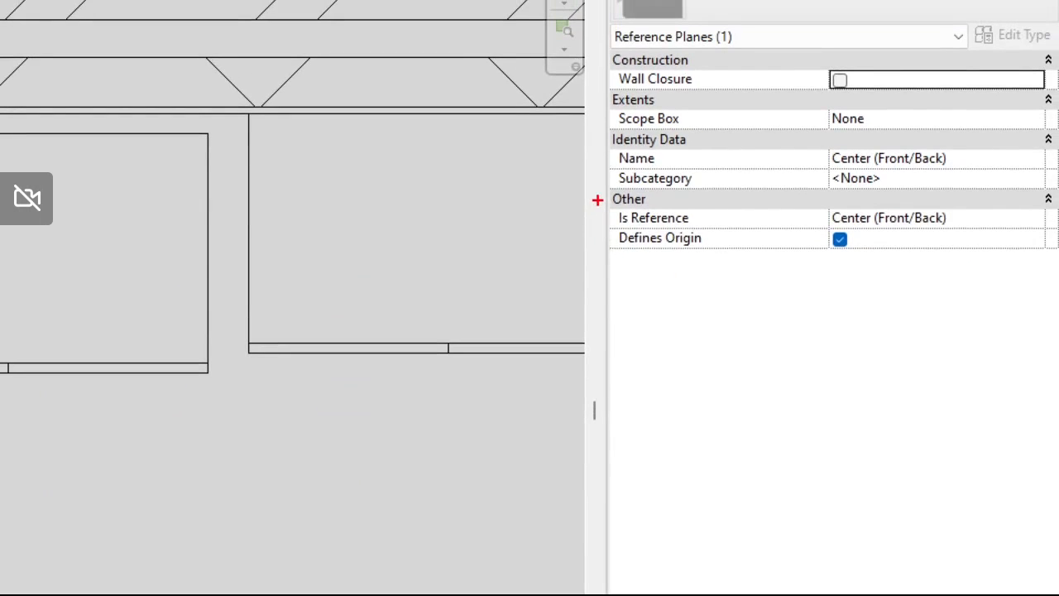
{"action": "mouse_move", "coordinate": [598, 200]}
{"action": "left_mouse_down"}
{"action": "mouse_move", "coordinate": [670, 237]}
{"action": "mouse_move", "coordinate": [894, 220]}
{"action": "mouse_move", "coordinate": [1047, 236]}
{"action": "left_mouse_up"}
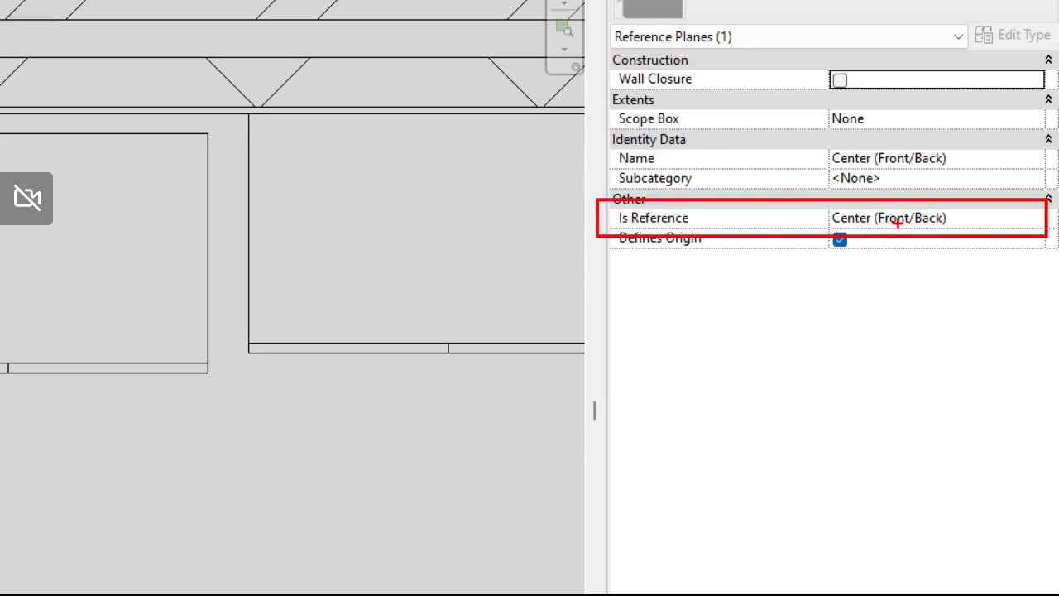
{"action": "left_click_drag", "start_coordinate": [897, 222], "coordinate": [938, 378]}
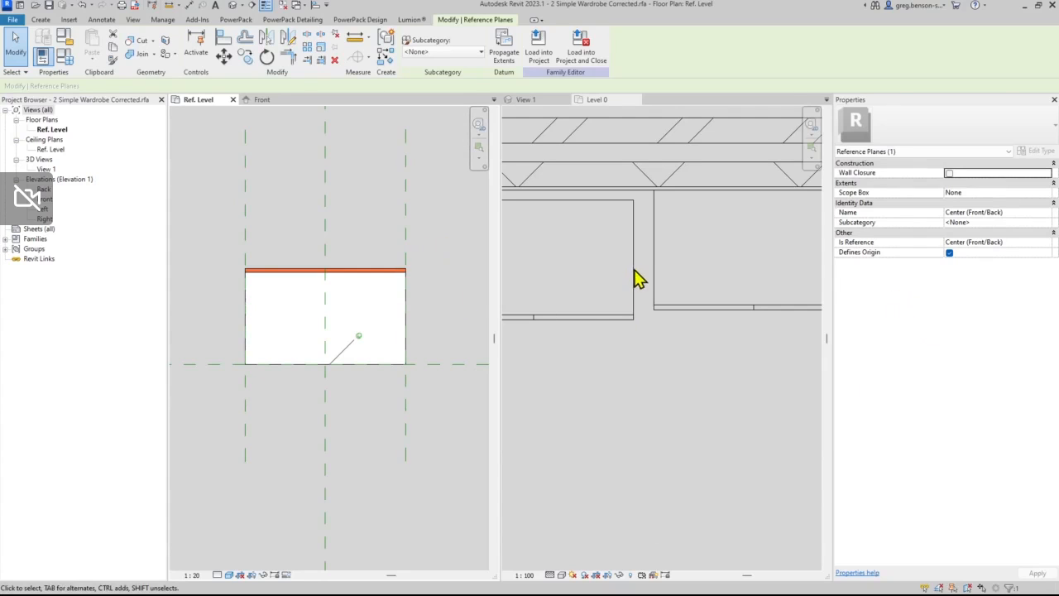
{"action": "left_click", "coordinate": [438, 243]}
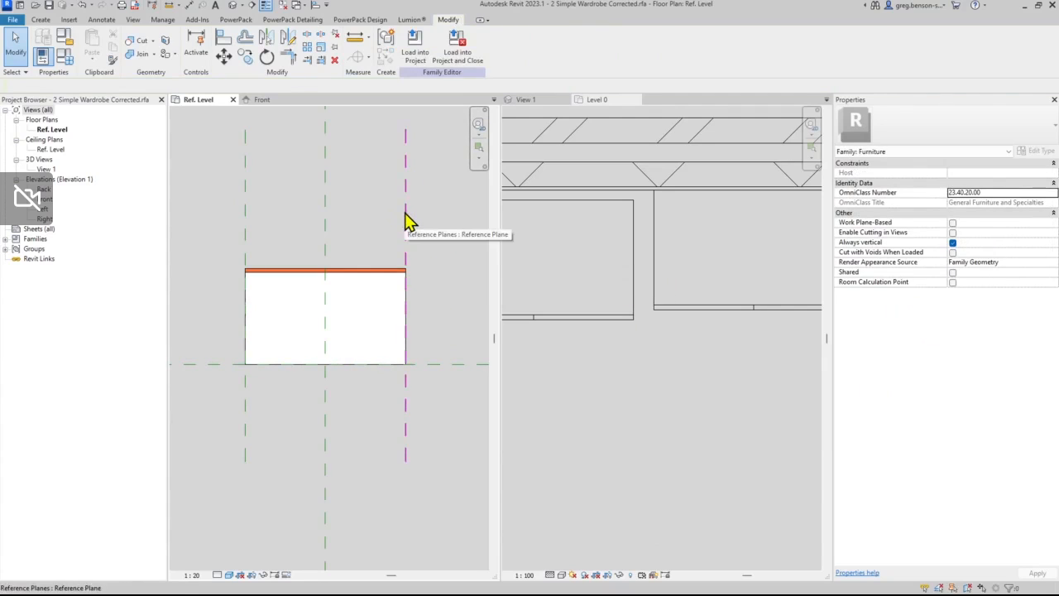
- Set the right-edge reference plane's Is Reference property to Strong Reference
{"action": "left_click", "coordinate": [405, 222]}
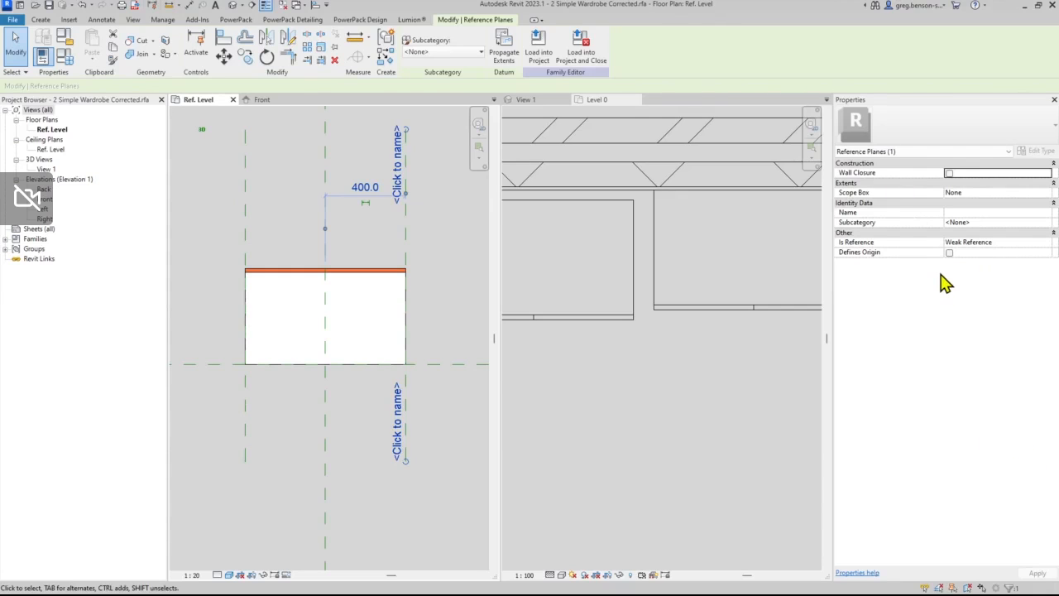
{"action": "left_click", "coordinate": [1008, 244]}
{"action": "left_click", "coordinate": [1008, 244]}
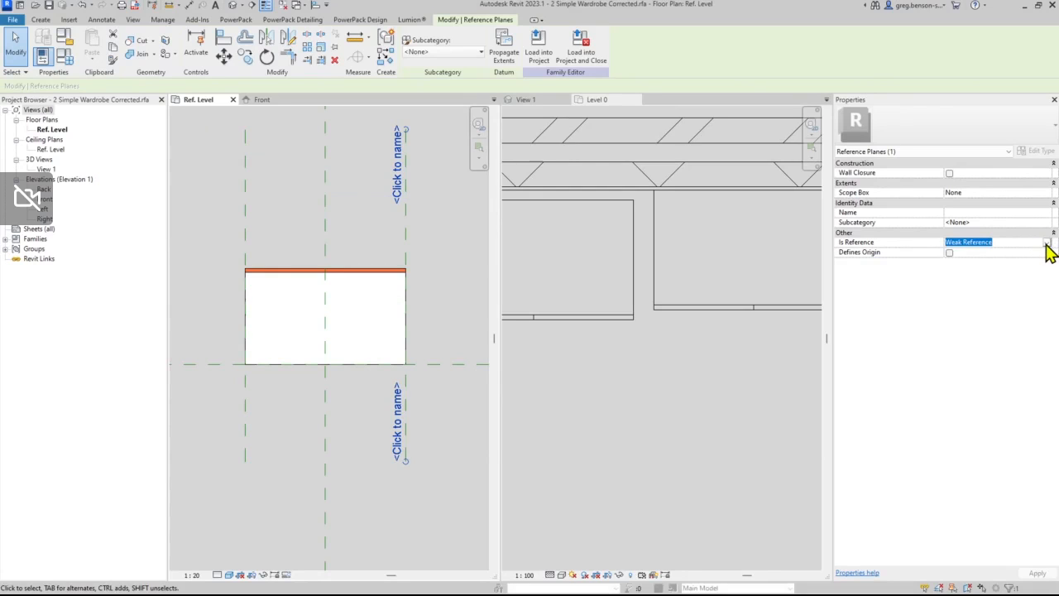
{"action": "left_click", "coordinate": [1046, 243]}
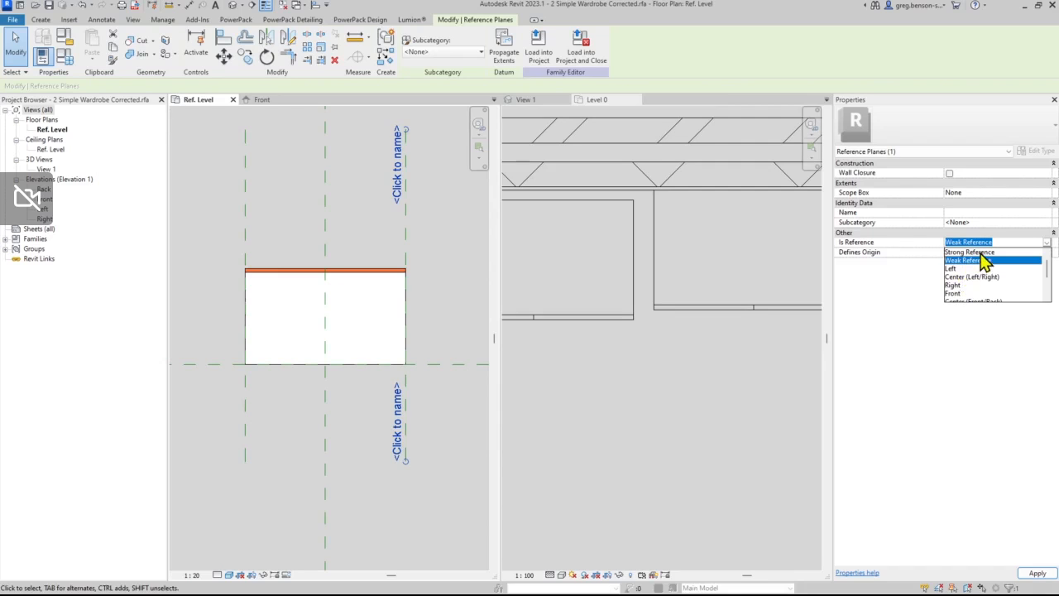
{"action": "left_click", "coordinate": [978, 253]}
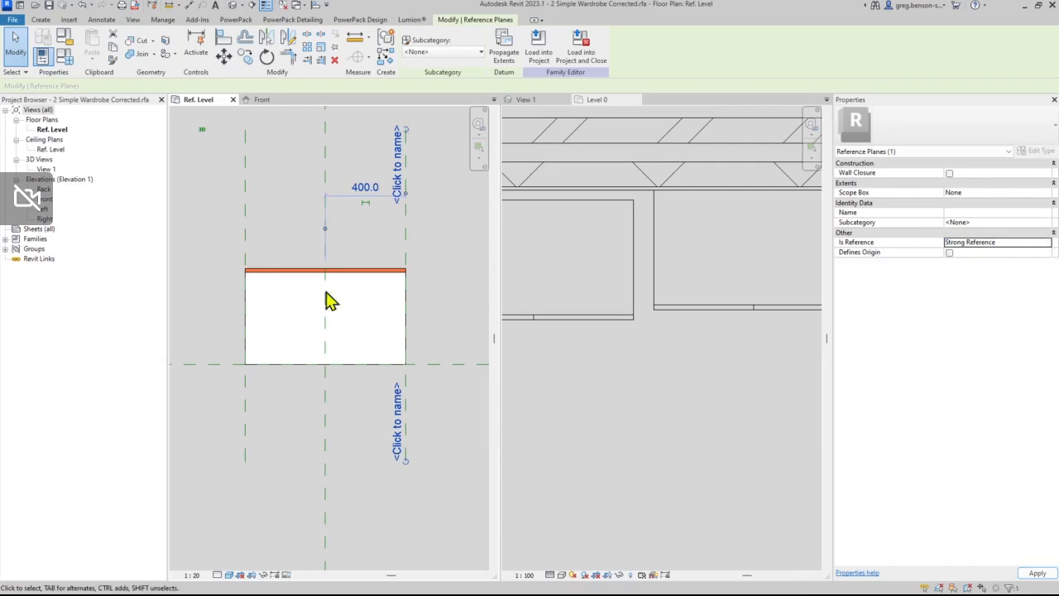
- Set the left-edge reference plane's Is Reference property to Strong Reference and deselect the plane
{"action": "left_click", "coordinate": [253, 233]}
{"action": "left_click", "coordinate": [245, 227]}
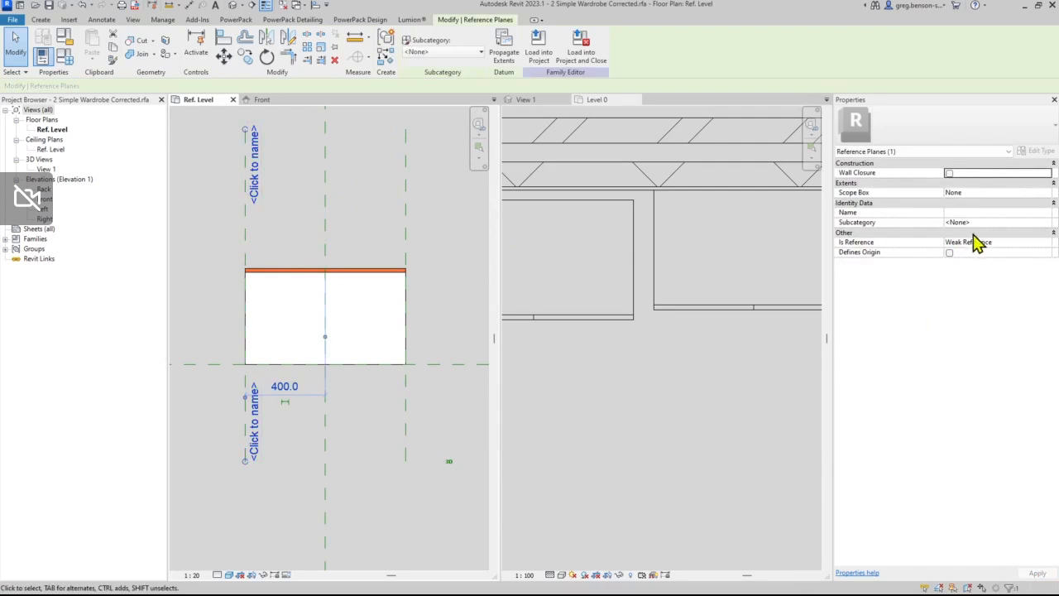
{"action": "left_click", "coordinate": [1014, 242]}
{"action": "left_click", "coordinate": [1047, 243]}
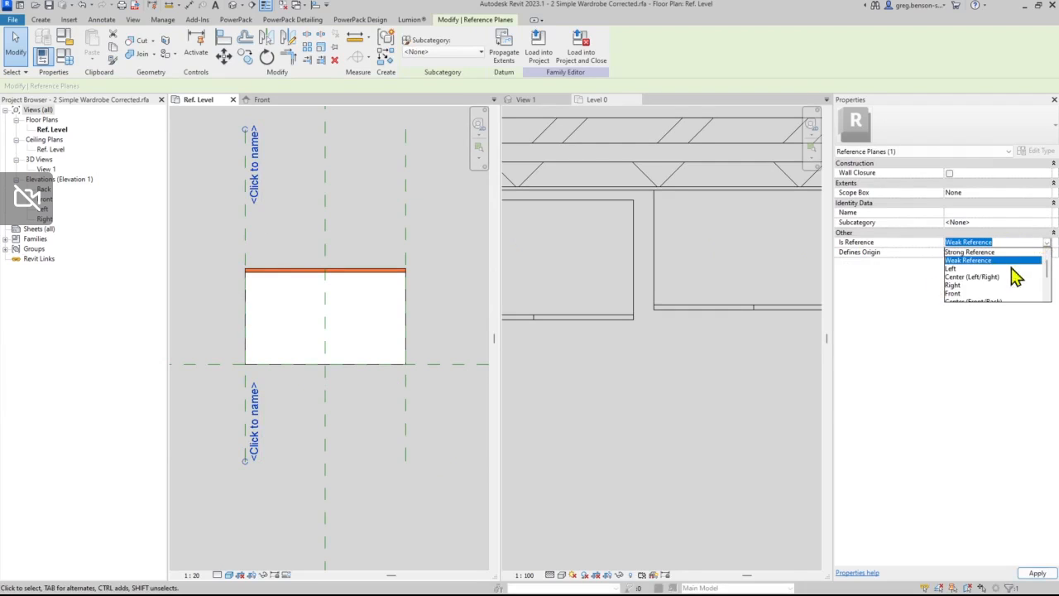
{"action": "left_click", "coordinate": [977, 252]}
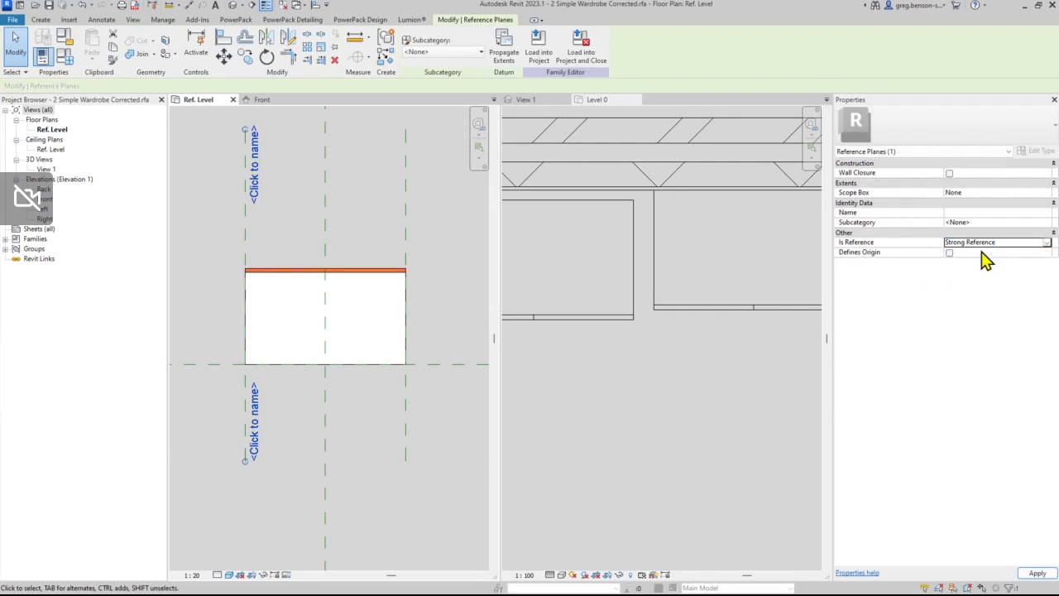
{"action": "left_click", "coordinate": [612, 409]}
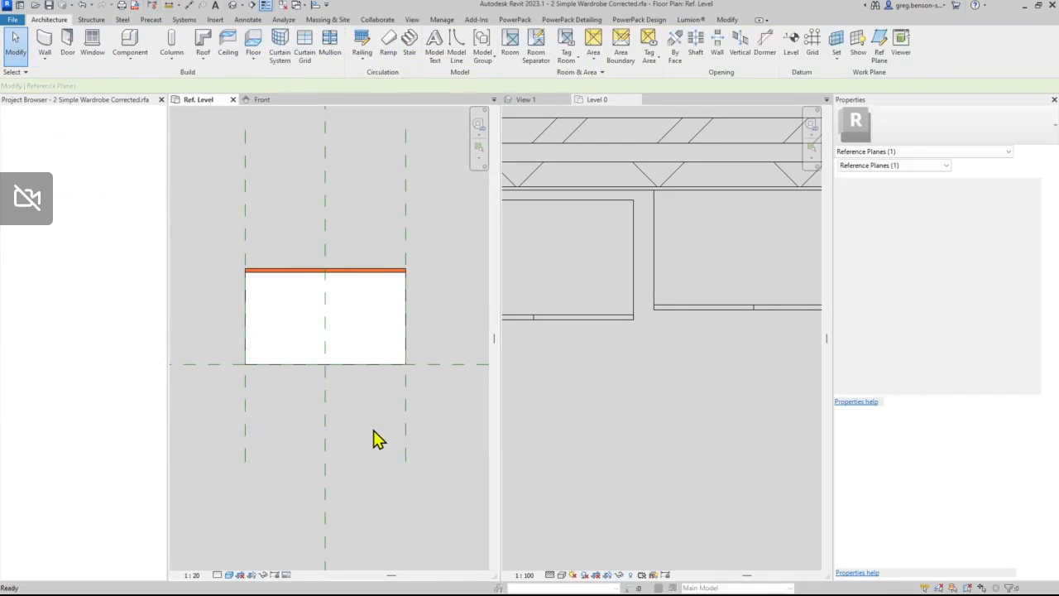
{"action": "left_click", "coordinate": [374, 438]}
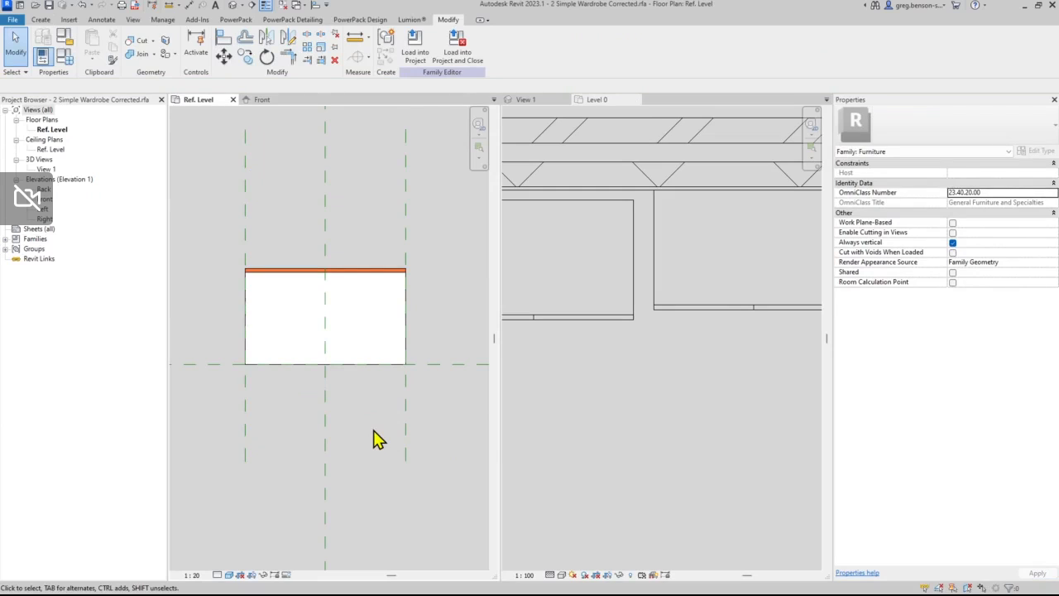
- Load the updated wardrobe family into Project1 and snap the detached wardrobe against the wall and its neighbour in the Level 0 plan
{"action": "left_click", "coordinate": [414, 46]}
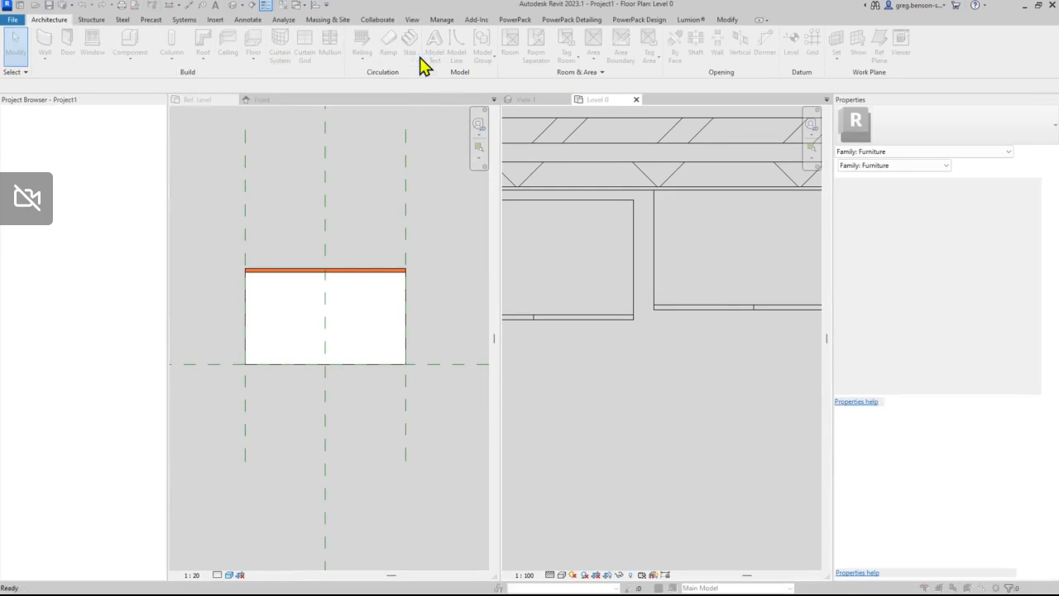
{"action": "left_click", "coordinate": [506, 283]}
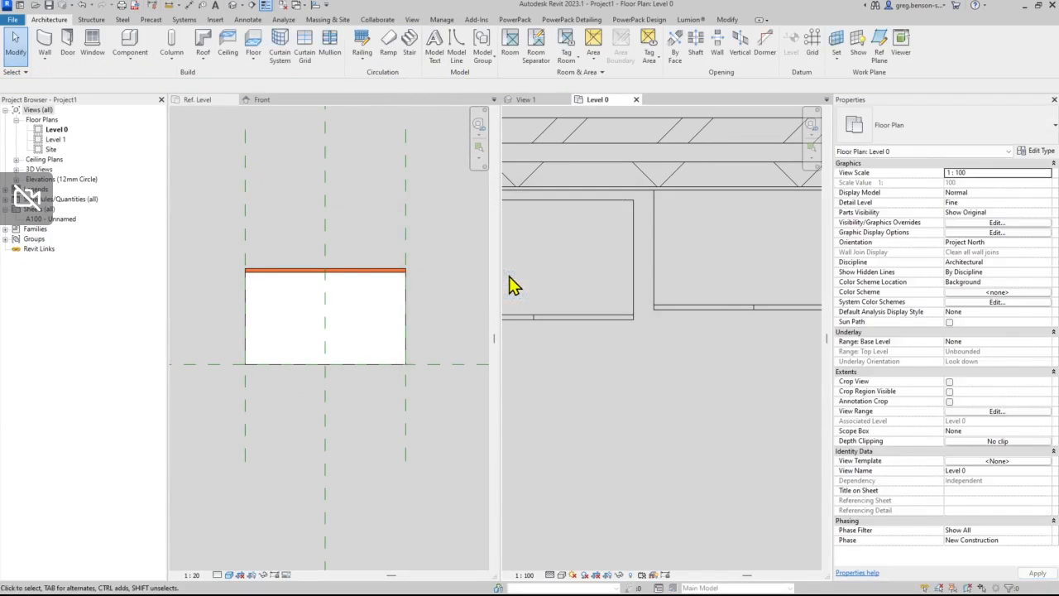
{"action": "scroll", "coordinate": [579, 370], "scroll_direction": "down", "scroll_amount": 2}
{"action": "middle_click_drag", "start_coordinate": [587, 372], "coordinate": [691, 359]}
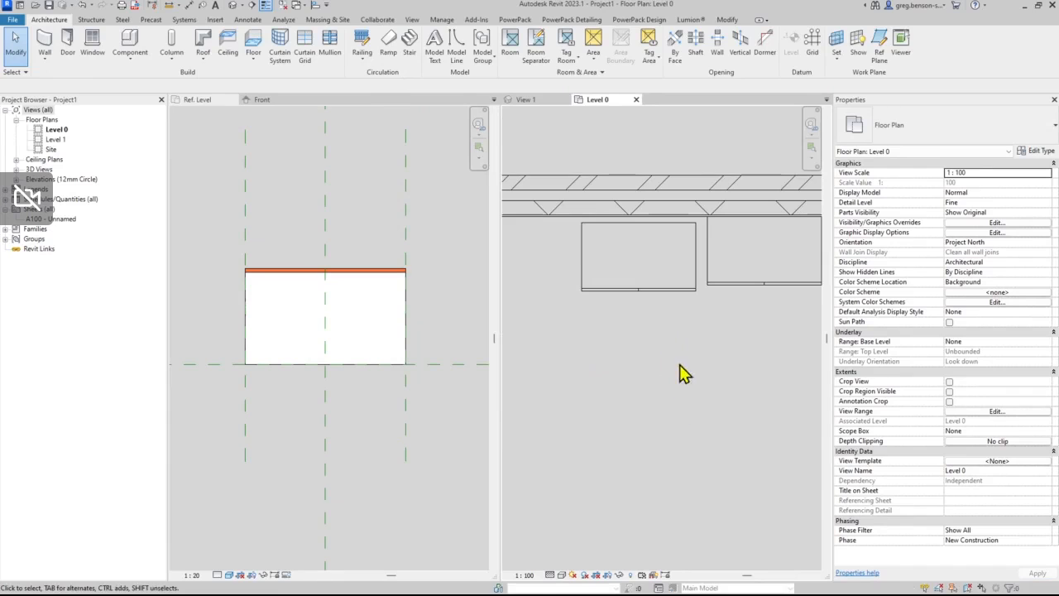
{"action": "left_click", "coordinate": [684, 292]}
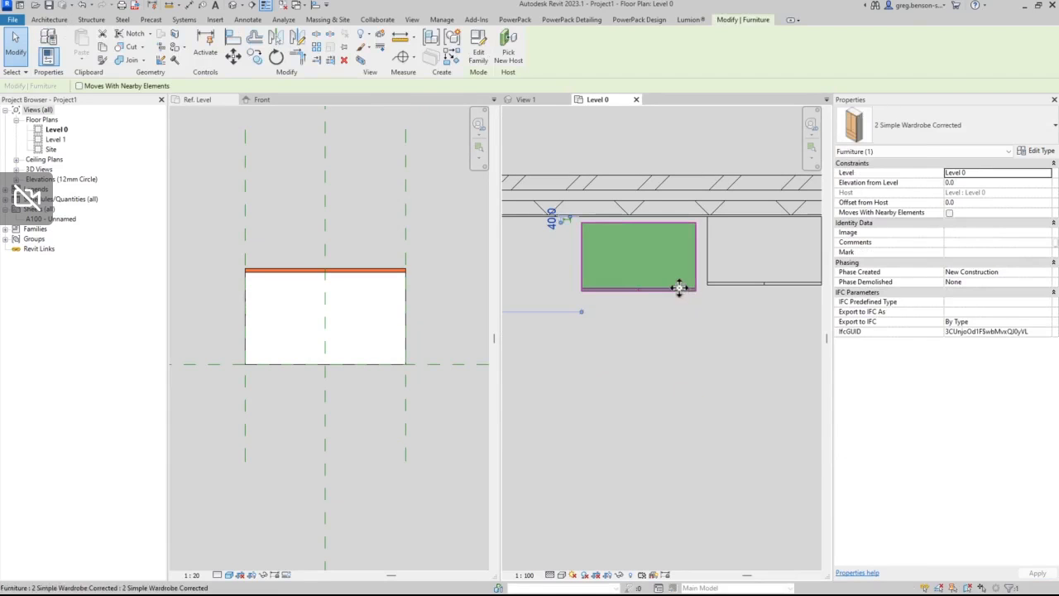
{"action": "mouse_move", "coordinate": [679, 287]}
{"action": "left_mouse_down"}
{"action": "mouse_move", "coordinate": [654, 324]}
{"action": "mouse_move", "coordinate": [640, 283]}
{"action": "mouse_move", "coordinate": [692, 282]}
{"action": "mouse_move", "coordinate": [666, 308]}
{"action": "mouse_move", "coordinate": [691, 280]}
{"action": "left_mouse_up"}
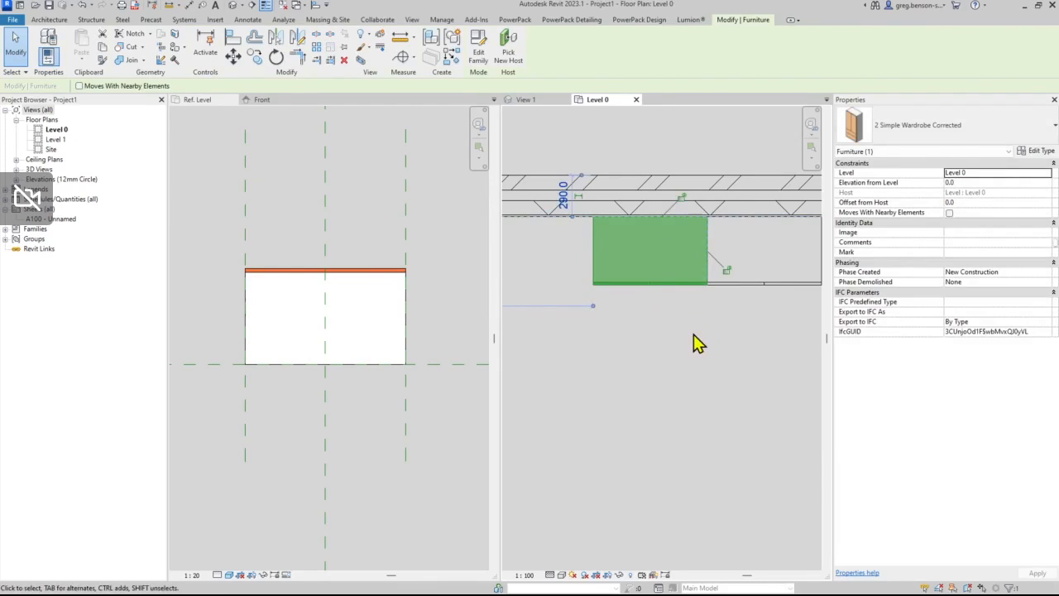
{"action": "left_click", "coordinate": [634, 381]}
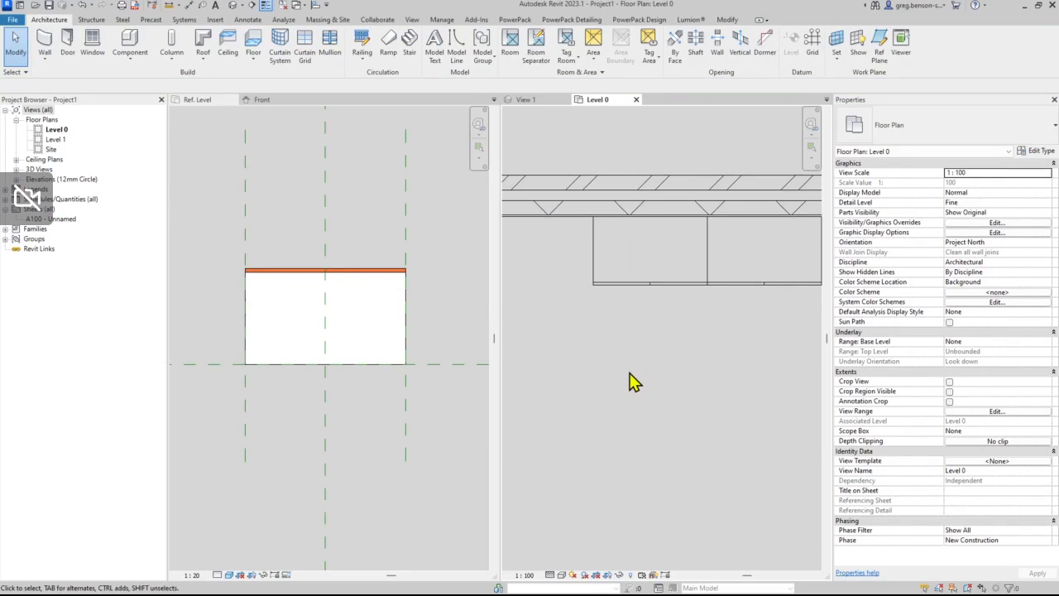
- Check the Is Reference setting of the right-edge reference plane in the family's Ref. Level plan
{"action": "left_click", "coordinate": [431, 231]}
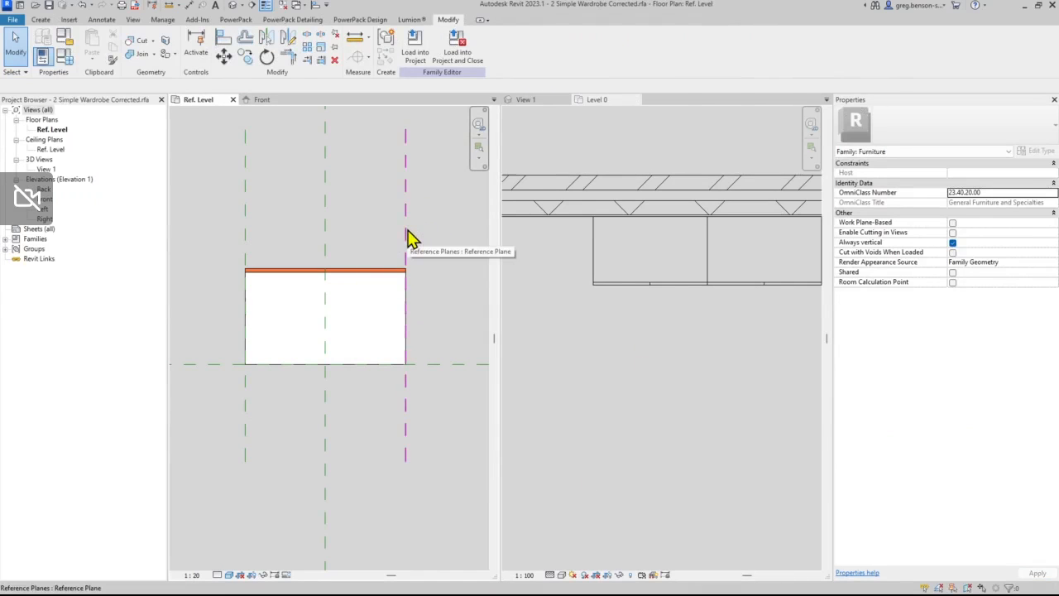
{"action": "left_click", "coordinate": [408, 236]}
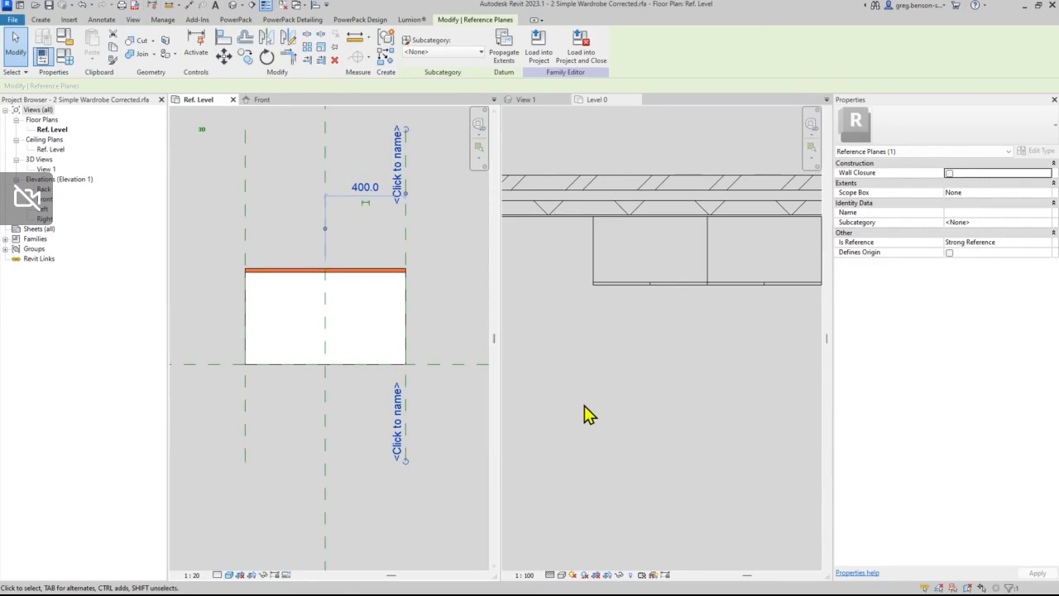
{"action": "key", "text": "Escape"}
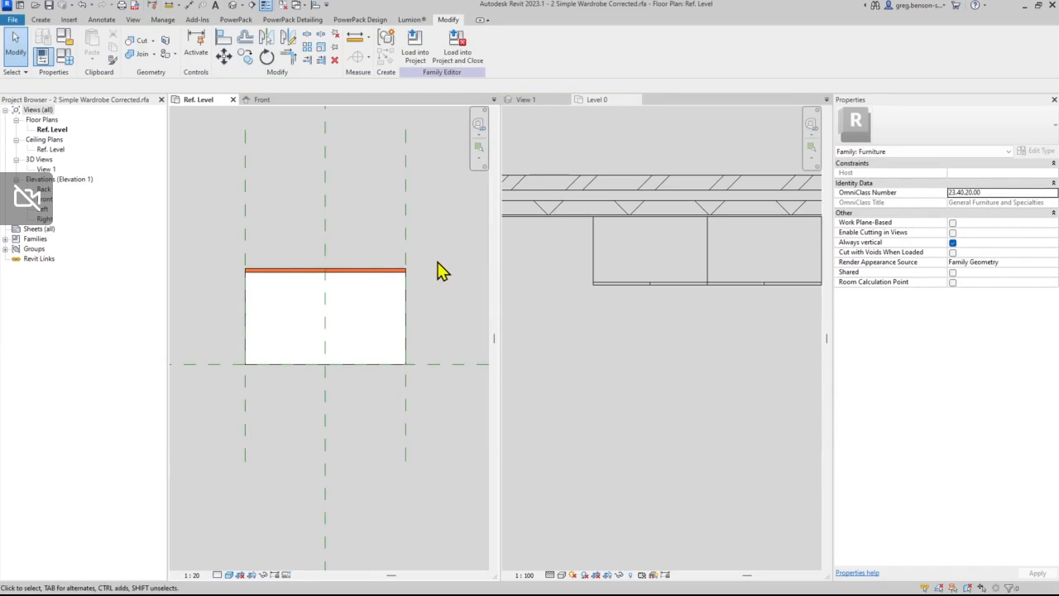
- Draw a vertical reference plane just inside the wardrobe's right edge and set it 18 mm from the edge plane
{"action": "key", "text": "r"}
{"action": "key", "text": "p"}
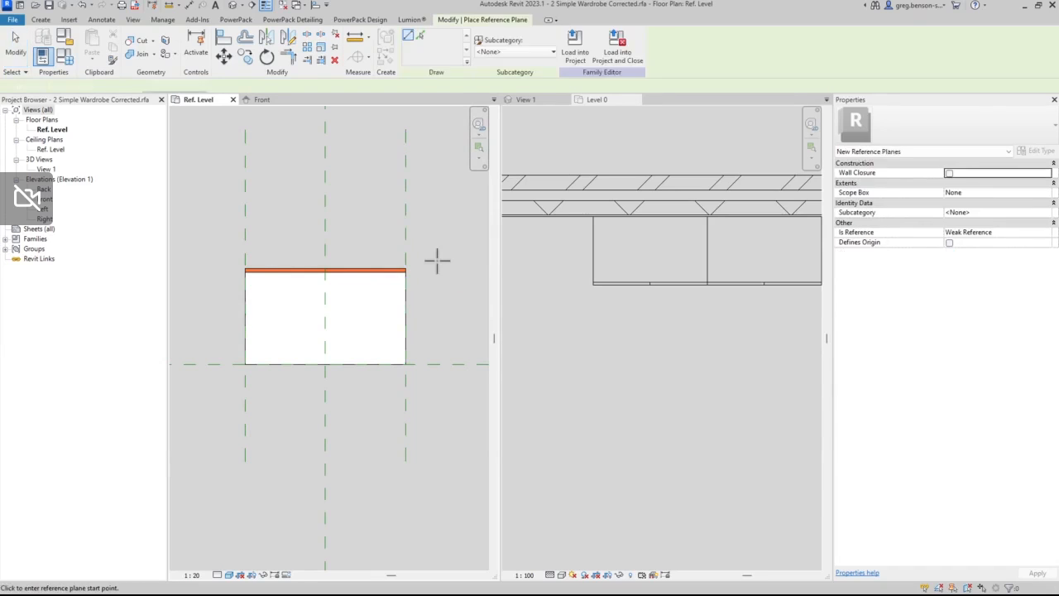
{"action": "left_click", "coordinate": [398, 223]}
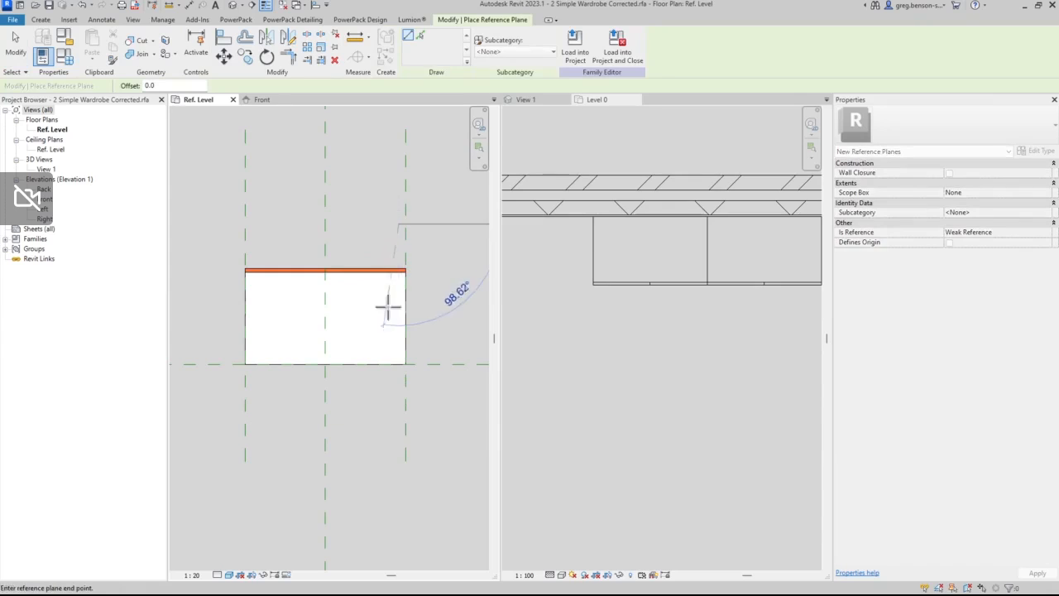
{"action": "left_click", "coordinate": [398, 398]}
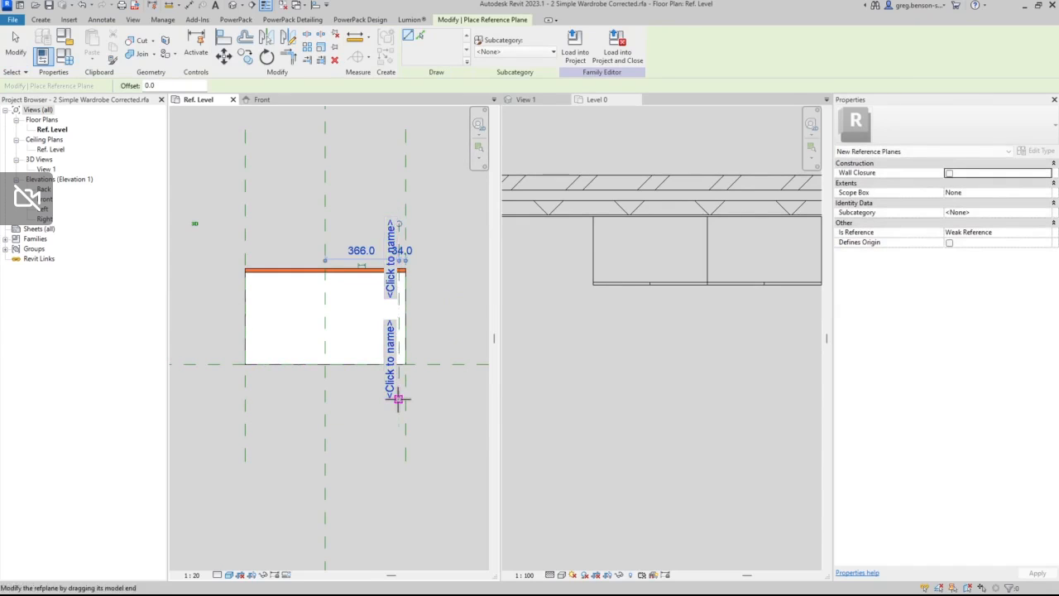
{"action": "scroll", "coordinate": [403, 250], "scroll_direction": "up", "scroll_amount": 3}
{"action": "left_click", "coordinate": [409, 264]}
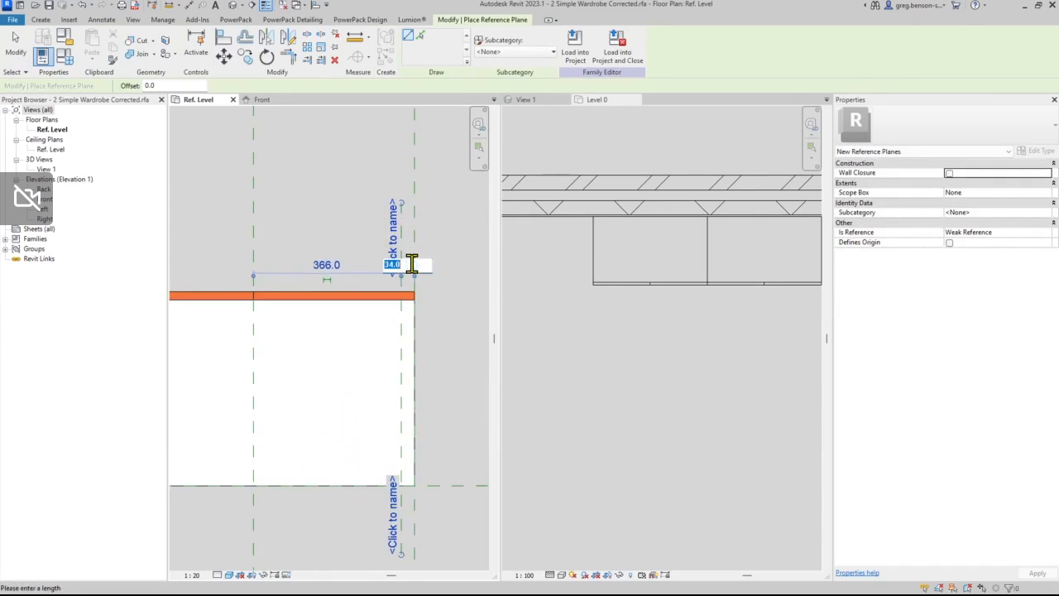
{"action": "type", "text": "18"}
{"action": "key", "text": "Return"}
{"action": "key", "text": "Escape"}
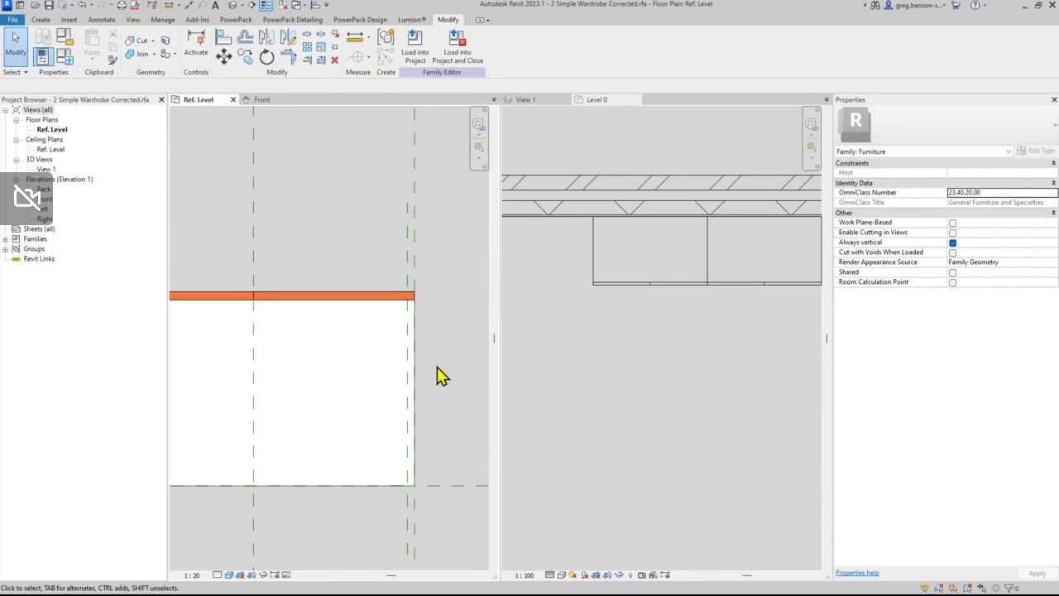
- Set the Is Reference property of the reference plane just inside the right edge to Not a Reference and deselect it
{"action": "left_click", "coordinate": [407, 250]}
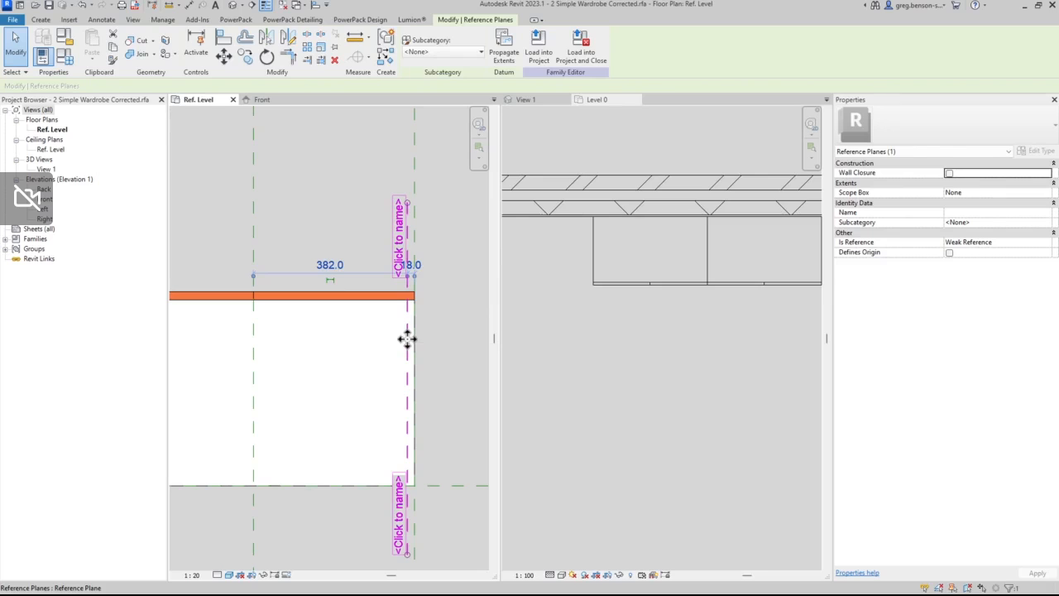
{"action": "left_click", "coordinate": [1042, 242]}
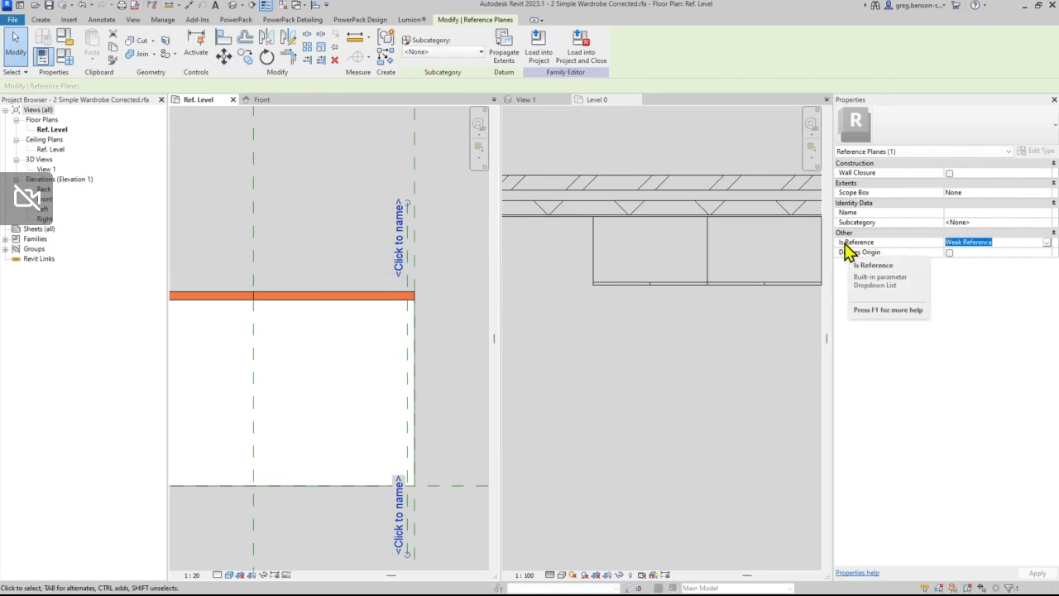
{"action": "left_click", "coordinate": [1047, 243]}
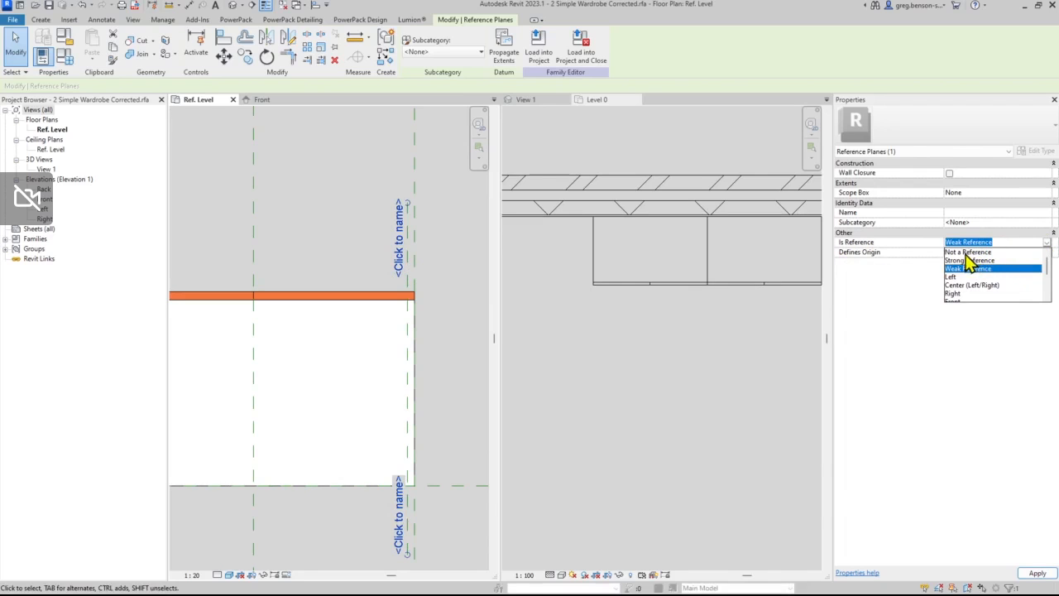
{"action": "left_click", "coordinate": [966, 252]}
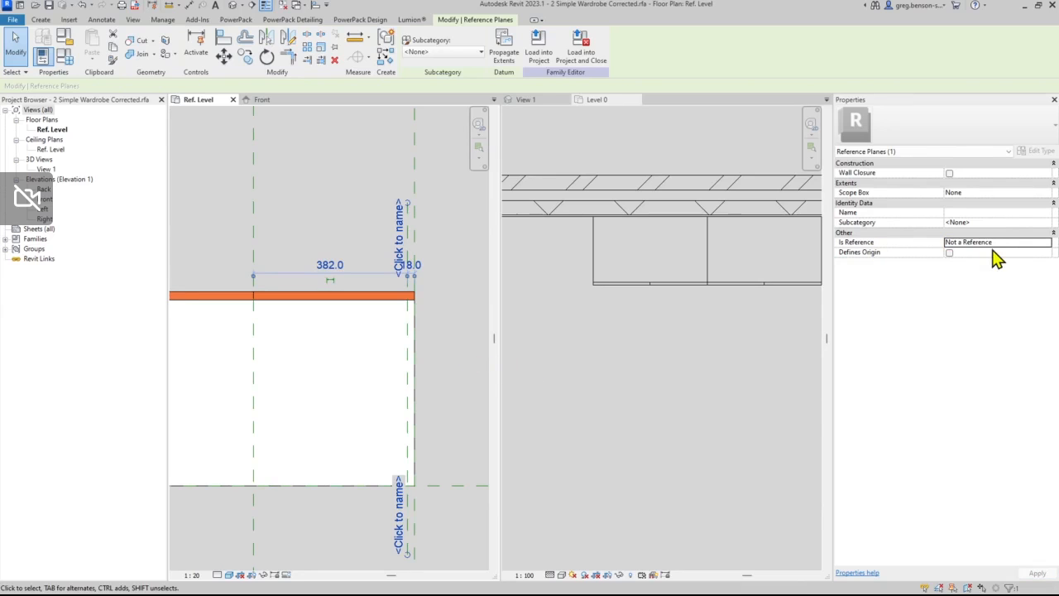
{"action": "left_click", "coordinate": [447, 339]}
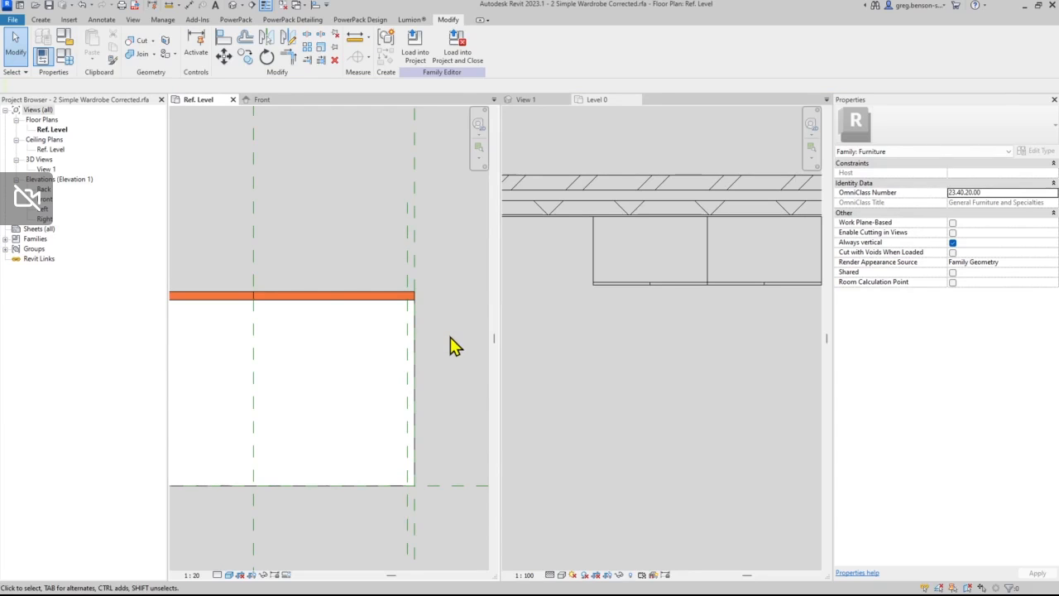
- Delete the extra reference plane just inside the wardrobe's right edge in the family plan
{"action": "left_click", "coordinate": [610, 373]}
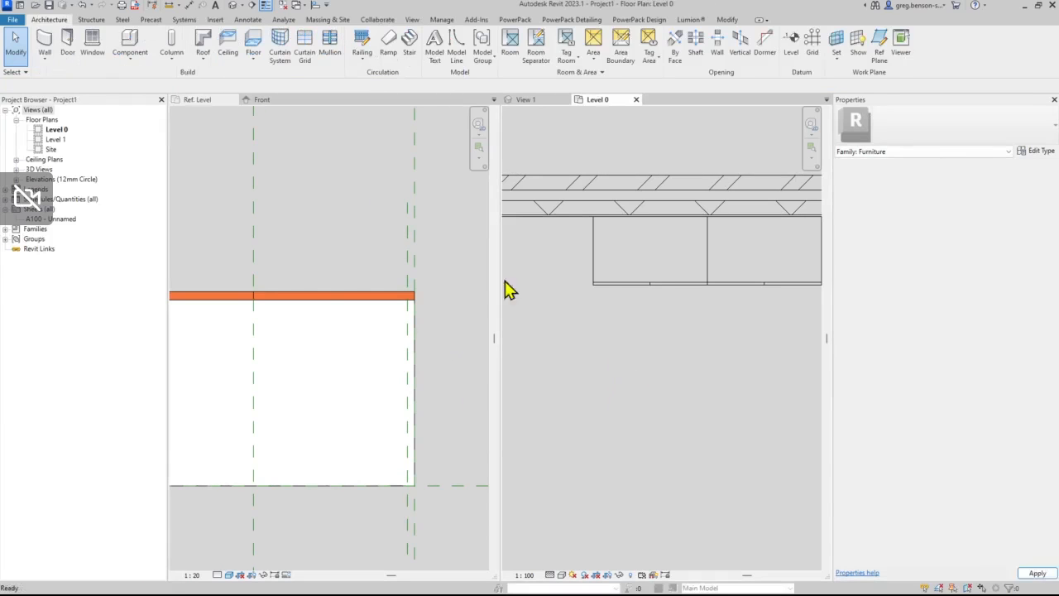
{"action": "left_click", "coordinate": [335, 257]}
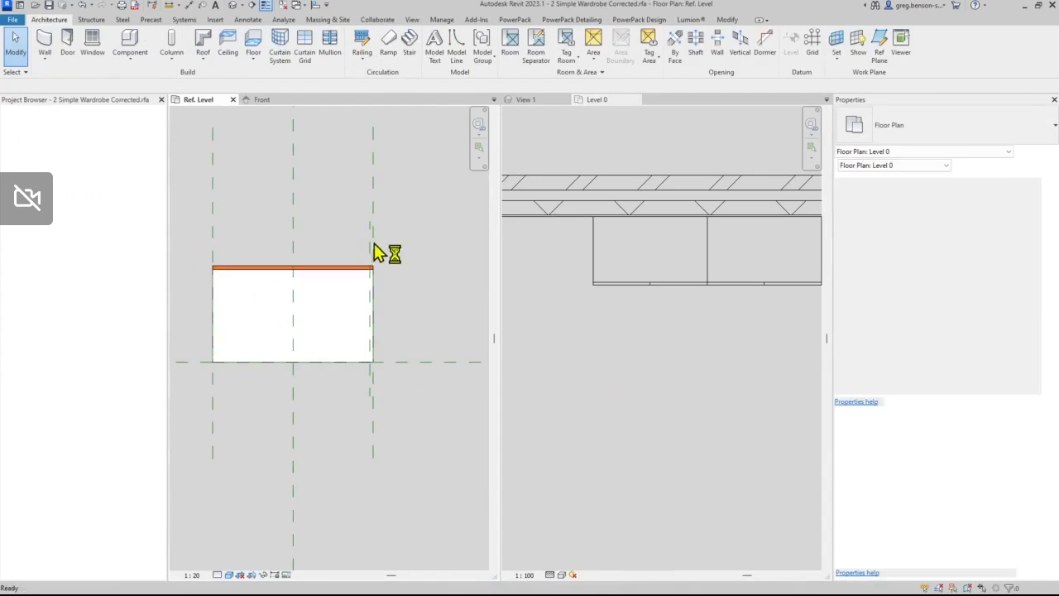
{"action": "left_click", "coordinate": [371, 256]}
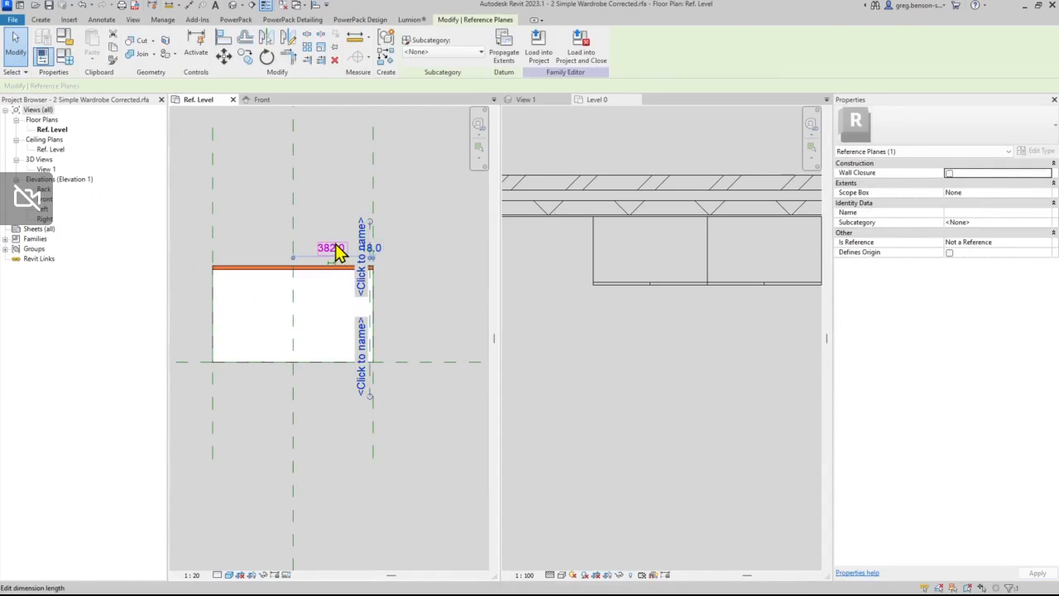
{"action": "left_click", "coordinate": [342, 253]}
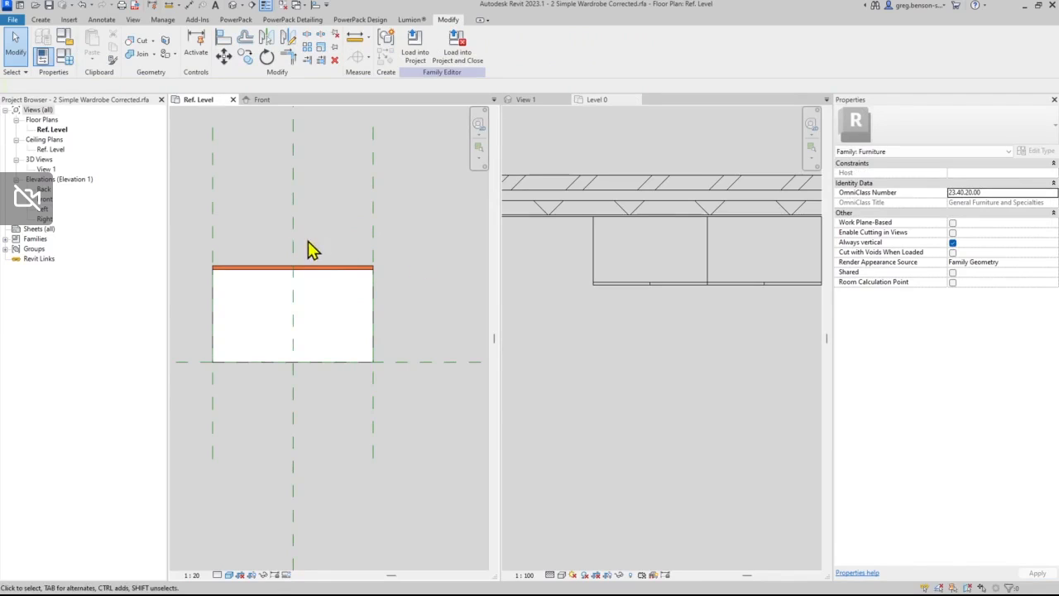
- Add an aligned dimension between the left-edge and right-edge reference planes, placed beyond the orange door strip
{"action": "middle_click_drag", "start_coordinate": [316, 250], "coordinate": [379, 267]}
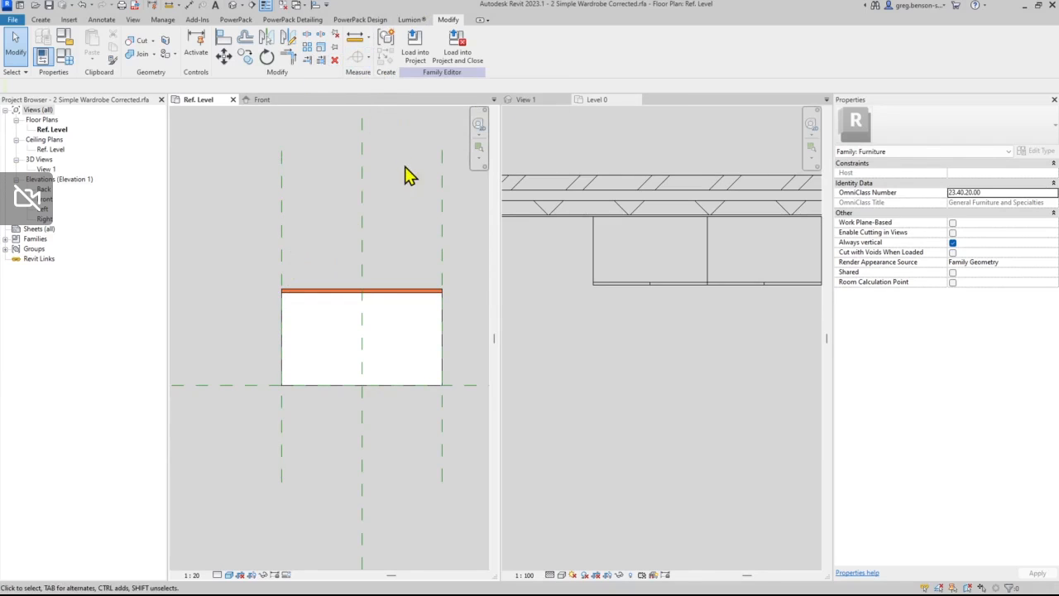
{"action": "left_click", "coordinate": [370, 67]}
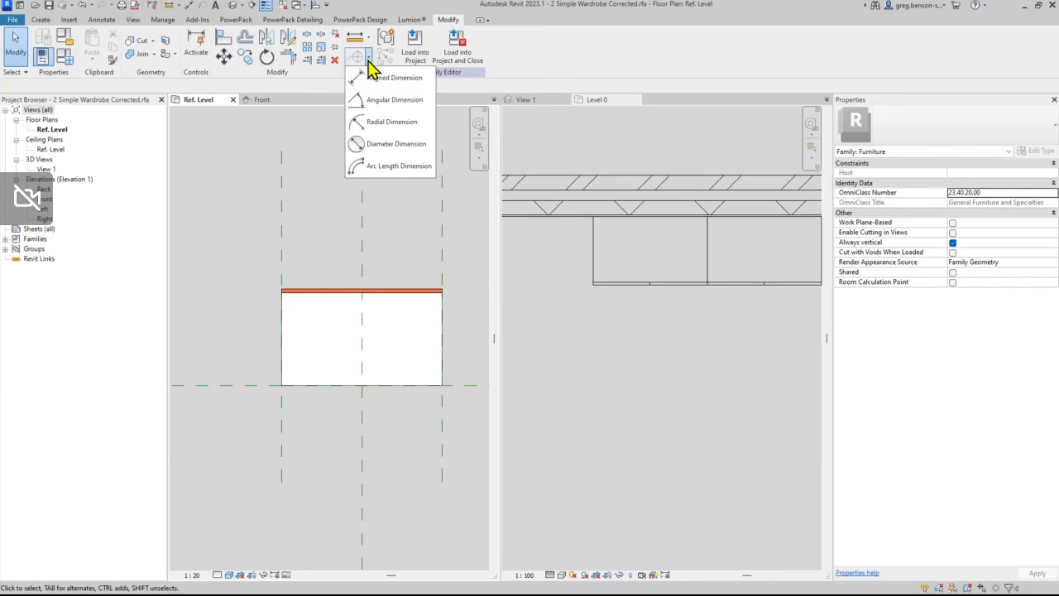
{"action": "left_click", "coordinate": [205, 106]}
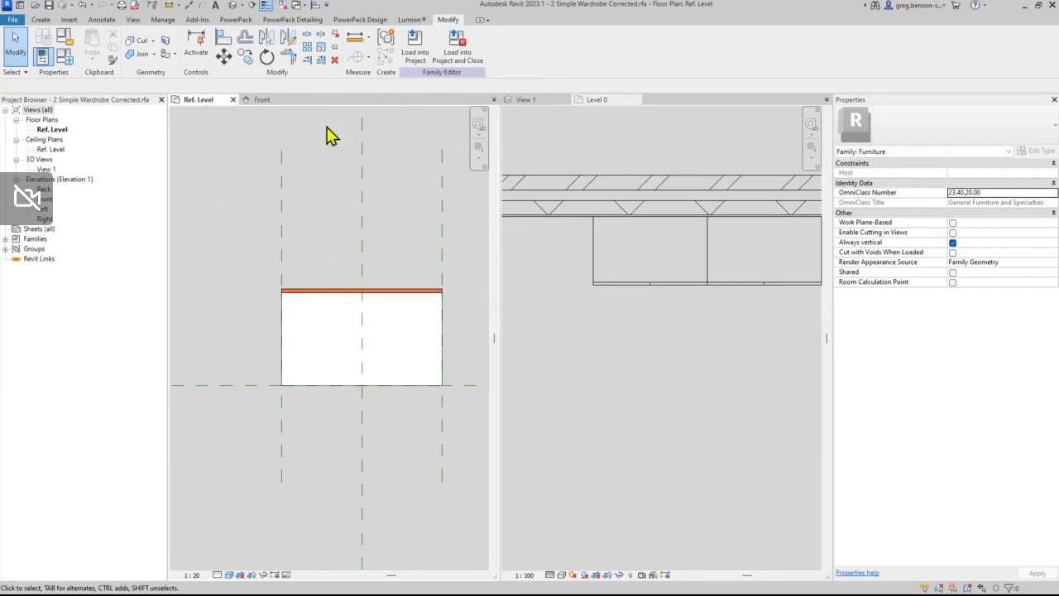
{"action": "left_click", "coordinate": [189, 5]}
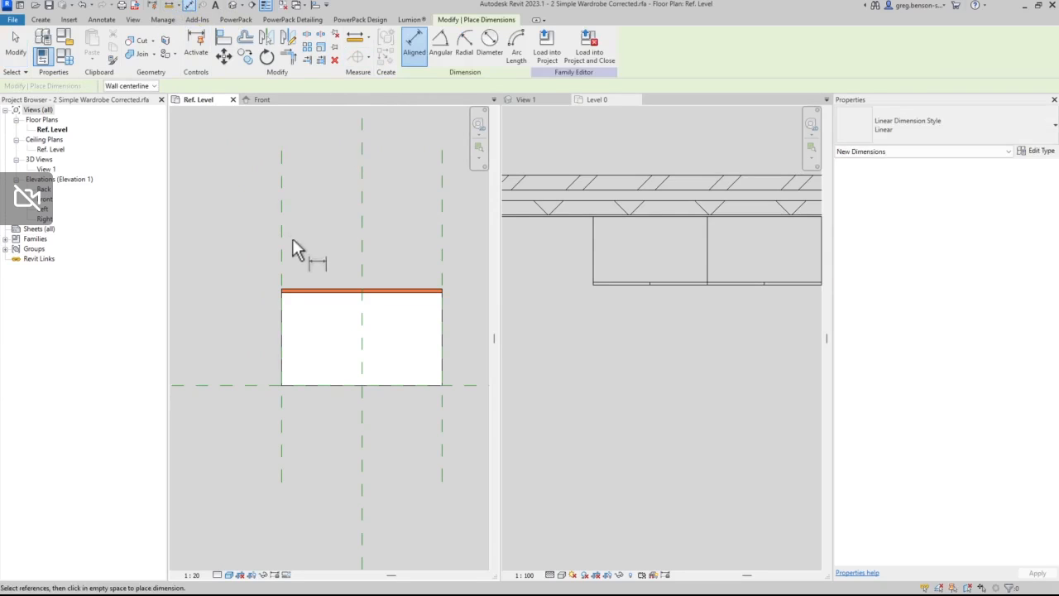
{"action": "left_click", "coordinate": [282, 245]}
{"action": "left_click", "coordinate": [443, 272]}
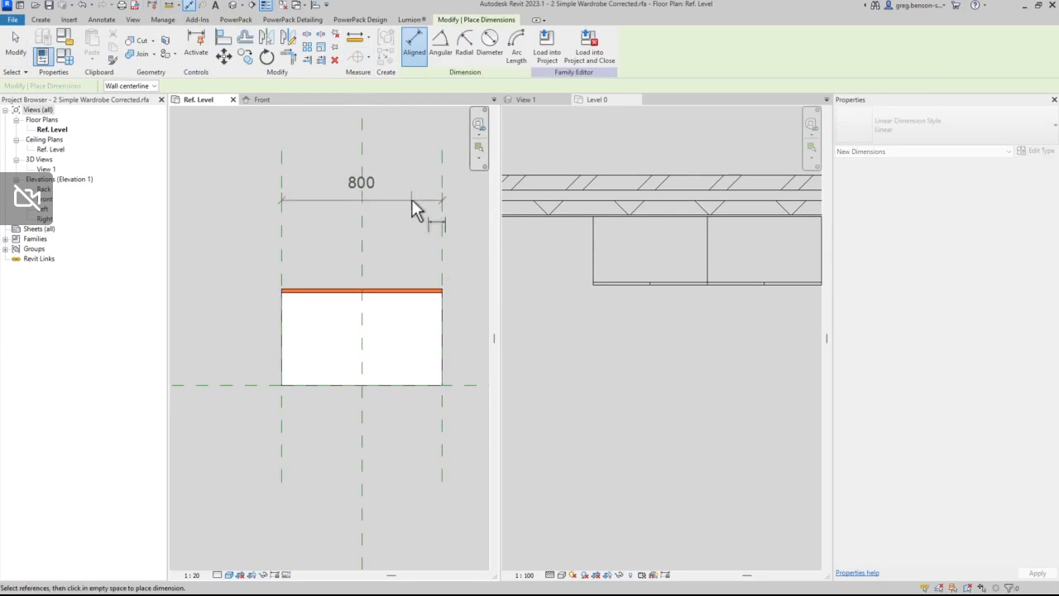
{"action": "left_click", "coordinate": [404, 134]}
{"action": "key", "text": "Escape"}
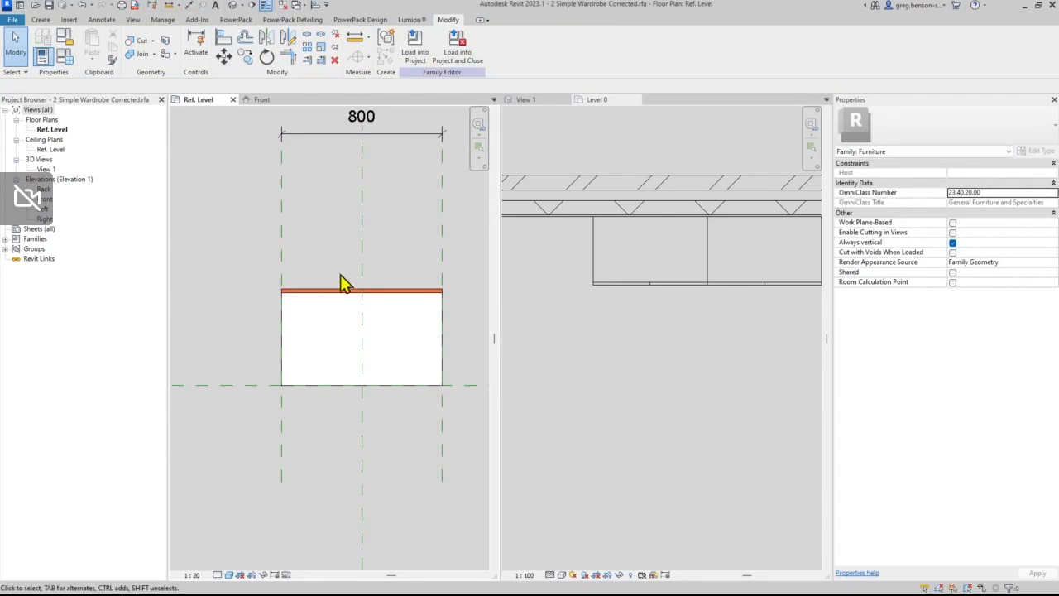
- Start a symbolic line in the Furniture [cut] subcategory from the outer left corner of the wardrobe's orange door strip
{"action": "scroll", "coordinate": [386, 265], "scroll_direction": "up", "scroll_amount": 2}
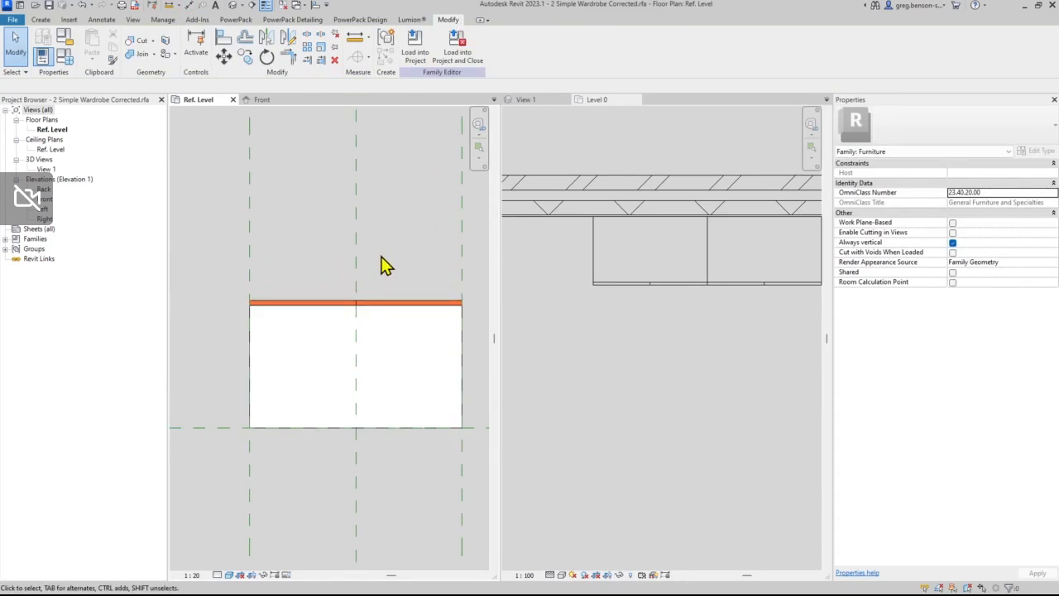
{"action": "mouse_move", "coordinate": [386, 265]}
{"action": "middle_mouse_down"}
{"action": "mouse_move", "coordinate": [364, 266]}
{"action": "mouse_move", "coordinate": [383, 272]}
{"action": "mouse_move", "coordinate": [368, 258]}
{"action": "middle_mouse_up"}
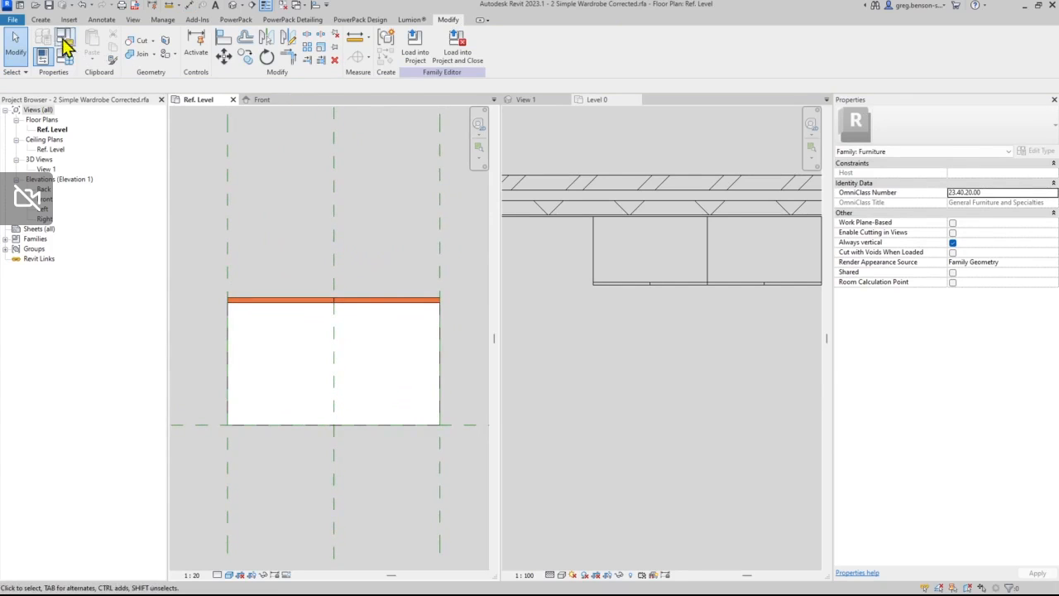
{"action": "left_click", "coordinate": [103, 22]}
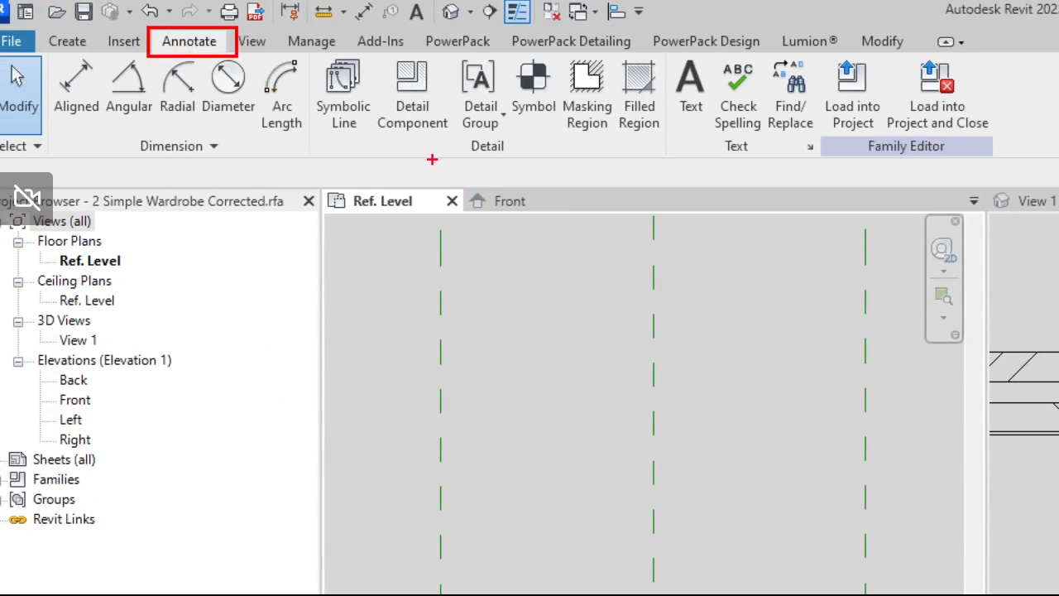
{"action": "left_click_drag", "start_coordinate": [365, 126], "coordinate": [396, 182]}
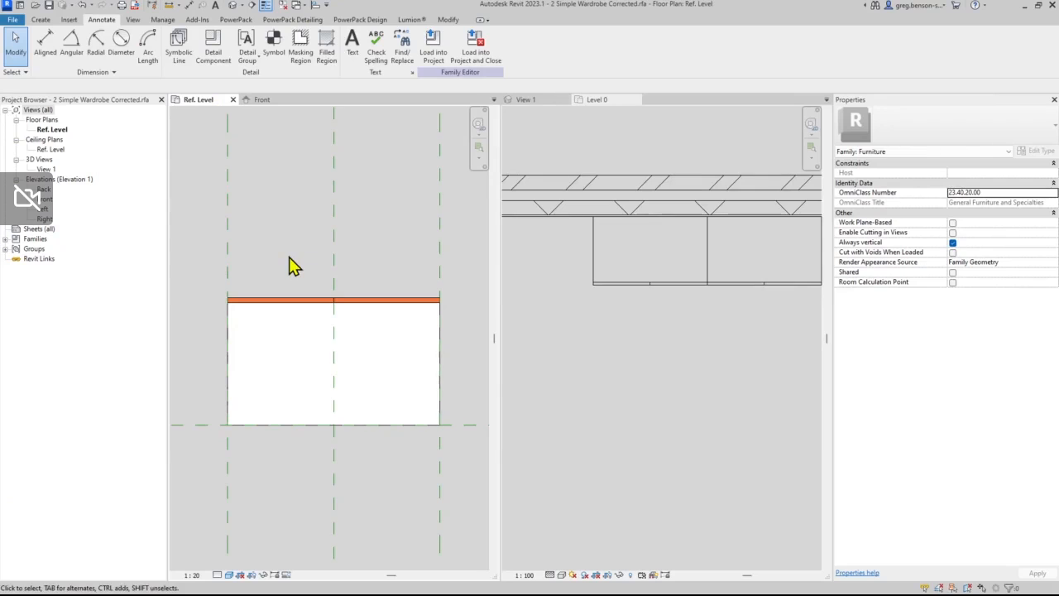
{"action": "left_click", "coordinate": [179, 50]}
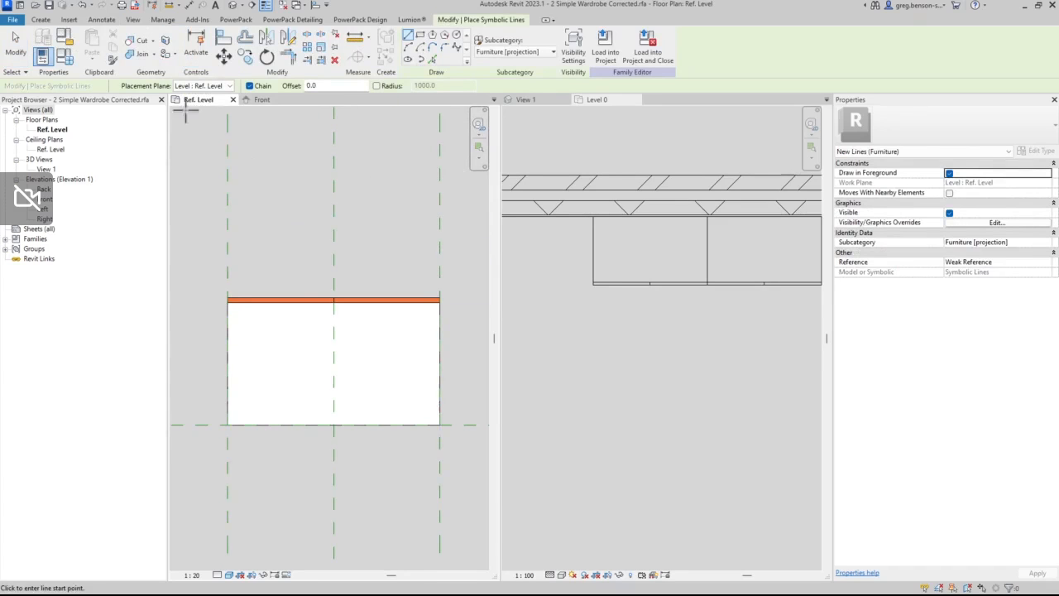
{"action": "left_click", "coordinate": [551, 55]}
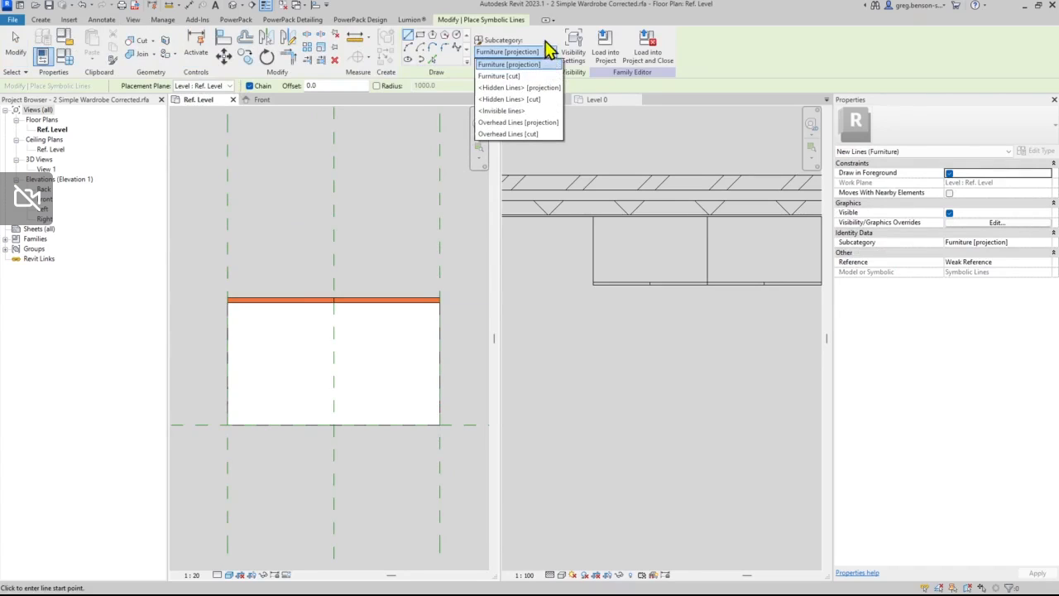
{"action": "left_click", "coordinate": [551, 50]}
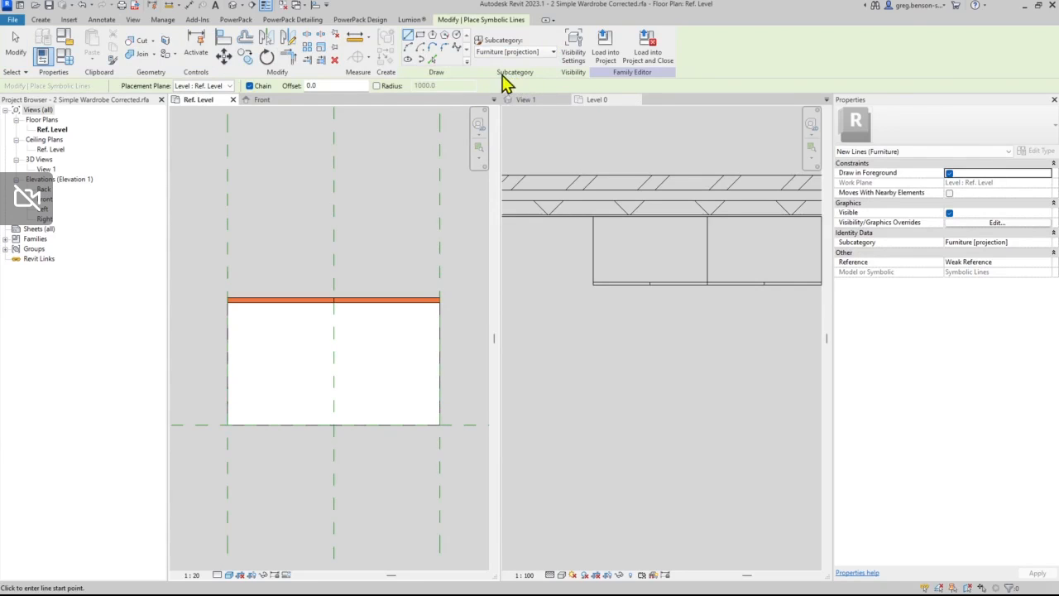
{"action": "left_click", "coordinate": [543, 57]}
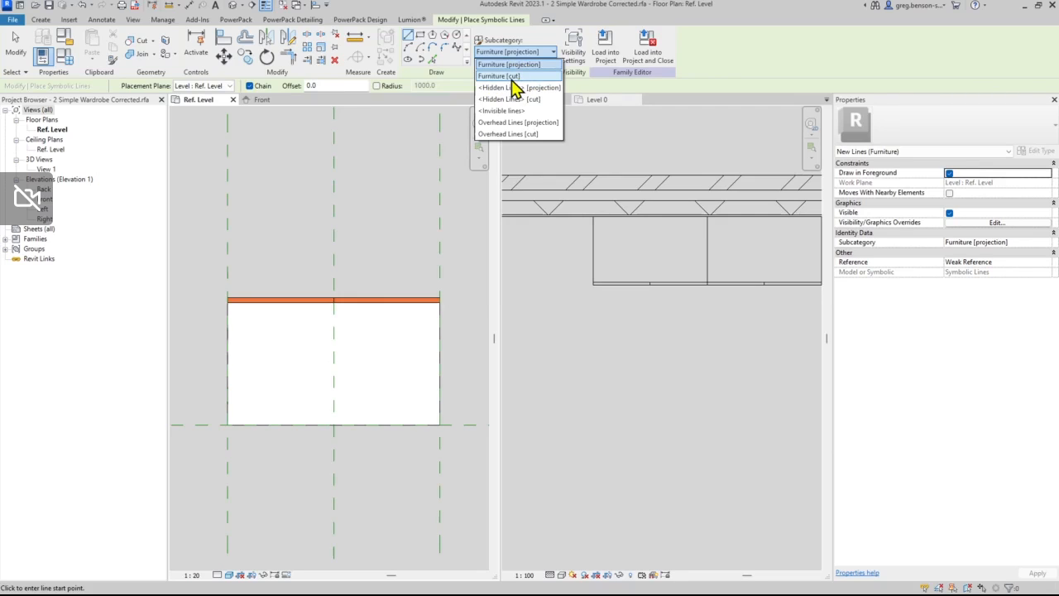
{"action": "key", "text": "Escape"}
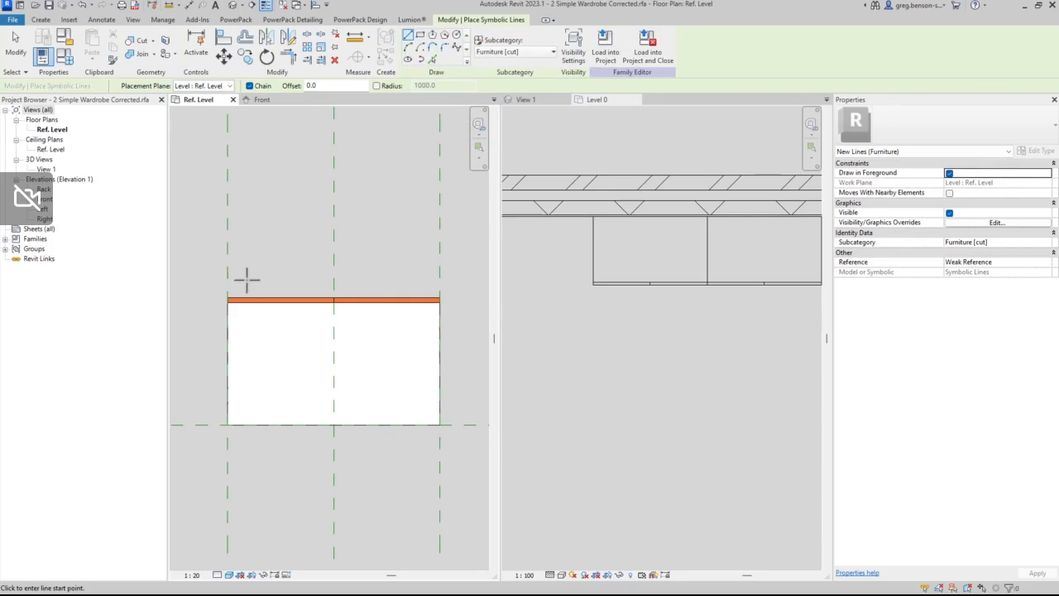
{"action": "left_click", "coordinate": [226, 297]}
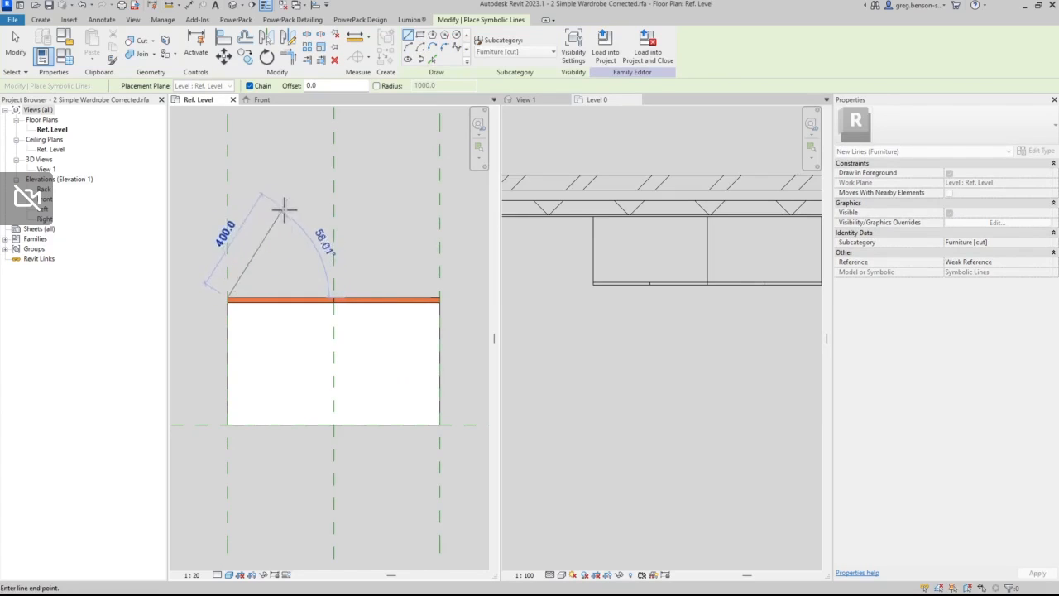
- Finish the symbolic line, about 410 mm long, from the door panel's upper-left corner to the centre reference plane
{"action": "scroll", "coordinate": [319, 281], "scroll_direction": "up", "scroll_amount": 3}
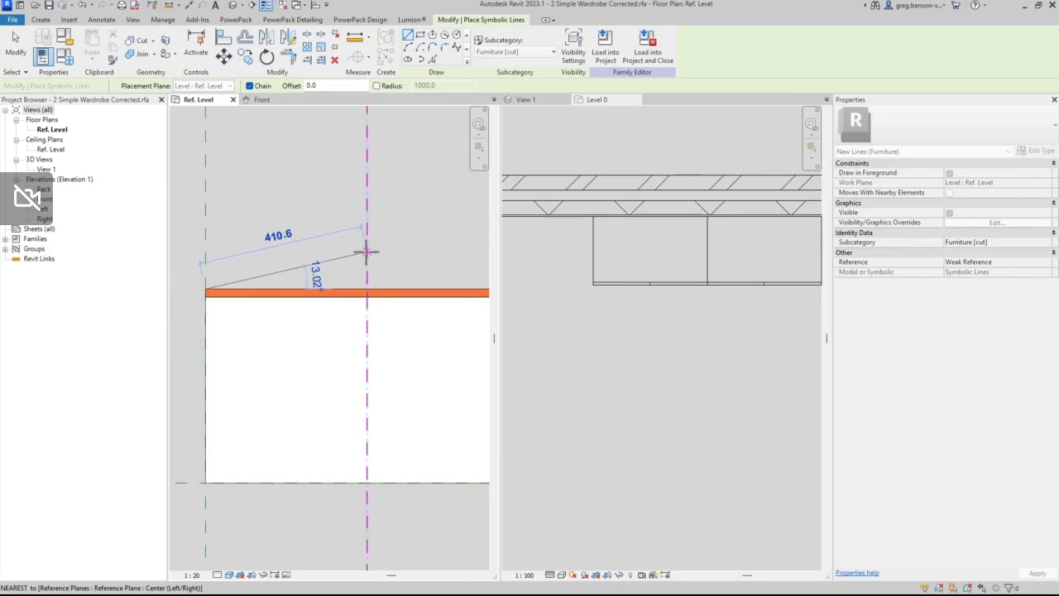
{"action": "left_click", "coordinate": [367, 252]}
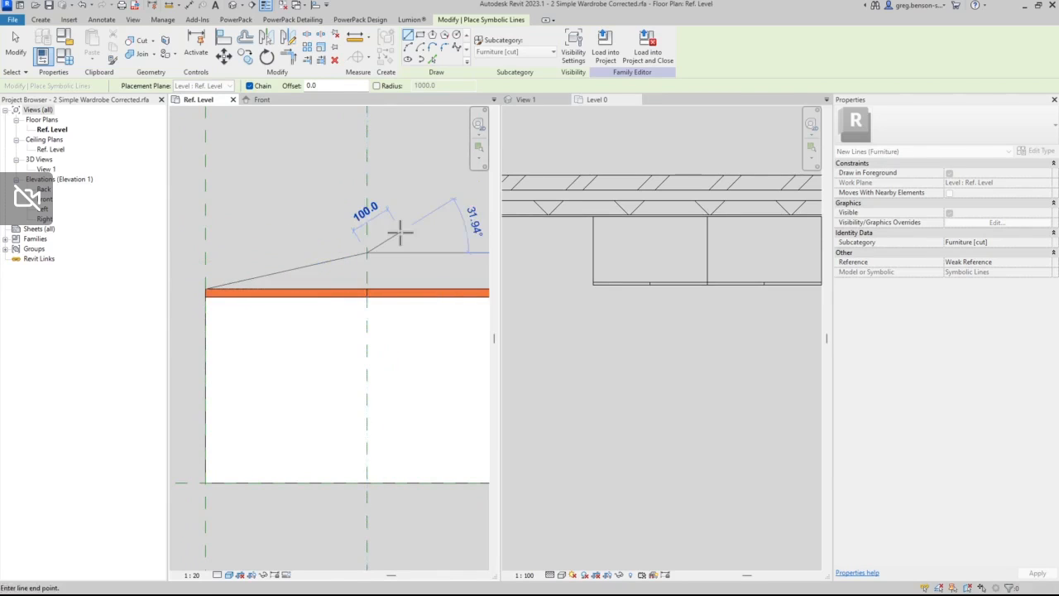
{"action": "key", "text": "Escape"}
{"action": "key", "text": "Escape"}
{"action": "left_click", "coordinate": [338, 266]}
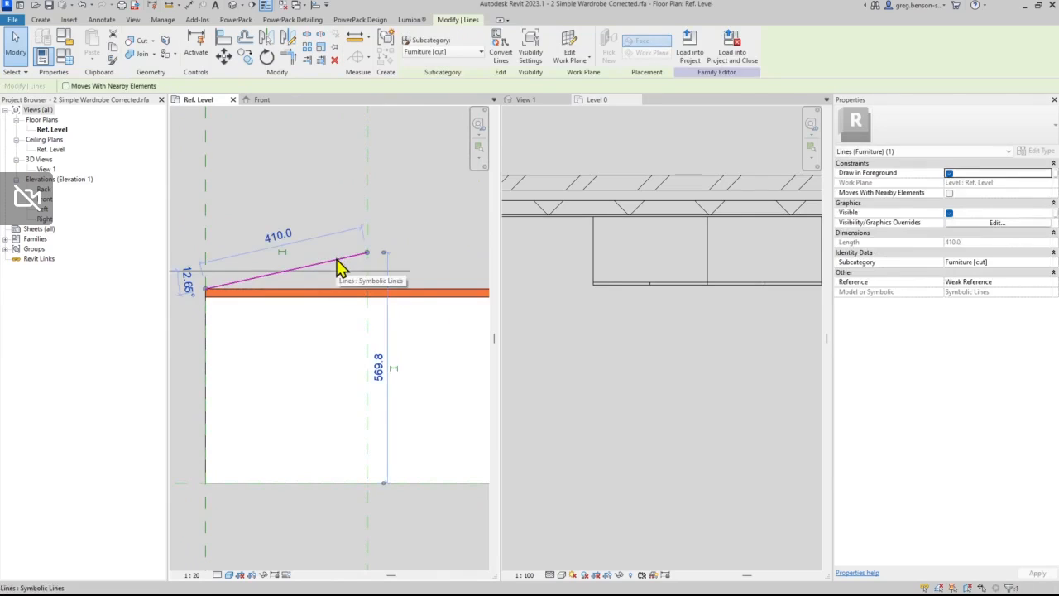
{"action": "key", "text": "Escape"}
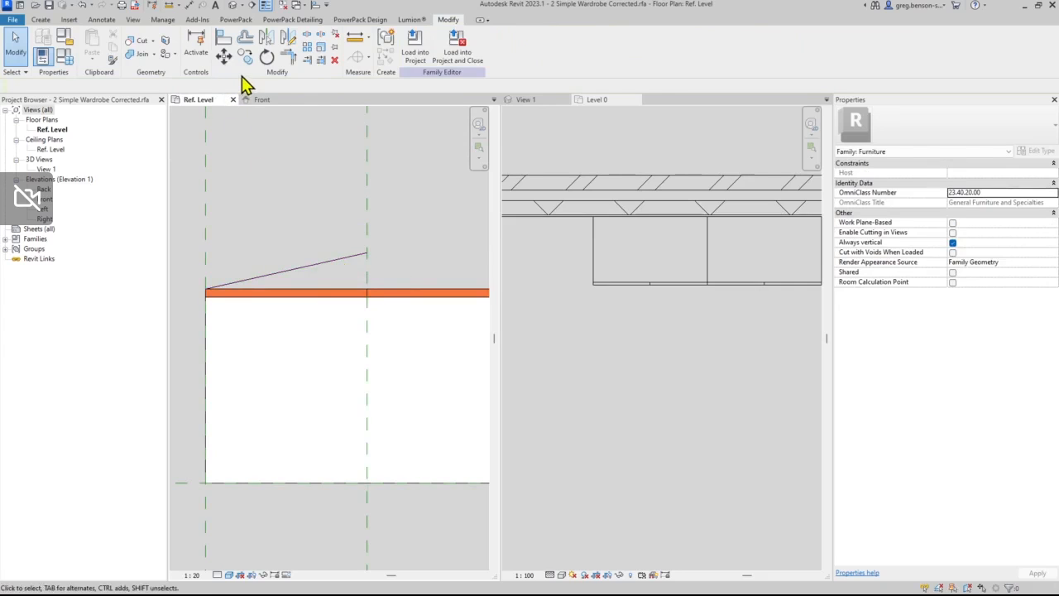
- Place an angular dimension between the door panel's top edge and the sloping symbolic line
{"action": "left_click", "coordinate": [190, 6]}
{"action": "left_click", "coordinate": [446, 49]}
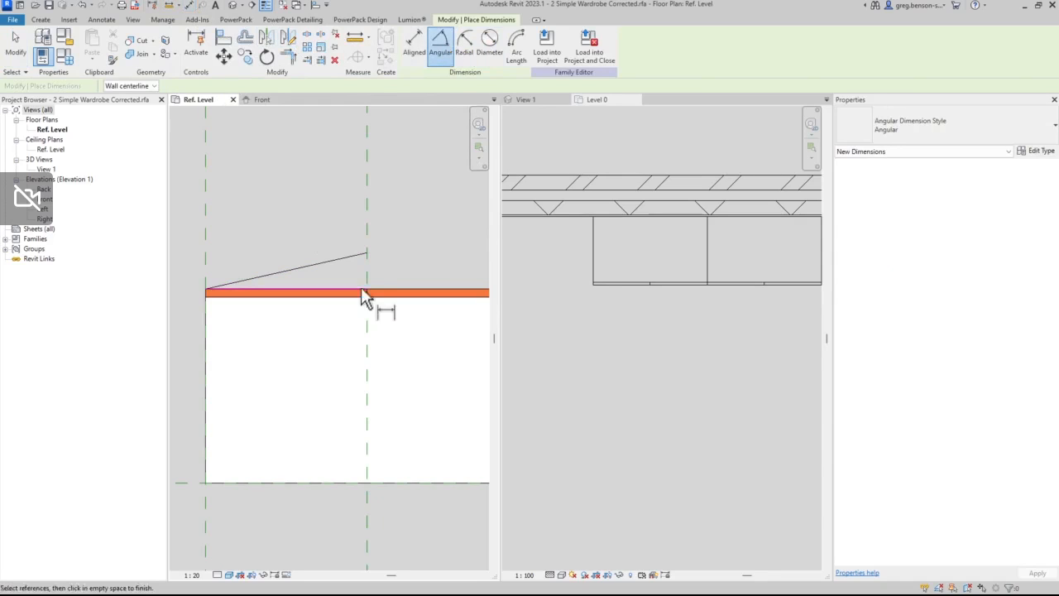
{"action": "left_click", "coordinate": [332, 291]}
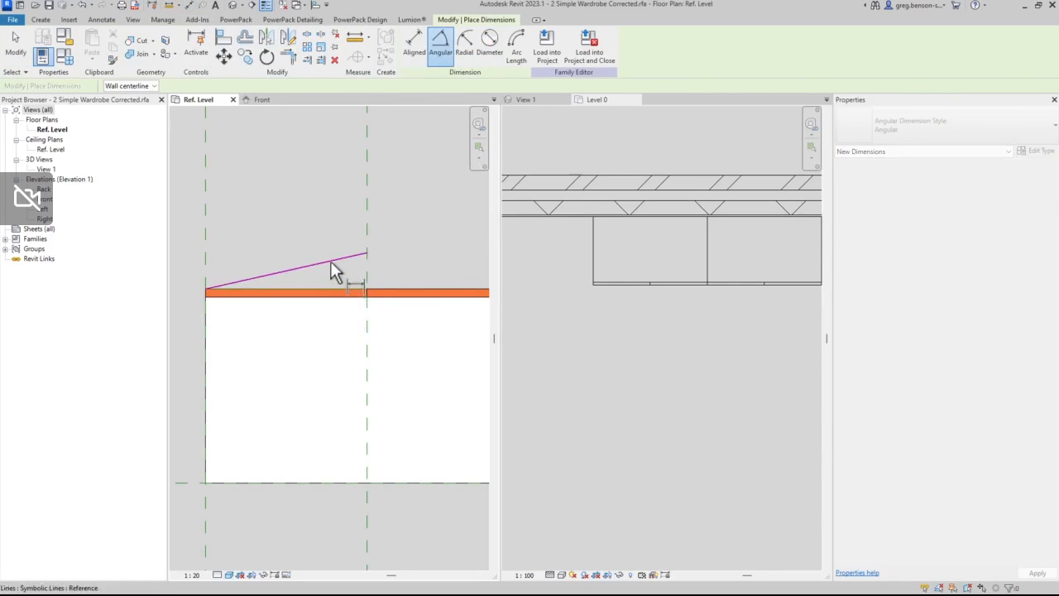
{"action": "left_click", "coordinate": [331, 260]}
{"action": "left_click", "coordinate": [428, 255]}
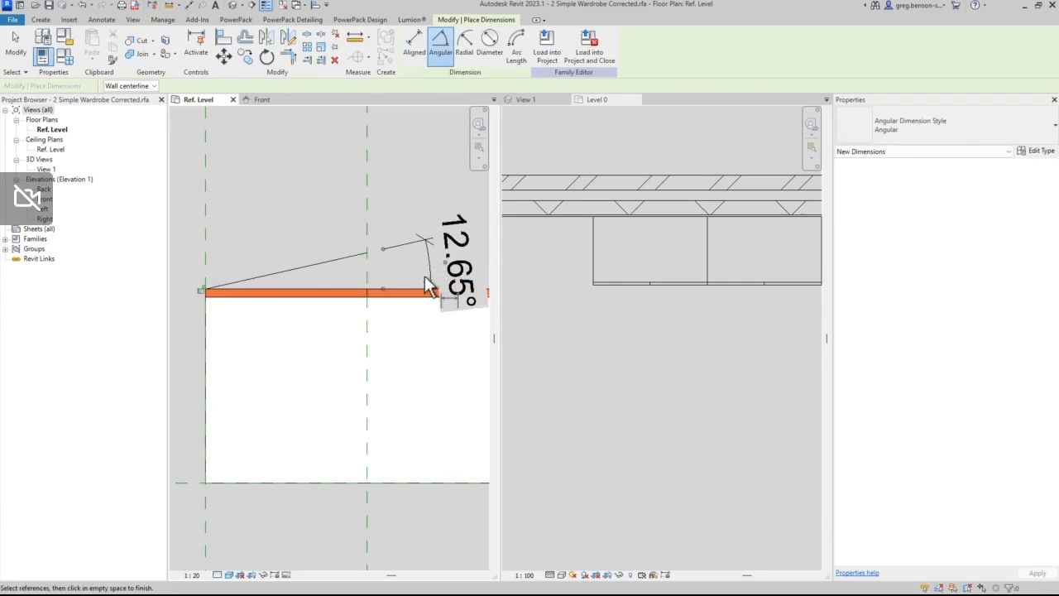
{"action": "key", "text": "Escape"}
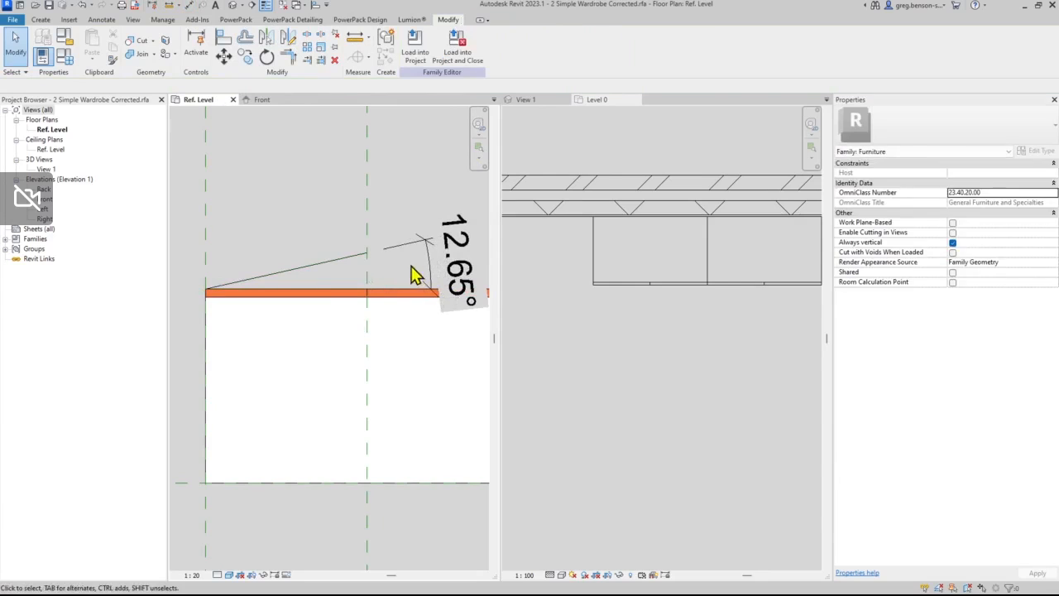
- Set the sloping line's angle to 12° and delete the angular dimension
{"action": "left_click", "coordinate": [327, 268]}
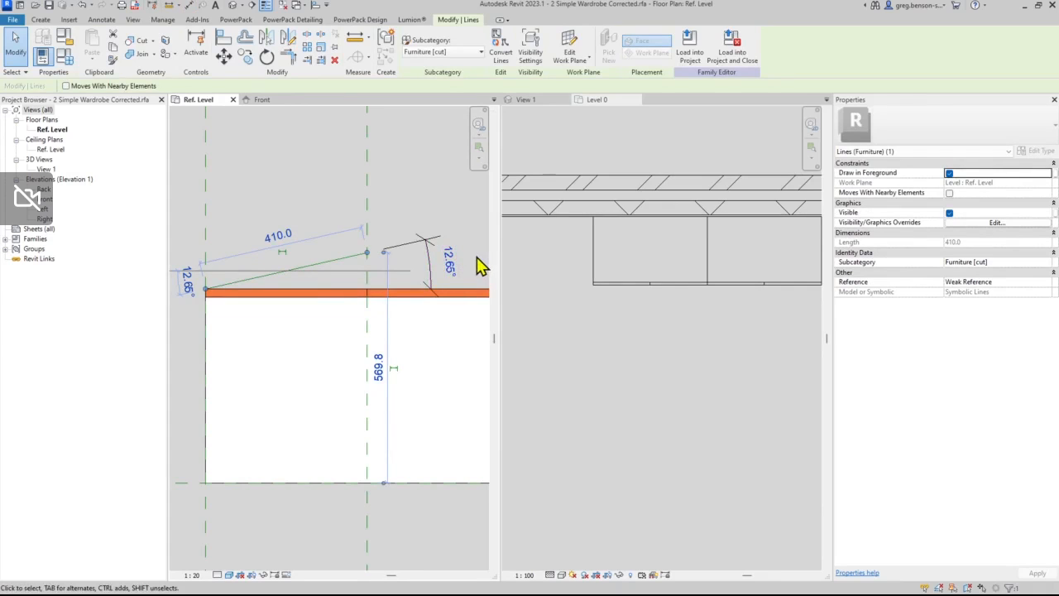
{"action": "left_click", "coordinate": [447, 259]}
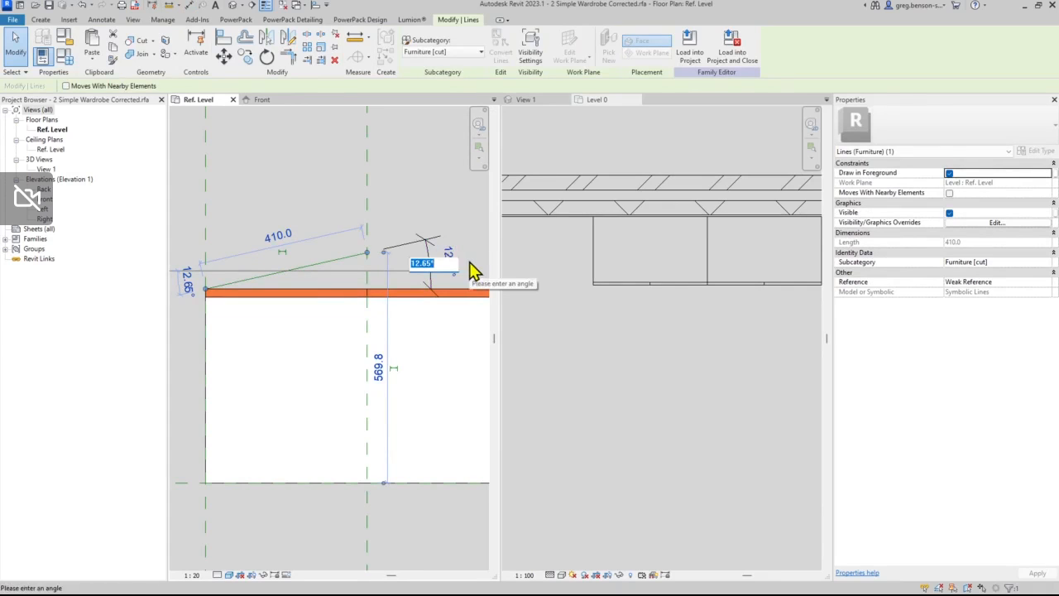
{"action": "type", "text": "12"}
{"action": "key", "text": "Return"}
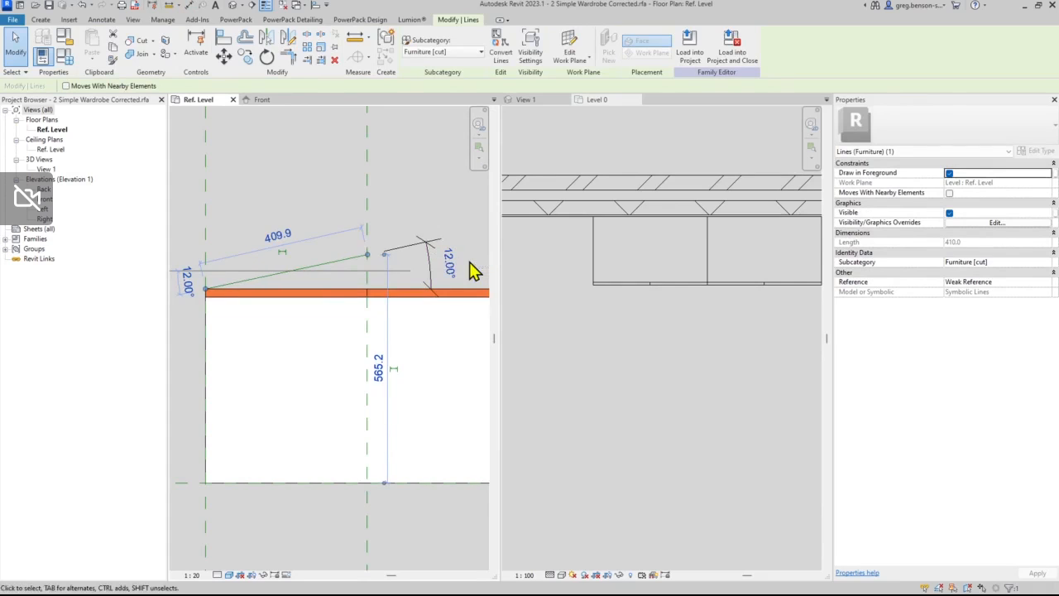
{"action": "left_click", "coordinate": [470, 264]}
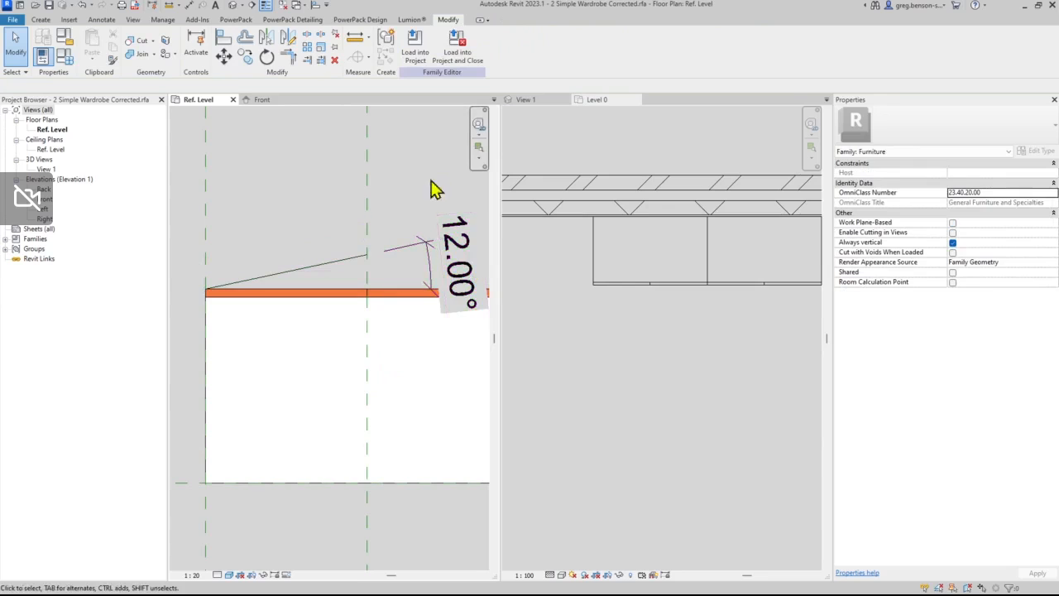
{"action": "left_click", "coordinate": [417, 247]}
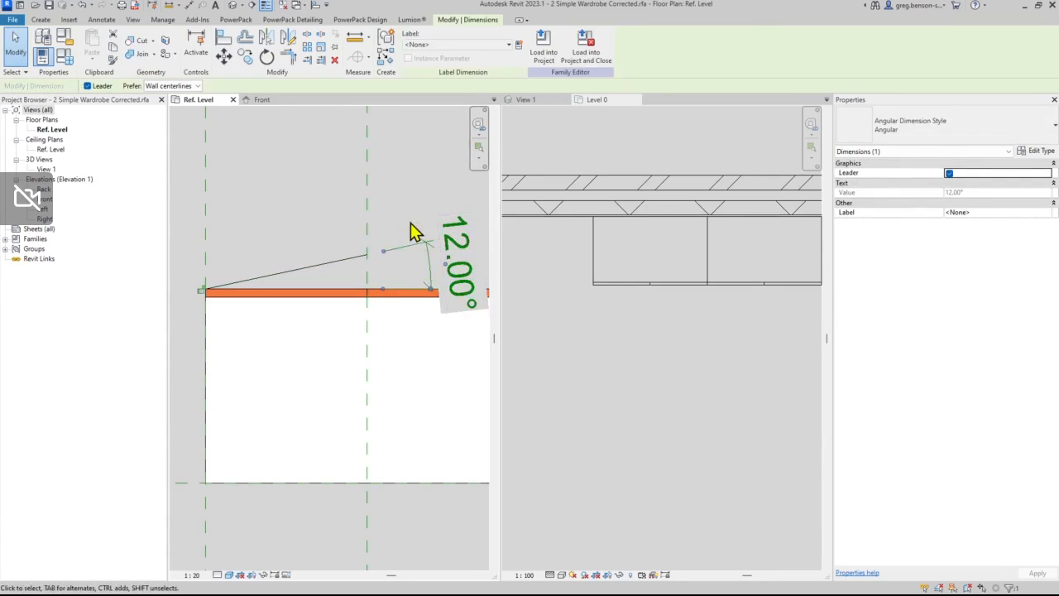
{"action": "left_click", "coordinate": [337, 65]}
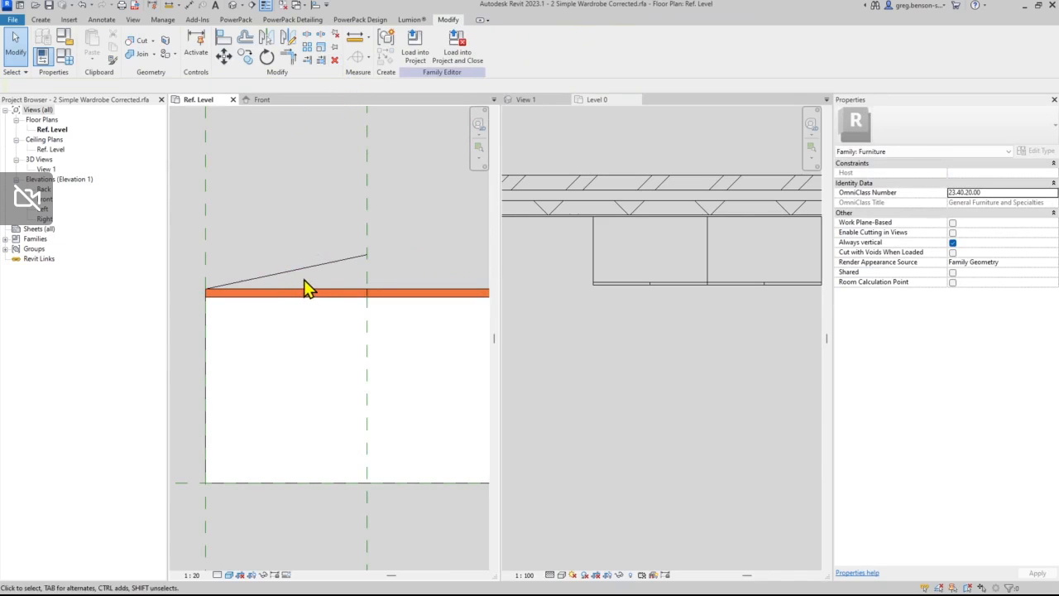
- Draw a 15 mm symbolic line in the Furniture [cut] subcategory from the sloping line's upper end, perpendicular to it
{"action": "scroll", "coordinate": [306, 288], "scroll_direction": "up", "scroll_amount": 2}
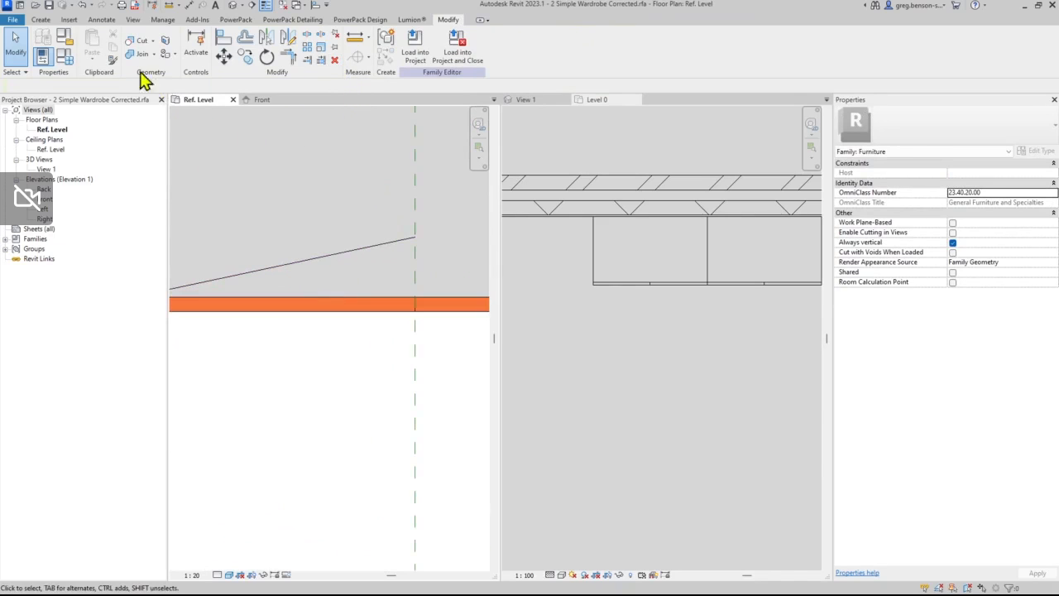
{"action": "left_click", "coordinate": [100, 21]}
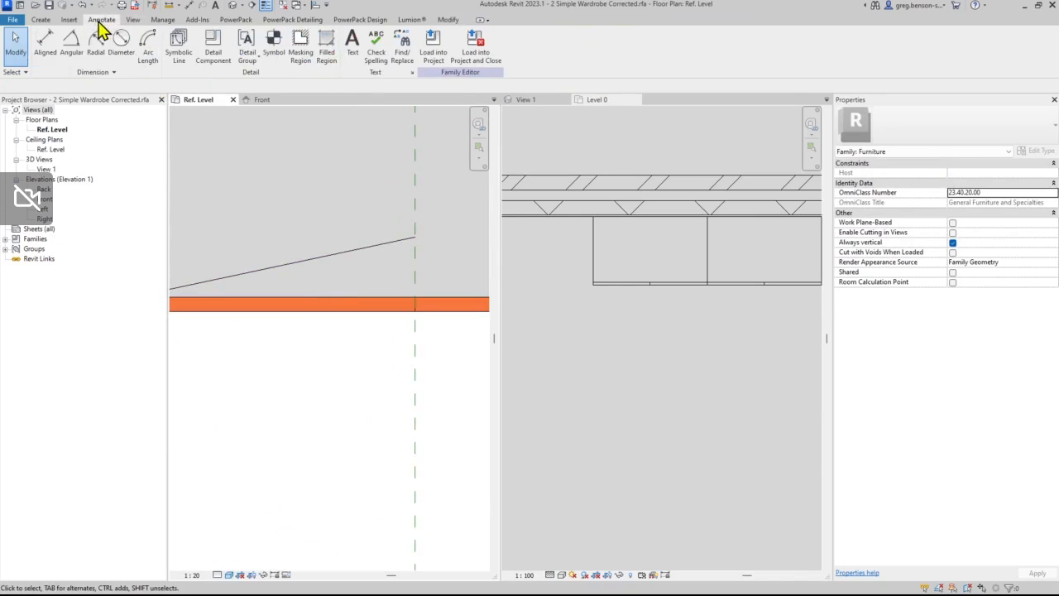
{"action": "left_click", "coordinate": [178, 54]}
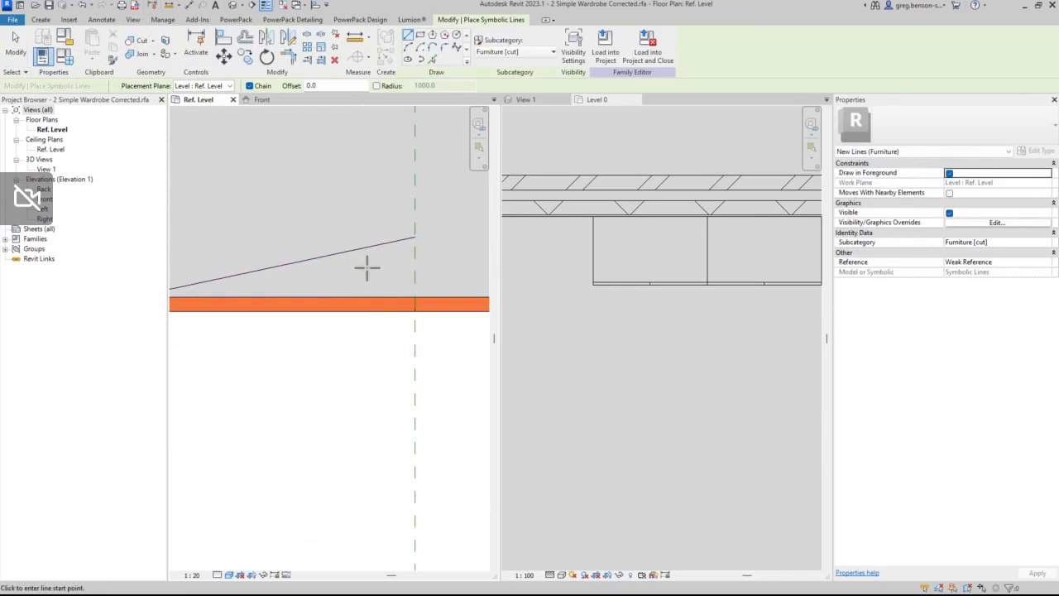
{"action": "middle_click_drag", "start_coordinate": [367, 266], "coordinate": [407, 234]}
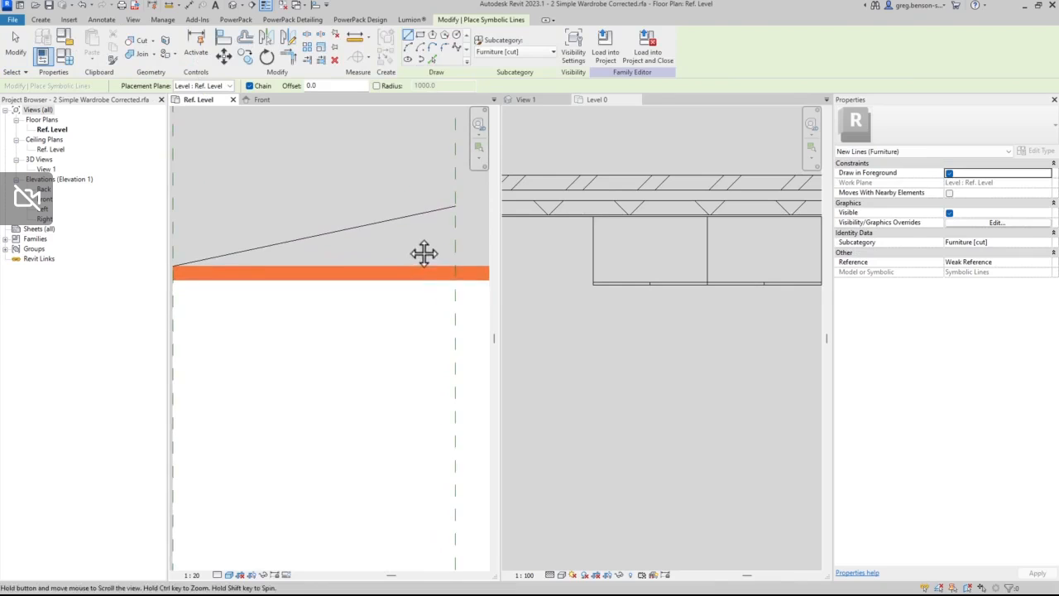
{"action": "left_click", "coordinate": [455, 205]}
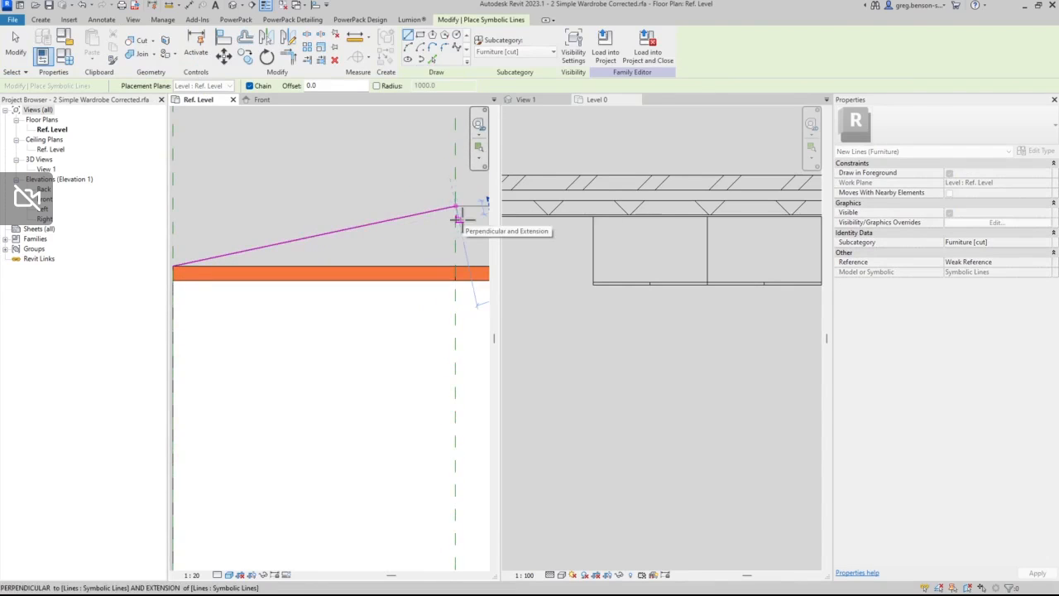
{"action": "middle_click_drag", "start_coordinate": [478, 234], "coordinate": [428, 227]}
{"action": "scroll", "coordinate": [428, 226], "scroll_direction": "up", "scroll_amount": 2}
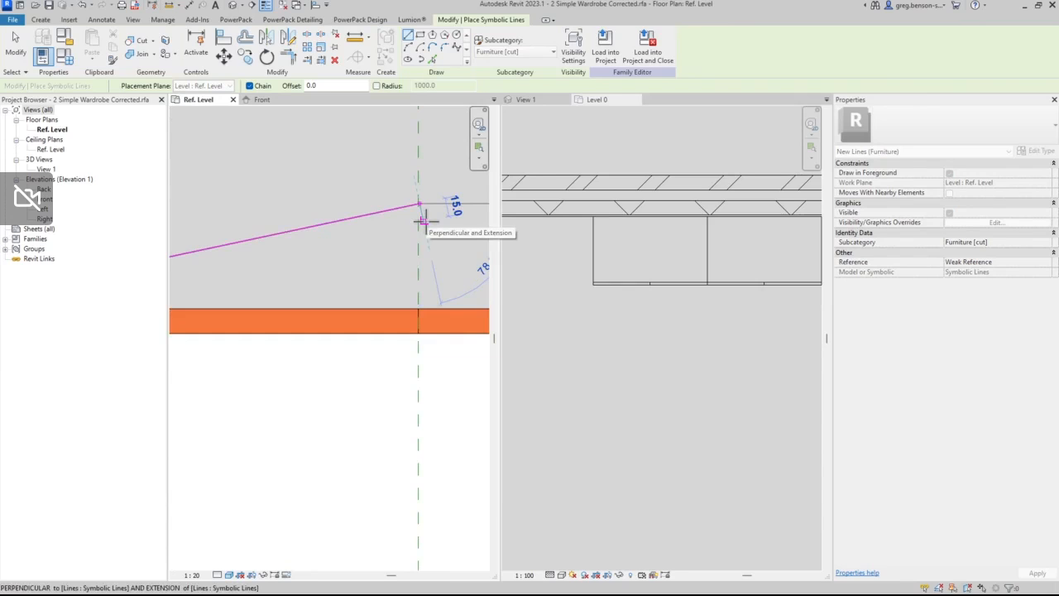
{"action": "left_click", "coordinate": [422, 219]}
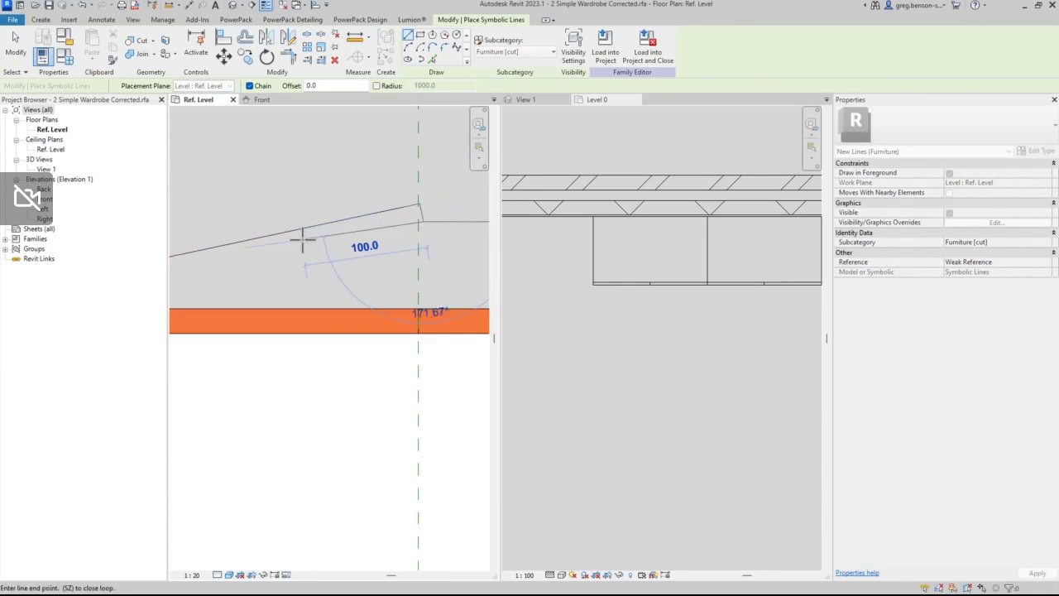
- Draw a second long symbolic line from the short end line back to the door panel's lower-left corner
{"action": "scroll", "coordinate": [303, 246], "scroll_direction": "down", "scroll_amount": 2}
{"action": "scroll", "coordinate": [298, 246], "scroll_direction": "down", "scroll_amount": 1}
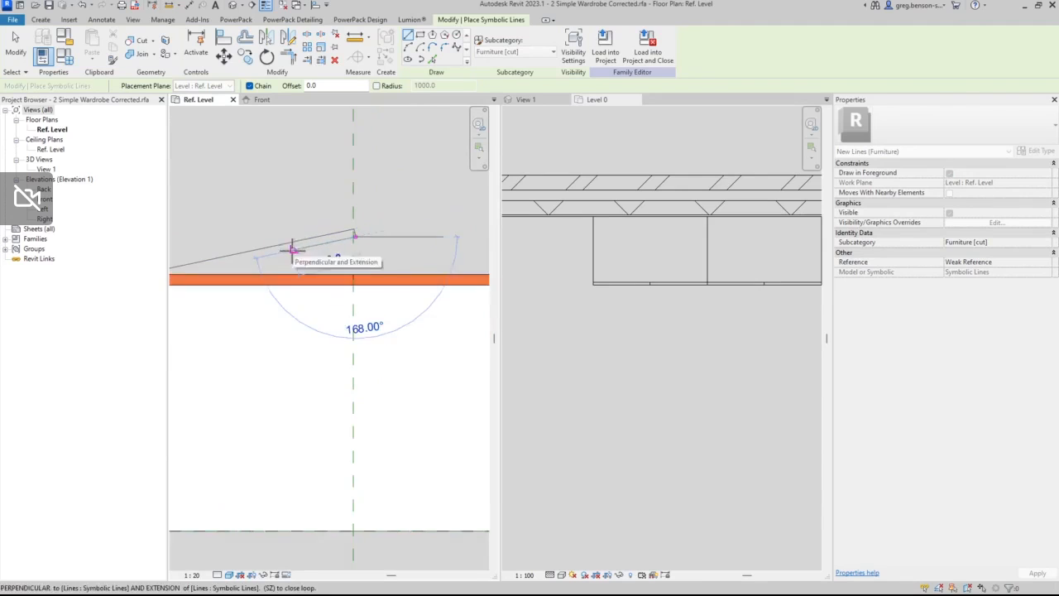
{"action": "middle_click_drag", "start_coordinate": [294, 246], "coordinate": [373, 217]}
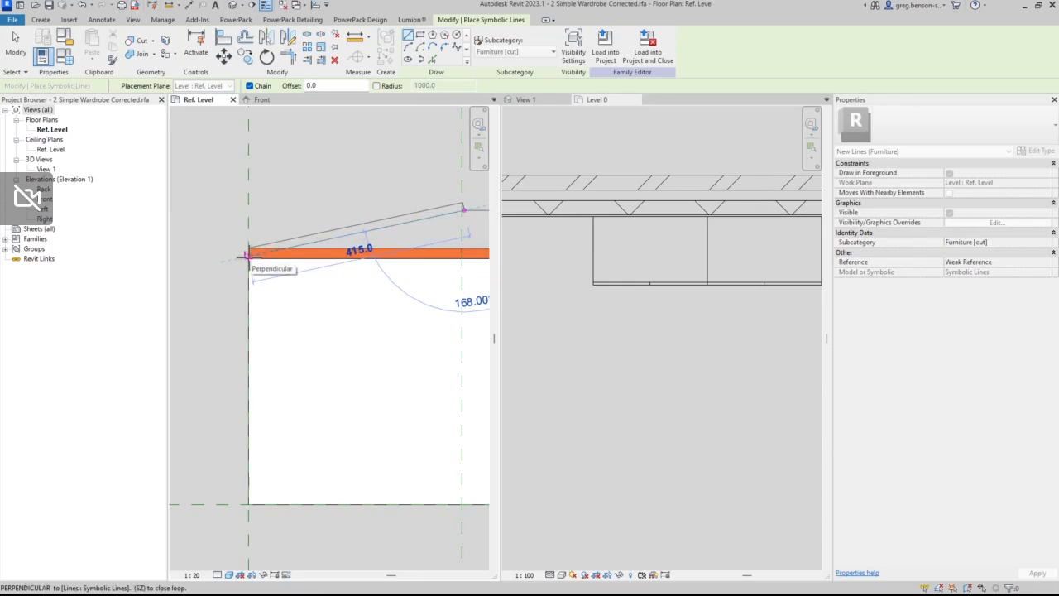
{"action": "scroll", "coordinate": [248, 254], "scroll_direction": "up", "scroll_amount": 2}
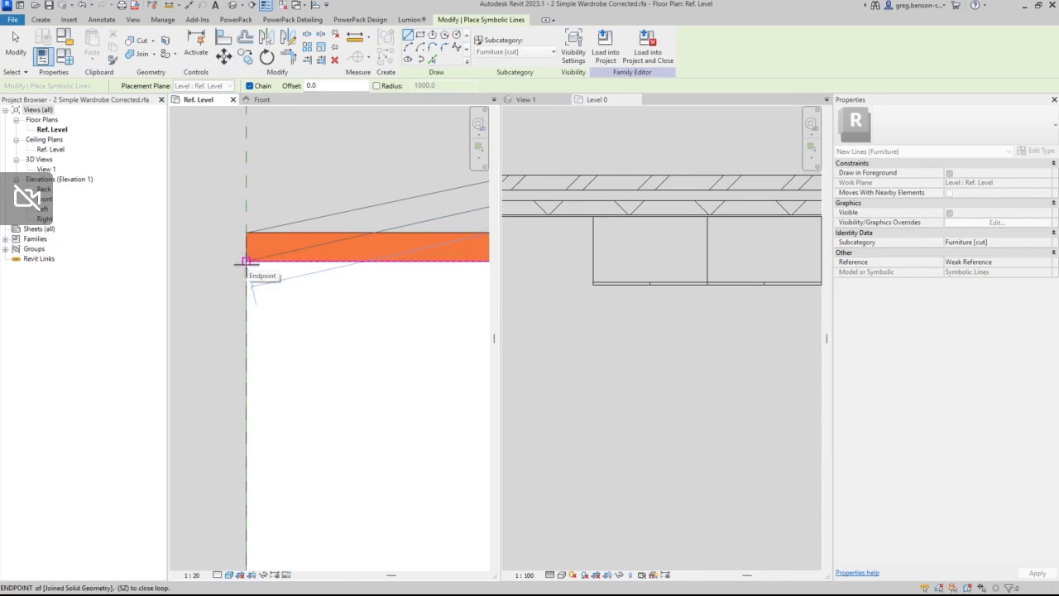
{"action": "left_click", "coordinate": [245, 262]}
{"action": "key", "text": "Escape"}
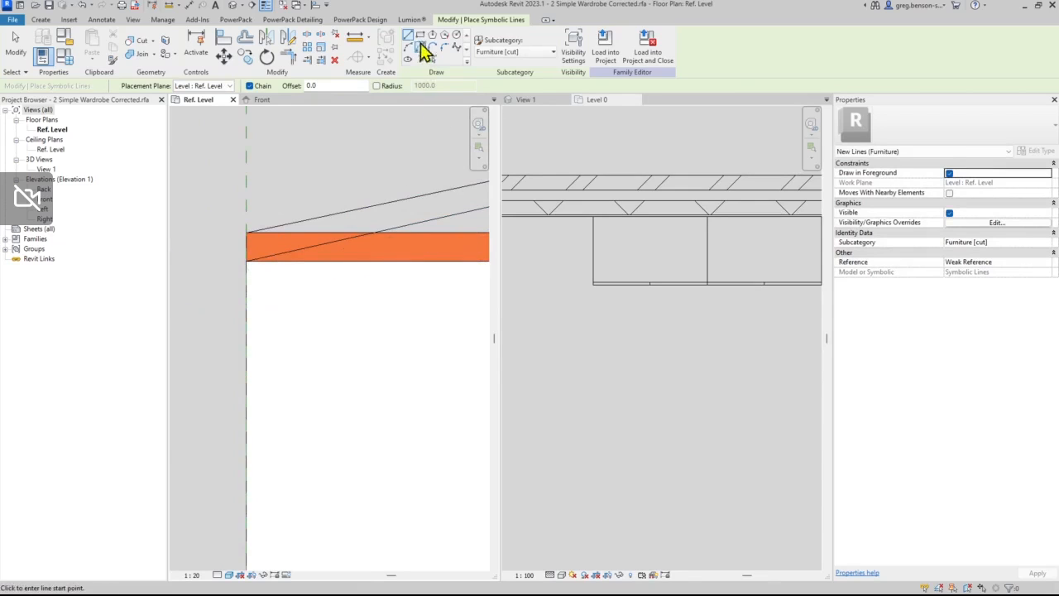
- Close the hinge end of the open door outline with a short symbolic line perpendicular to the sloping line
{"action": "left_click", "coordinate": [246, 232]}
{"action": "key", "text": "Escape"}
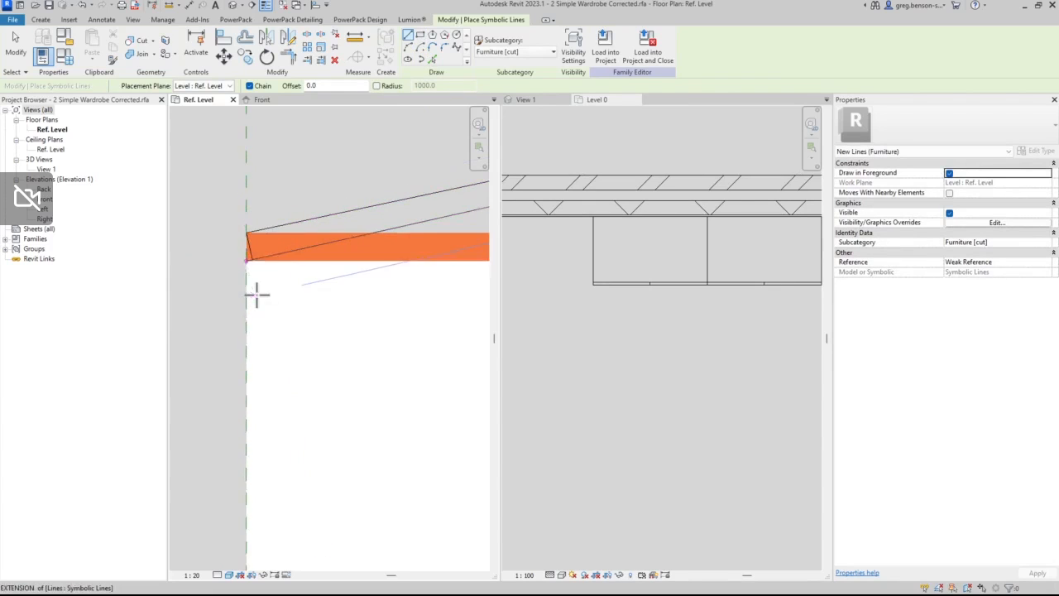
{"action": "scroll", "coordinate": [256, 292], "scroll_direction": "down", "scroll_amount": 1}
{"action": "scroll", "coordinate": [256, 291], "scroll_direction": "down", "scroll_amount": 1}
{"action": "middle_click_drag", "start_coordinate": [347, 293], "coordinate": [302, 305]}
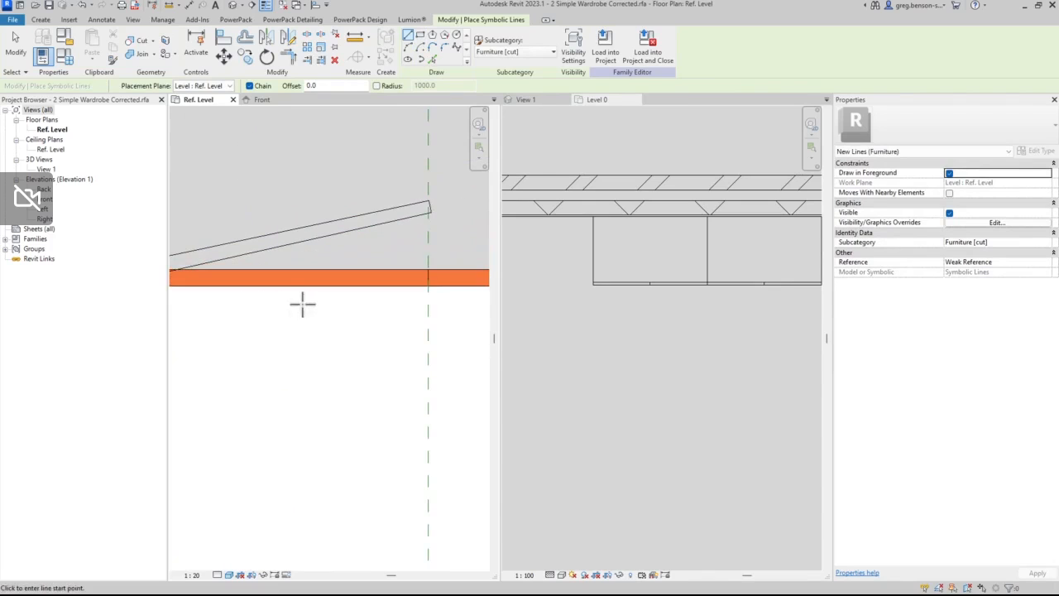
{"action": "key", "text": "Escape"}
- Measure the thickness of the closed door panel
{"action": "left_click", "coordinate": [355, 42]}
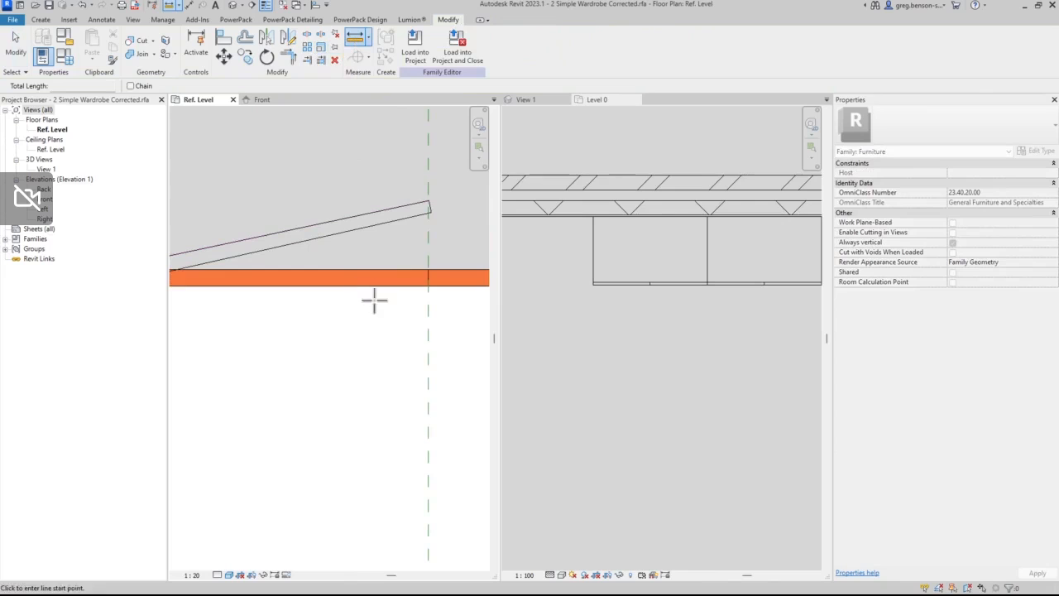
{"action": "left_click", "coordinate": [380, 268]}
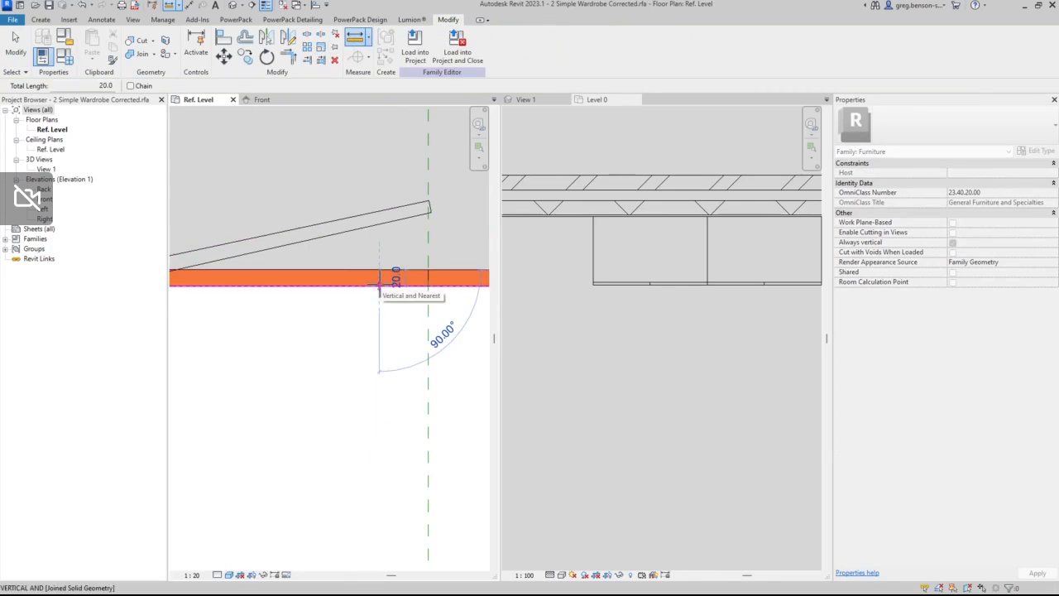
{"action": "key", "text": "Escape"}
{"action": "key", "text": "Escape"}
- Stretch the short line at the open door's free end to 20 mm, thickening the outline
{"action": "scroll", "coordinate": [431, 220], "scroll_direction": "up", "scroll_amount": 3}
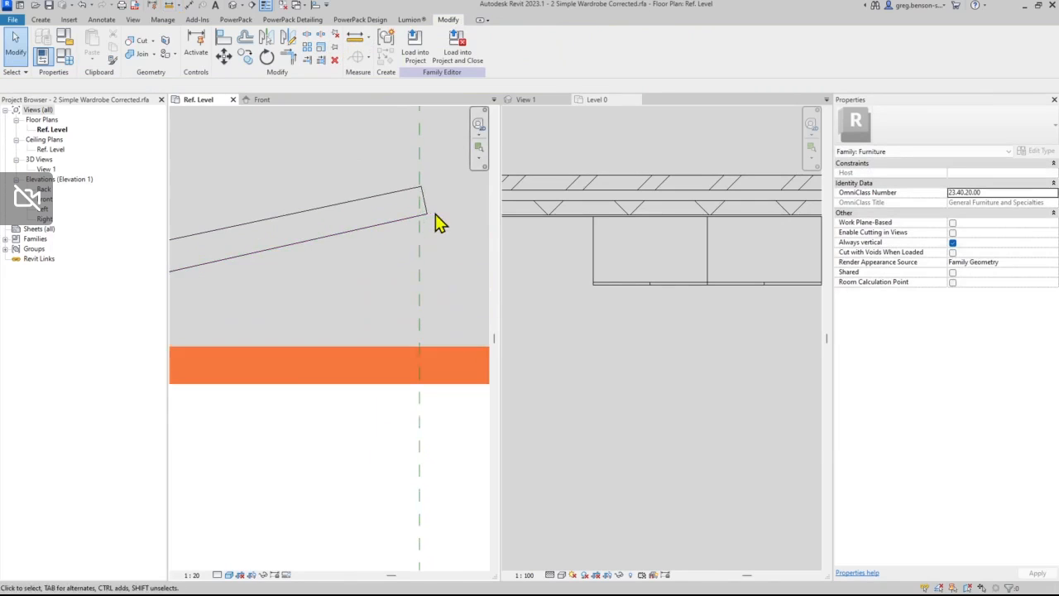
{"action": "left_click", "coordinate": [418, 219]}
{"action": "key", "text": "Escape"}
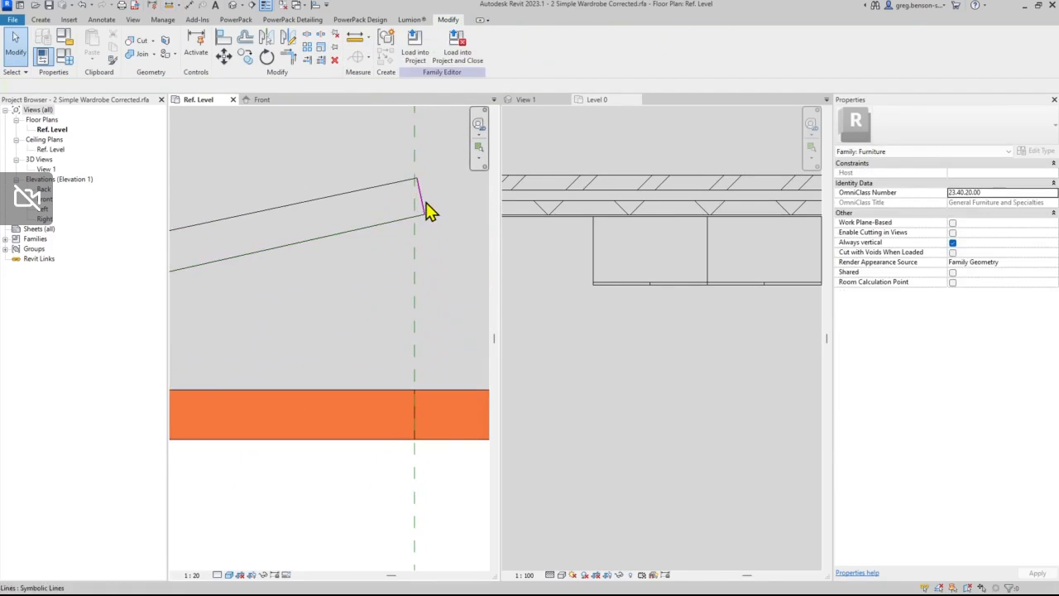
{"action": "left_click", "coordinate": [429, 212]}
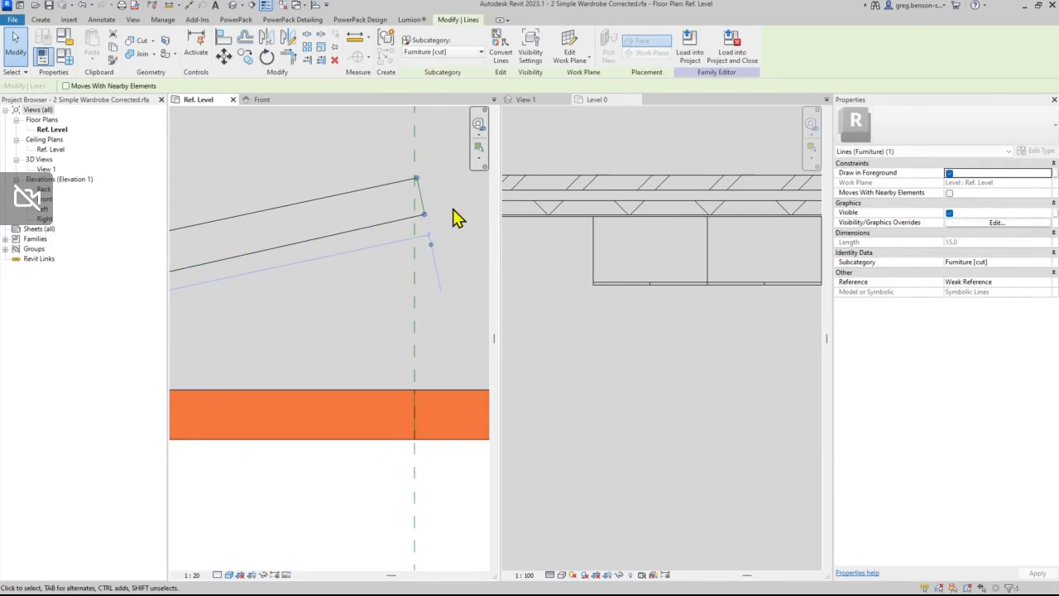
{"action": "left_click_drag", "start_coordinate": [425, 219], "coordinate": [428, 225]}
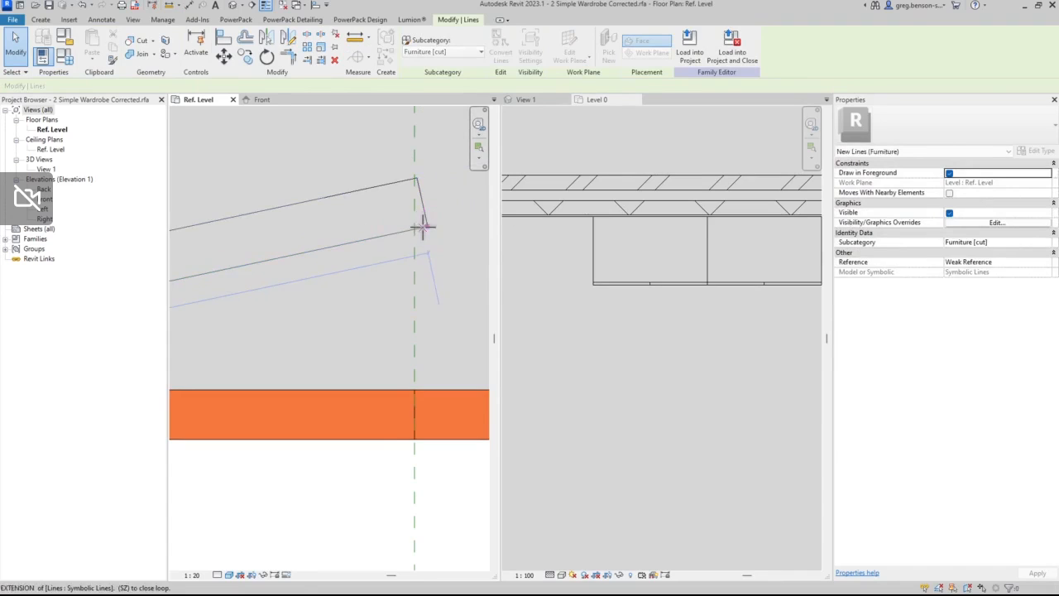
{"action": "left_click", "coordinate": [460, 276]}
- Move the open door's short end line so its lower corner meets the centre reference plane
{"action": "scroll", "coordinate": [455, 267], "scroll_direction": "down", "scroll_amount": 5}
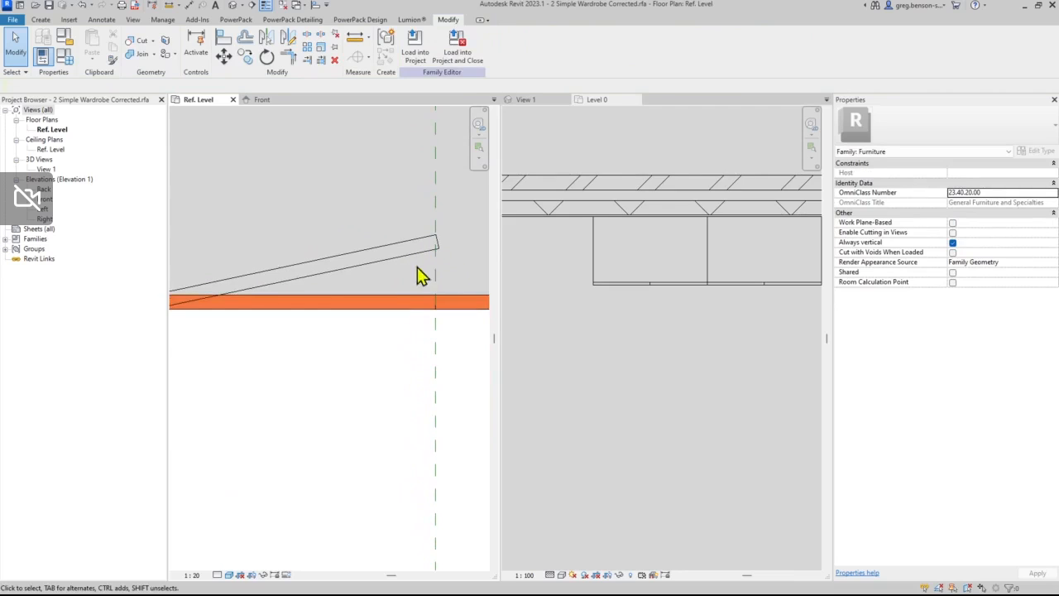
{"action": "scroll", "coordinate": [409, 258], "scroll_direction": "up", "scroll_amount": 4}
{"action": "middle_click_drag", "start_coordinate": [461, 288], "coordinate": [386, 298]}
{"action": "left_click_drag", "start_coordinate": [397, 232], "coordinate": [376, 225]}
{"action": "scroll", "coordinate": [398, 237], "scroll_direction": "up", "scroll_amount": 3}
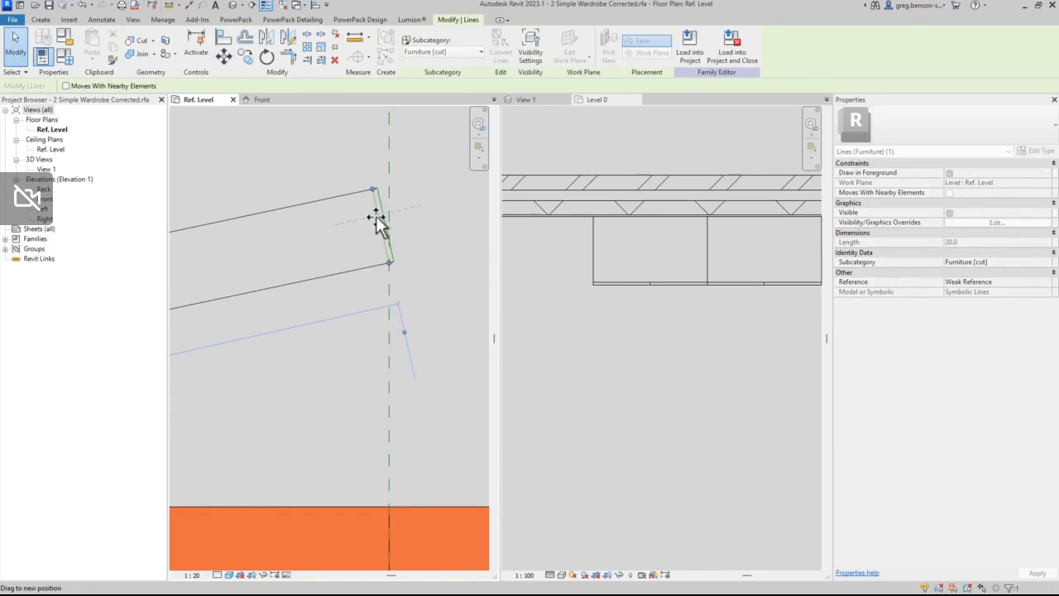
{"action": "left_click_drag", "start_coordinate": [377, 223], "coordinate": [378, 218]}
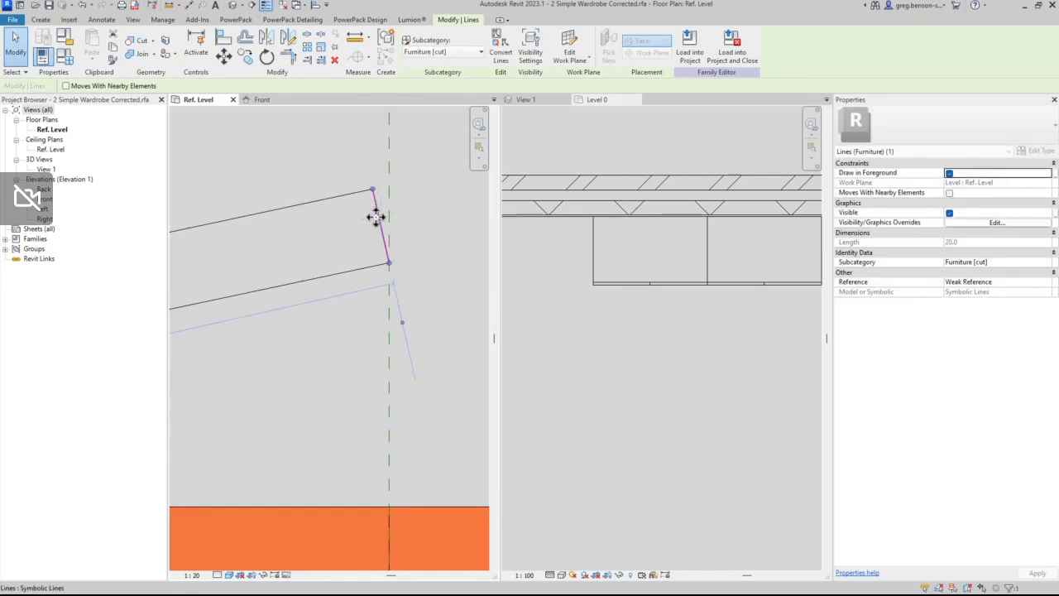
{"action": "left_click", "coordinate": [407, 237]}
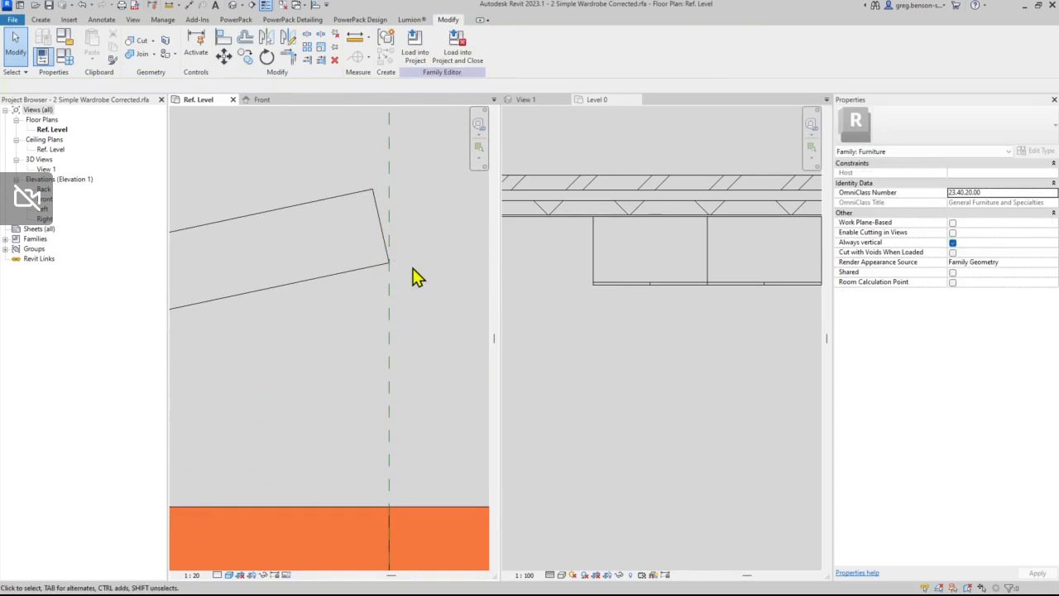
{"action": "scroll", "coordinate": [419, 255], "scroll_direction": "down", "scroll_amount": 5}
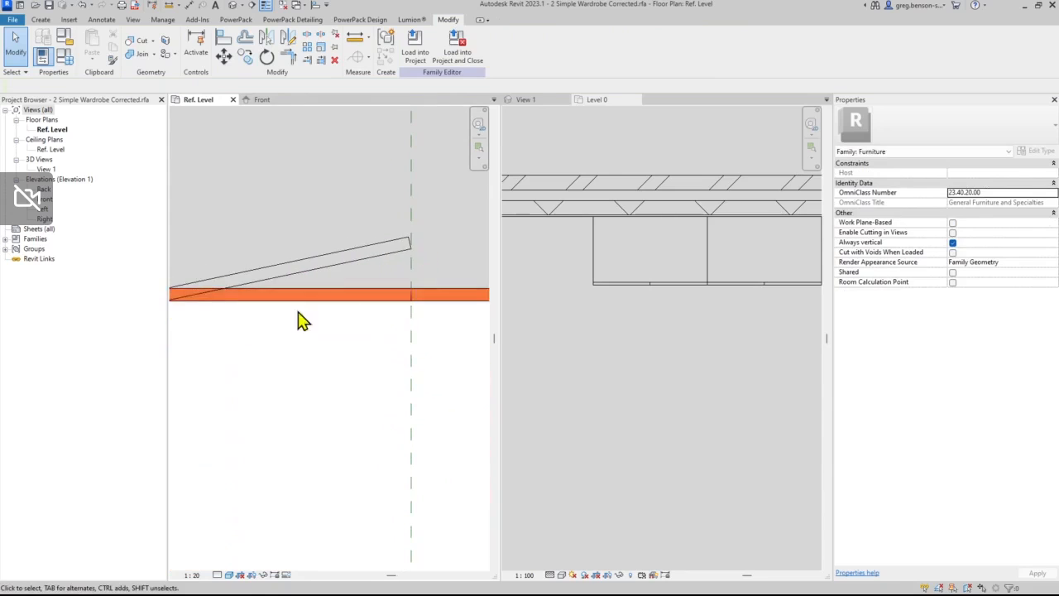
{"action": "middle_click_drag", "start_coordinate": [302, 321], "coordinate": [340, 314]}
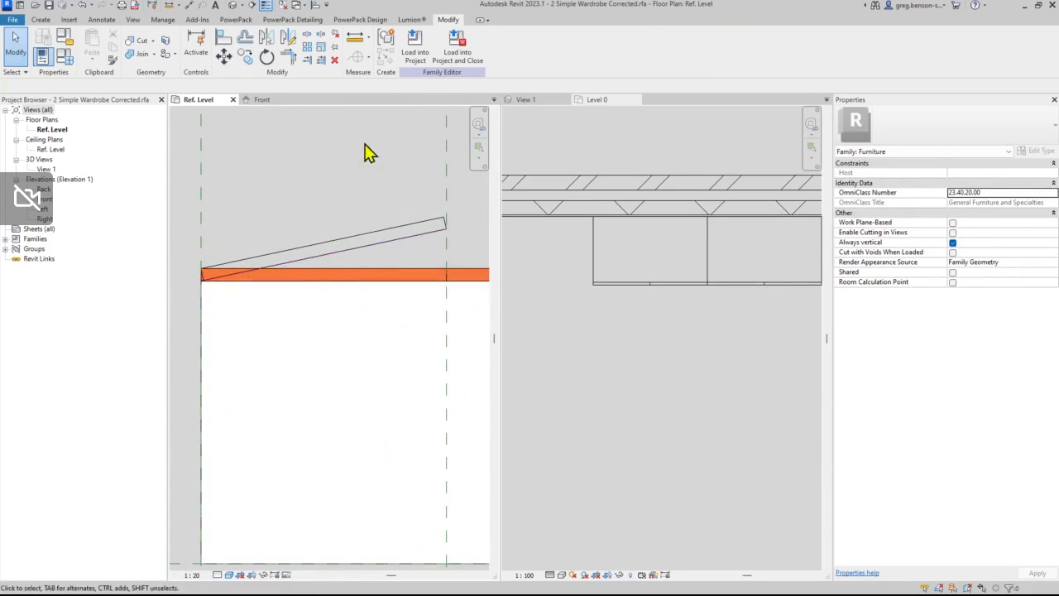
- Draw a symbolic swing arc in <Hidden Lines> [cut] from the closed door's front edge at the centre plane to the open door's outer corner
{"action": "left_click", "coordinate": [100, 22]}
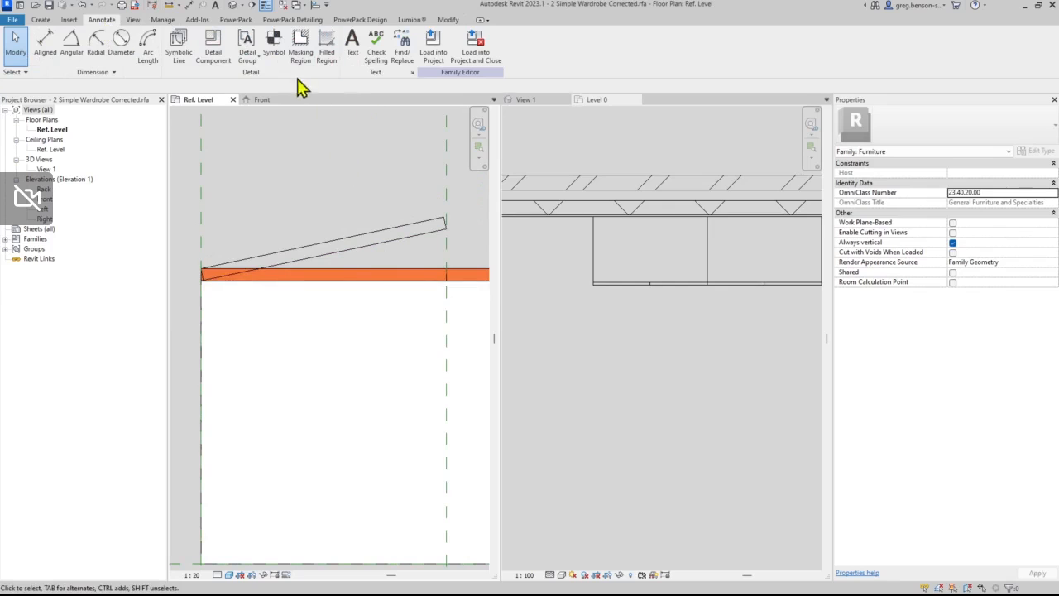
{"action": "left_click", "coordinate": [179, 51]}
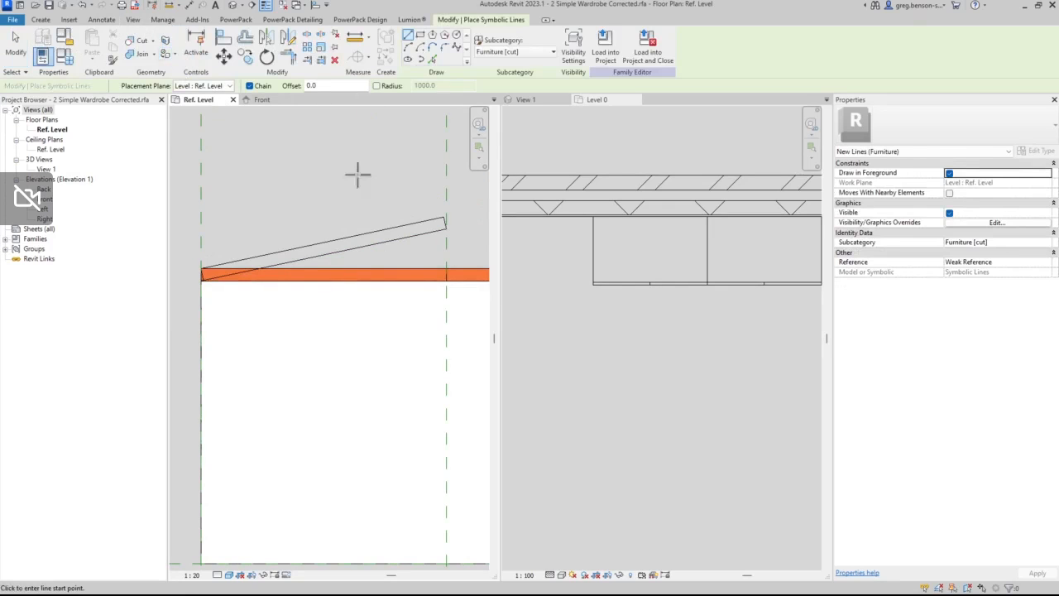
{"action": "left_click", "coordinate": [552, 52]}
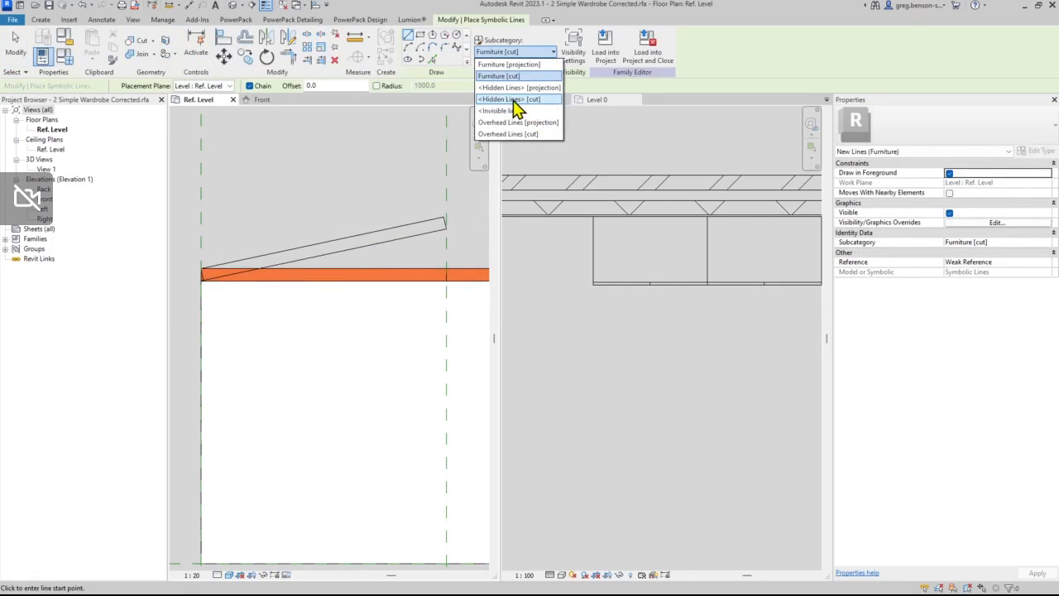
{"action": "left_click", "coordinate": [513, 100]}
{"action": "middle_click_drag", "start_coordinate": [473, 268], "coordinate": [428, 253]}
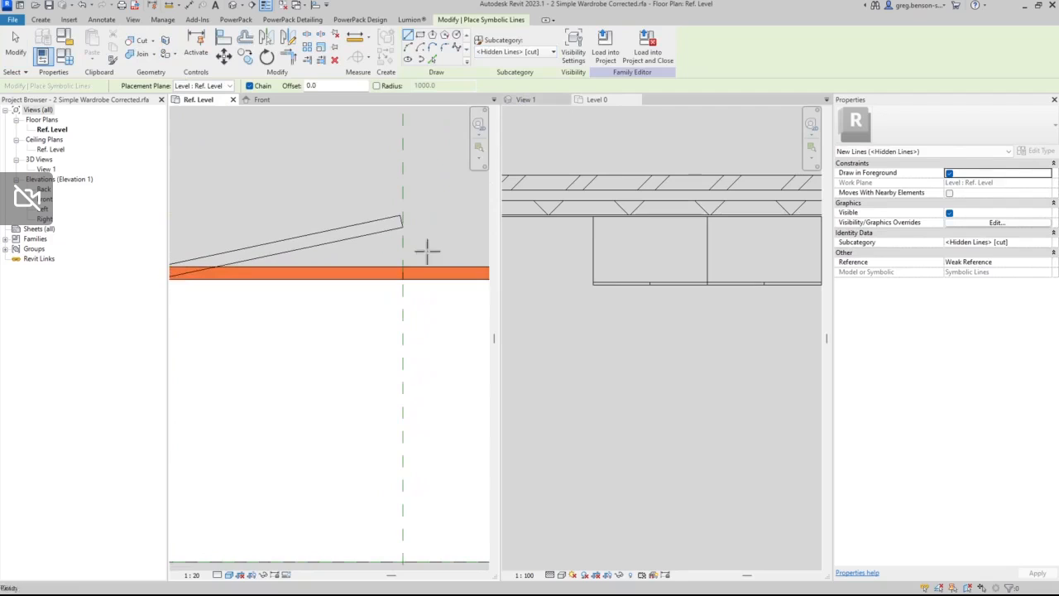
{"action": "left_click", "coordinate": [409, 50]}
{"action": "left_click", "coordinate": [403, 267]}
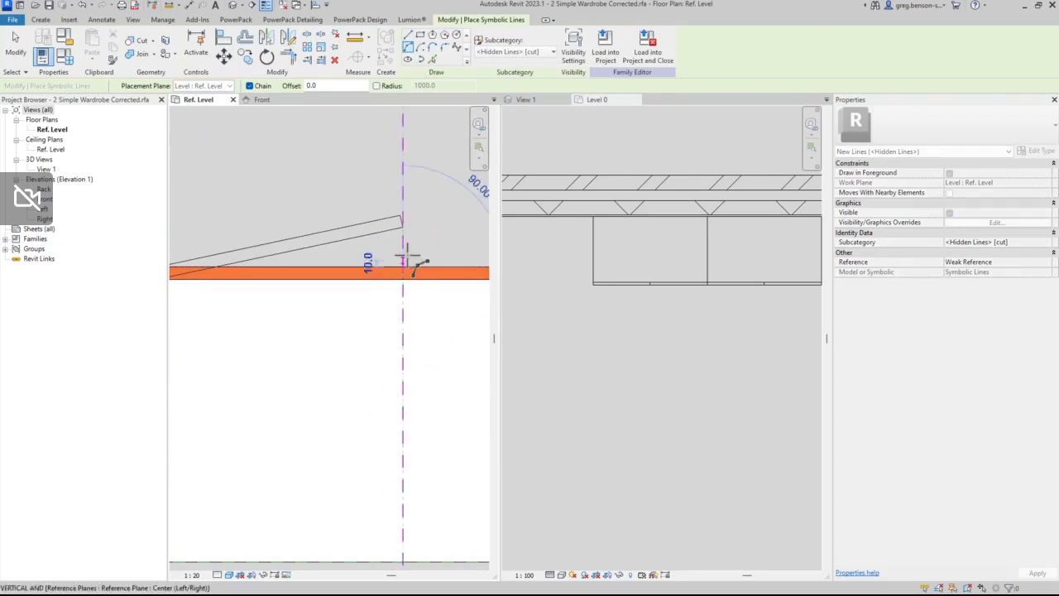
{"action": "scroll", "coordinate": [400, 237], "scroll_direction": "up", "scroll_amount": 2}
{"action": "scroll", "coordinate": [399, 234], "scroll_direction": "up", "scroll_amount": 2}
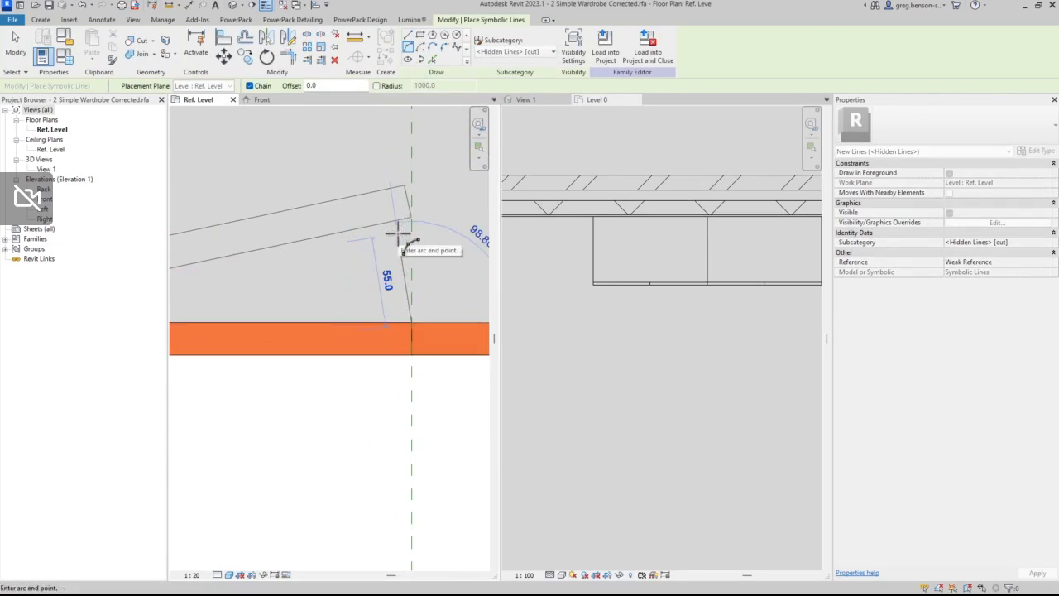
{"action": "middle_click_drag", "start_coordinate": [433, 248], "coordinate": [400, 231]}
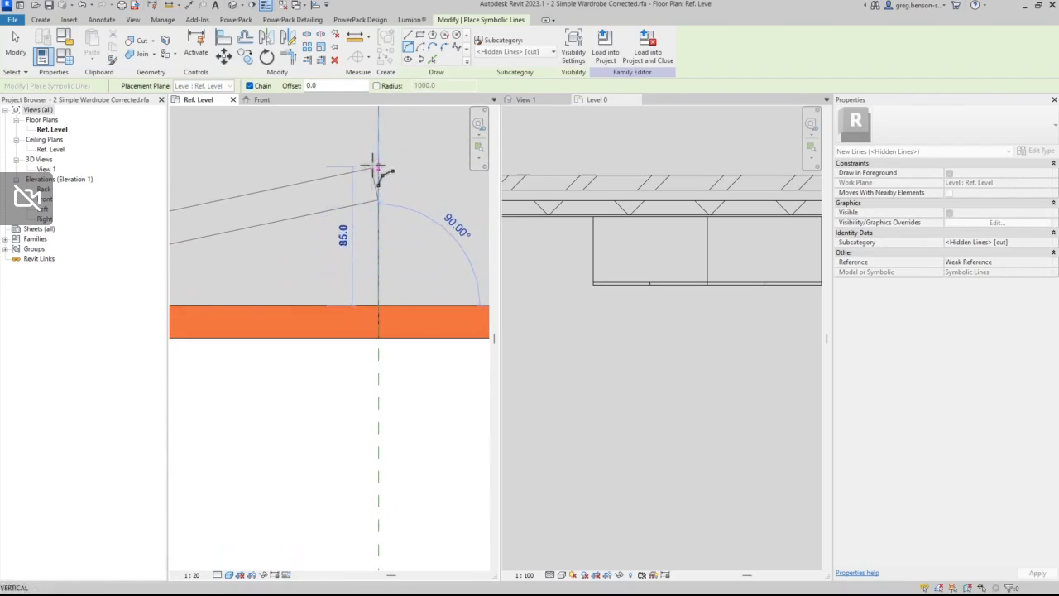
{"action": "left_click", "coordinate": [372, 171]}
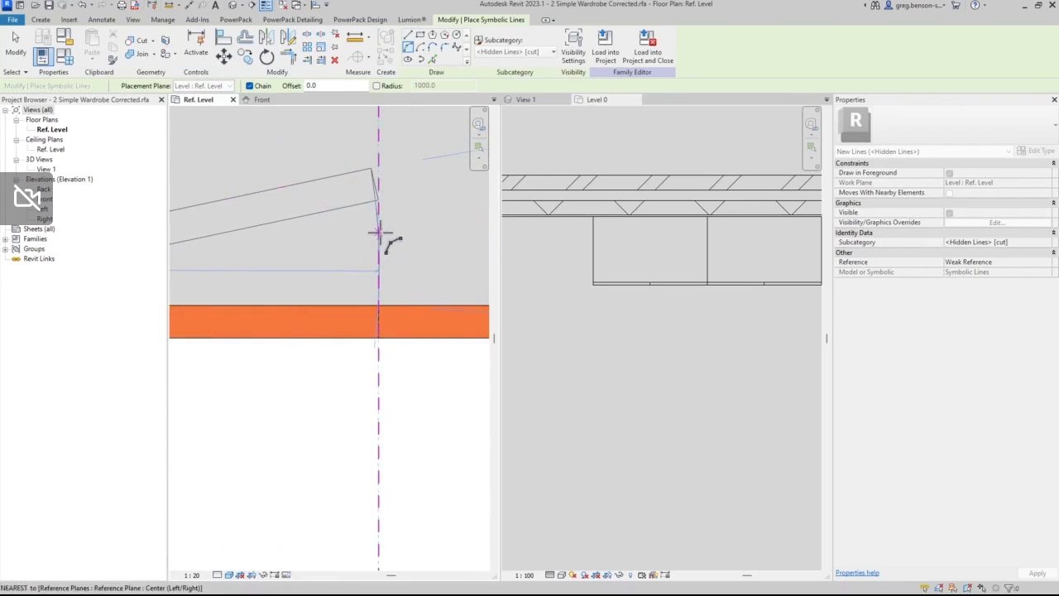
{"action": "left_click", "coordinate": [380, 236]}
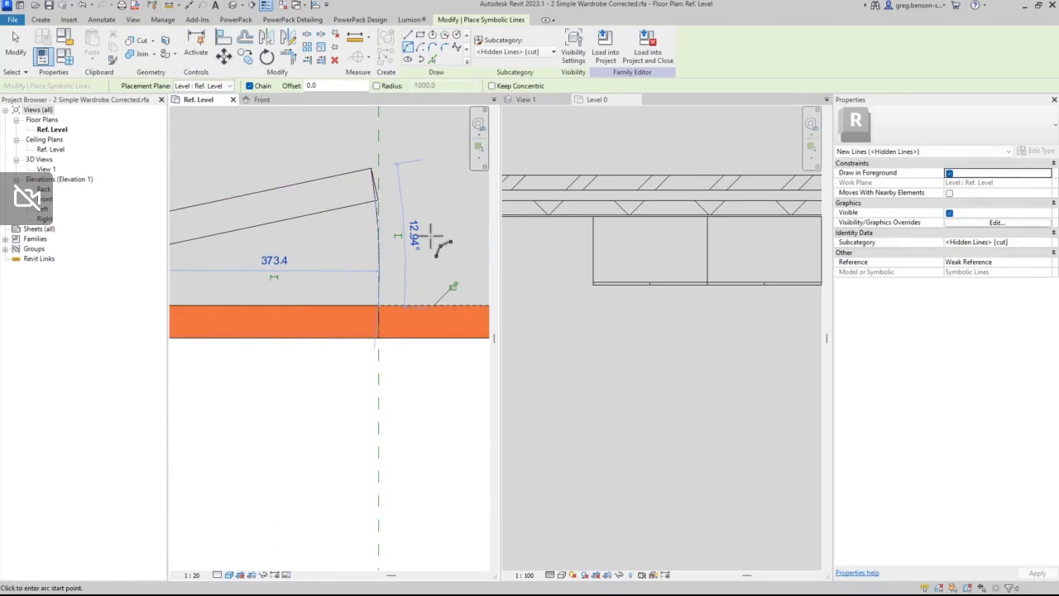
{"action": "key", "text": "Escape"}
{"action": "scroll", "coordinate": [421, 232], "scroll_direction": "down", "scroll_amount": 5}
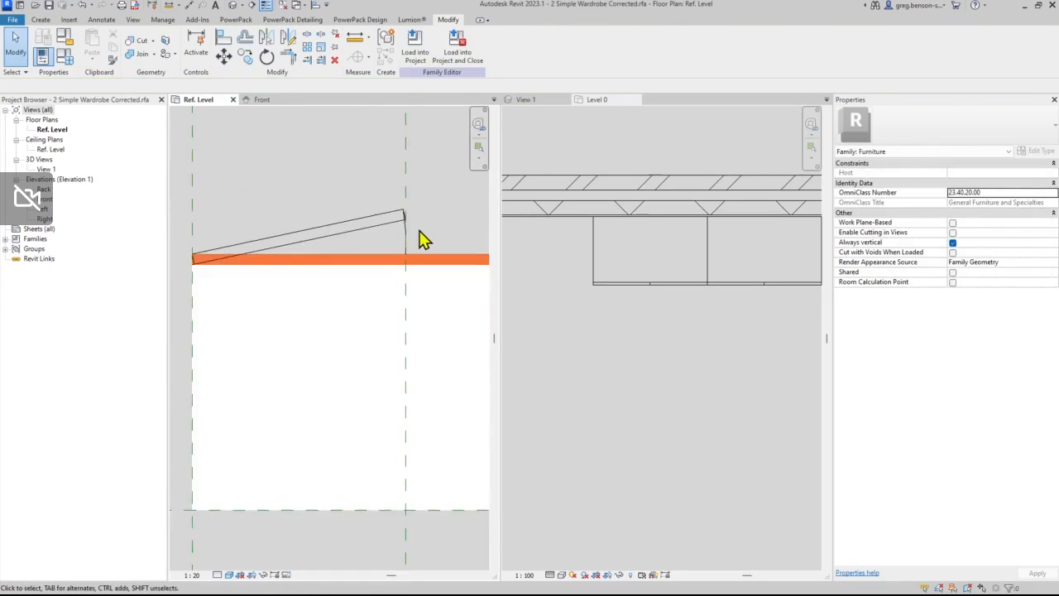
- Mirror a copy of the open door outline and its swing arc about the centre reference plane, leaving out the door extrusion
{"action": "middle_click_drag", "start_coordinate": [440, 236], "coordinate": [436, 249]}
{"action": "left_click_drag", "start_coordinate": [222, 213], "coordinate": [422, 290]}
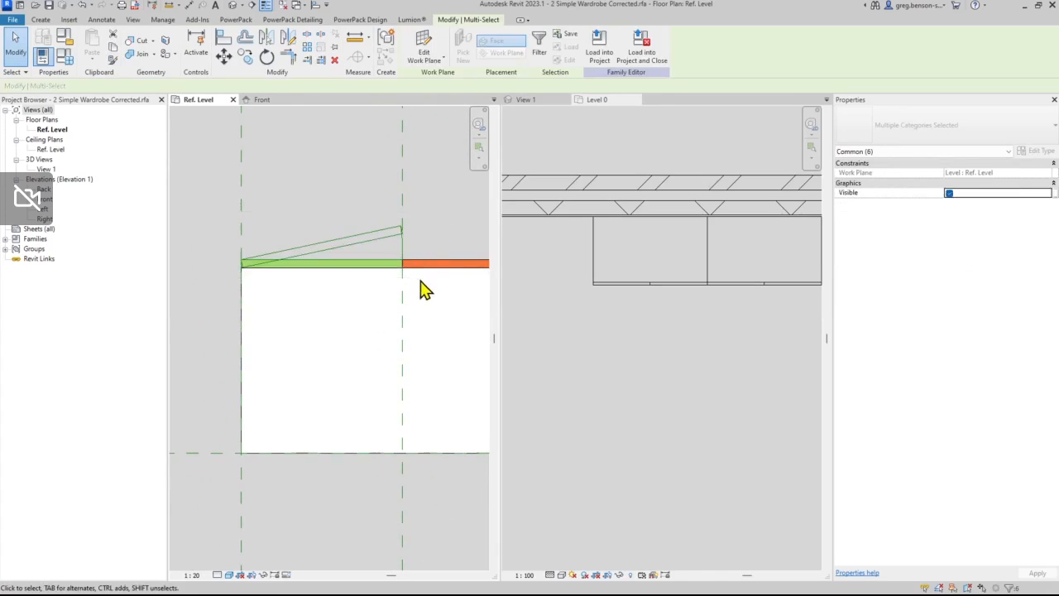
{"action": "left_click", "coordinate": [338, 264], "text": "shift"}
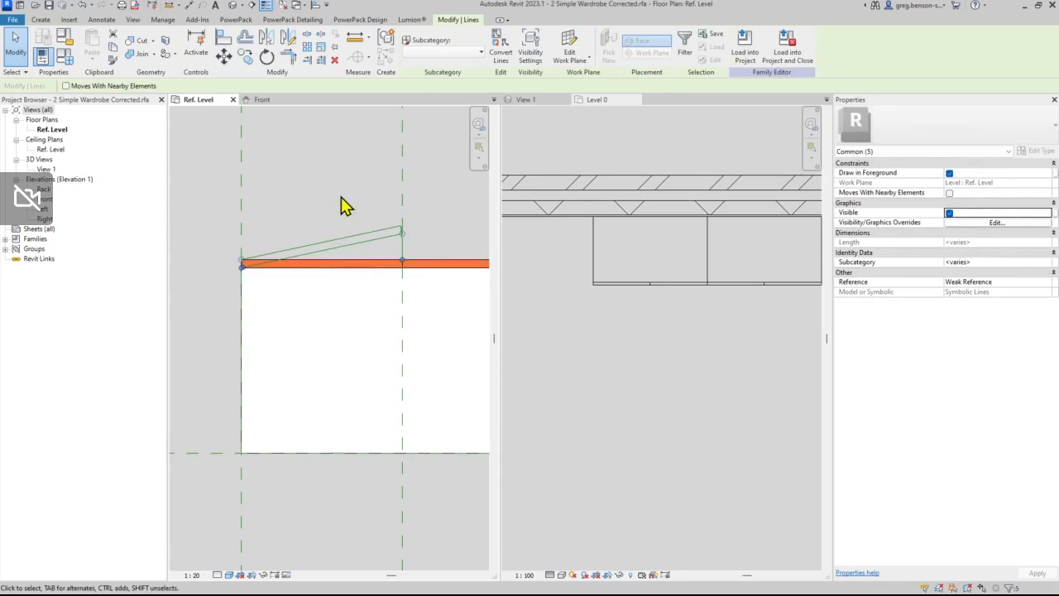
{"action": "left_click", "coordinate": [266, 38]}
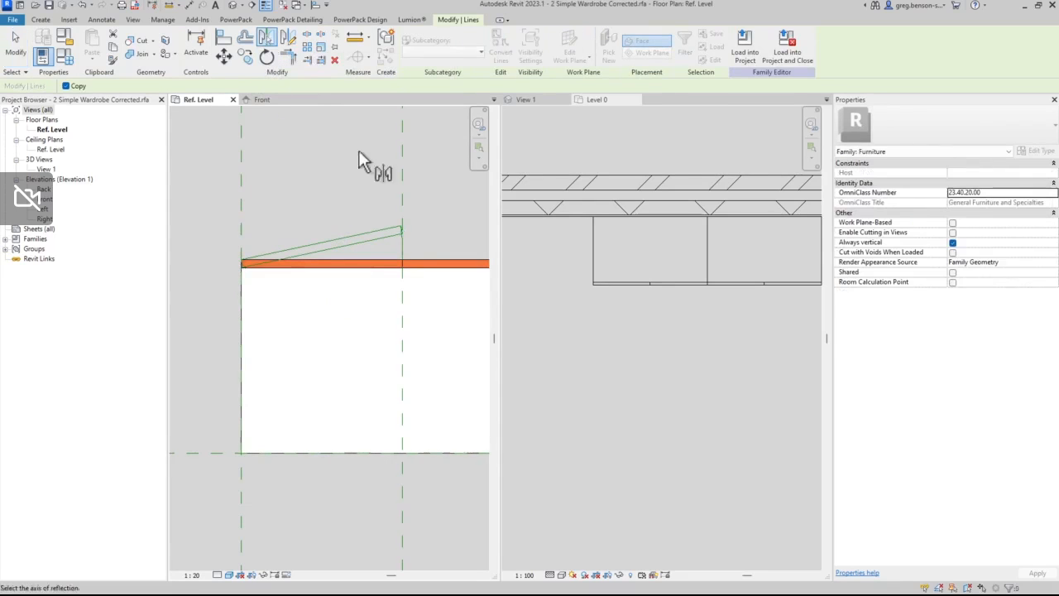
{"action": "left_click", "coordinate": [404, 198]}
{"action": "left_click", "coordinate": [422, 193]}
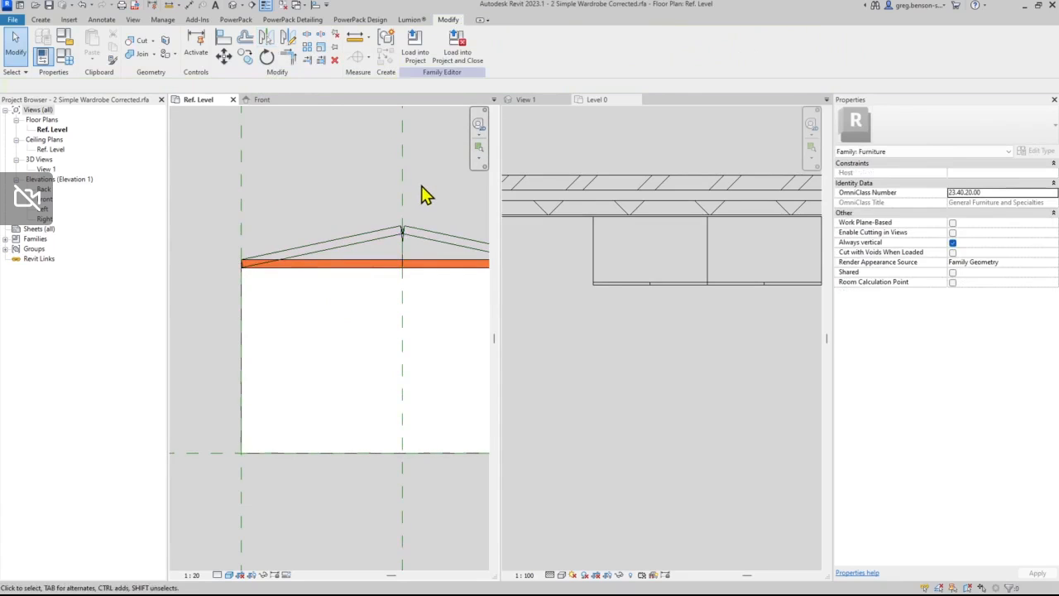
{"action": "scroll", "coordinate": [406, 252], "scroll_direction": "up", "scroll_amount": 3}
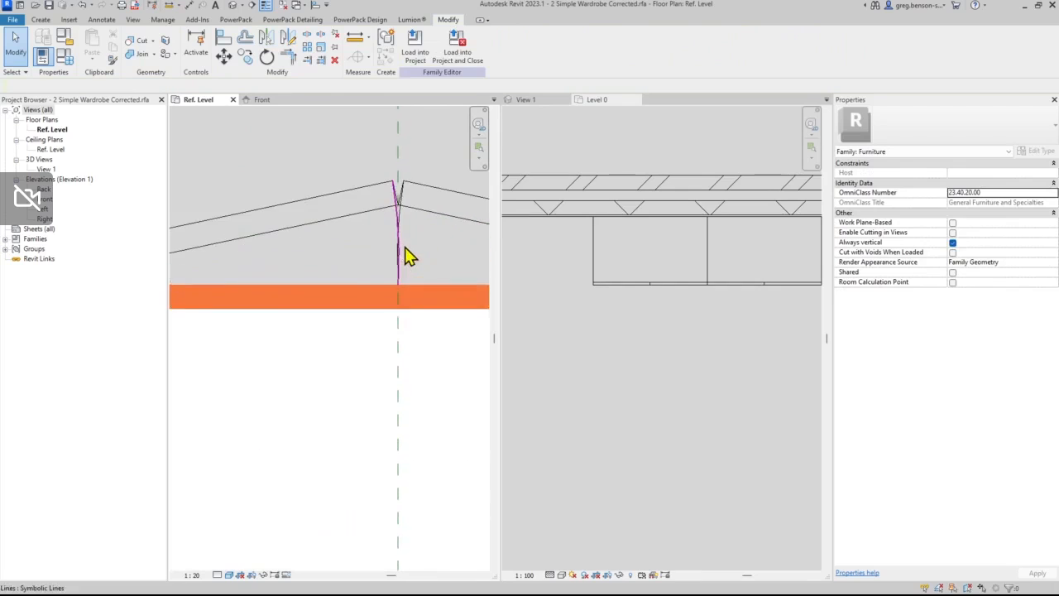
{"action": "scroll", "coordinate": [343, 194], "scroll_direction": "down", "scroll_amount": 4}
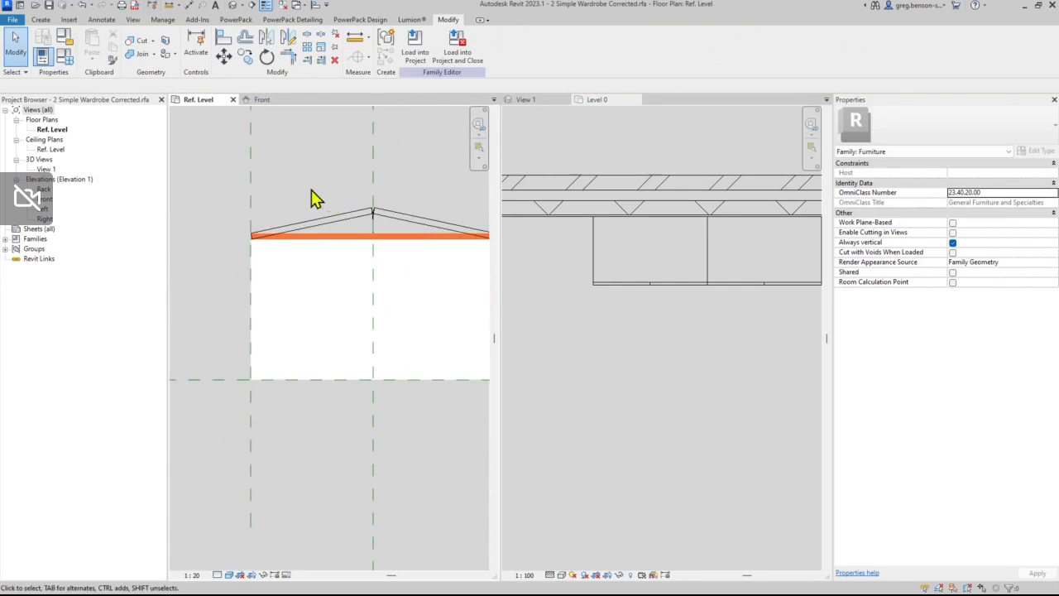
{"action": "mouse_move", "coordinate": [314, 201]}
{"action": "middle_mouse_down"}
{"action": "mouse_move", "coordinate": [326, 196]}
{"action": "mouse_move", "coordinate": [304, 208]}
{"action": "middle_mouse_up"}
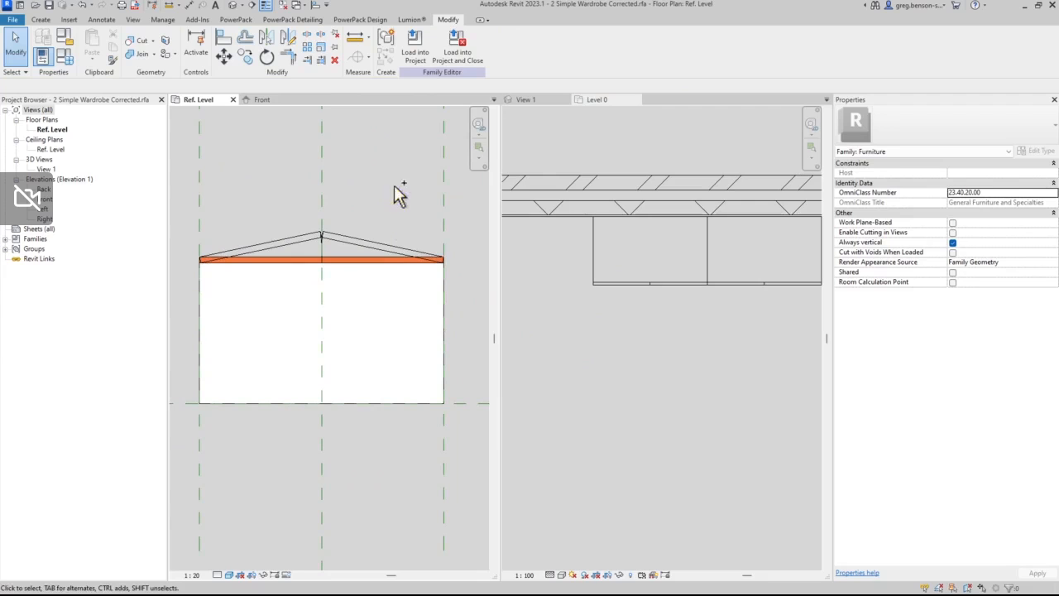
- Load the wardrobe family into the project, overwriting the existing version, and inspect the wardrobes in the Level 0 plan
{"action": "left_click", "coordinate": [416, 60]}
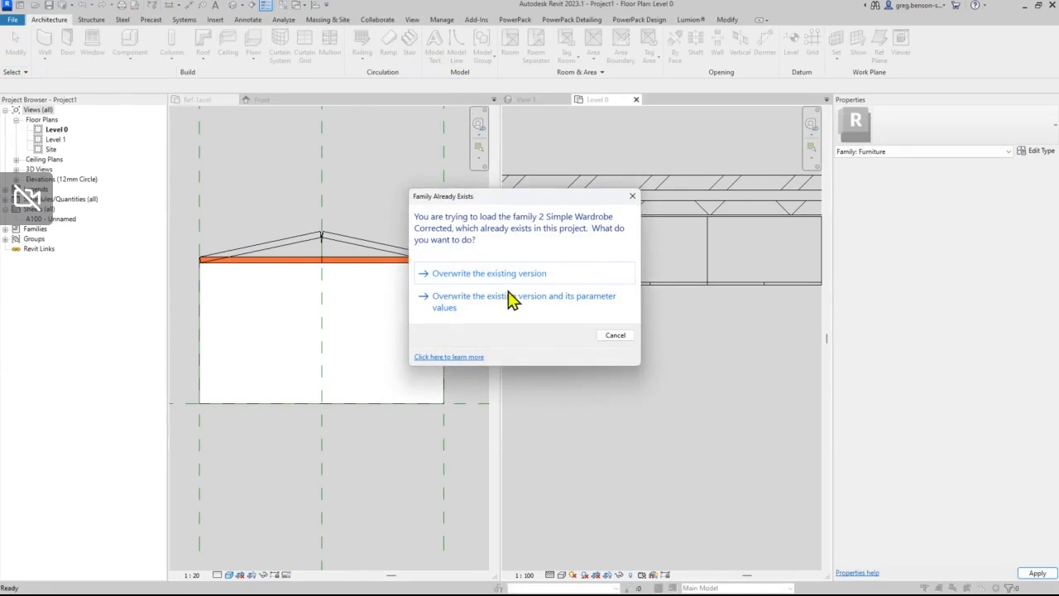
{"action": "left_click", "coordinate": [488, 274]}
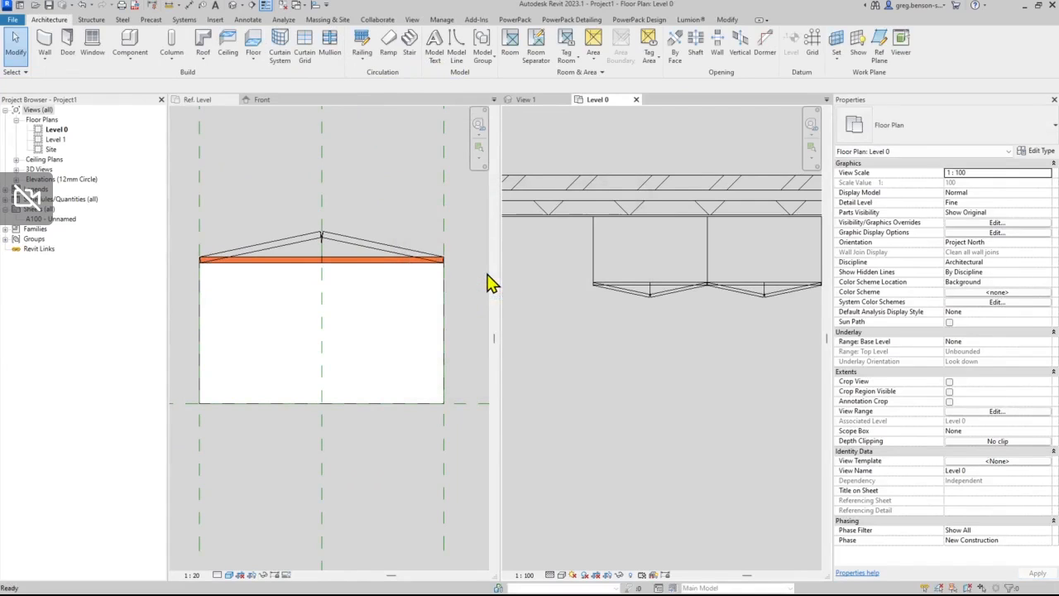
{"action": "middle_click_drag", "start_coordinate": [532, 357], "coordinate": [596, 350]}
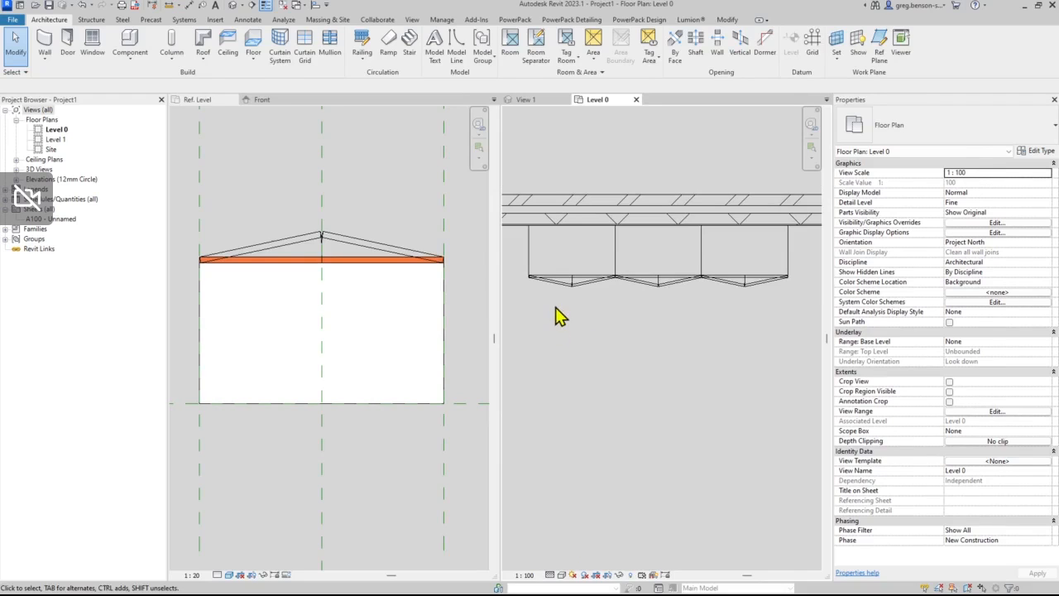
{"action": "scroll", "coordinate": [553, 298], "scroll_direction": "up", "scroll_amount": 4}
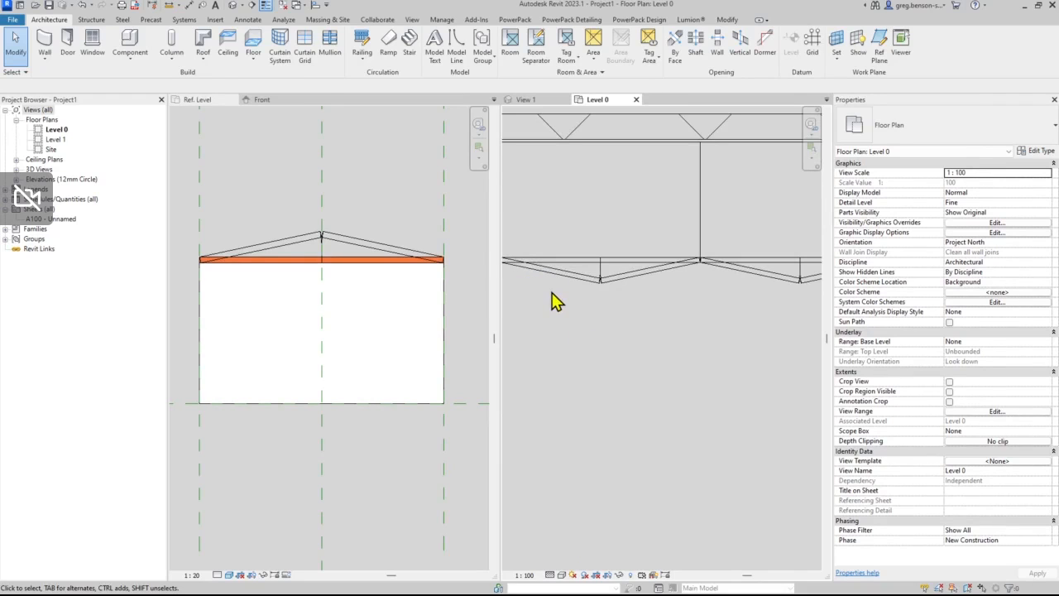
{"action": "middle_click_drag", "start_coordinate": [553, 302], "coordinate": [594, 310]}
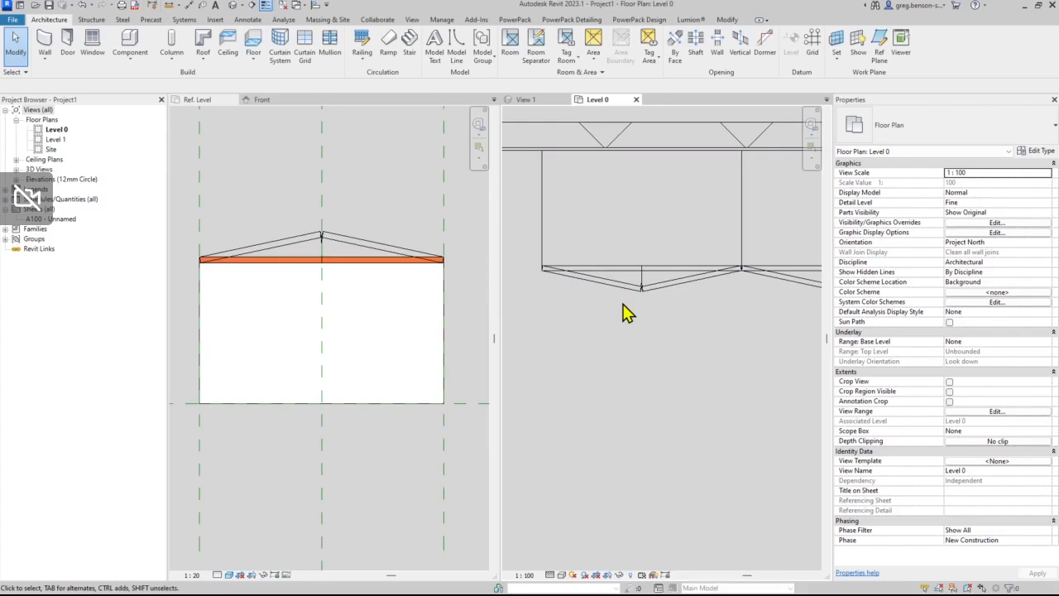
- Back in the family's plan view, turn off Plan/RCP display for both closed door extrusions in their visibility settings
{"action": "left_click", "coordinate": [377, 202]}
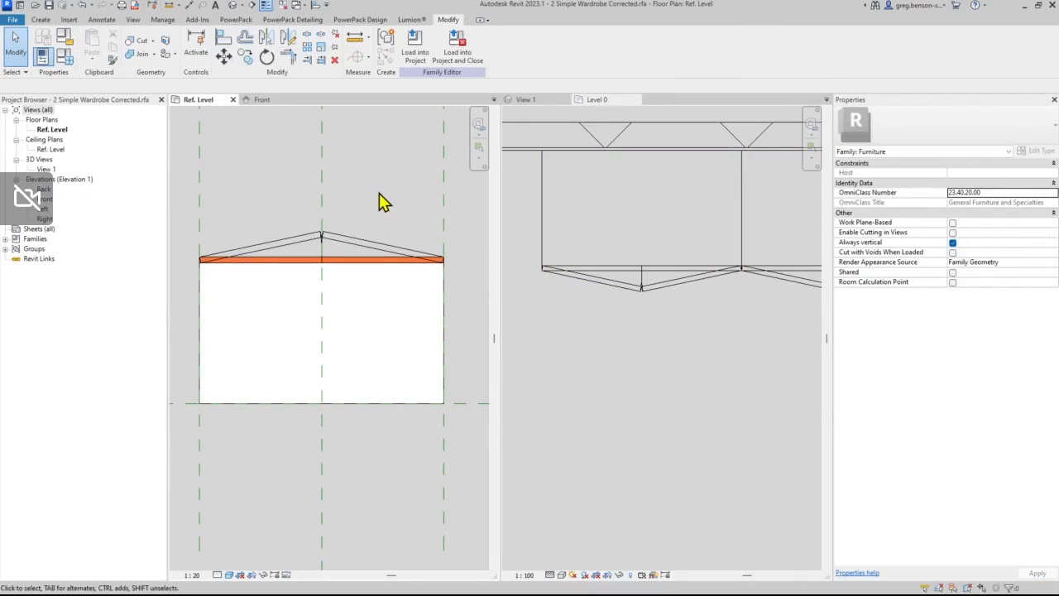
{"action": "left_click", "coordinate": [285, 269]}
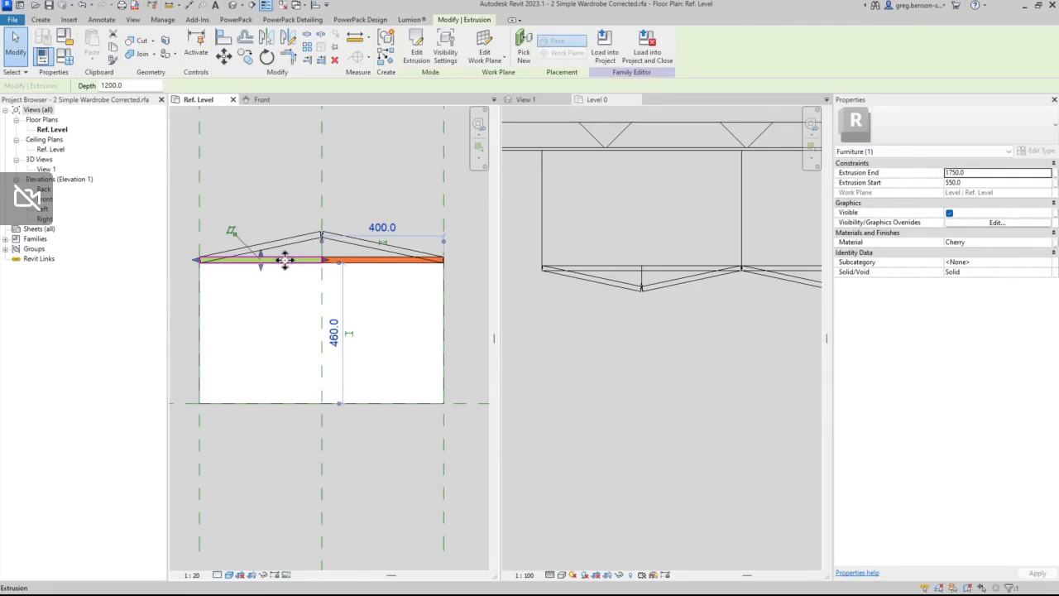
{"action": "left_click", "coordinate": [368, 263], "text": "ctrl"}
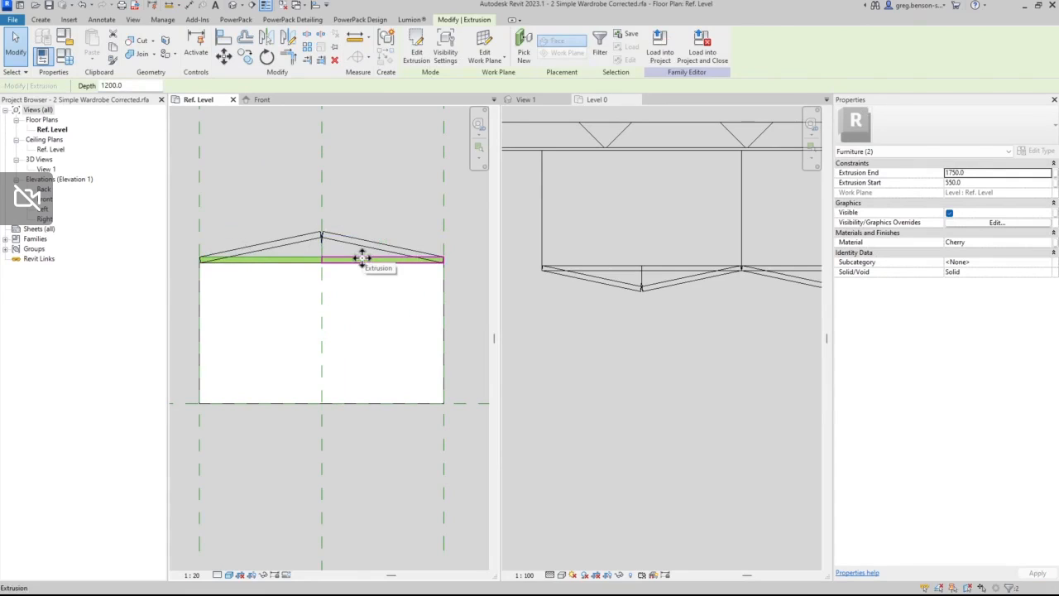
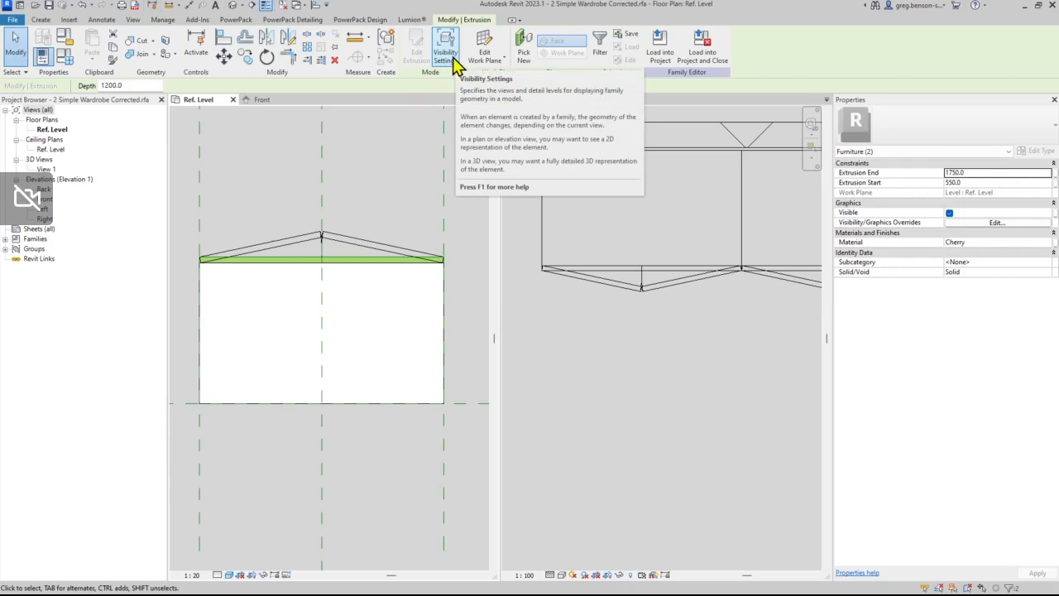
{"action": "left_click", "coordinate": [453, 59]}
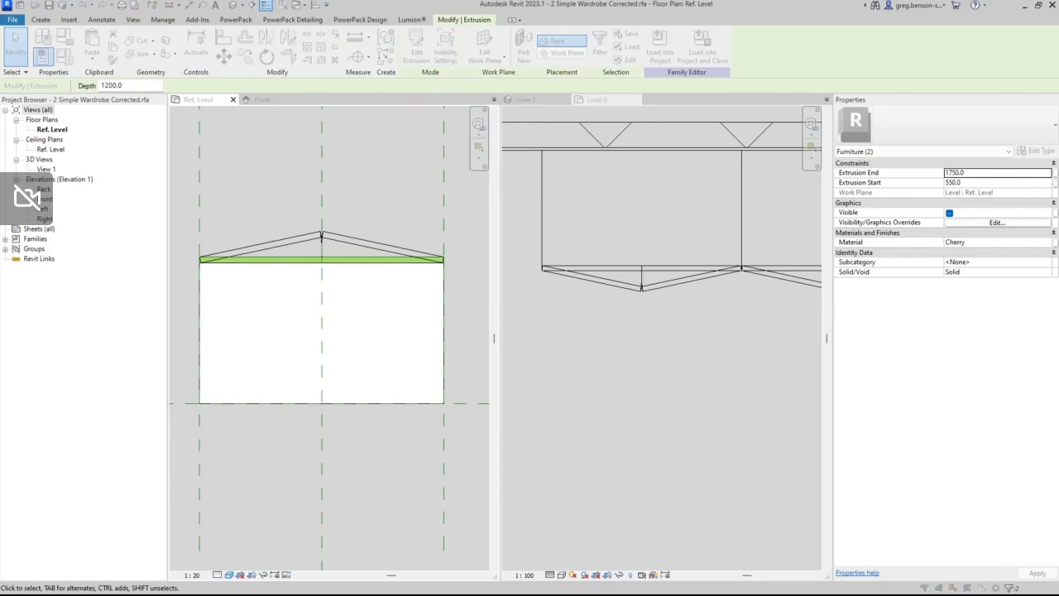
{"action": "left_click_drag", "start_coordinate": [416, 180], "coordinate": [520, 88]}
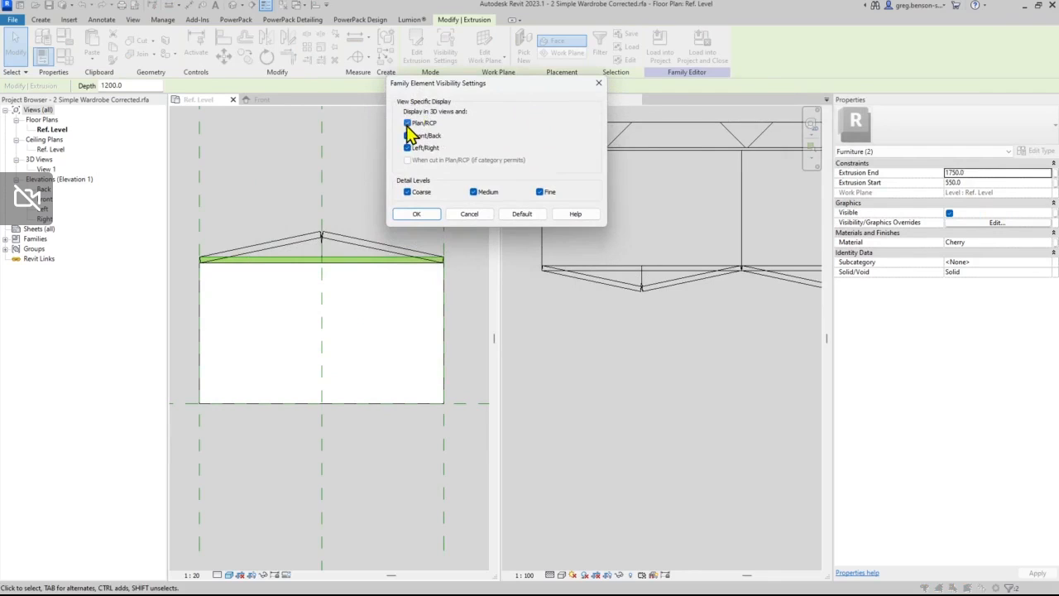
{"action": "left_click", "coordinate": [408, 123]}
{"action": "left_click", "coordinate": [408, 163]}
{"action": "left_click", "coordinate": [417, 214]}
{"action": "left_click", "coordinate": [400, 205]}
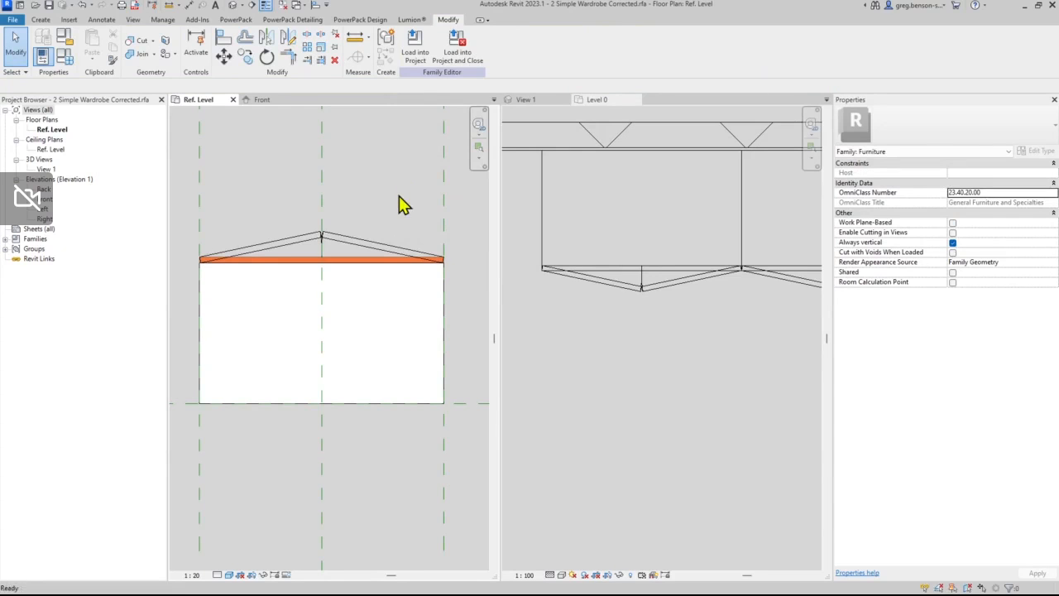
- Load the wardrobe family into the project, overwriting the existing version, and examine the door fronts in the Level 0 plan
{"action": "left_click", "coordinate": [418, 56]}
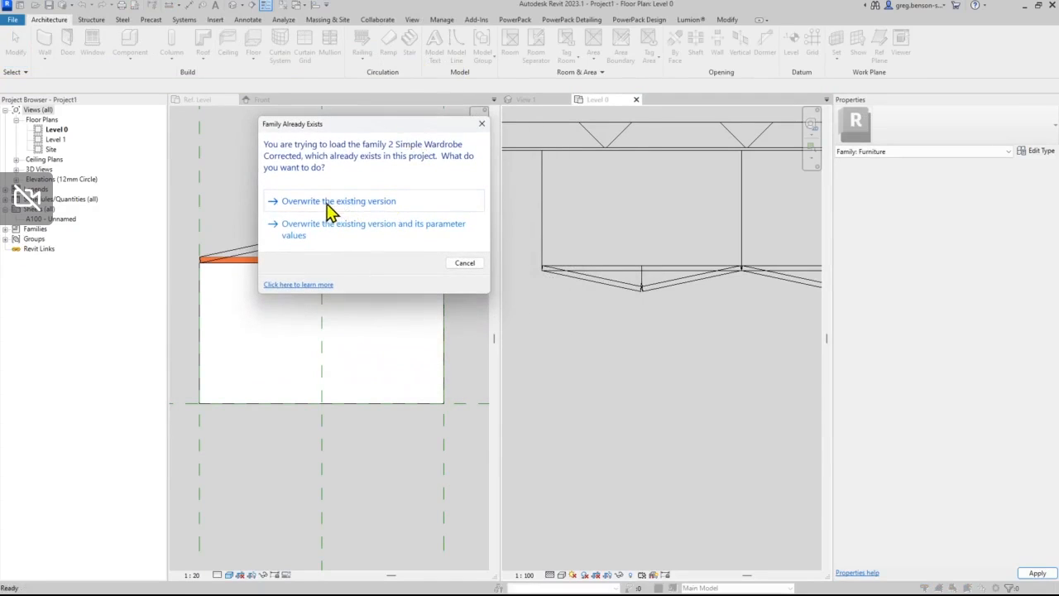
{"action": "left_click", "coordinate": [327, 209]}
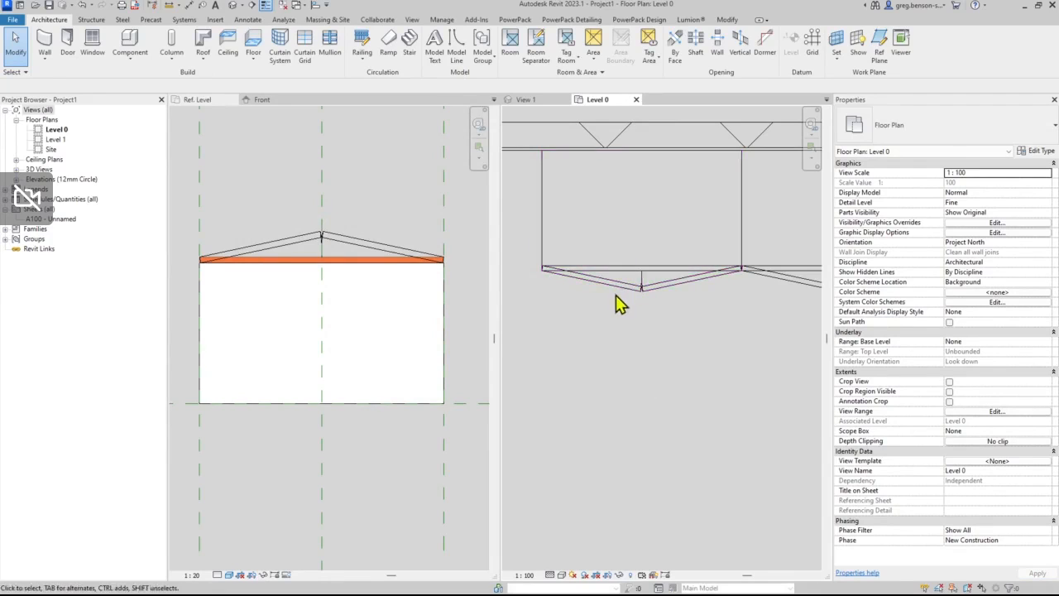
{"action": "scroll", "coordinate": [623, 290], "scroll_direction": "up", "scroll_amount": 4}
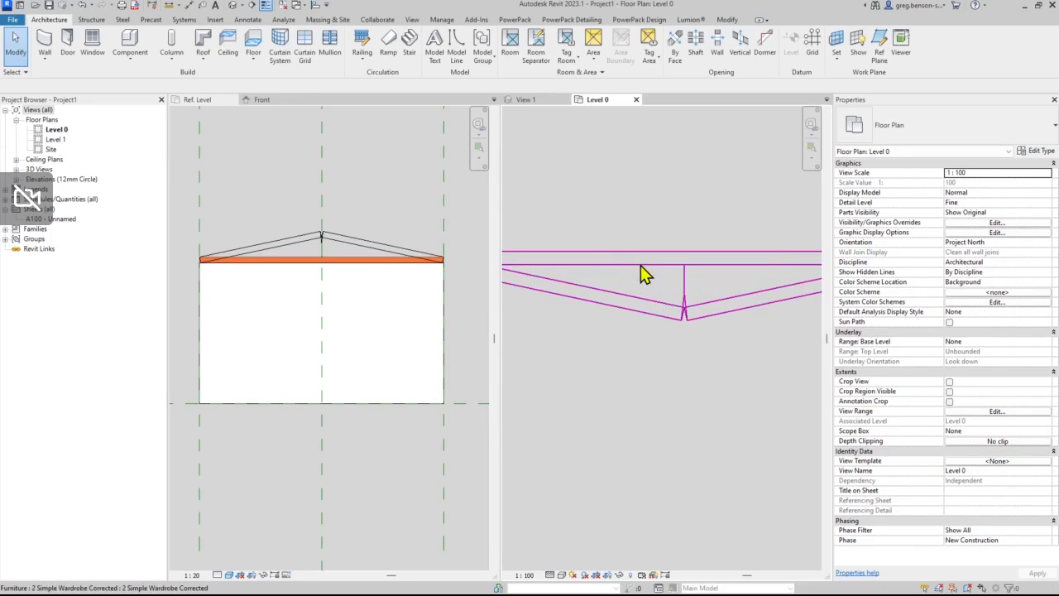
- In the family's Left elevation, pull the plinth extrusion's front face back flush with the doors' rear face, and close that view
{"action": "left_click", "coordinate": [349, 245]}
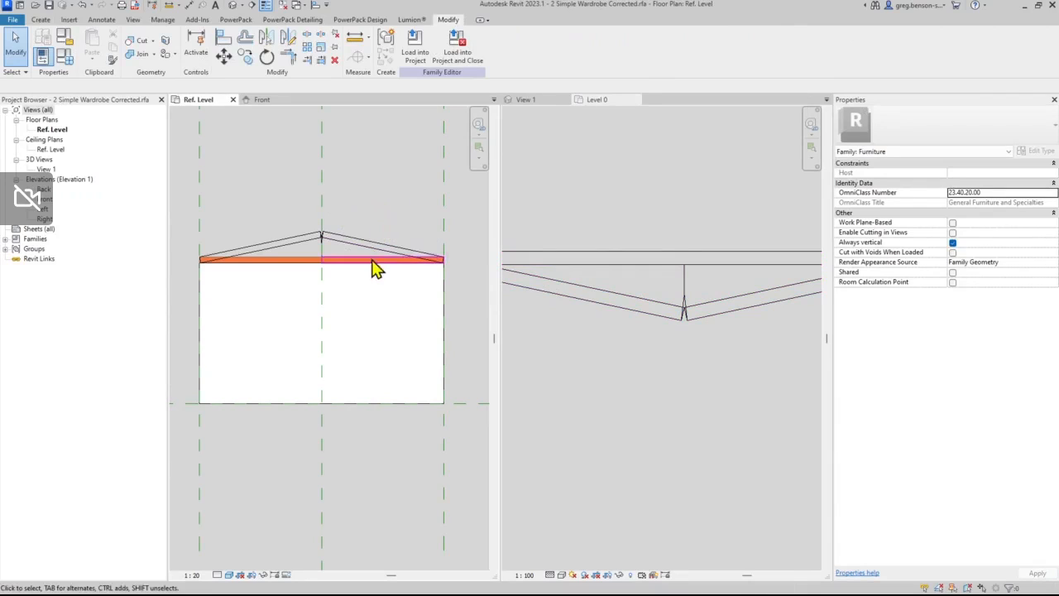
{"action": "double_click", "coordinate": [46, 210]}
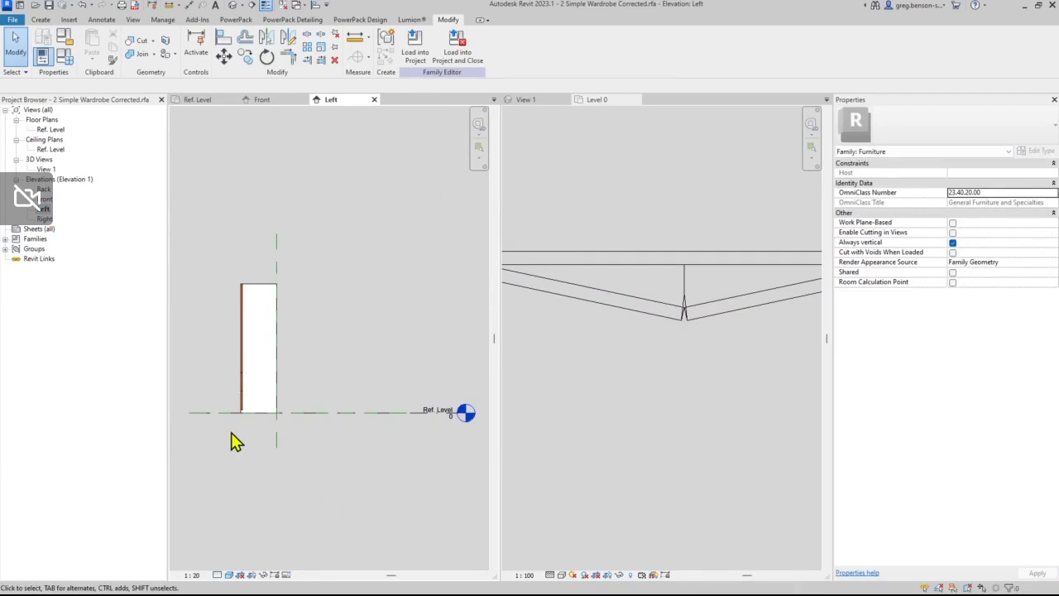
{"action": "scroll", "coordinate": [236, 434], "scroll_direction": "up", "scroll_amount": 8}
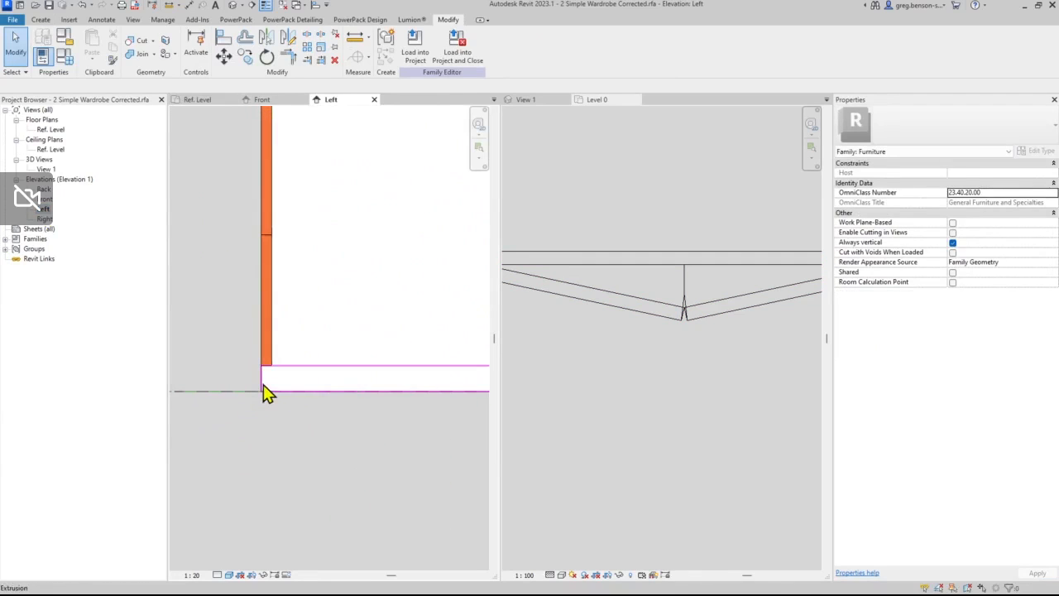
{"action": "left_click", "coordinate": [265, 392]}
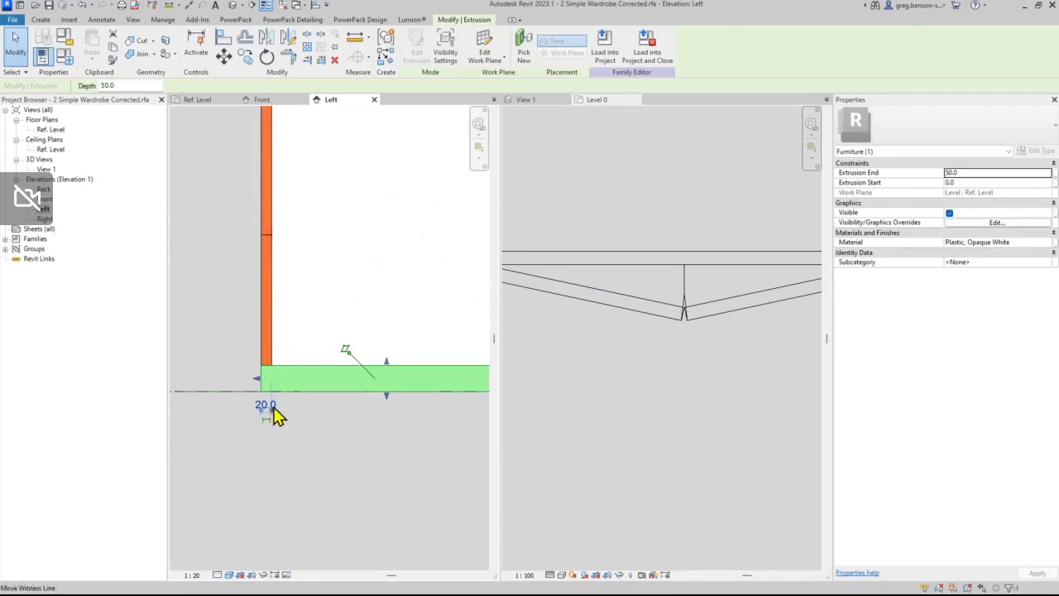
{"action": "left_click_drag", "start_coordinate": [259, 382], "coordinate": [295, 431]}
{"action": "left_click", "coordinate": [290, 422]}
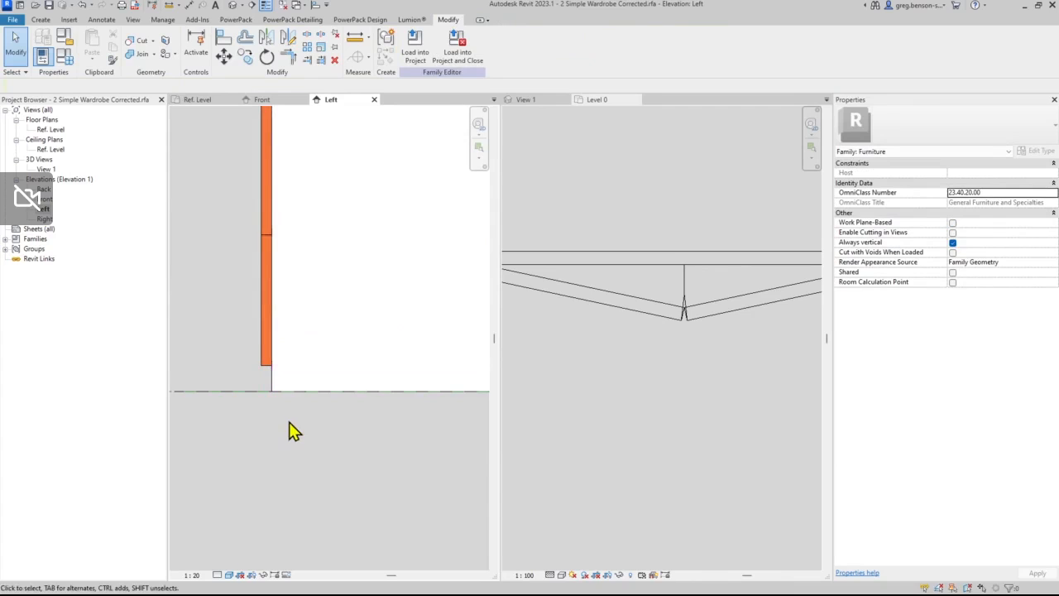
{"action": "scroll", "coordinate": [299, 437], "scroll_direction": "down", "scroll_amount": 3}
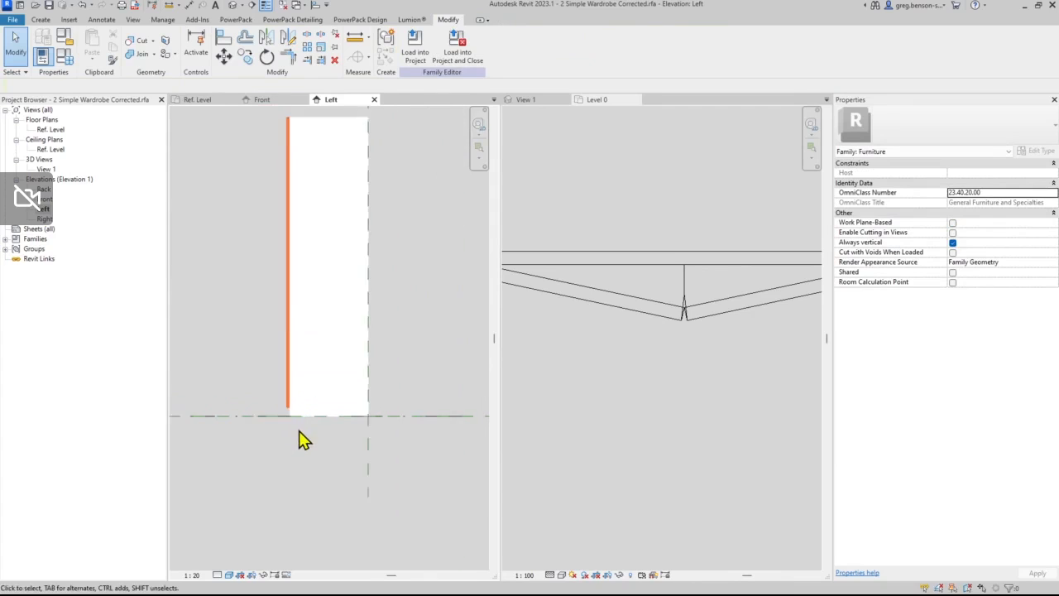
{"action": "left_click", "coordinate": [374, 101]}
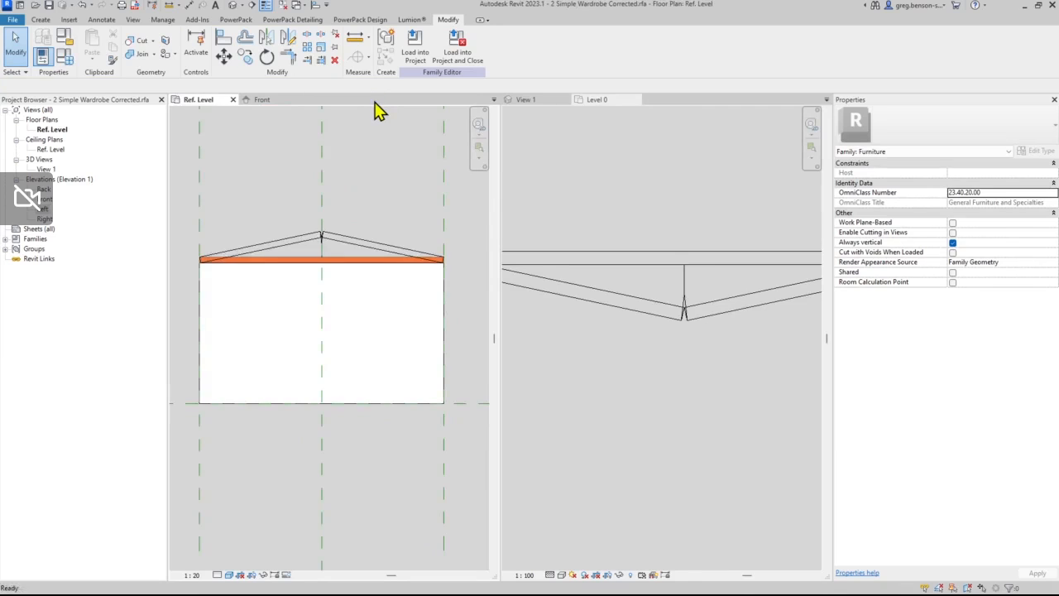
- Reload the wardrobe family with the set-back plinth into the project, inspect the Level 0 plan, and open the default 3D view
{"action": "left_click", "coordinate": [415, 50]}
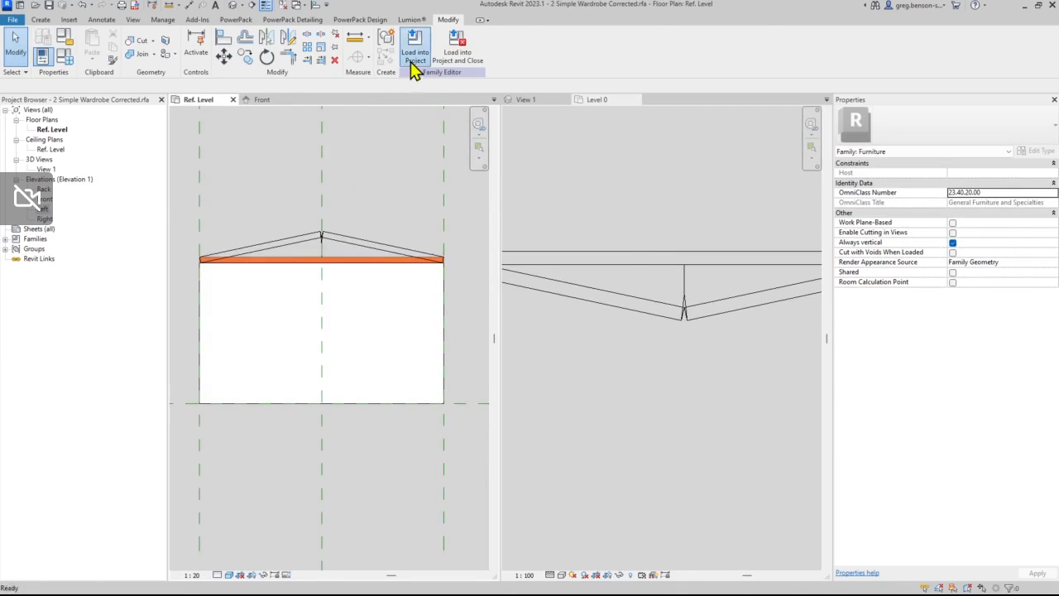
{"action": "left_click", "coordinate": [469, 275]}
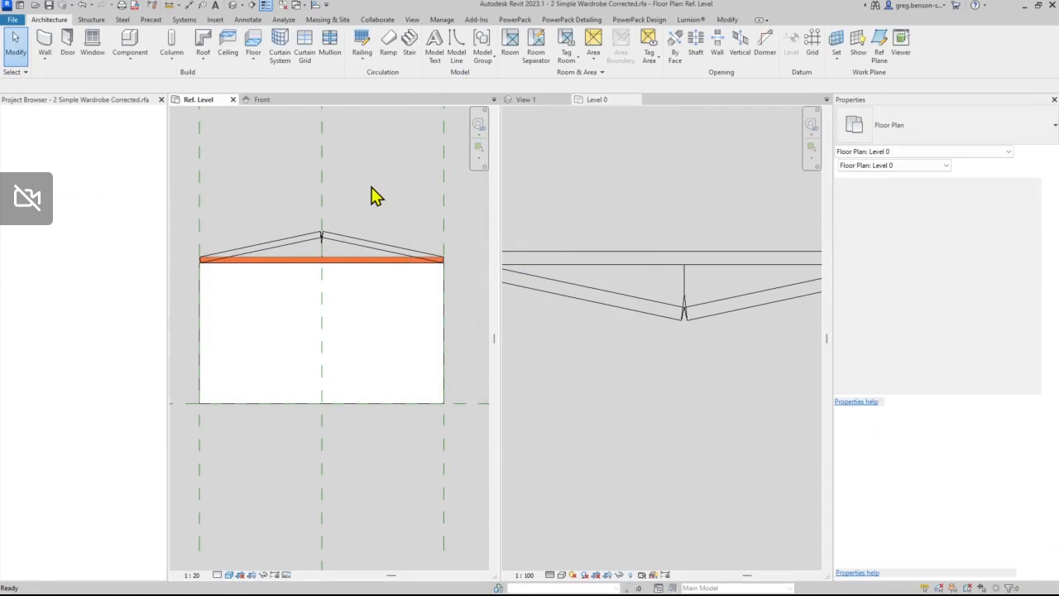
{"action": "left_click", "coordinate": [371, 188]}
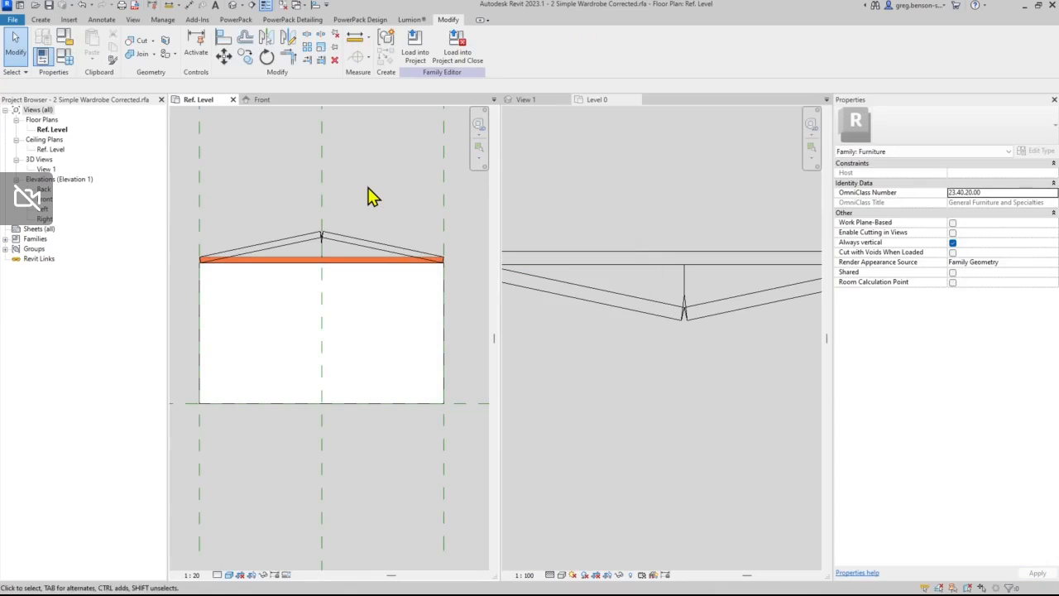
{"action": "left_click", "coordinate": [417, 54]}
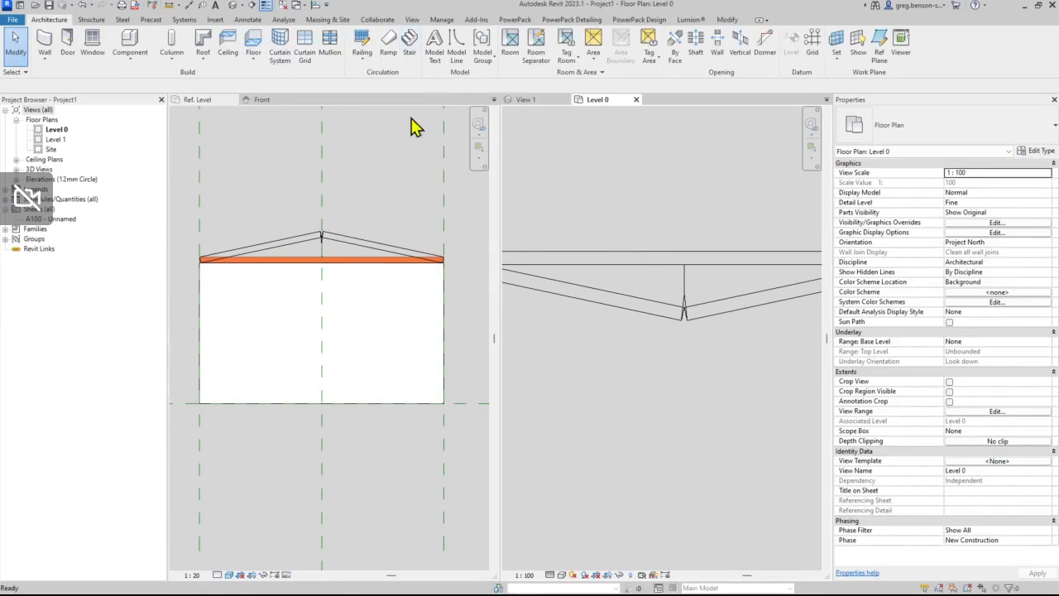
{"action": "scroll", "coordinate": [610, 283], "scroll_direction": "down", "scroll_amount": 3}
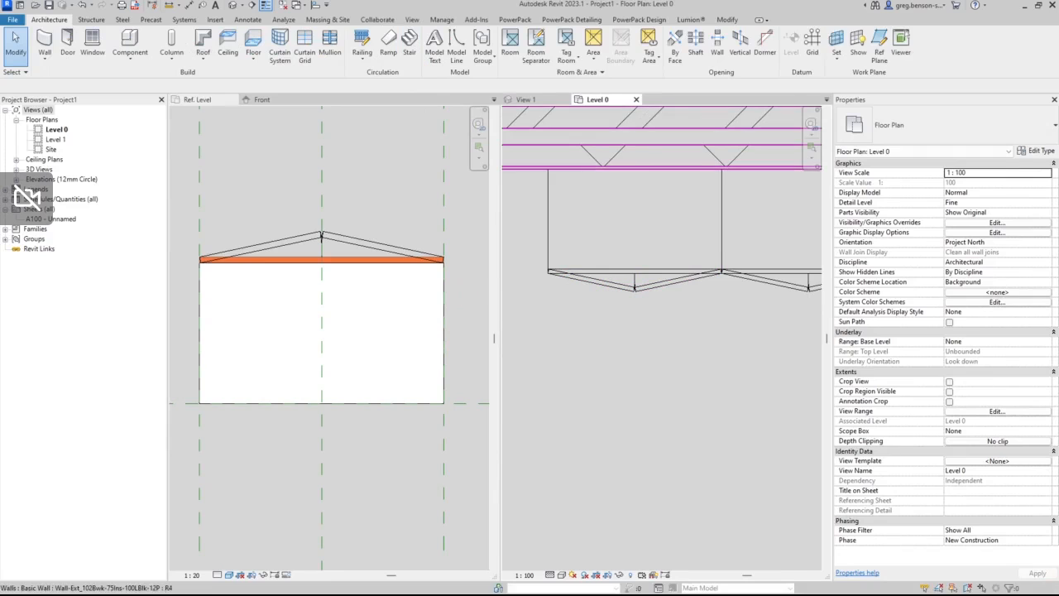
{"action": "left_click", "coordinate": [232, 5]}
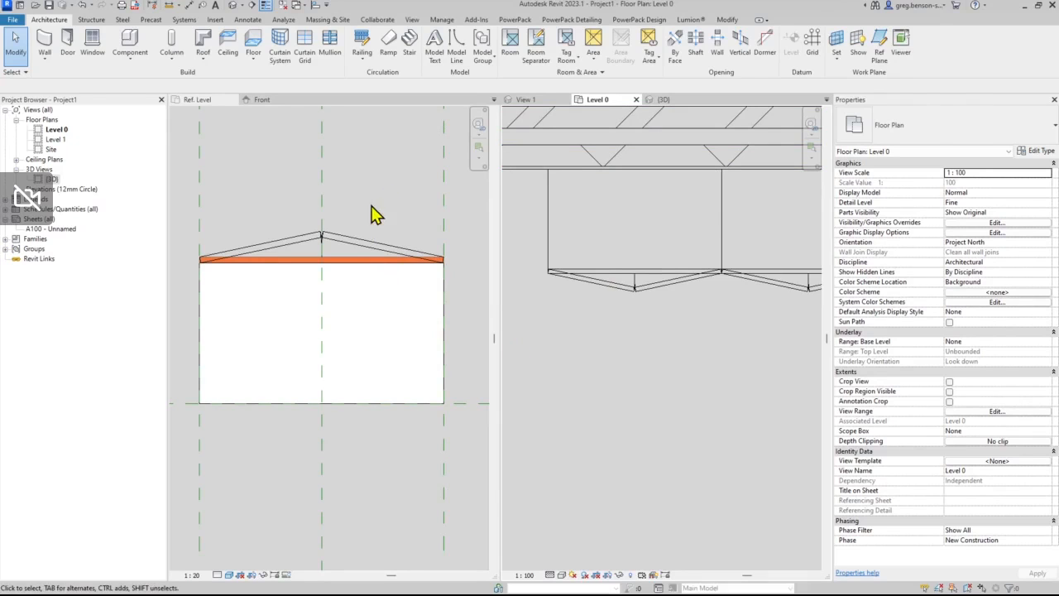
- In the family's Front elevation, select both drawer-front extrusions below the doors and turn off their Plan/RCP display in the visibility settings
{"action": "left_click", "coordinate": [372, 242]}
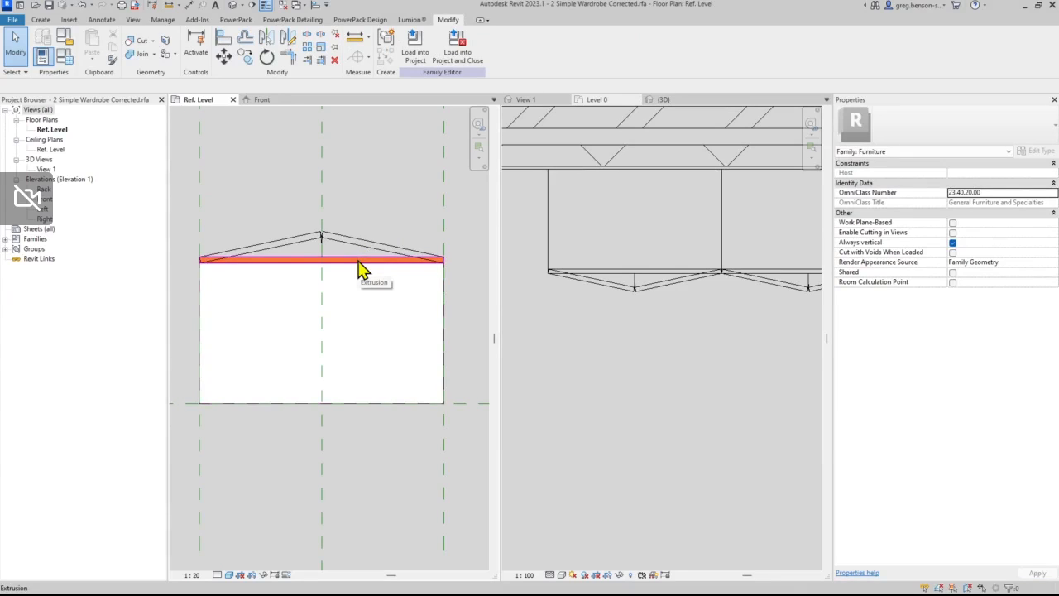
{"action": "left_click", "coordinate": [363, 269]}
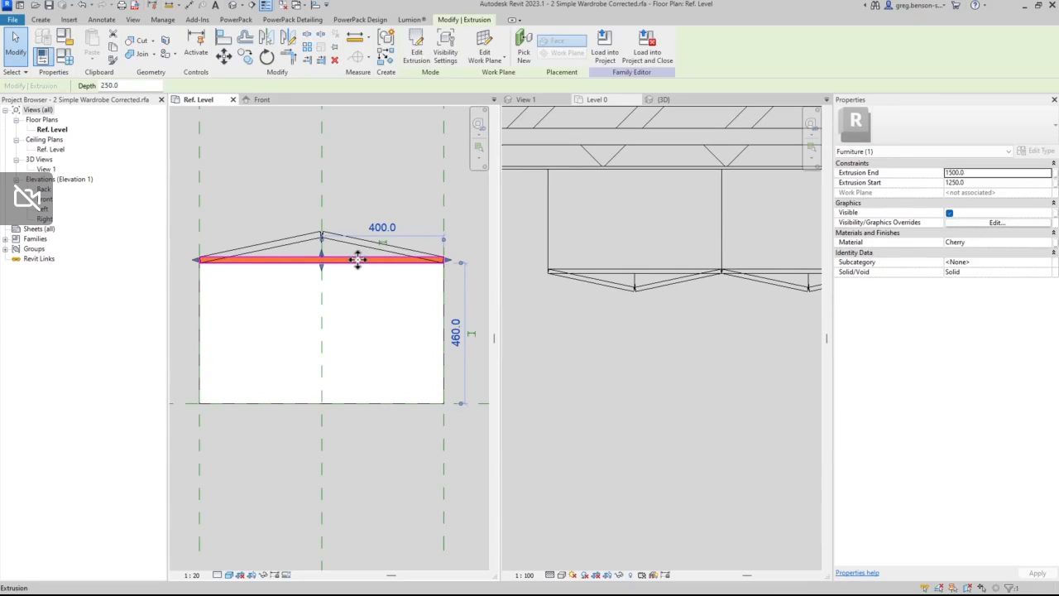
{"action": "left_click", "coordinate": [264, 100]}
{"action": "scroll", "coordinate": [236, 437], "scroll_direction": "up", "scroll_amount": 5}
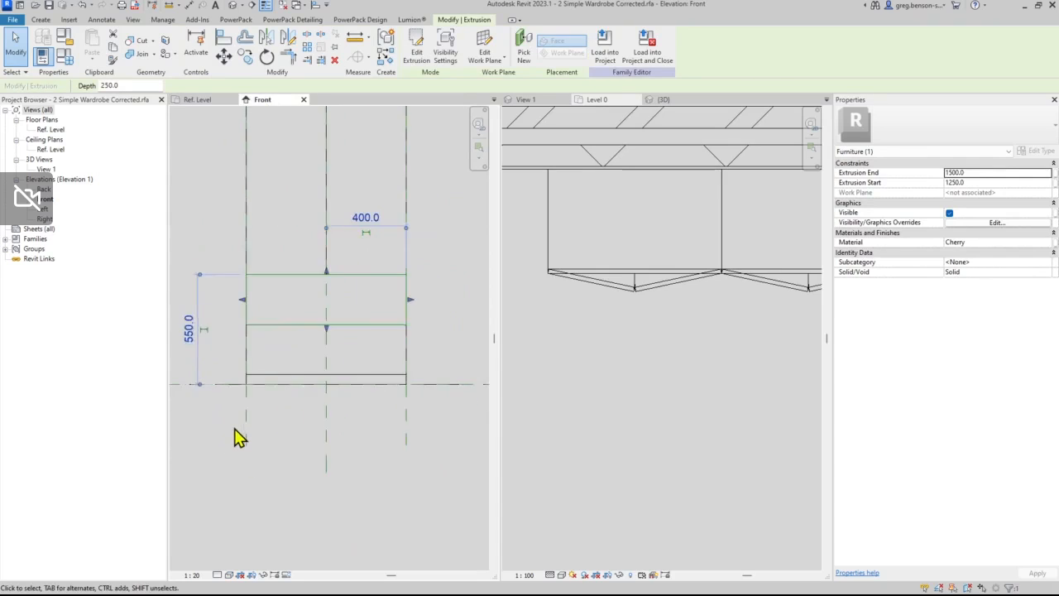
{"action": "left_click", "coordinate": [343, 497]}
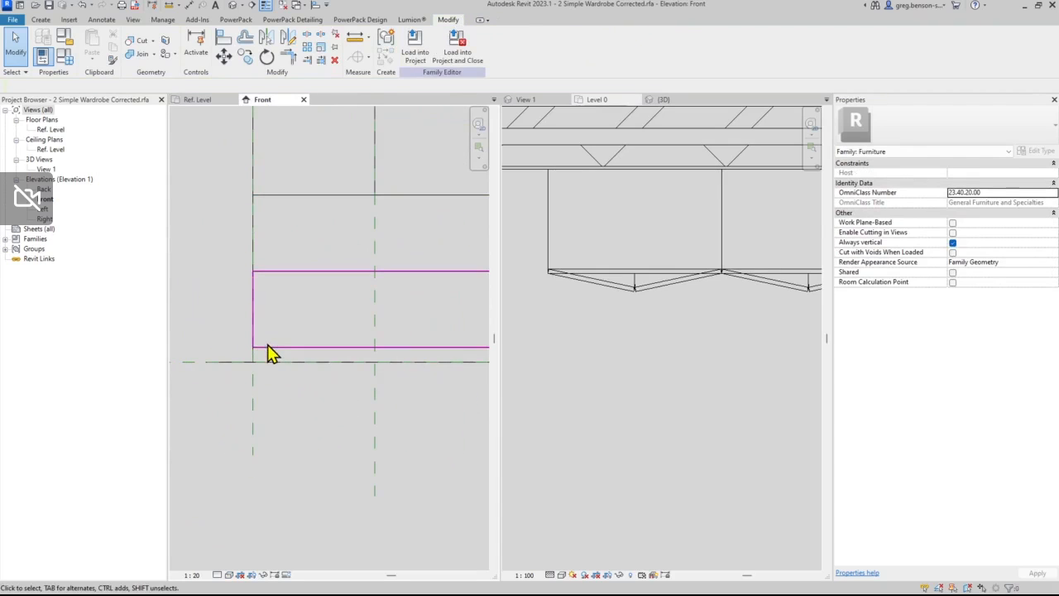
{"action": "left_click_drag", "start_coordinate": [272, 354], "coordinate": [271, 199]}
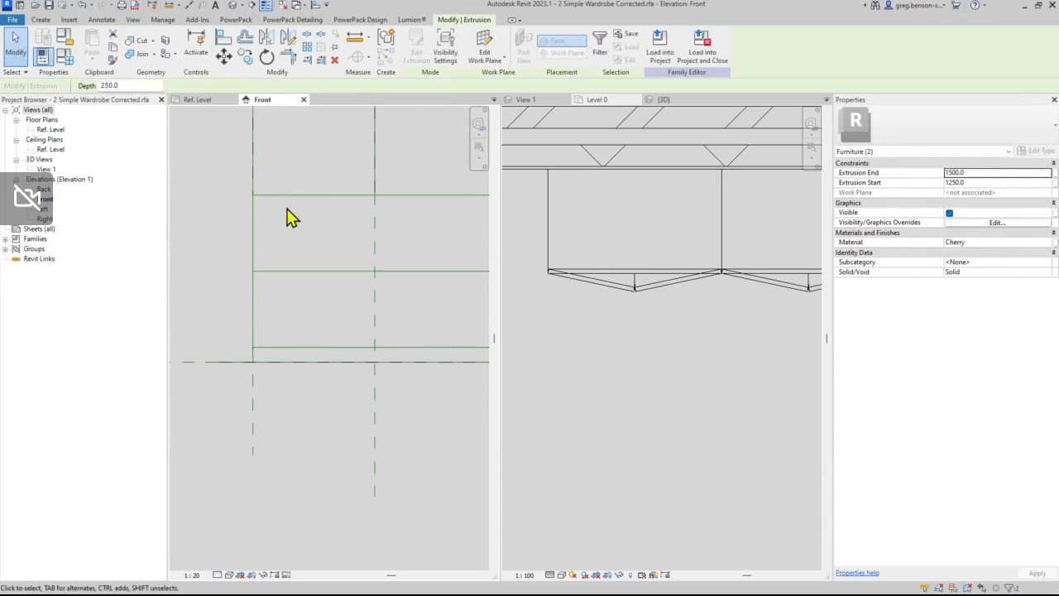
{"action": "left_click", "coordinate": [442, 58]}
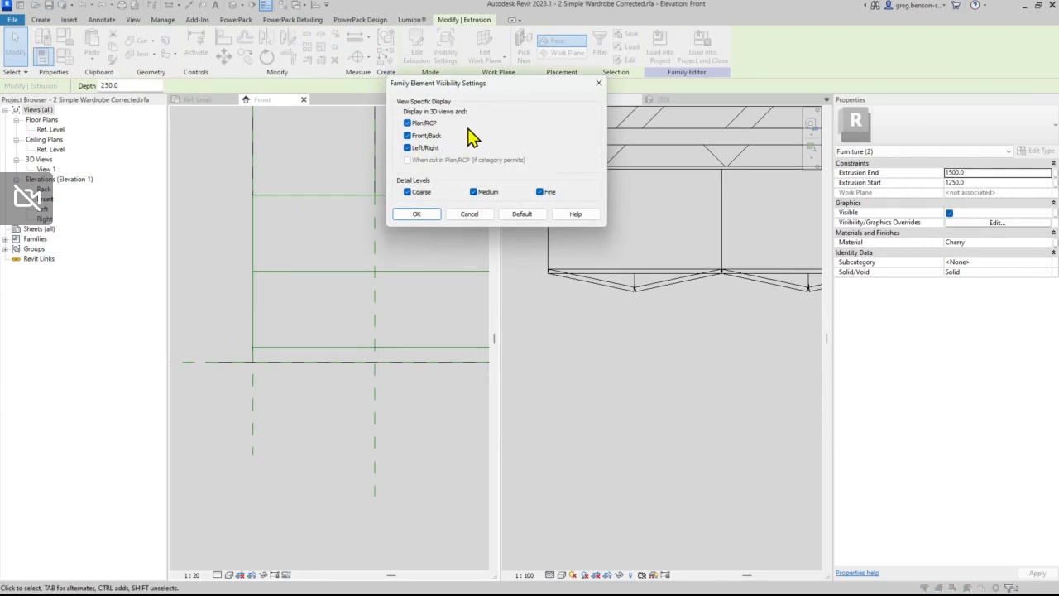
{"action": "left_click", "coordinate": [407, 124]}
{"action": "left_click", "coordinate": [420, 217]}
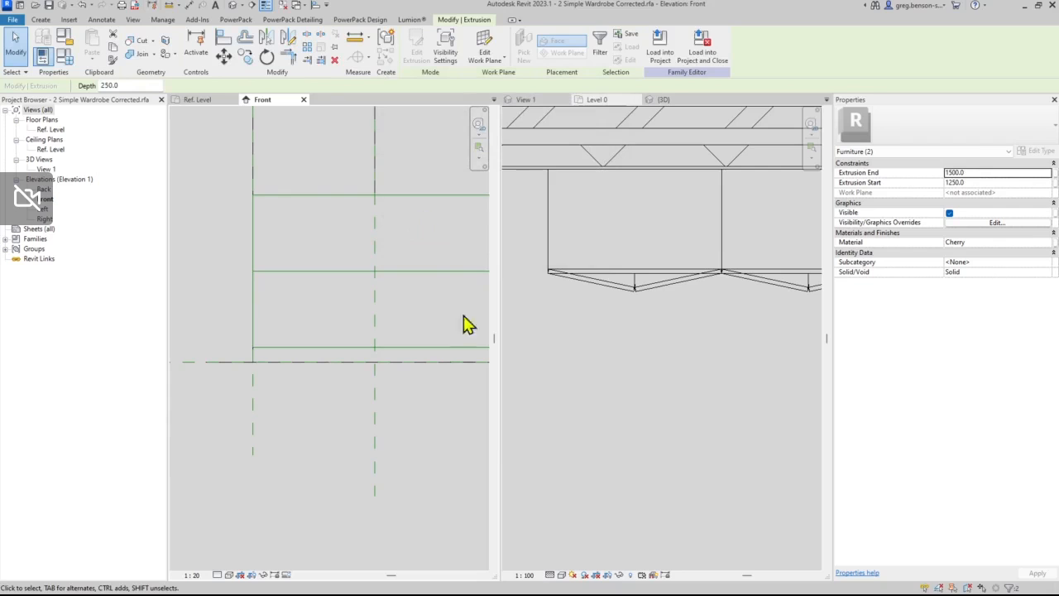
{"action": "left_click", "coordinate": [398, 438]}
{"action": "scroll", "coordinate": [381, 437], "scroll_direction": "down", "scroll_amount": 3}
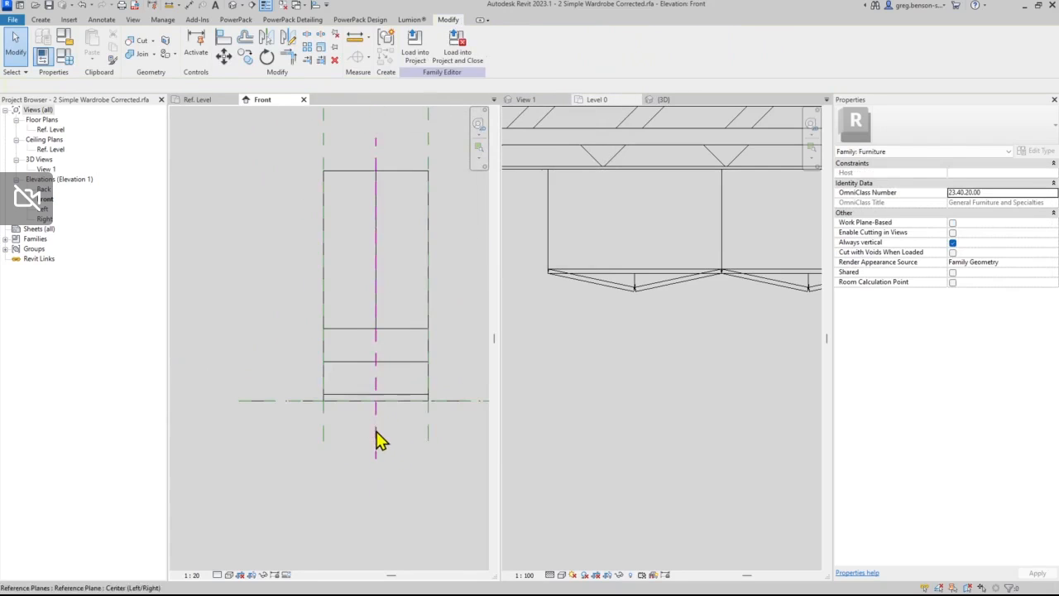
{"action": "middle_click_drag", "start_coordinate": [378, 433], "coordinate": [362, 458]}
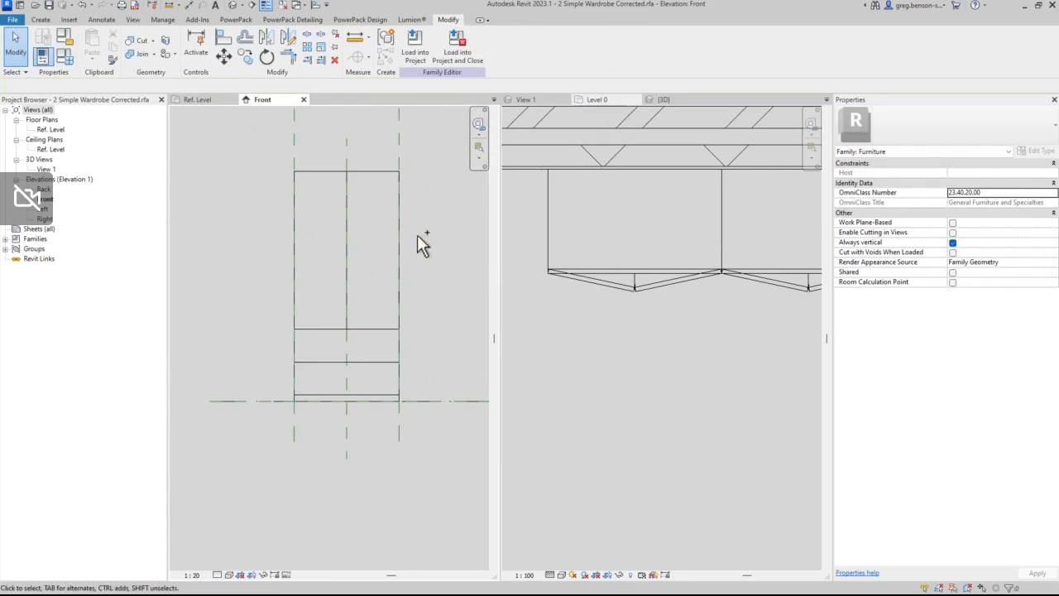
- Load the family with the hidden drawer fronts into the project, overwriting the existing version, and inspect the door swings in the Level 0 plan
{"action": "left_click", "coordinate": [417, 63]}
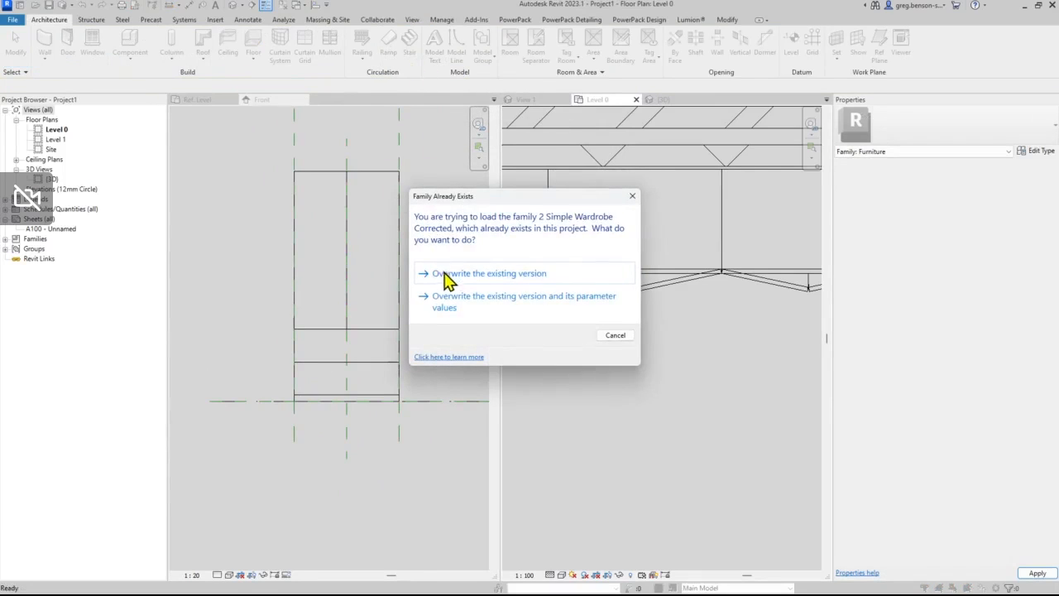
{"action": "left_click", "coordinate": [446, 275]}
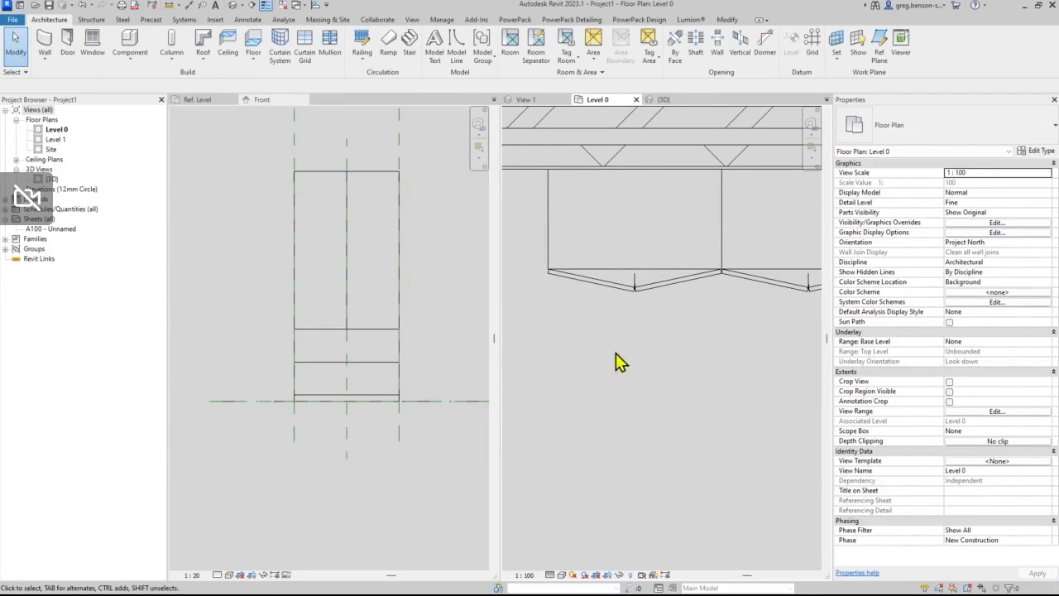
{"action": "scroll", "coordinate": [646, 291], "scroll_direction": "up", "scroll_amount": 3}
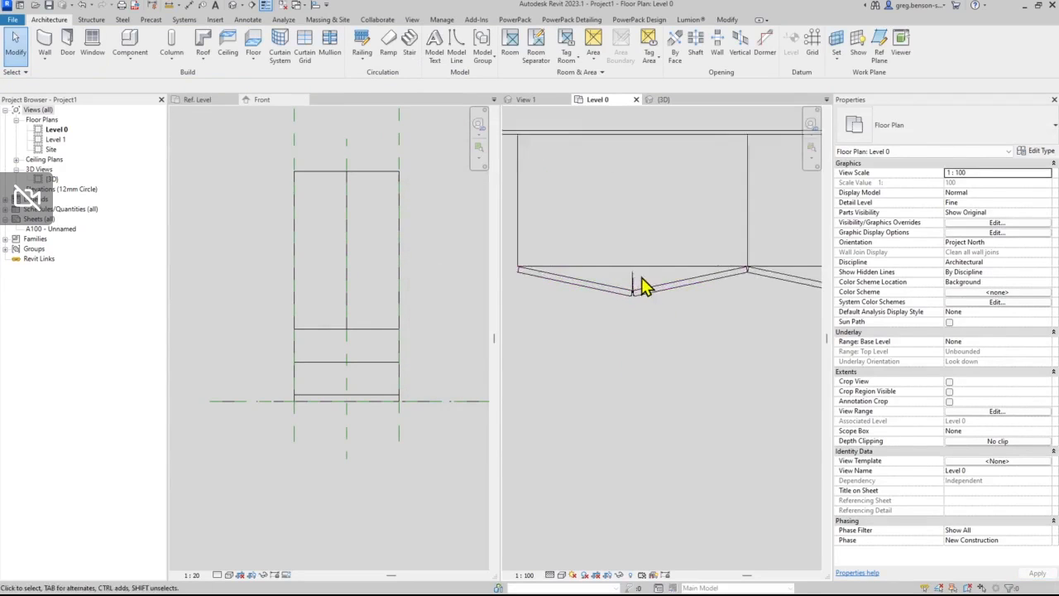
{"action": "scroll", "coordinate": [694, 348], "scroll_direction": "down", "scroll_amount": 1}
{"action": "scroll", "coordinate": [702, 344], "scroll_direction": "up", "scroll_amount": 1}
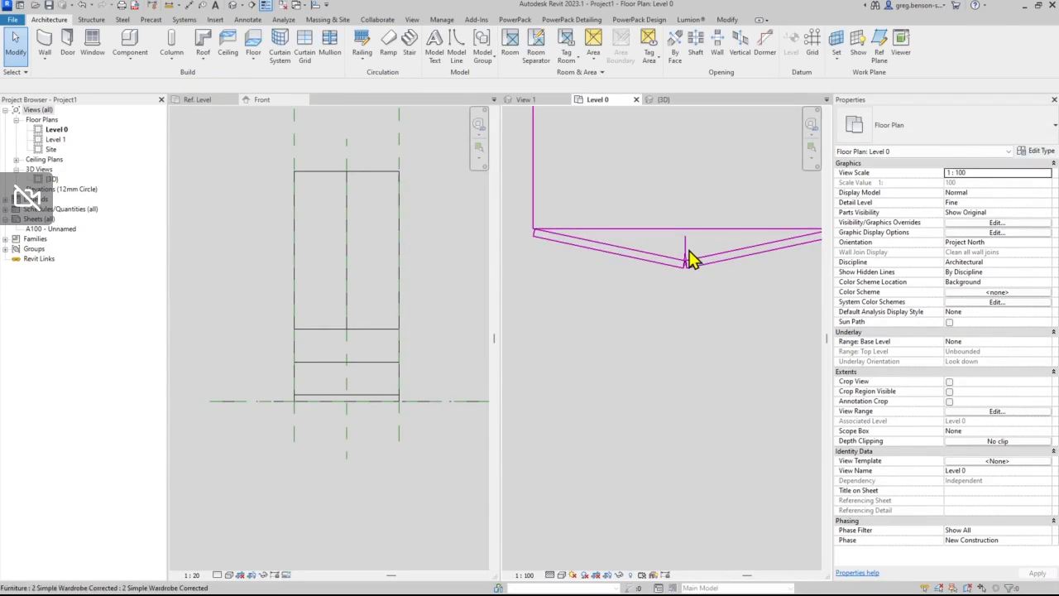
{"action": "scroll", "coordinate": [690, 253], "scroll_direction": "up", "scroll_amount": 3}
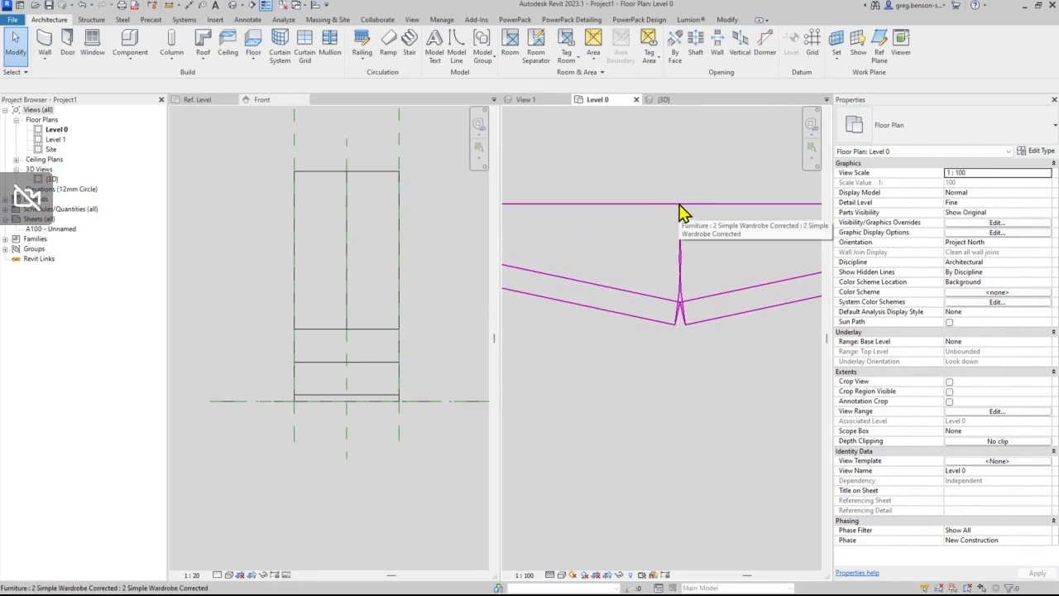
{"action": "scroll", "coordinate": [610, 313], "scroll_direction": "down", "scroll_amount": 6}
{"action": "scroll", "coordinate": [621, 325], "scroll_direction": "down", "scroll_amount": 3}
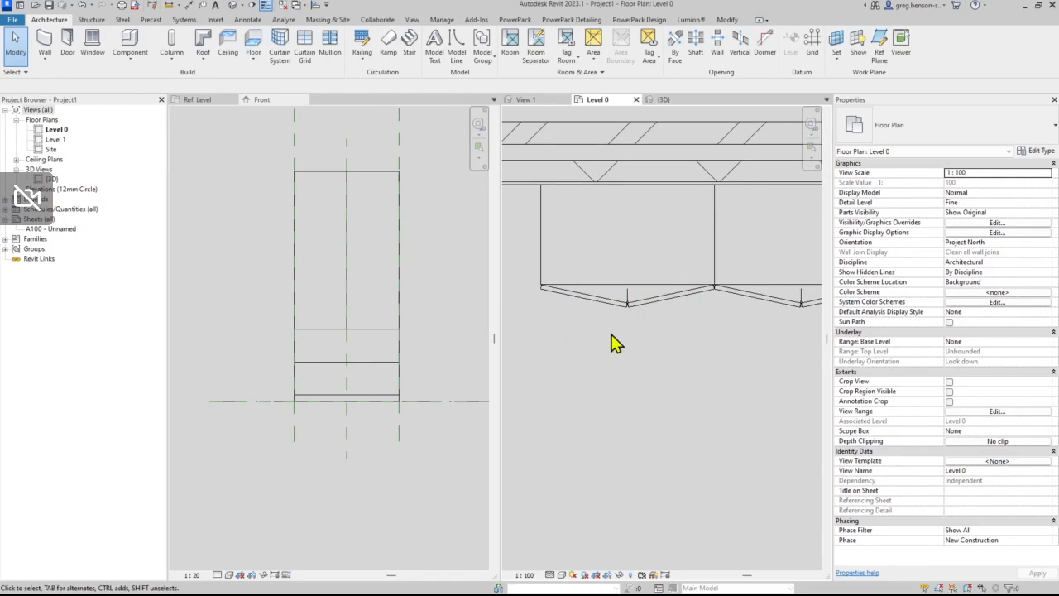
- Place a Doors_IntSgl 810x2110mm door in the Level 0 wall, on the stretch to the left of the three wardrobes
{"action": "scroll", "coordinate": [592, 348], "scroll_direction": "down", "scroll_amount": 5}
{"action": "middle_click_drag", "start_coordinate": [588, 341], "coordinate": [713, 301]}
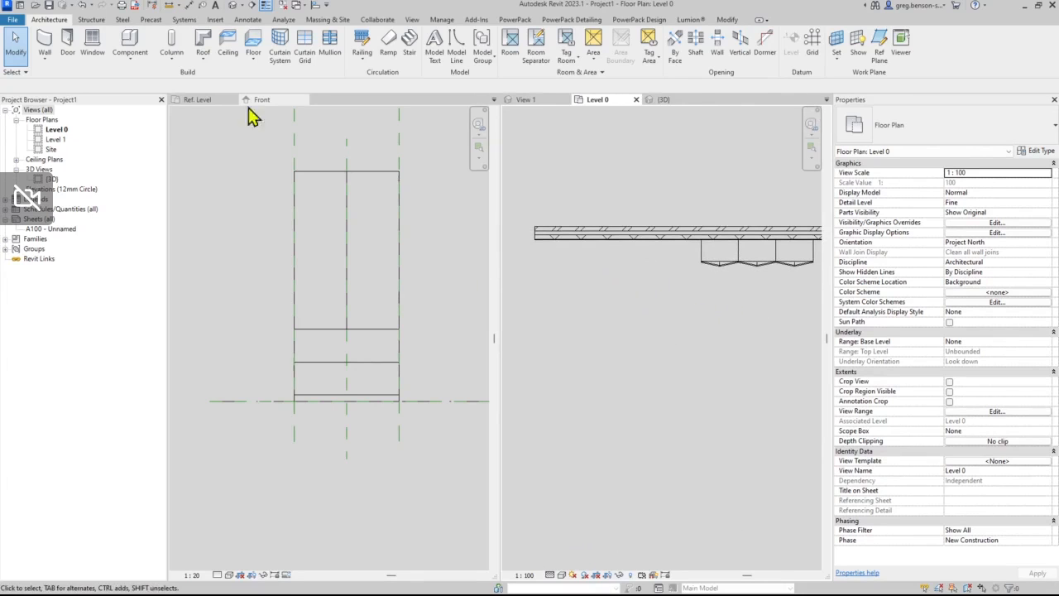
{"action": "left_click", "coordinate": [70, 66]}
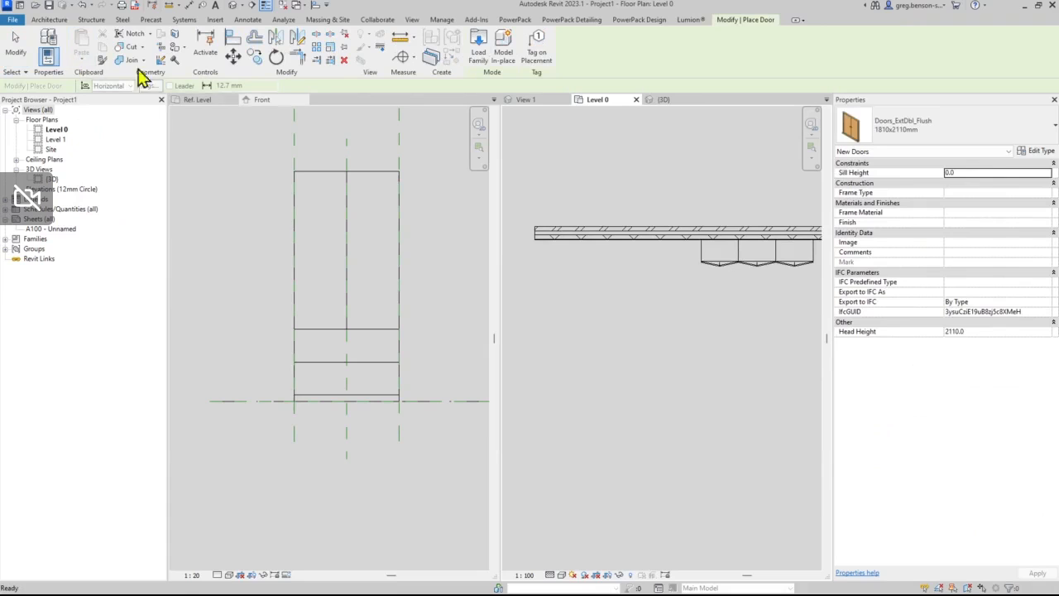
{"action": "left_click", "coordinate": [987, 154]}
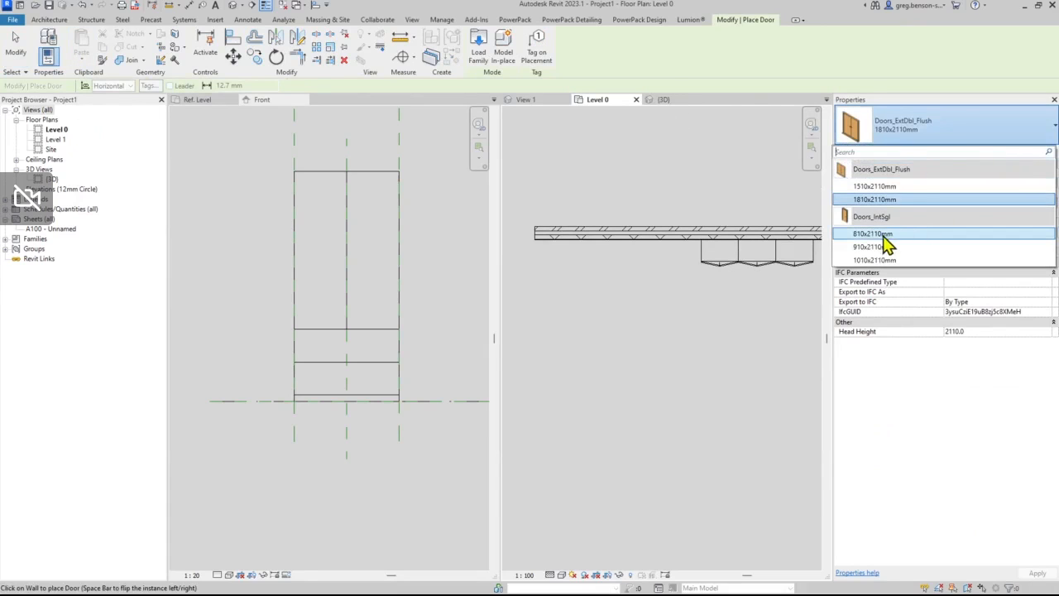
{"action": "left_click", "coordinate": [891, 238]}
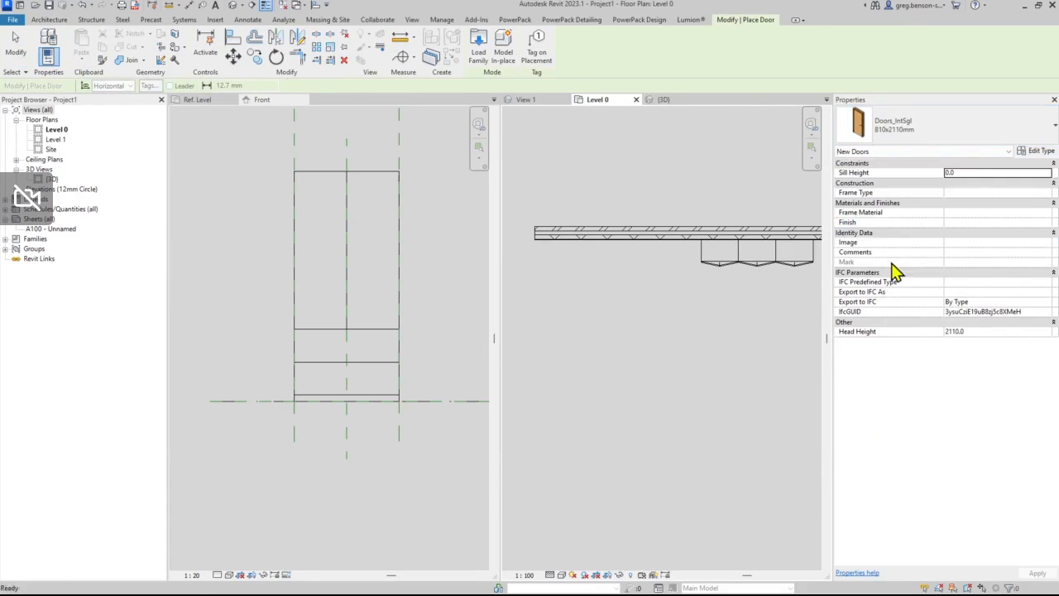
{"action": "left_click", "coordinate": [614, 237]}
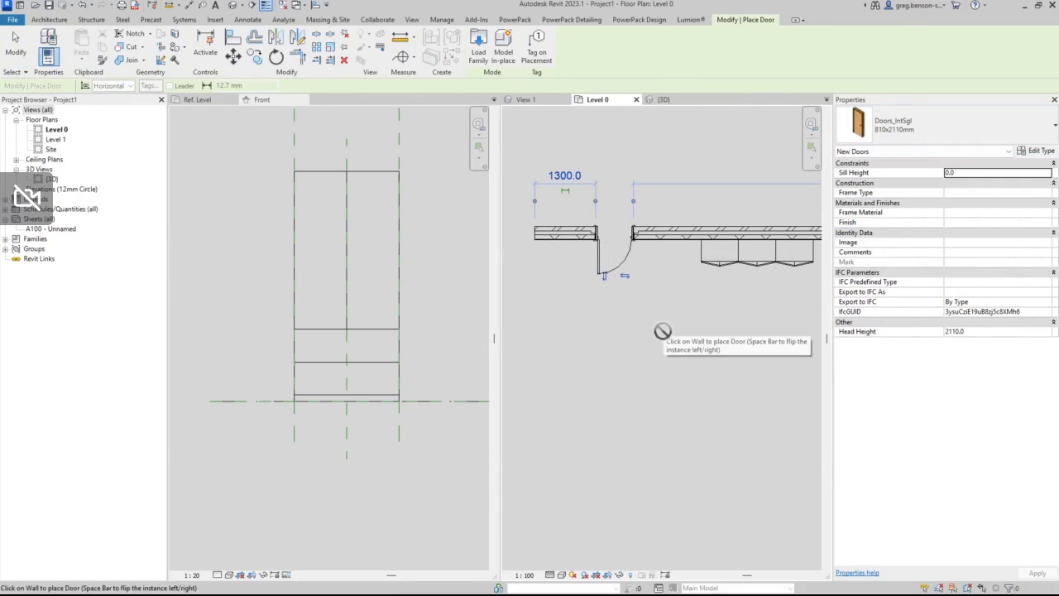
{"action": "key", "text": "Escape"}
{"action": "key", "text": "Escape"}
- Compare how the new interior door displays in the Level 0 plan at Coarse, Medium and Fine detail levels, ending at Fine
{"action": "scroll", "coordinate": [619, 244], "scroll_direction": "up", "scroll_amount": 3}
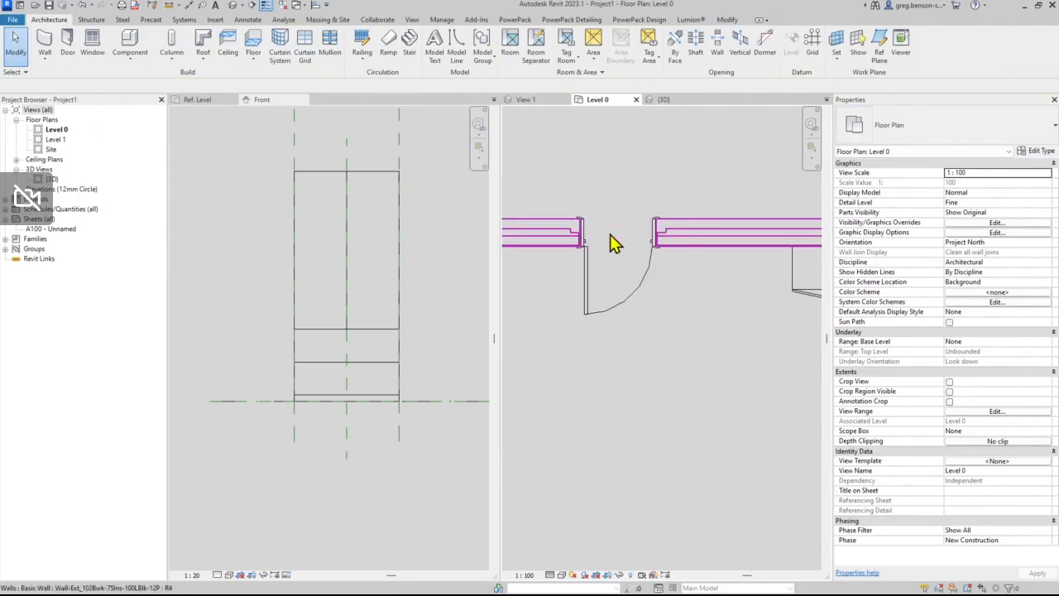
{"action": "scroll", "coordinate": [610, 235], "scroll_direction": "up", "scroll_amount": 2}
{"action": "middle_click_drag", "start_coordinate": [732, 432], "coordinate": [745, 431]}
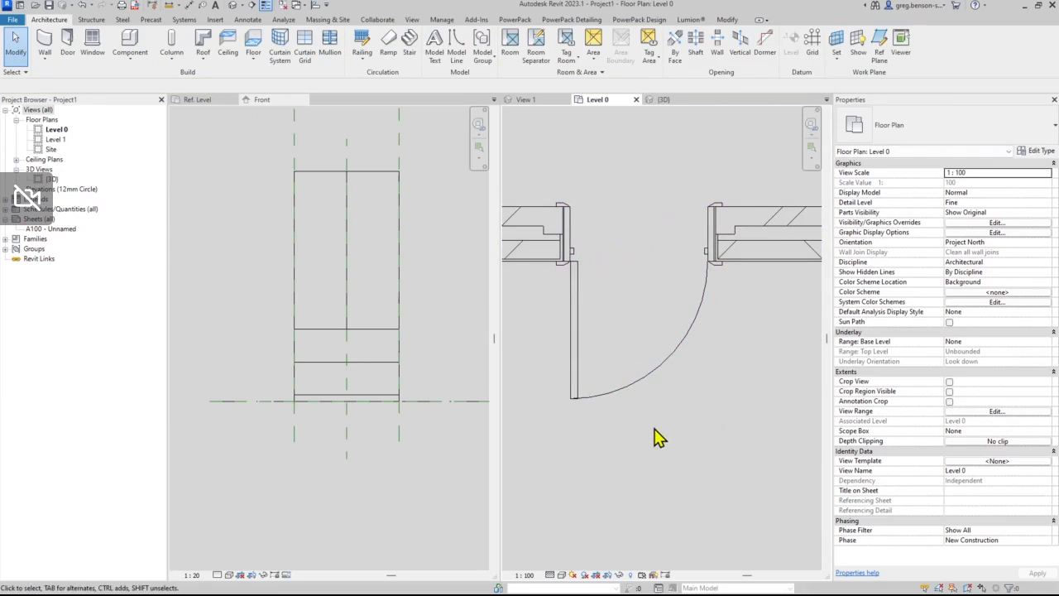
{"action": "left_click", "coordinate": [549, 575]}
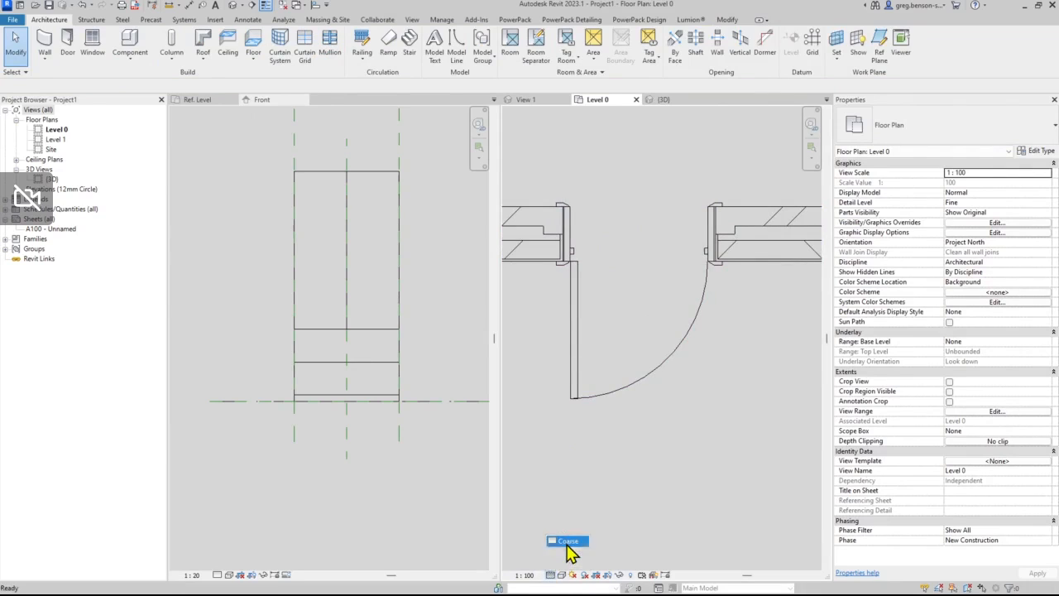
{"action": "left_click", "coordinate": [568, 541]}
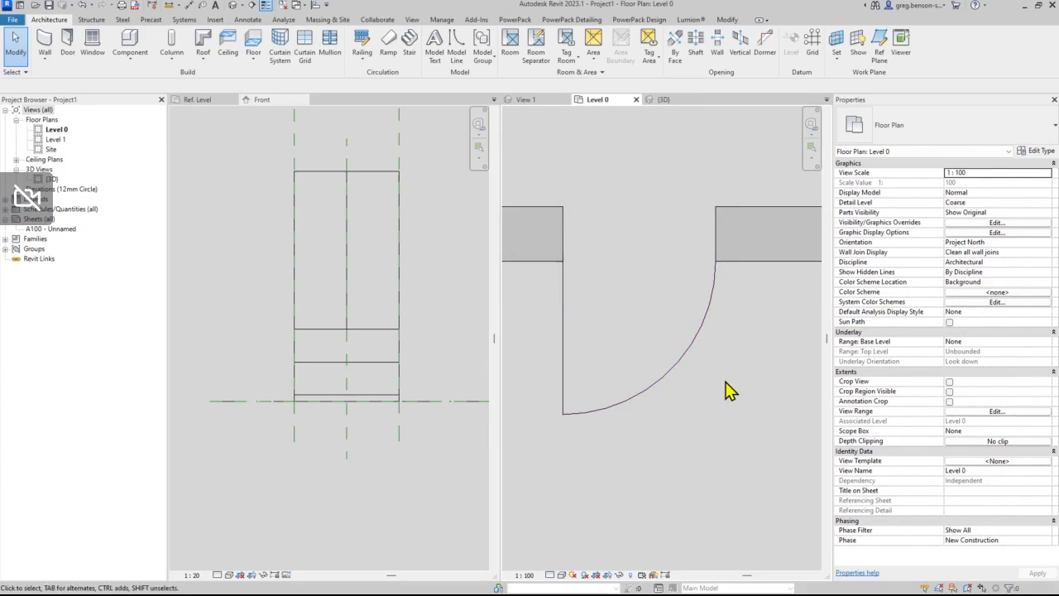
{"action": "left_click", "coordinate": [553, 575]}
{"action": "left_click", "coordinate": [570, 552]}
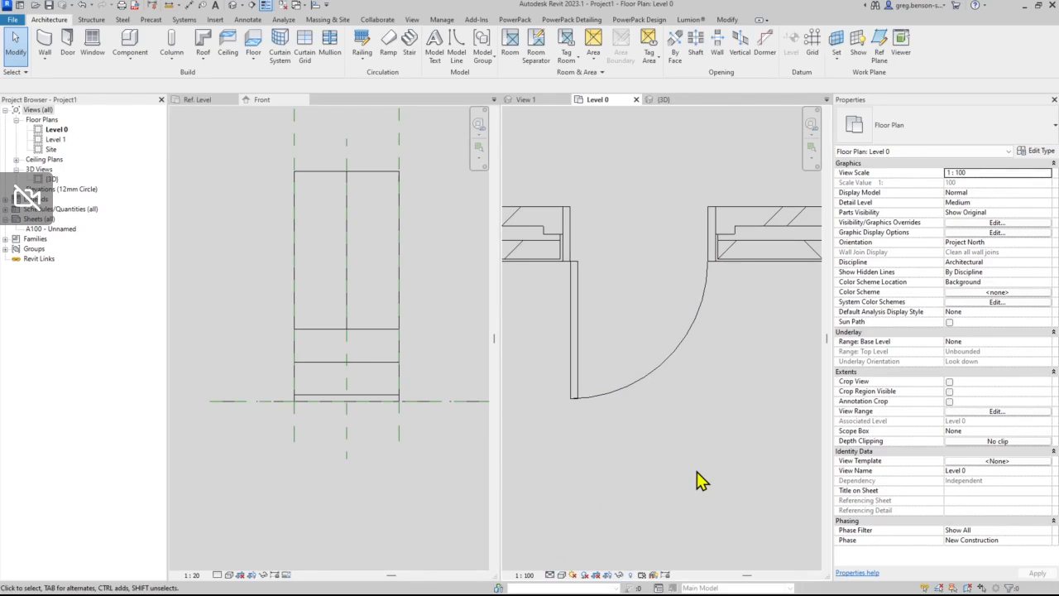
{"action": "left_click", "coordinate": [550, 574]}
{"action": "left_click", "coordinate": [559, 564]}
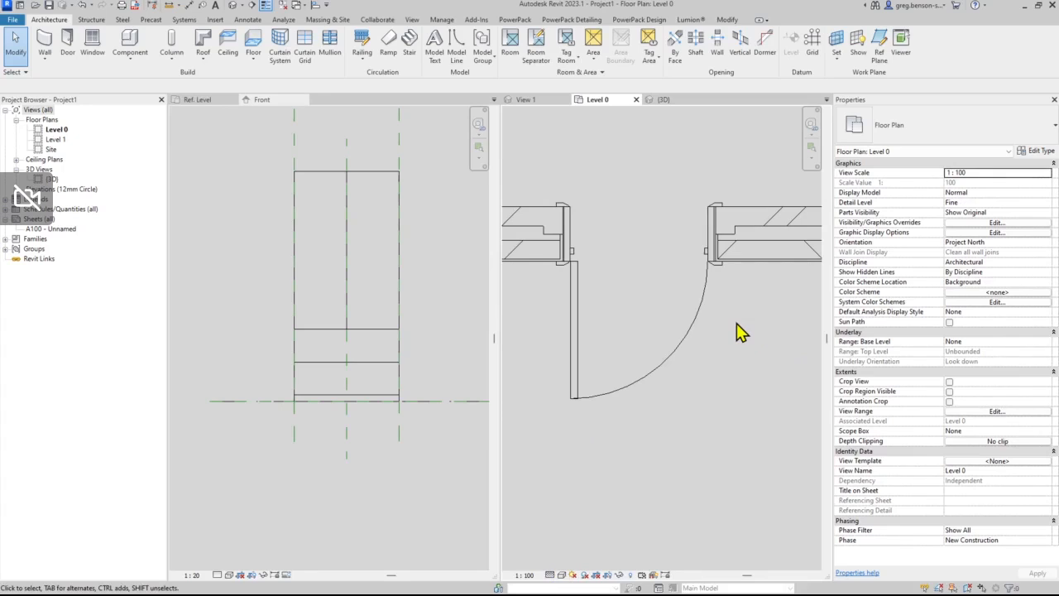
{"action": "left_click", "coordinate": [551, 575]}
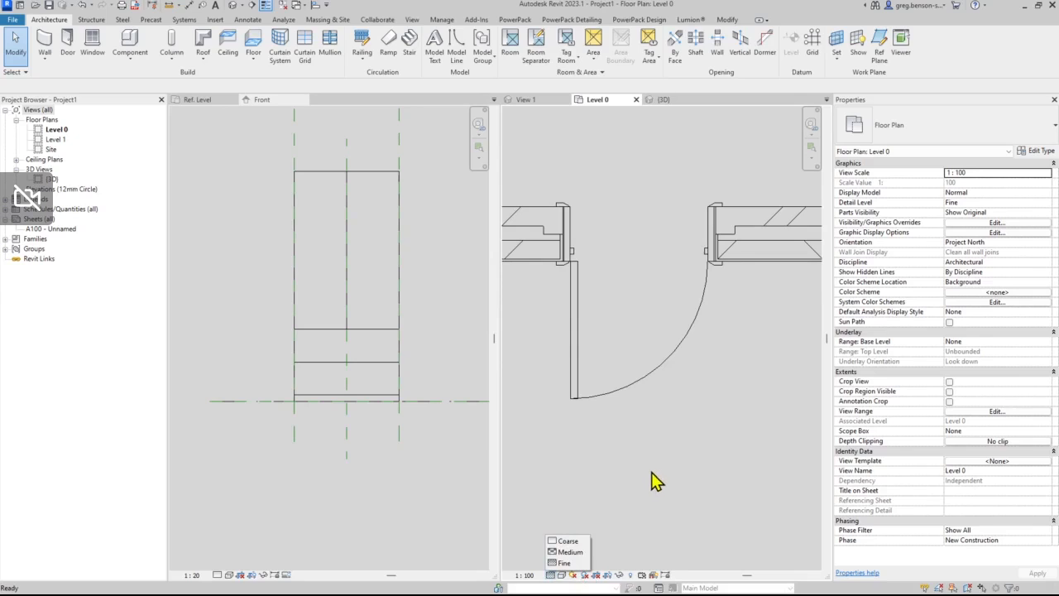
- In the wardrobe family's Ref. Level plan, delete the symbolic swing arc of the right-hand door leaf at the centre
{"action": "left_click", "coordinate": [362, 507]}
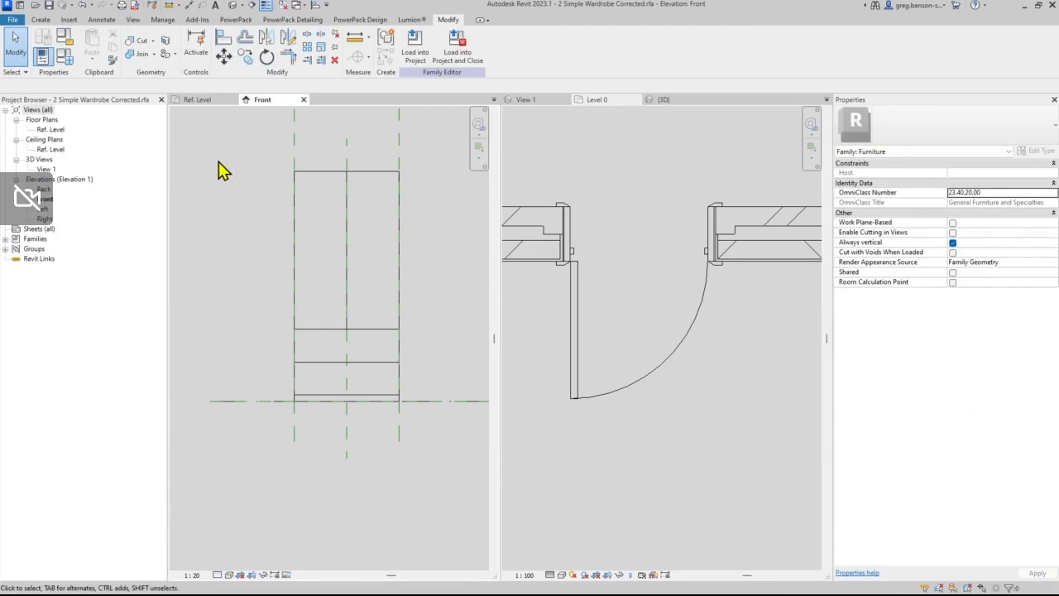
{"action": "left_click", "coordinate": [200, 103]}
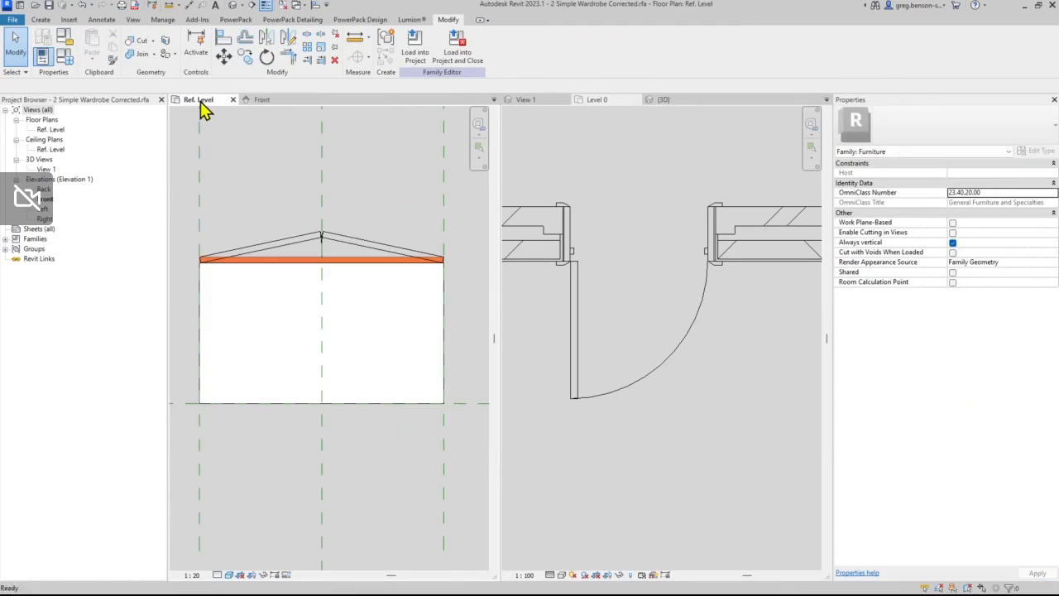
{"action": "middle_click_drag", "start_coordinate": [250, 186], "coordinate": [308, 197]}
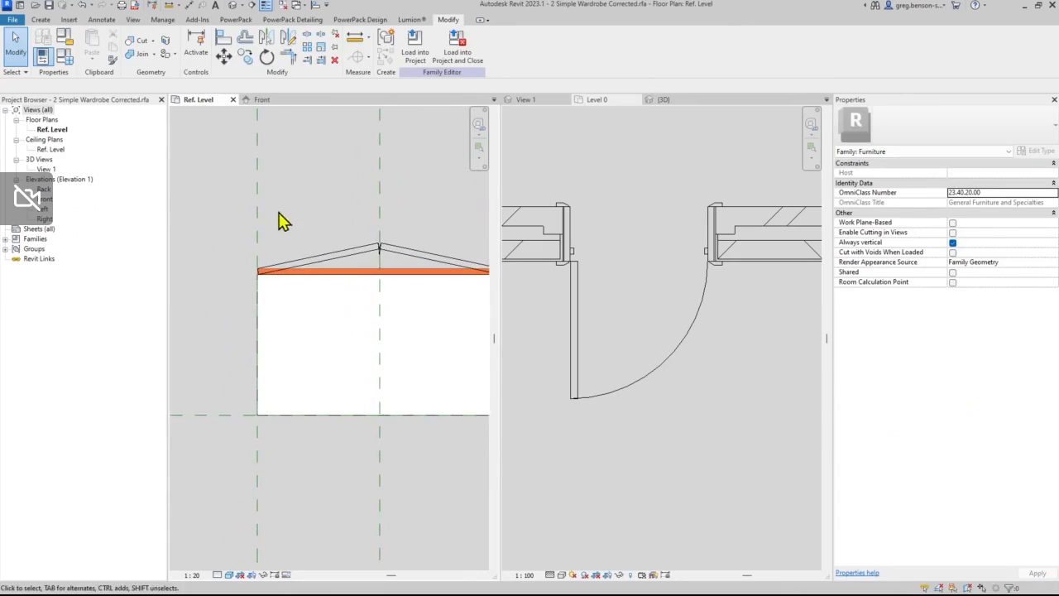
{"action": "scroll", "coordinate": [293, 223], "scroll_direction": "up", "scroll_amount": 1}
{"action": "scroll", "coordinate": [314, 234], "scroll_direction": "up", "scroll_amount": 2}
{"action": "middle_click_drag", "start_coordinate": [323, 231], "coordinate": [274, 220]}
{"action": "scroll", "coordinate": [373, 281], "scroll_direction": "up", "scroll_amount": 3}
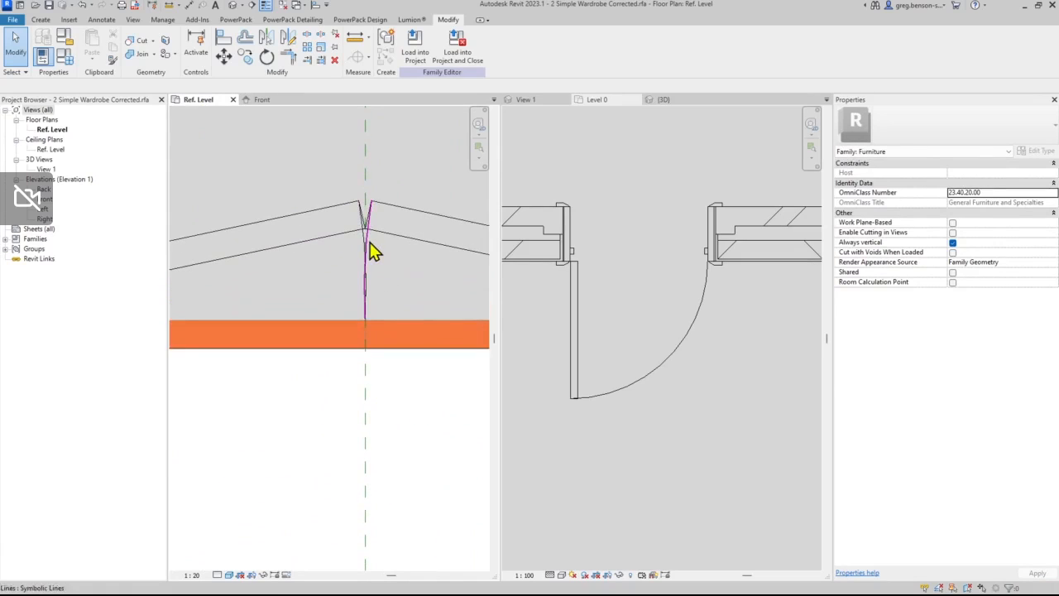
{"action": "left_click", "coordinate": [369, 244]}
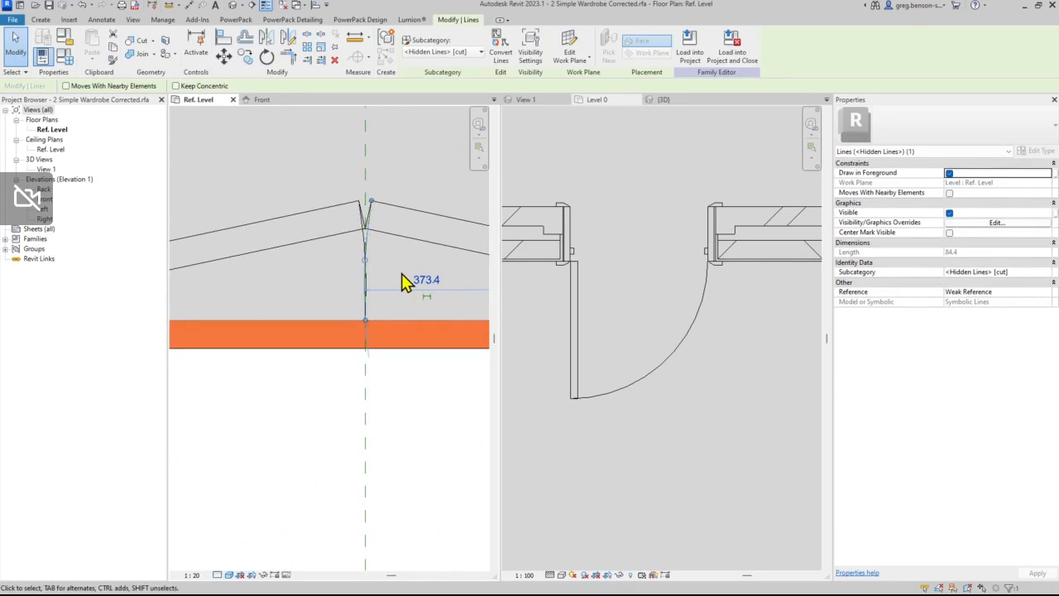
{"action": "key", "text": "Escape"}
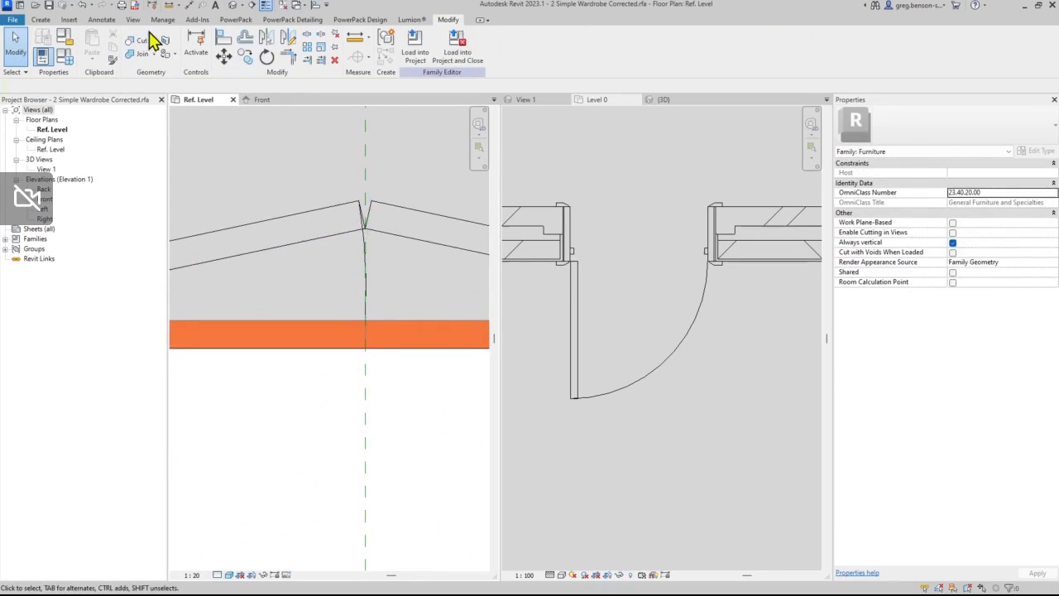
- Redraw the right leaf's swing as a symbolic <Hidden Lines> [cut] arc from the cabinet front's centre to its outer tip, curving through the centre plane
{"action": "left_click", "coordinate": [103, 19]}
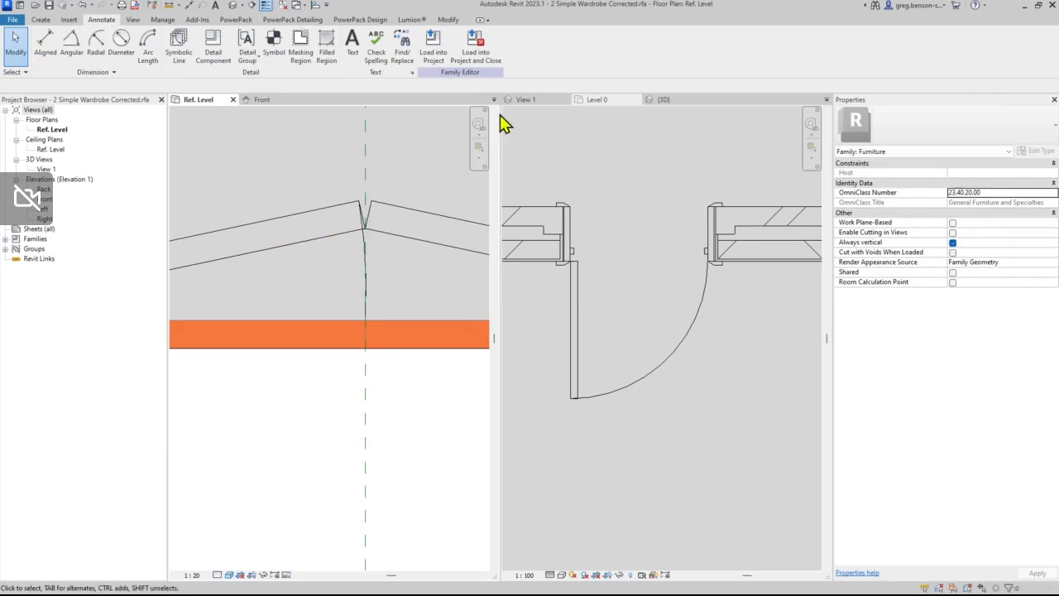
{"action": "left_click", "coordinate": [177, 42]}
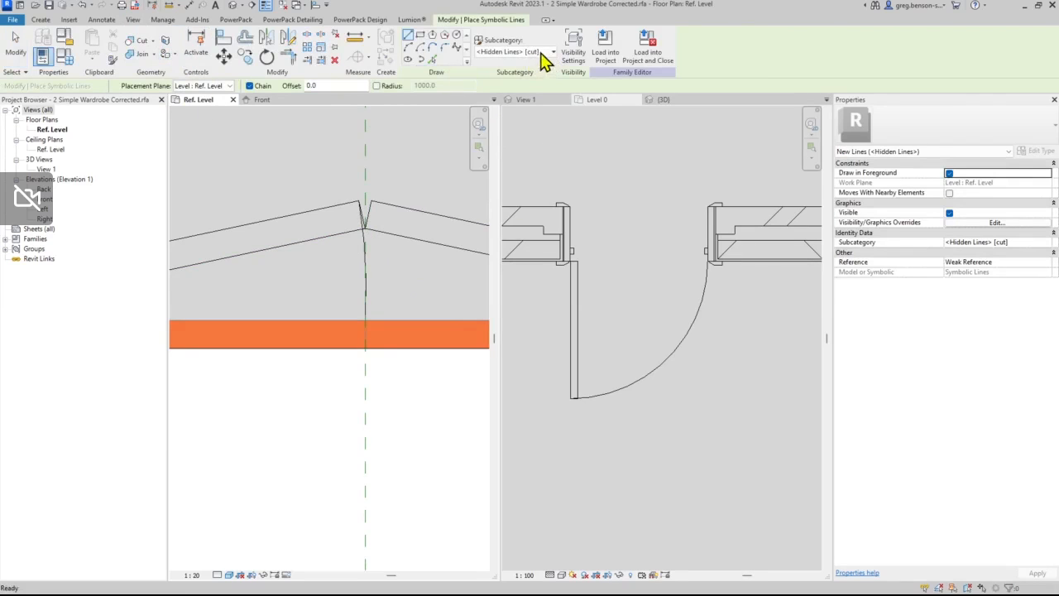
{"action": "left_click", "coordinate": [409, 47]}
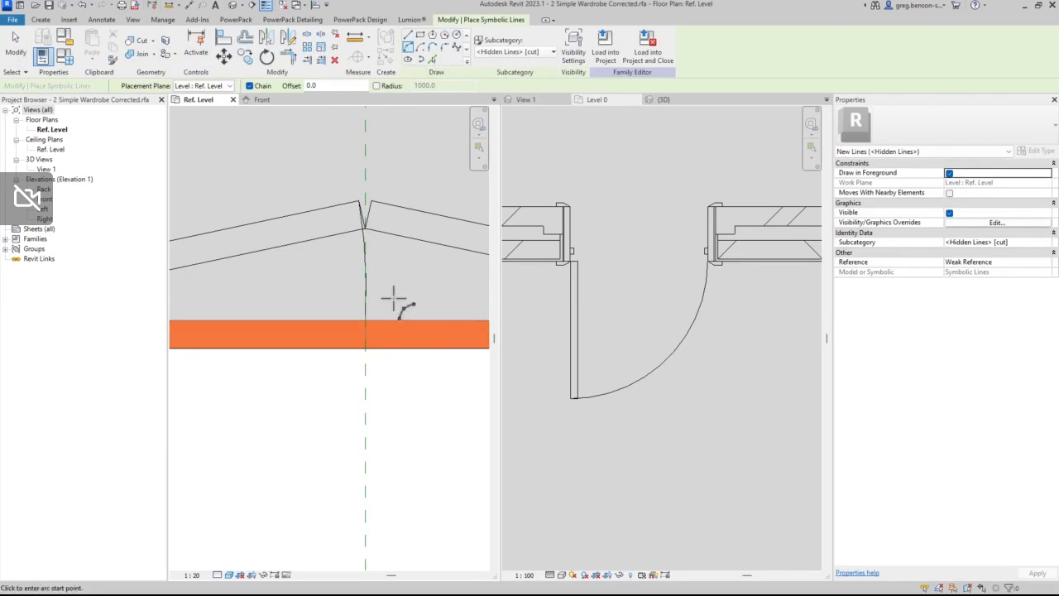
{"action": "left_click", "coordinate": [365, 320]}
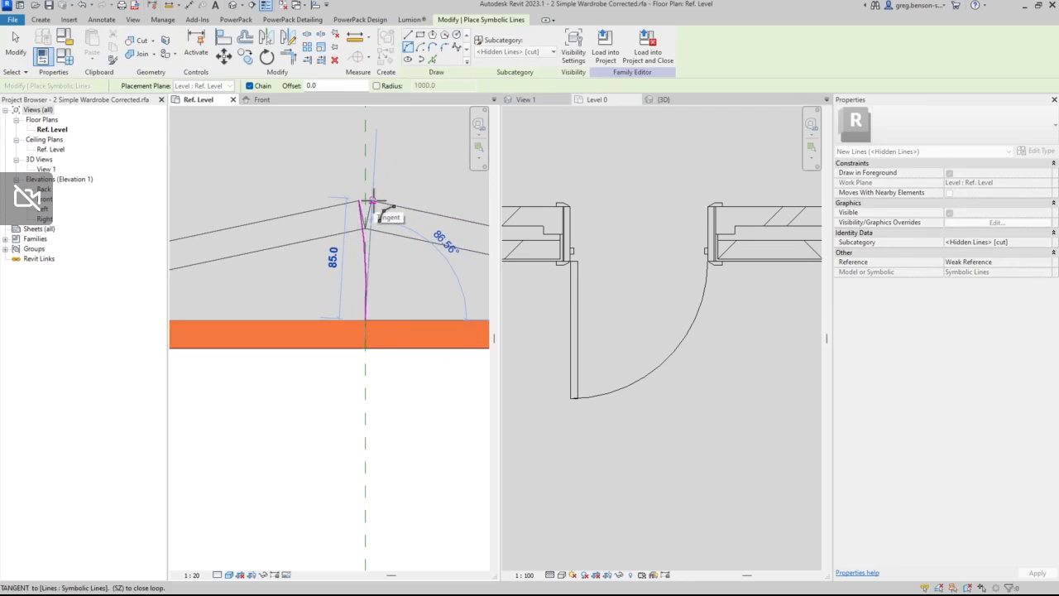
{"action": "left_click", "coordinate": [372, 200]}
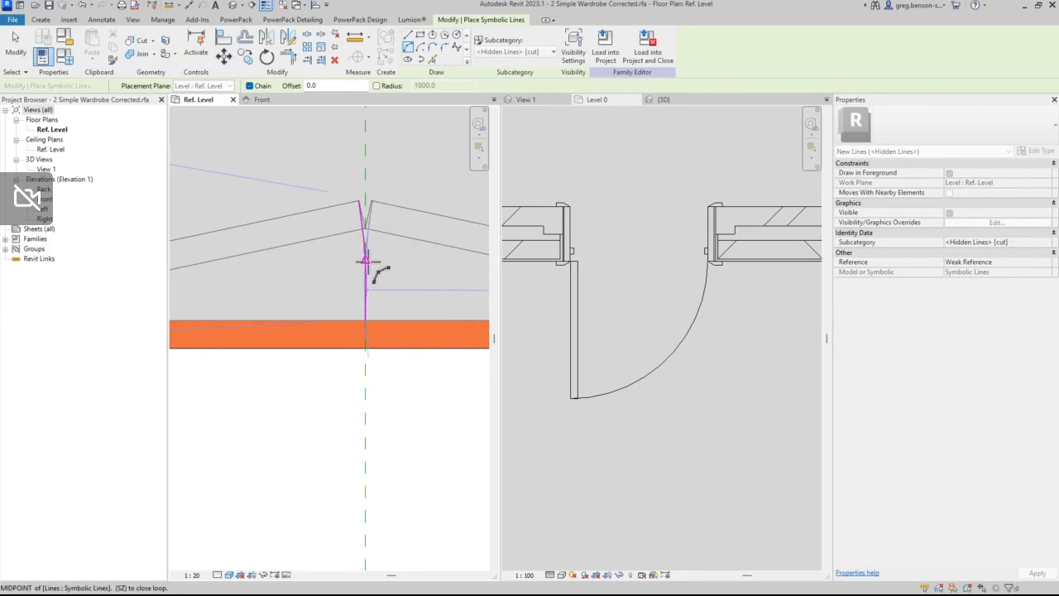
{"action": "scroll", "coordinate": [369, 261], "scroll_direction": "up", "scroll_amount": 5}
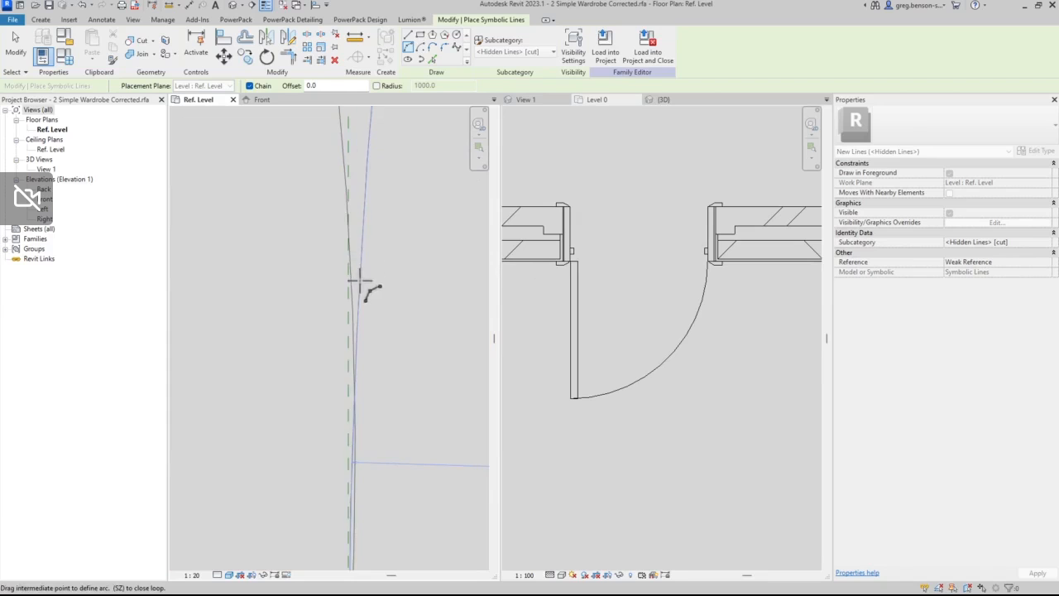
{"action": "left_click", "coordinate": [349, 339]}
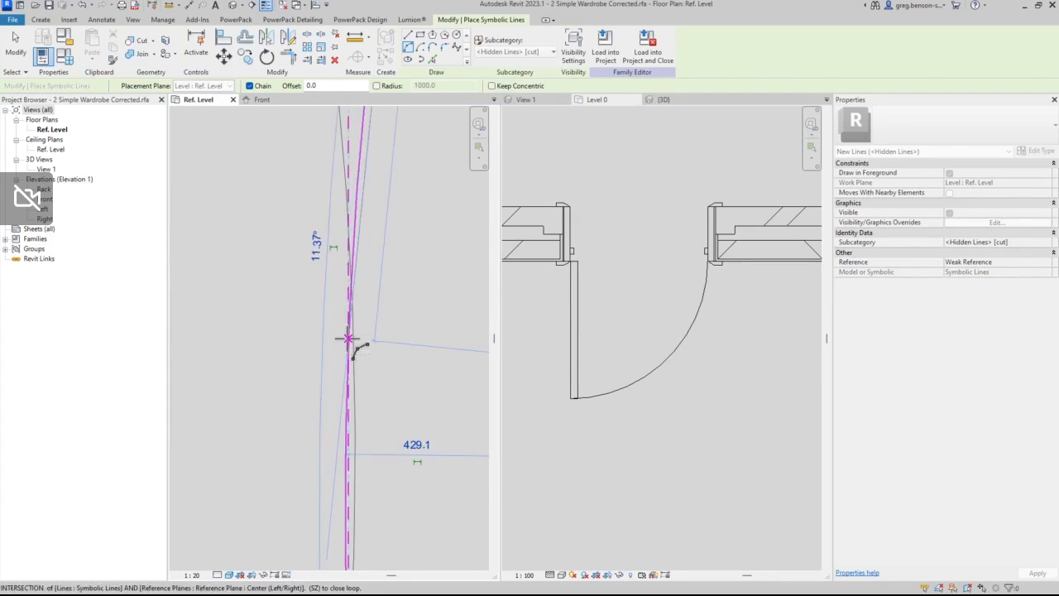
{"action": "key", "text": "Escape"}
{"action": "key", "text": "Escape"}
{"action": "middle_click_drag", "start_coordinate": [426, 343], "coordinate": [452, 341]}
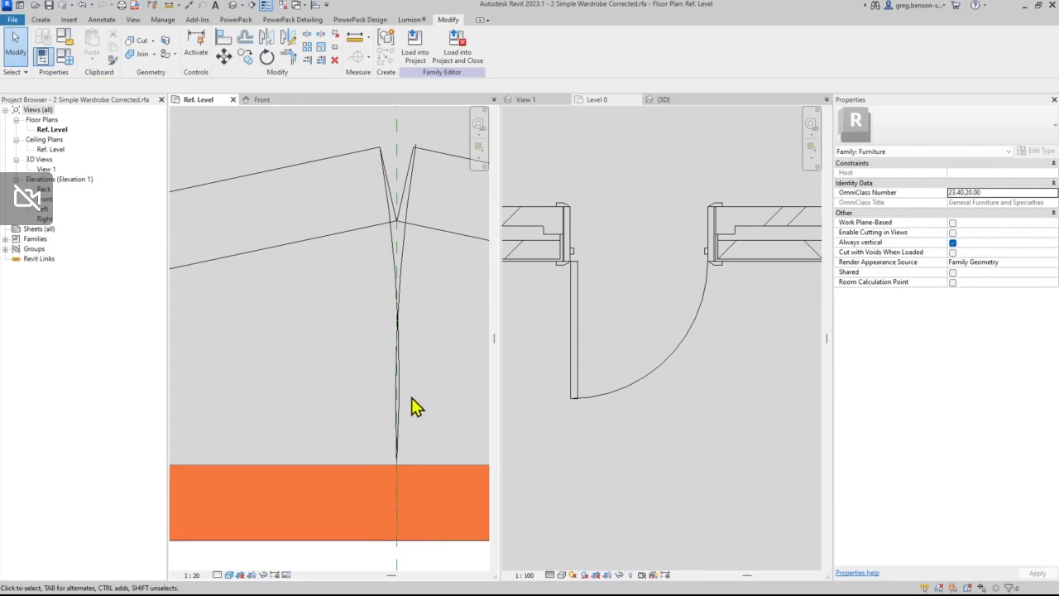
- Replace the left leaf's swing with a symbolic <Hidden Lines> [cut] arc from the cabinet front's centre to the leaf's outer tip
{"action": "left_click", "coordinate": [390, 245]}
{"action": "left_click", "coordinate": [279, 323]}
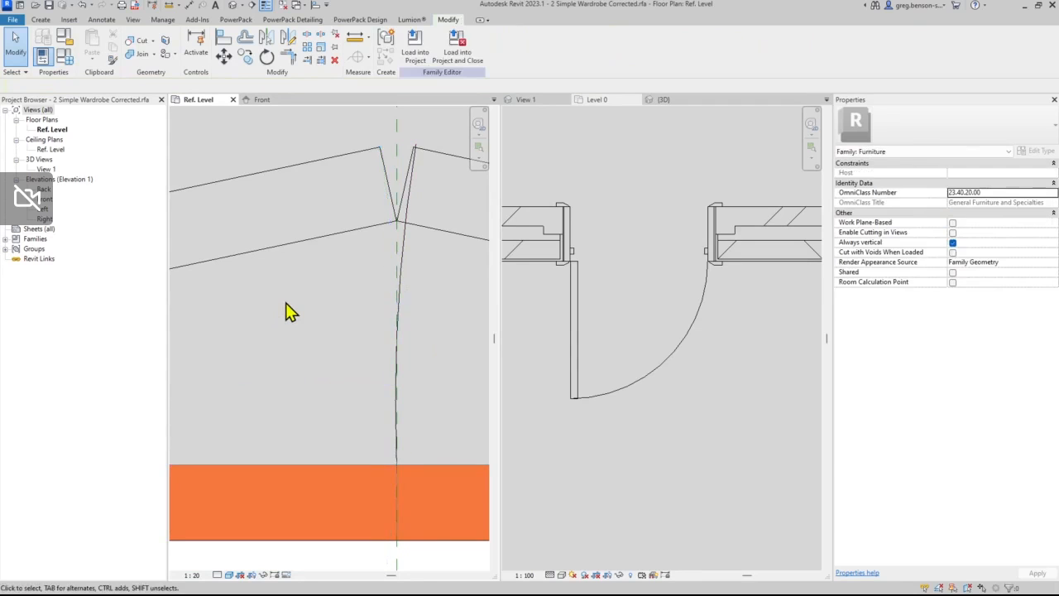
{"action": "left_click", "coordinate": [102, 19]}
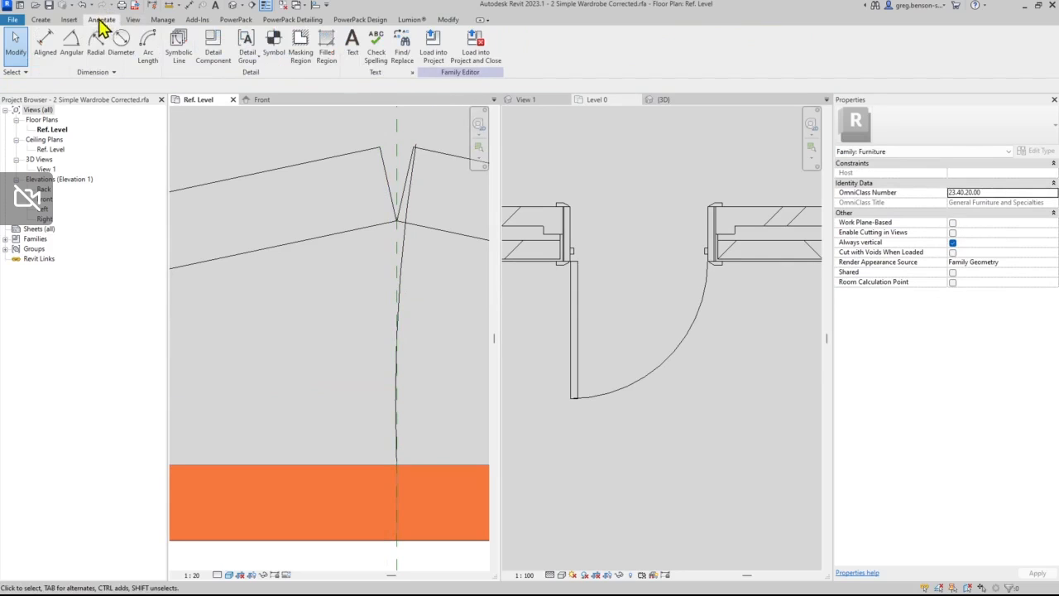
{"action": "left_click", "coordinate": [179, 43]}
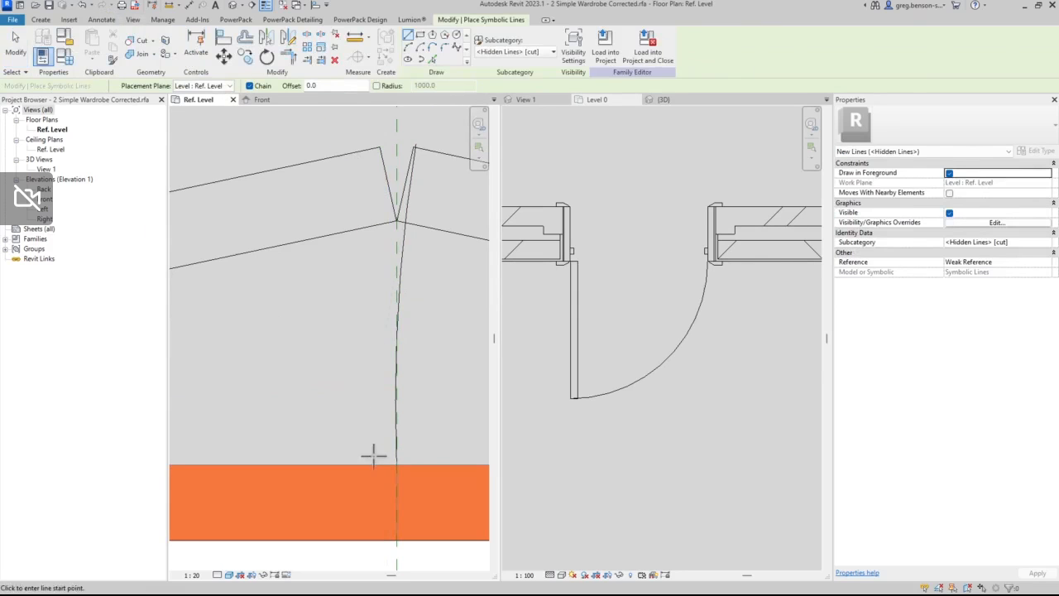
{"action": "left_click", "coordinate": [408, 58]}
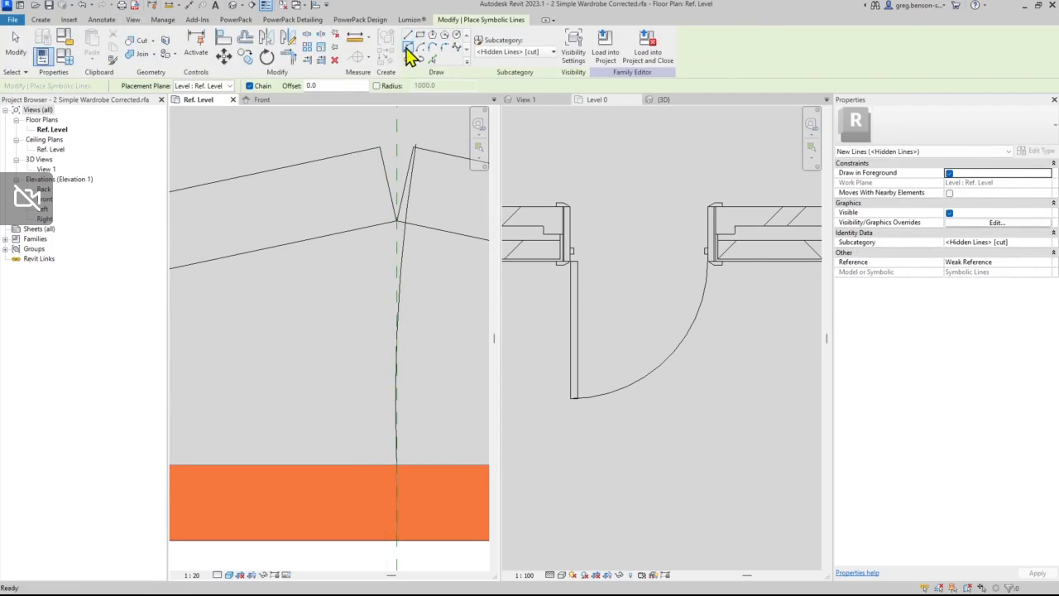
{"action": "left_click", "coordinate": [396, 465]}
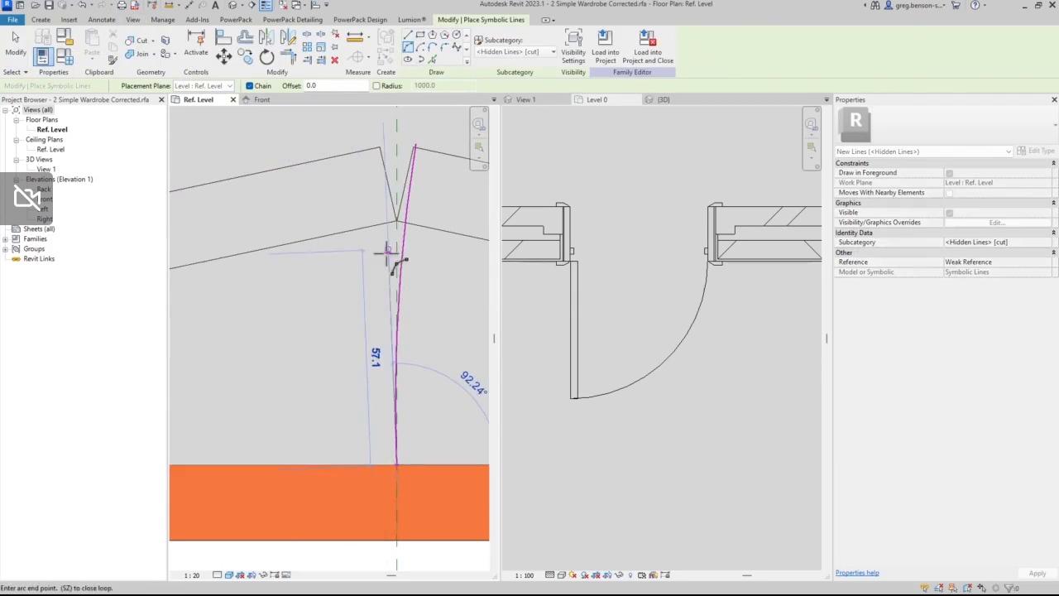
{"action": "left_click", "coordinate": [379, 148]}
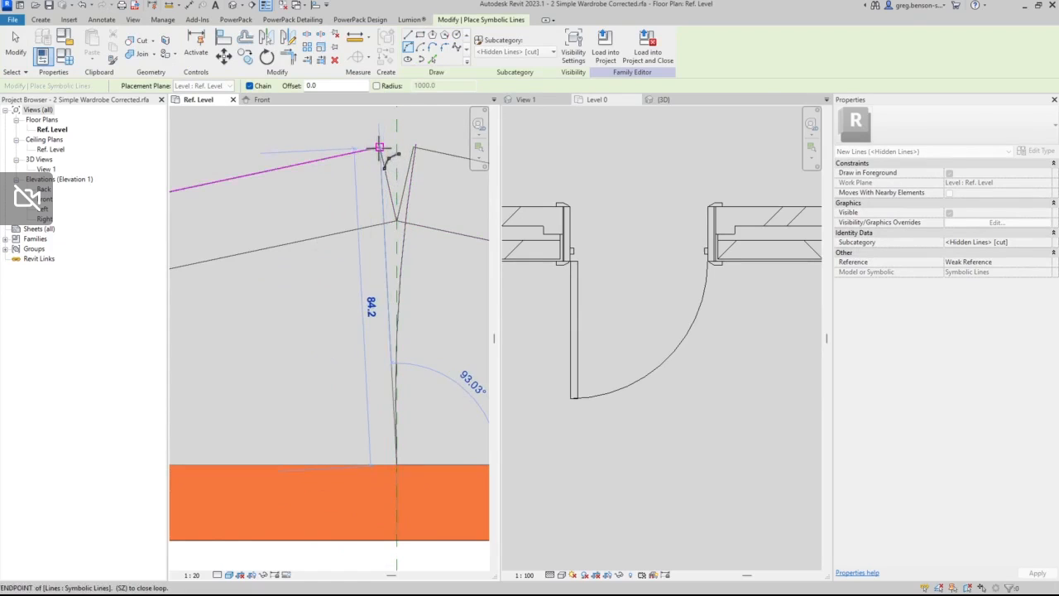
{"action": "left_click", "coordinate": [397, 284]}
{"action": "key", "text": "Escape"}
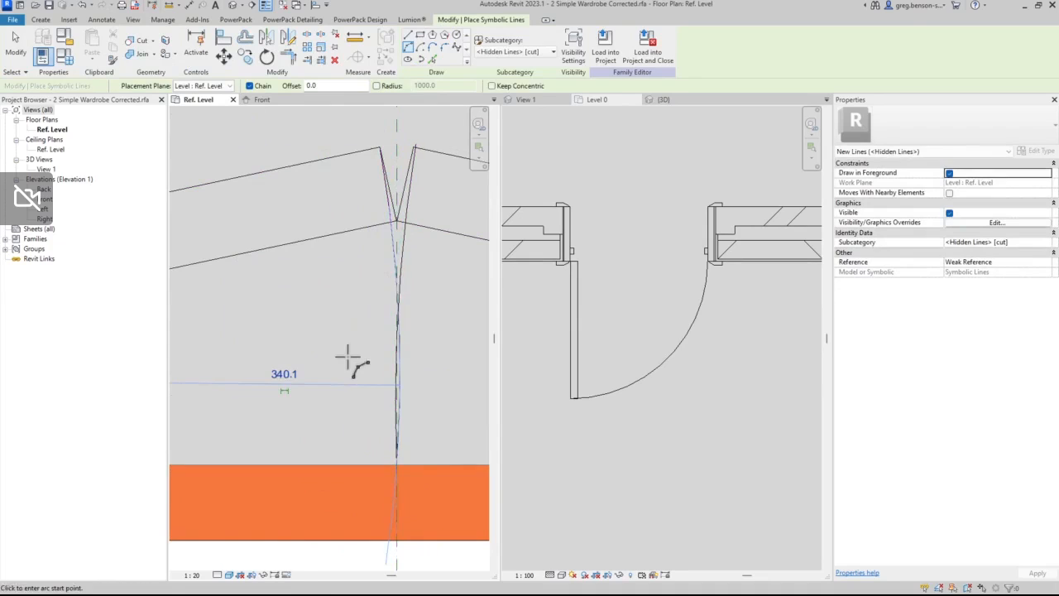
{"action": "key", "text": "Escape"}
{"action": "scroll", "coordinate": [343, 373], "scroll_direction": "down", "scroll_amount": 2}
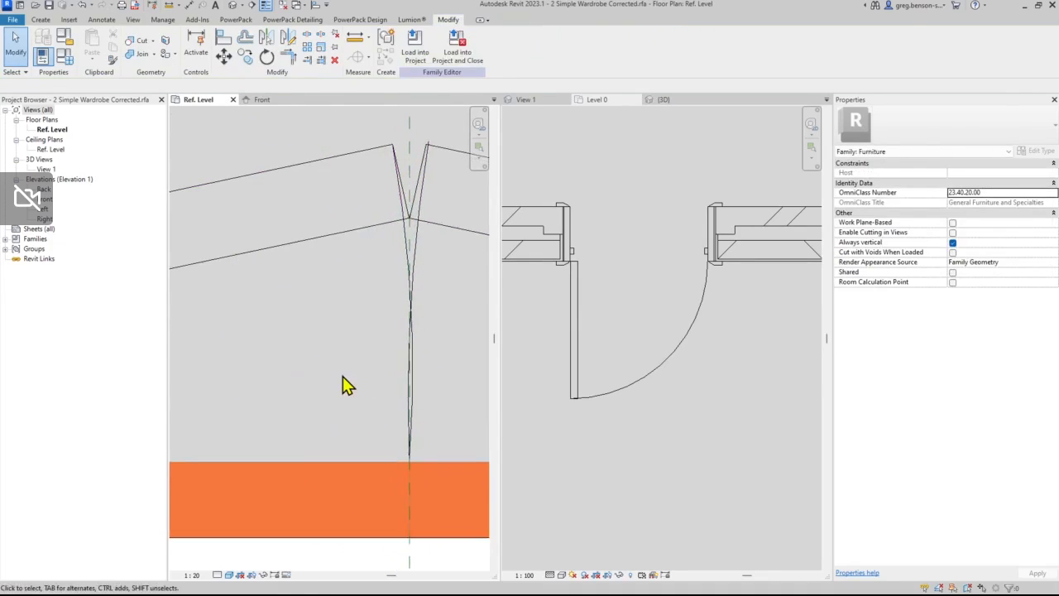
{"action": "scroll", "coordinate": [343, 368], "scroll_direction": "up", "scroll_amount": 2}
{"action": "middle_click_drag", "start_coordinate": [348, 359], "coordinate": [428, 299]}
{"action": "scroll", "coordinate": [331, 353], "scroll_direction": "down", "scroll_amount": 3}
{"action": "scroll", "coordinate": [361, 289], "scroll_direction": "down", "scroll_amount": 2}
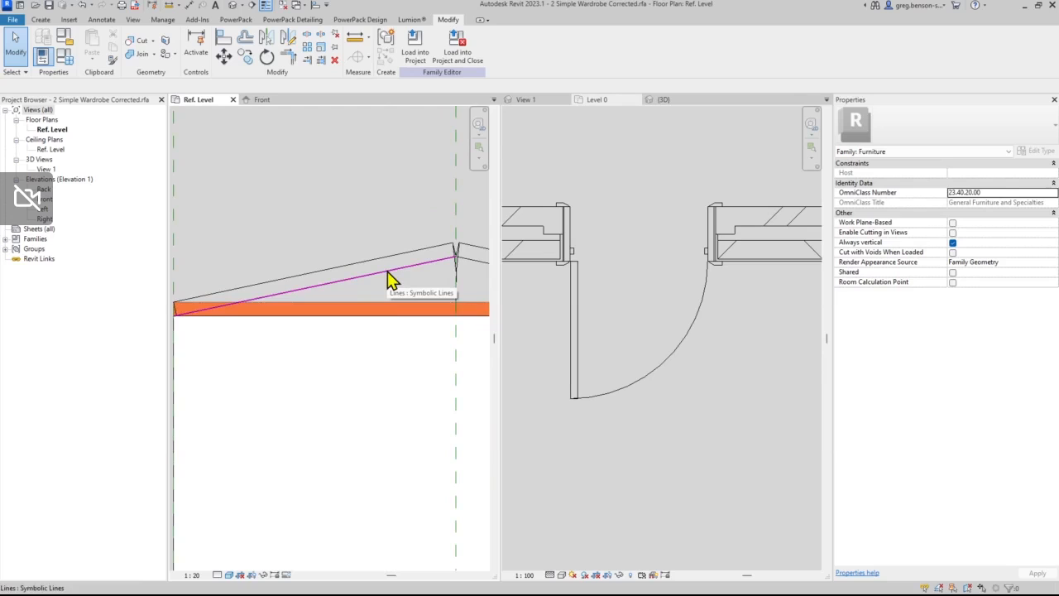
- Turn off Coarse visibility for the six inner and end symbolic lines of both wardrobe door leaves, leaving only their outer lines at Coarse
{"action": "key", "text": "Tab"}
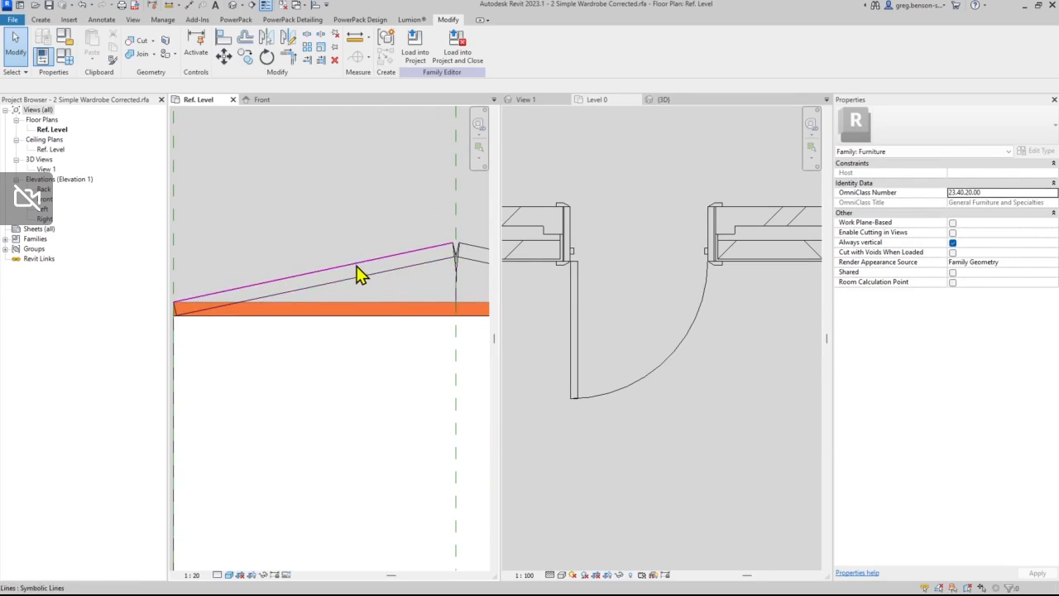
{"action": "key", "text": "Tab"}
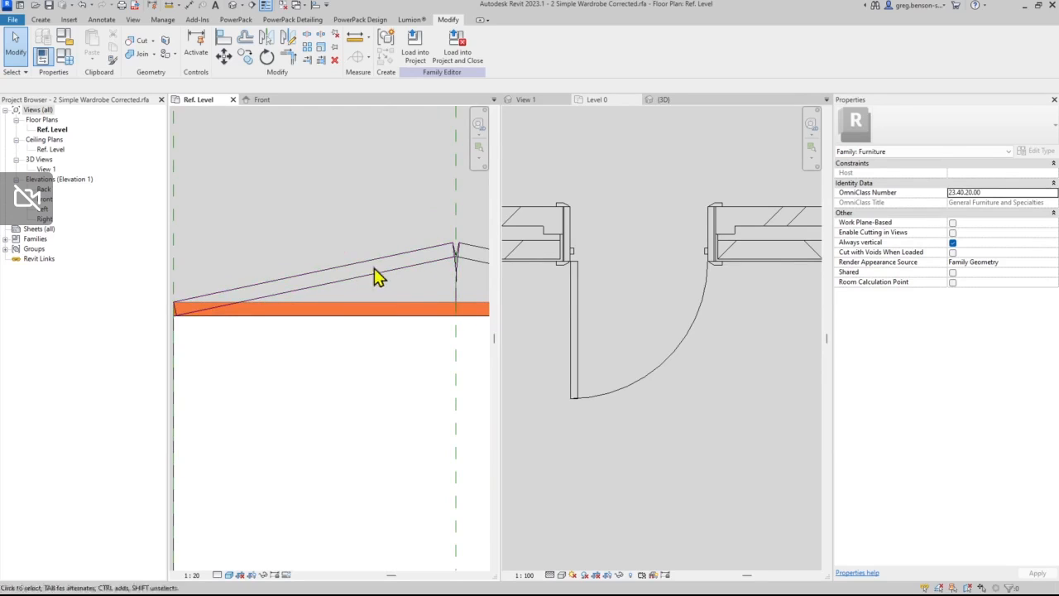
{"action": "scroll", "coordinate": [443, 262], "scroll_direction": "up", "scroll_amount": 3}
{"action": "middle_click_drag", "start_coordinate": [438, 265], "coordinate": [338, 288]}
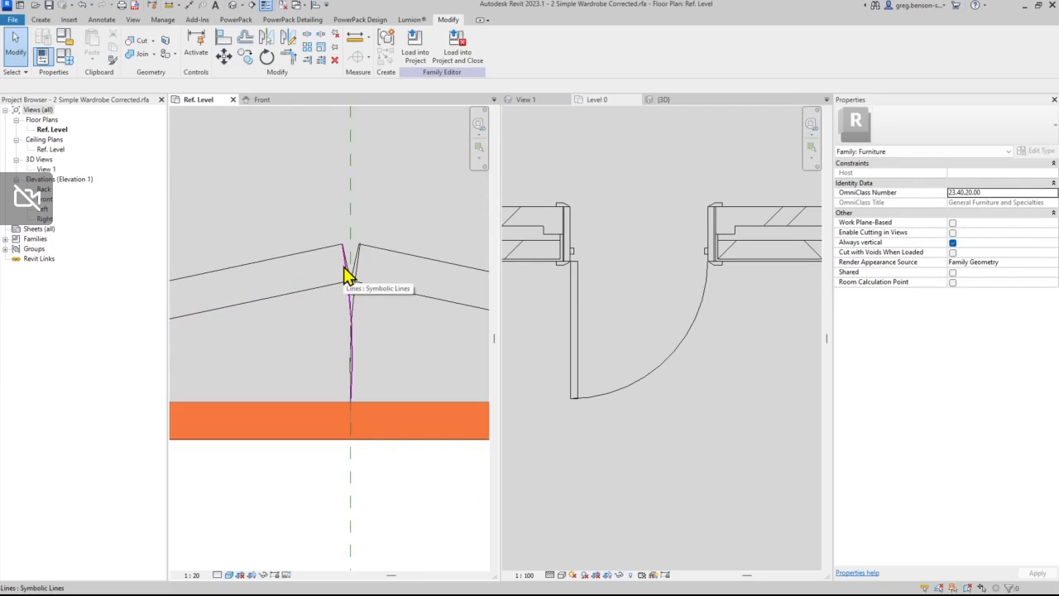
{"action": "key", "text": "Tab"}
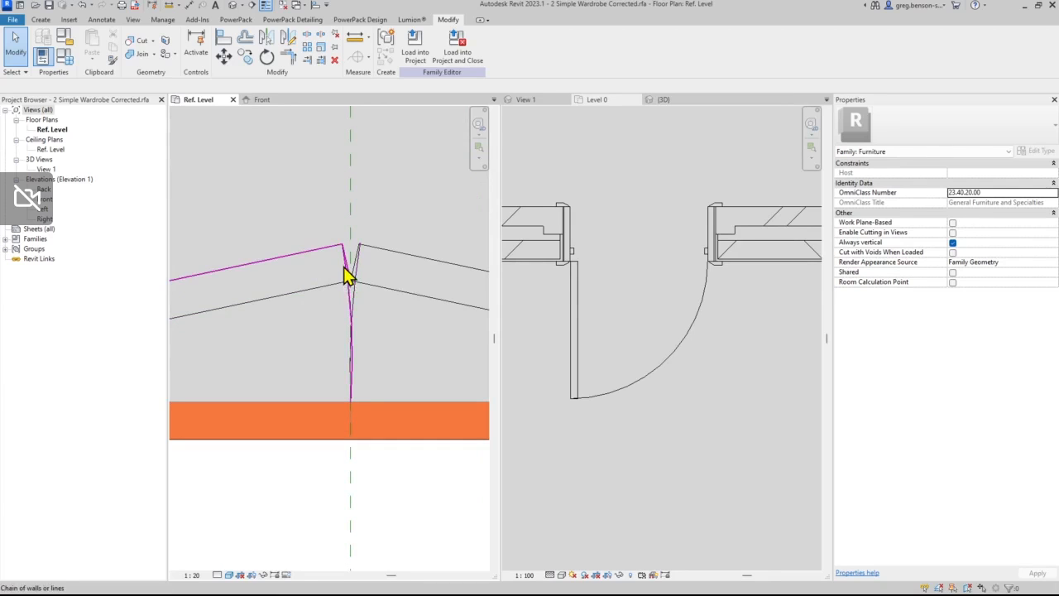
{"action": "scroll", "coordinate": [348, 276], "scroll_direction": "up", "scroll_amount": 3}
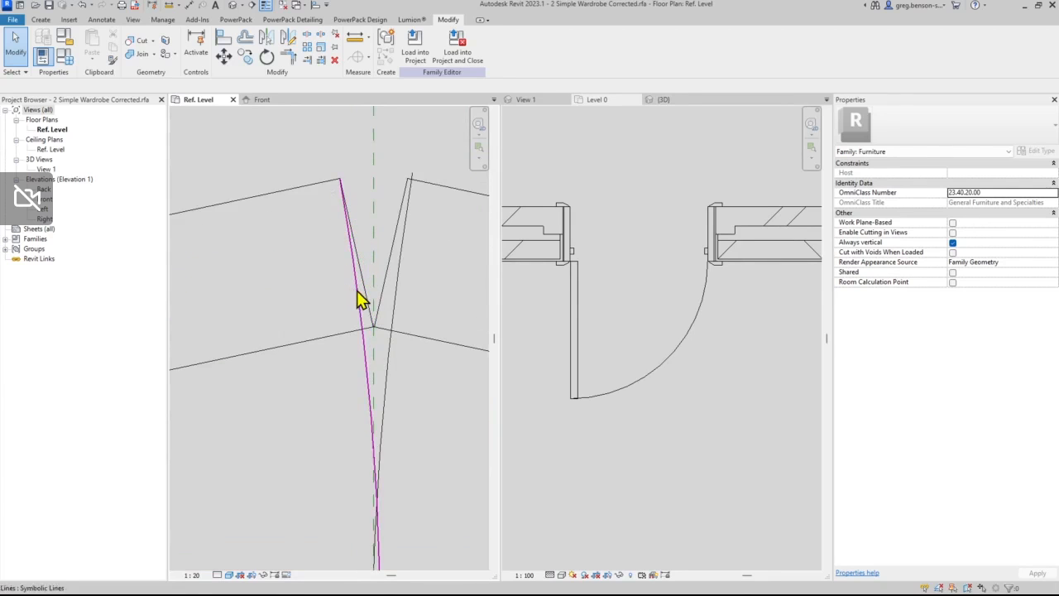
{"action": "left_click", "coordinate": [365, 282]}
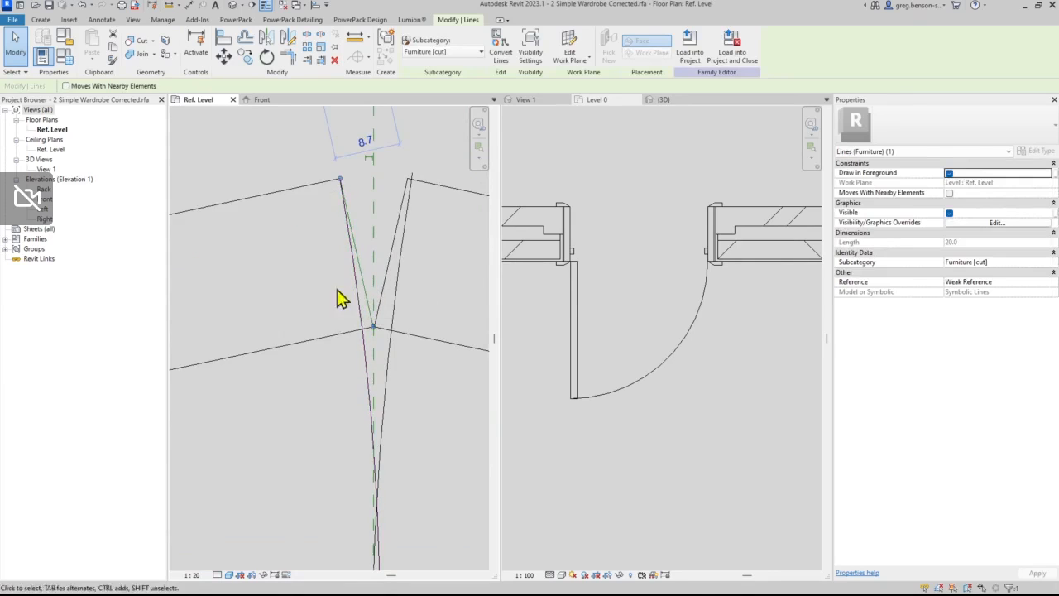
{"action": "left_click", "coordinate": [394, 270], "text": "ctrl"}
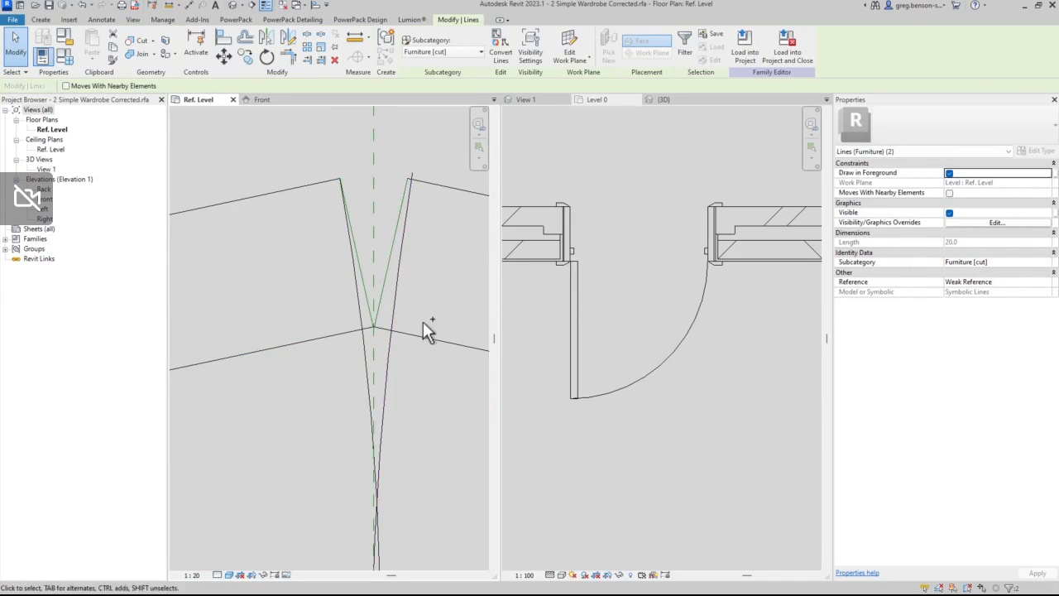
{"action": "left_click", "coordinate": [423, 337], "text": "ctrl"}
{"action": "left_click", "coordinate": [325, 345], "text": "ctrl"}
{"action": "scroll", "coordinate": [337, 363], "scroll_direction": "down", "scroll_amount": 10}
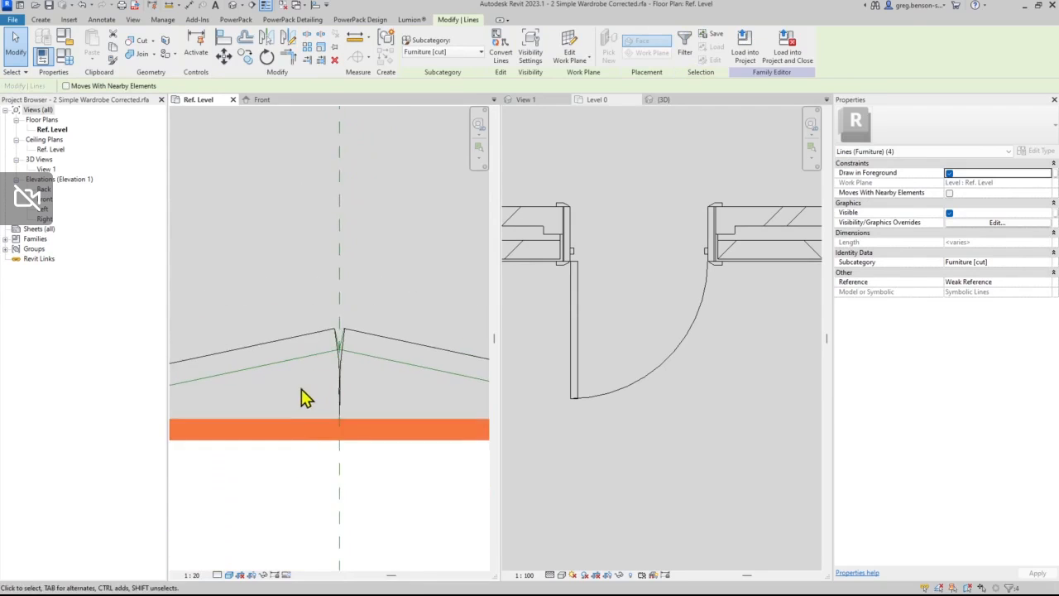
{"action": "middle_click_drag", "start_coordinate": [183, 420], "coordinate": [386, 340]}
{"action": "scroll", "coordinate": [299, 347], "scroll_direction": "up", "scroll_amount": 6}
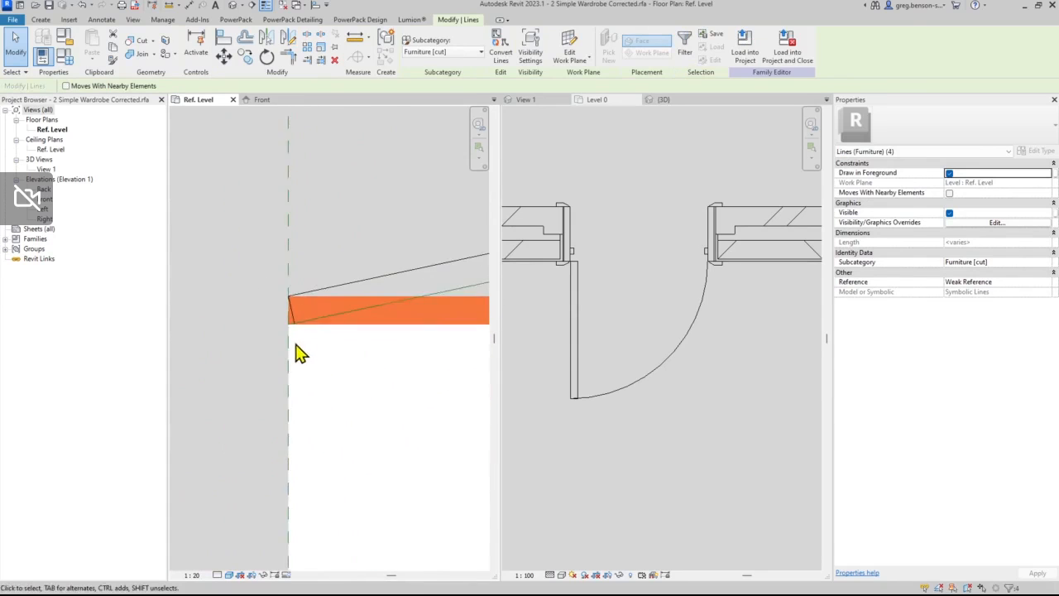
{"action": "left_click", "coordinate": [289, 270], "text": "ctrl"}
{"action": "scroll", "coordinate": [283, 333], "scroll_direction": "down", "scroll_amount": 5}
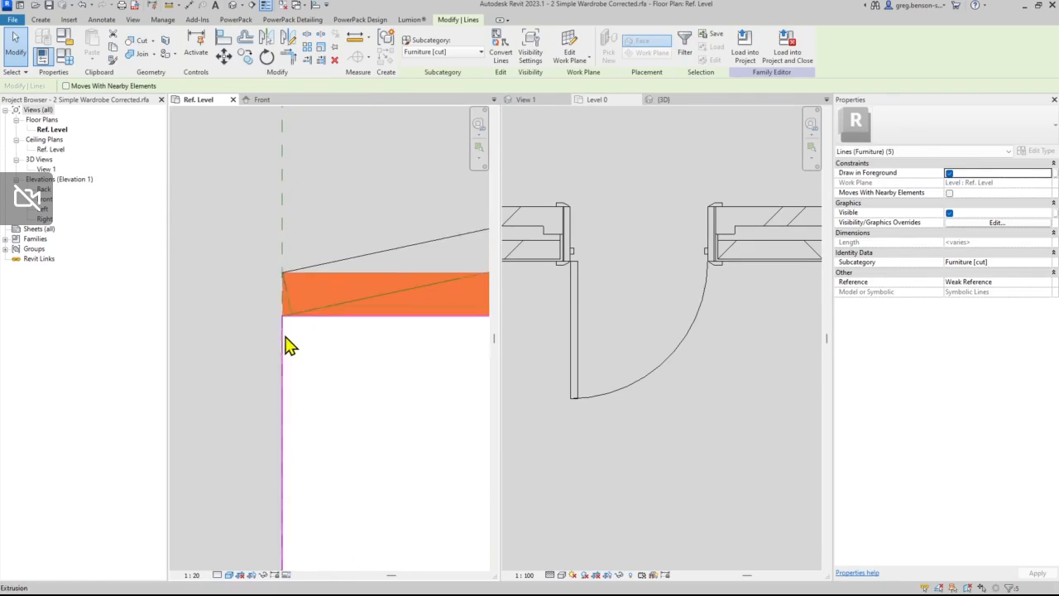
{"action": "scroll", "coordinate": [282, 340], "scroll_direction": "down", "scroll_amount": 3}
{"action": "middle_click_drag", "start_coordinate": [373, 374], "coordinate": [276, 376]}
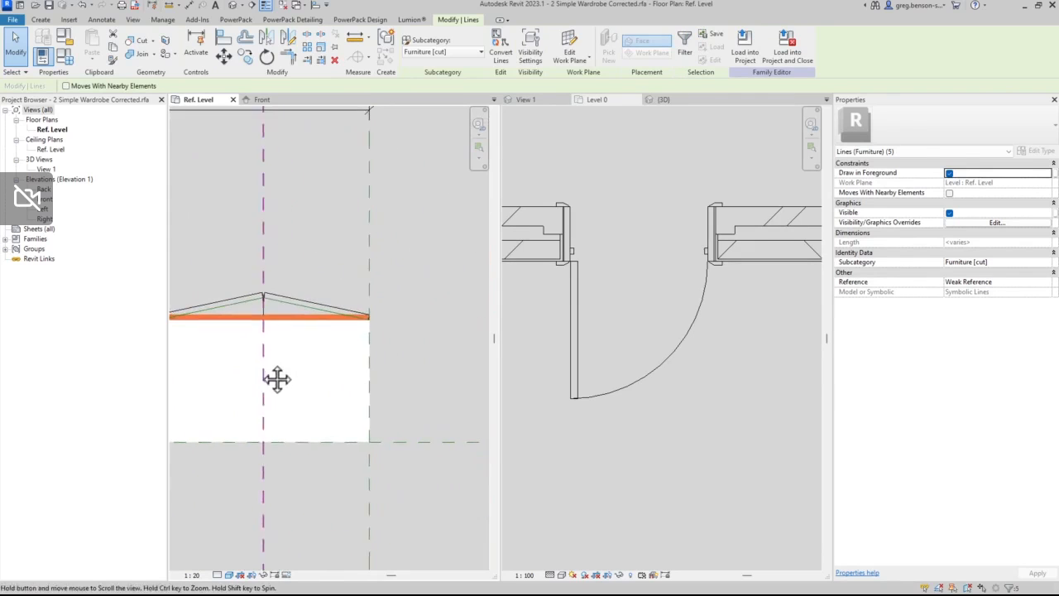
{"action": "scroll", "coordinate": [367, 318], "scroll_direction": "up", "scroll_amount": 4}
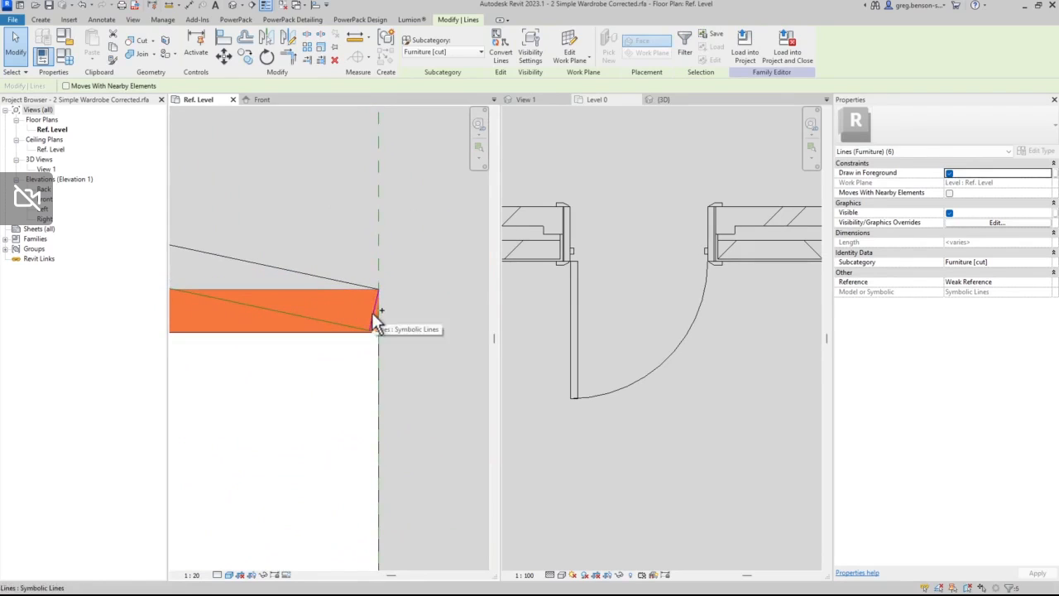
{"action": "left_click", "coordinate": [374, 321], "text": "ctrl"}
{"action": "scroll", "coordinate": [442, 323], "scroll_direction": "down", "scroll_amount": 3}
{"action": "scroll", "coordinate": [447, 321], "scroll_direction": "down", "scroll_amount": 3}
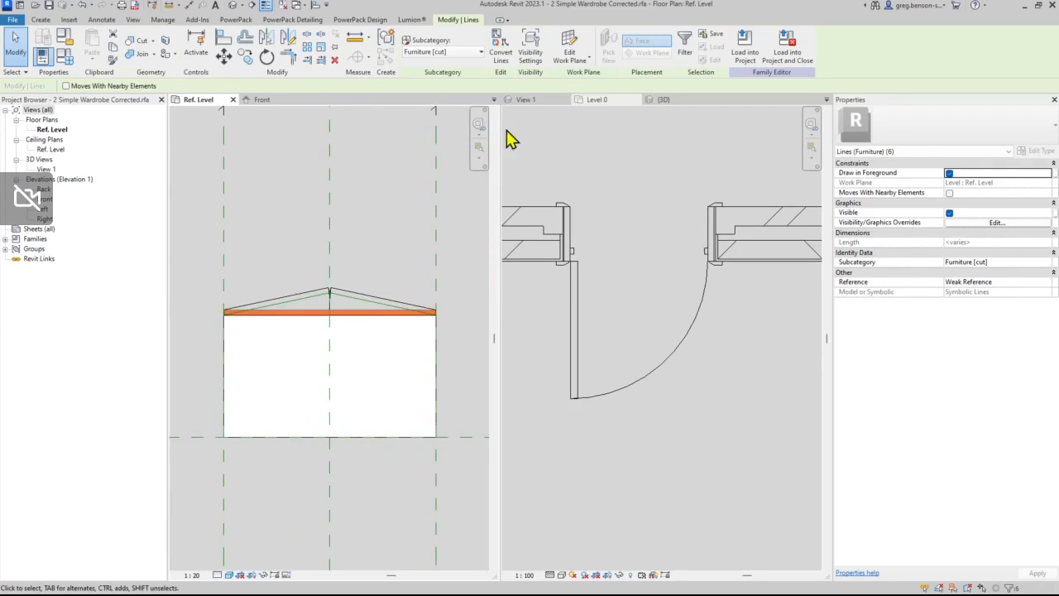
{"action": "left_click", "coordinate": [534, 66]}
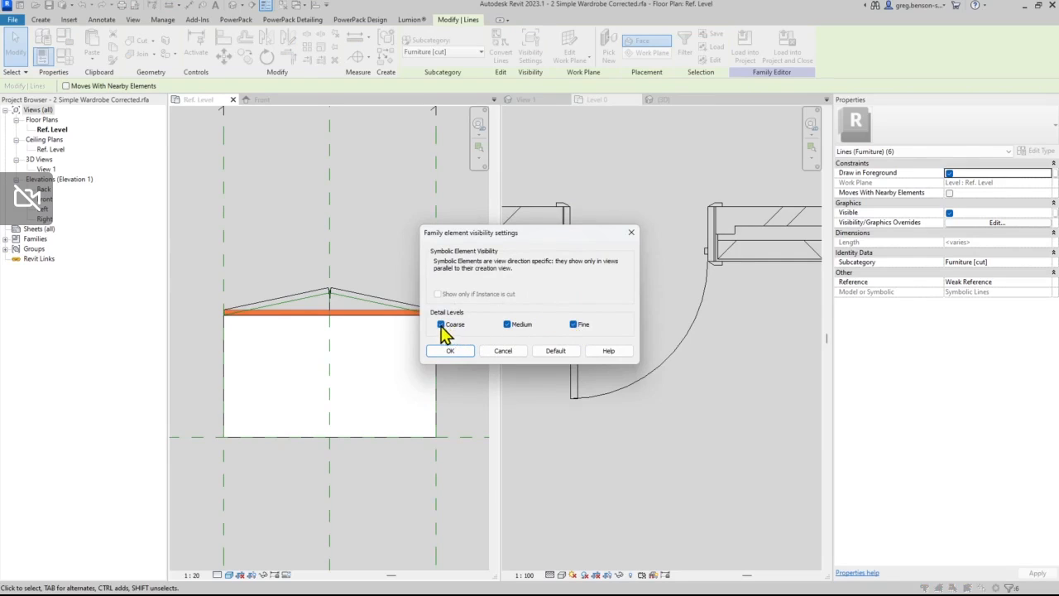
{"action": "left_click", "coordinate": [441, 325]}
{"action": "left_click", "coordinate": [458, 352]}
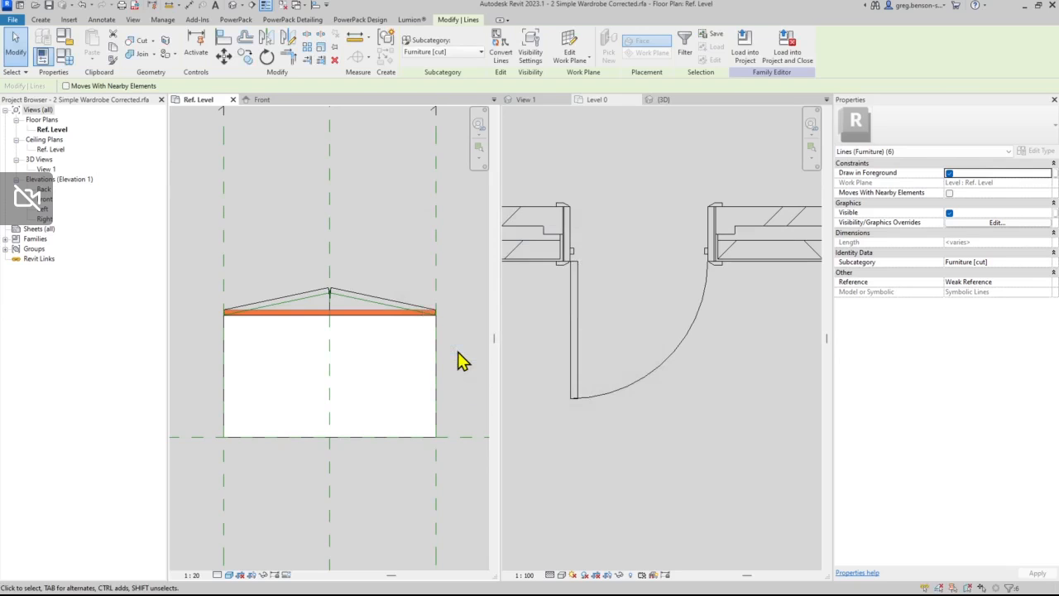
{"action": "left_click", "coordinate": [464, 360]}
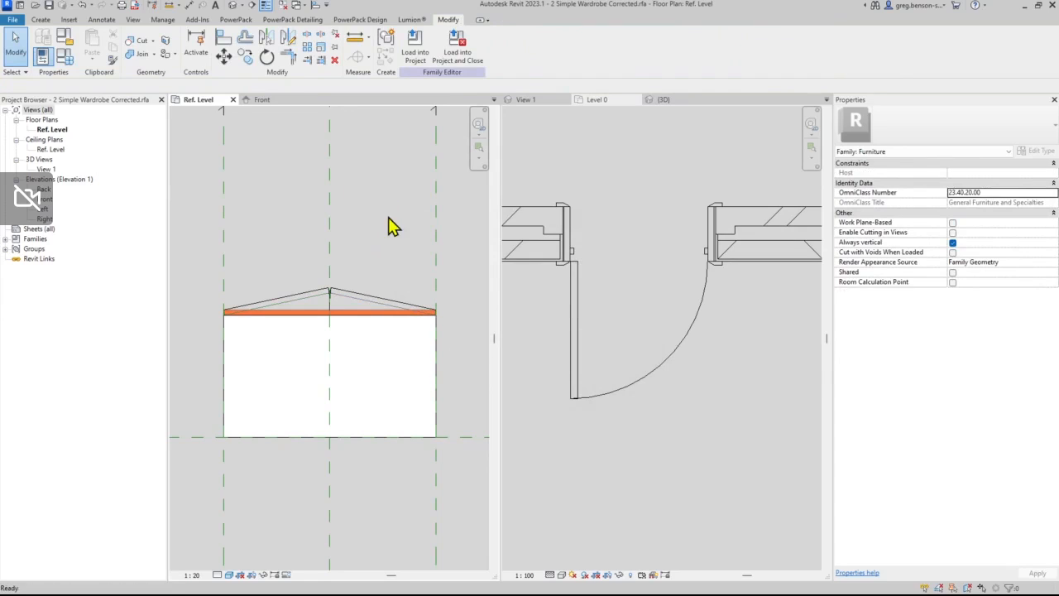
- Load the wardrobe family into Project1, overwriting the existing version, and dismiss the save reminder without saving
{"action": "left_click", "coordinate": [415, 45]}
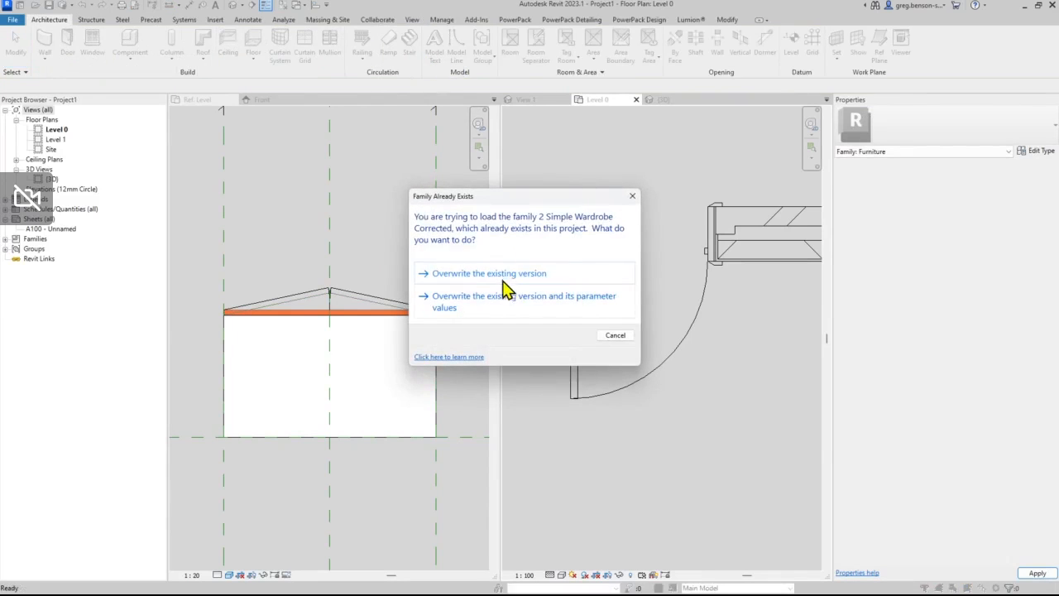
{"action": "left_click", "coordinate": [504, 289]}
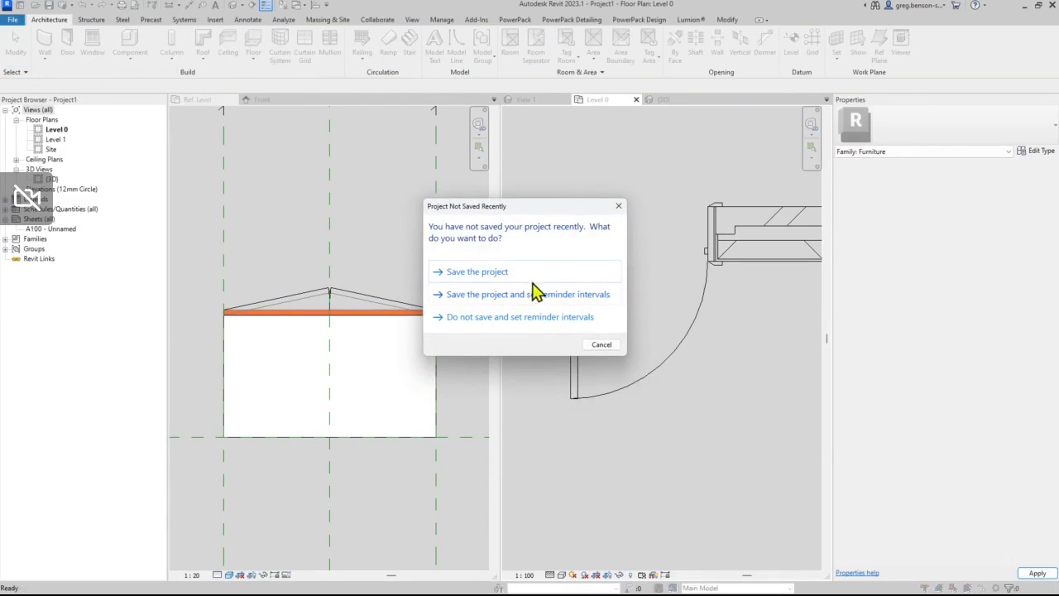
{"action": "left_click", "coordinate": [595, 345]}
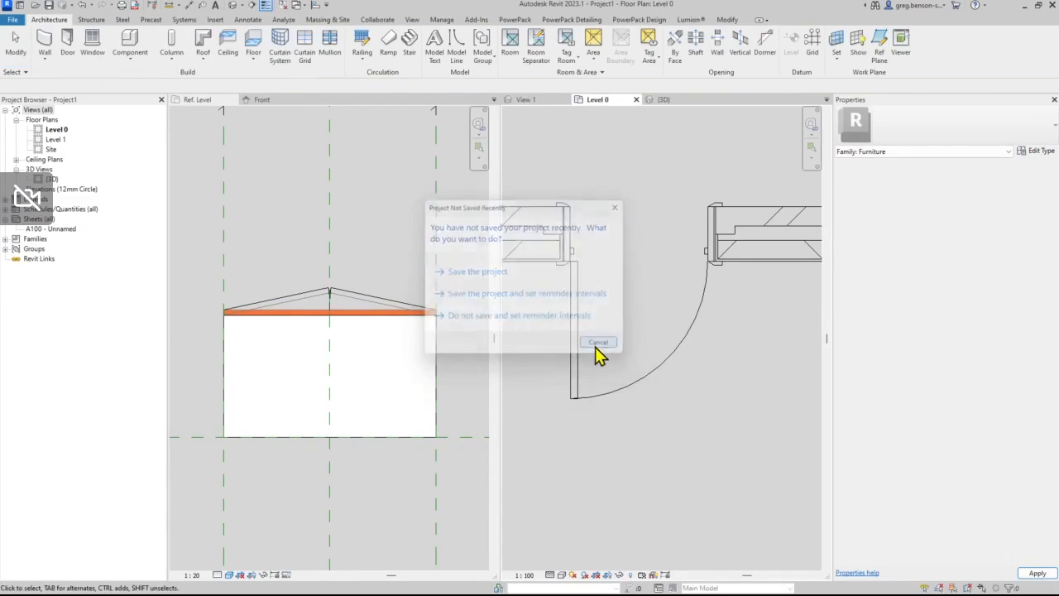
- Compare how the placed wardrobes' door leaves display in the Level 0 plan at Coarse and Medium detail levels, ending at Medium
{"action": "scroll", "coordinate": [592, 319], "scroll_direction": "down", "scroll_amount": 2}
{"action": "scroll", "coordinate": [593, 307], "scroll_direction": "down", "scroll_amount": 2}
{"action": "middle_click_drag", "start_coordinate": [723, 369], "coordinate": [626, 370]}
{"action": "scroll", "coordinate": [615, 325], "scroll_direction": "up", "scroll_amount": 3}
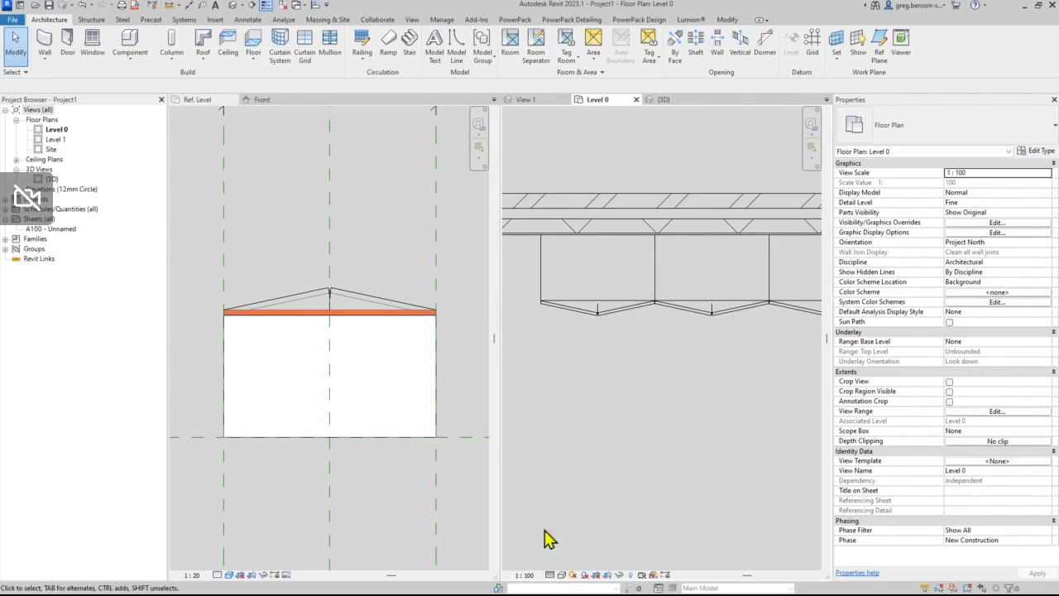
{"action": "left_click", "coordinate": [550, 575]}
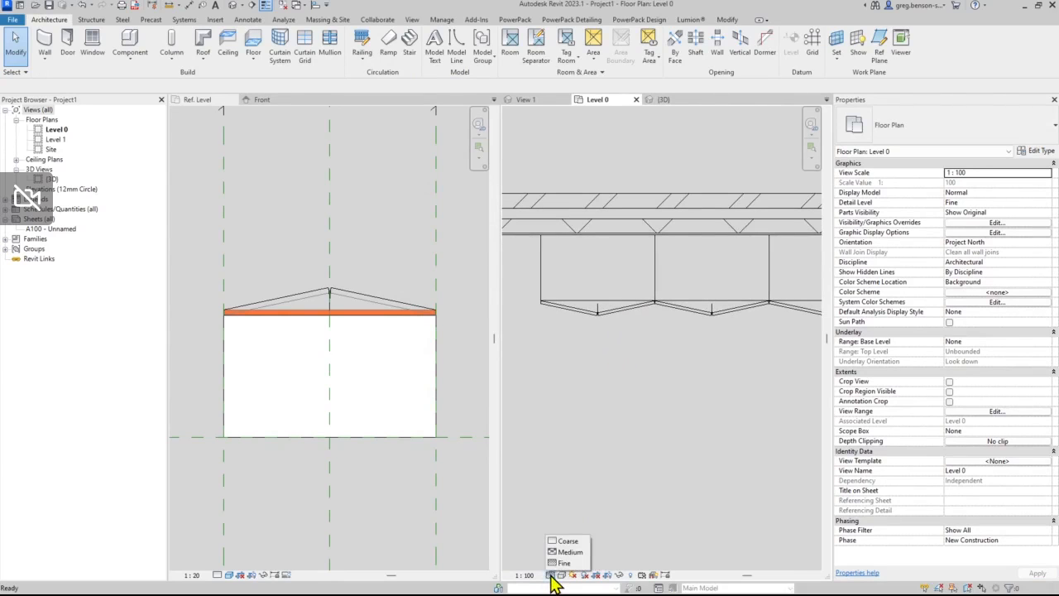
{"action": "left_click", "coordinate": [560, 542]}
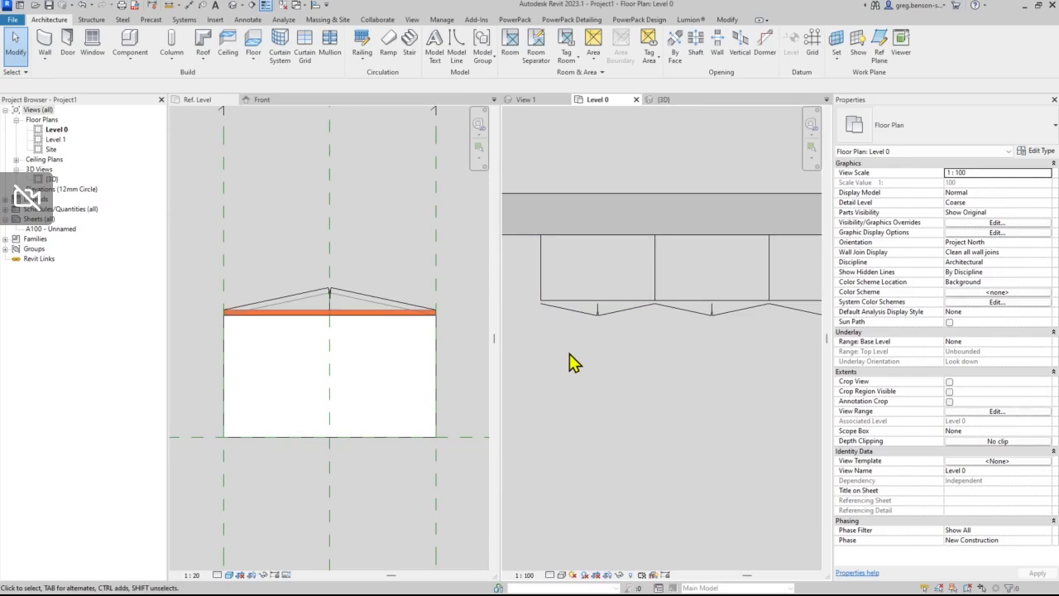
{"action": "left_click", "coordinate": [552, 575]}
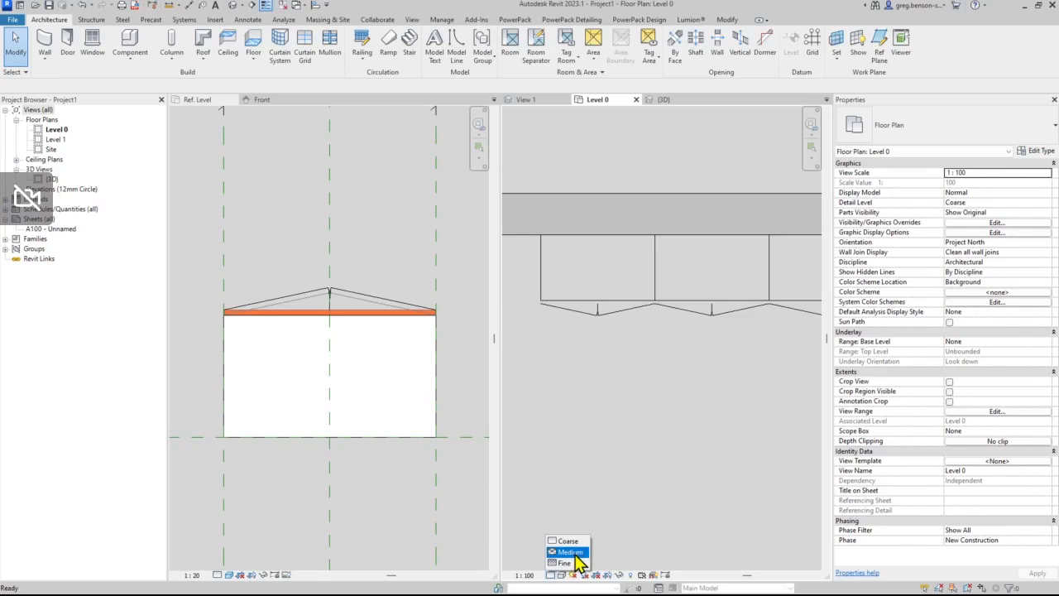
{"action": "left_click", "coordinate": [575, 552]}
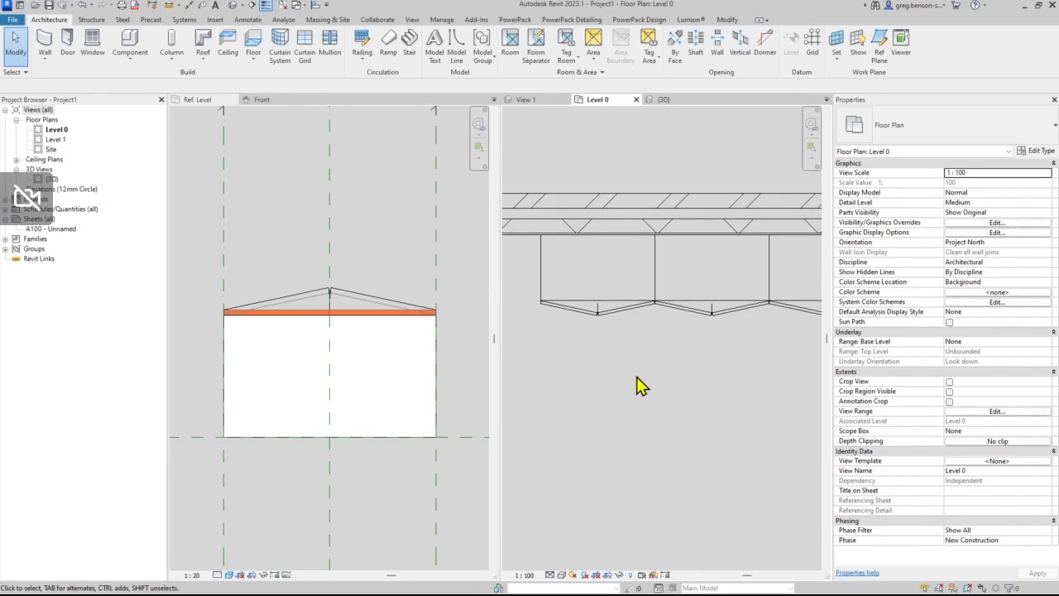
- Create a new family from the Metric Generic Model.rft template
{"action": "left_click", "coordinate": [408, 226]}
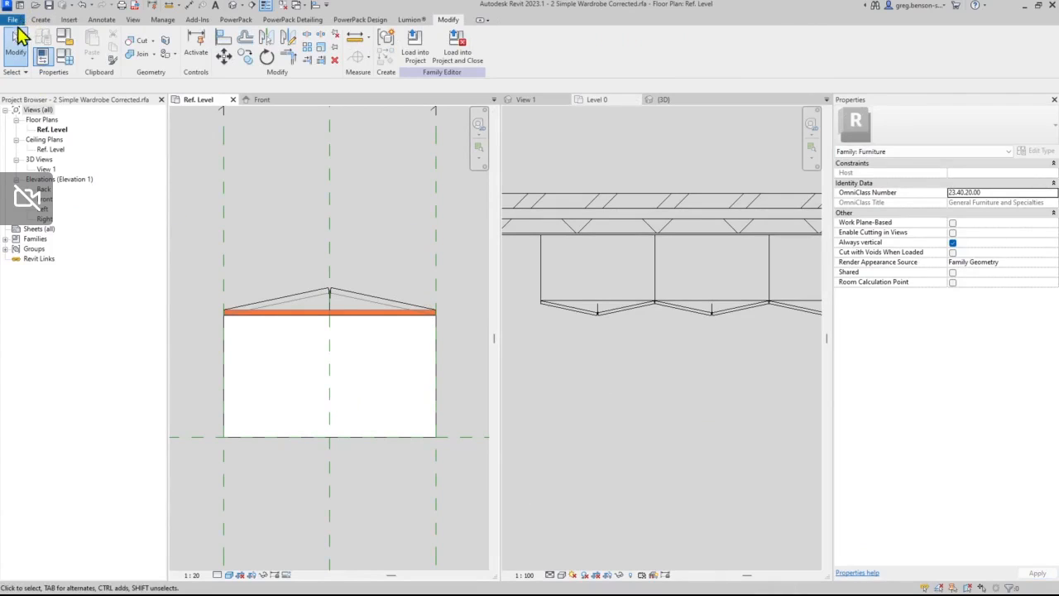
{"action": "left_click", "coordinate": [12, 22]}
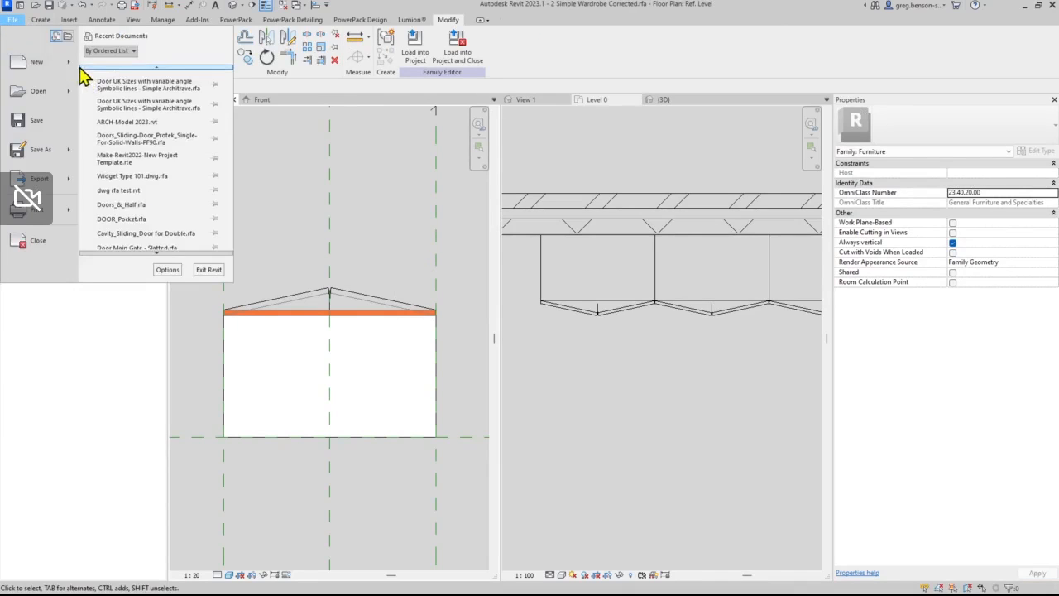
{"action": "mouse_move", "coordinate": [46, 62]}
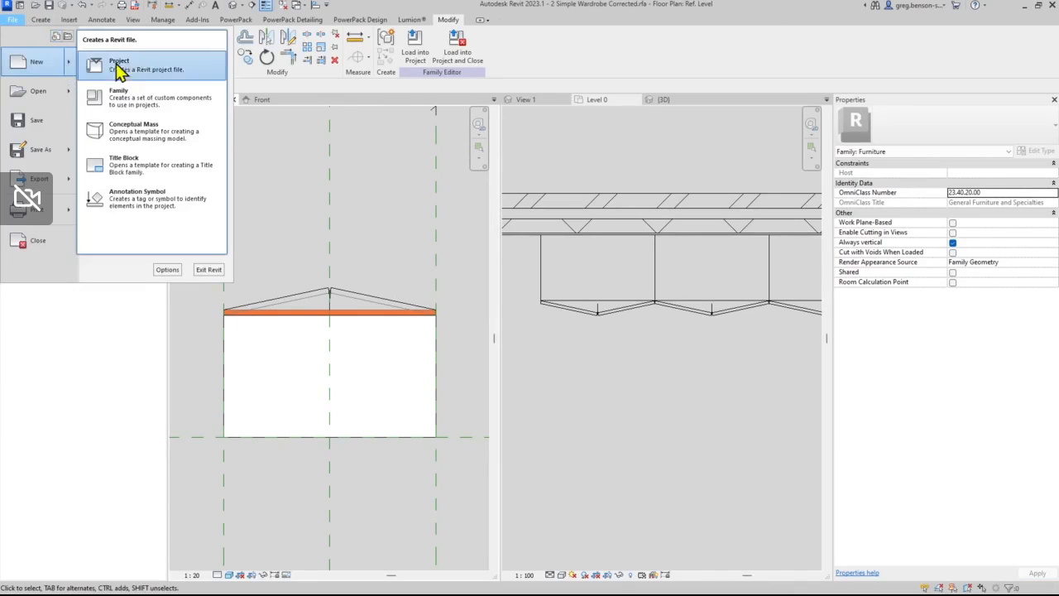
{"action": "left_click", "coordinate": [136, 112]}
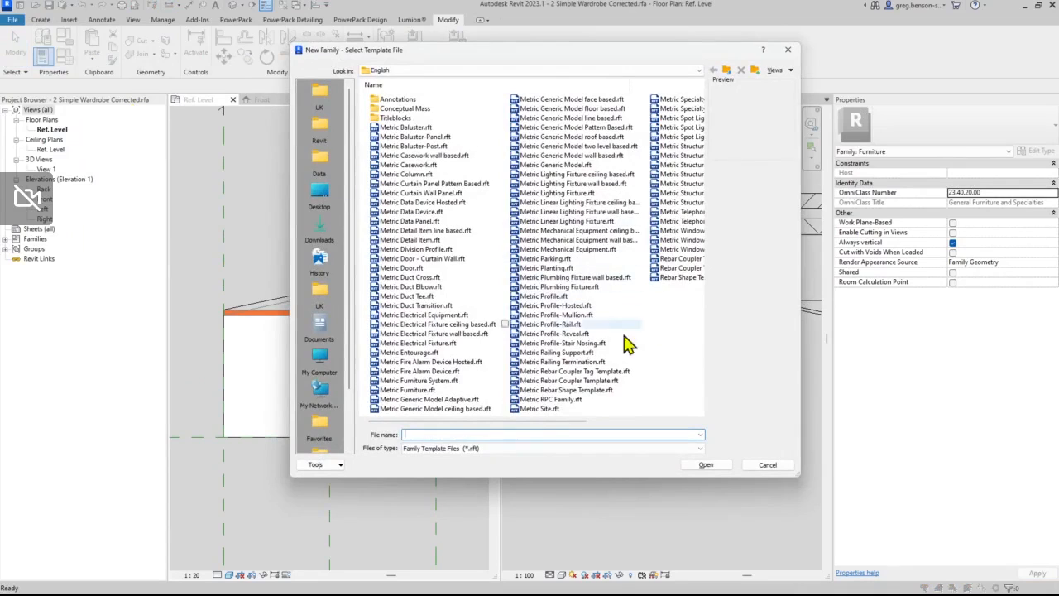
{"action": "left_click_drag", "start_coordinate": [803, 310], "coordinate": [906, 303]}
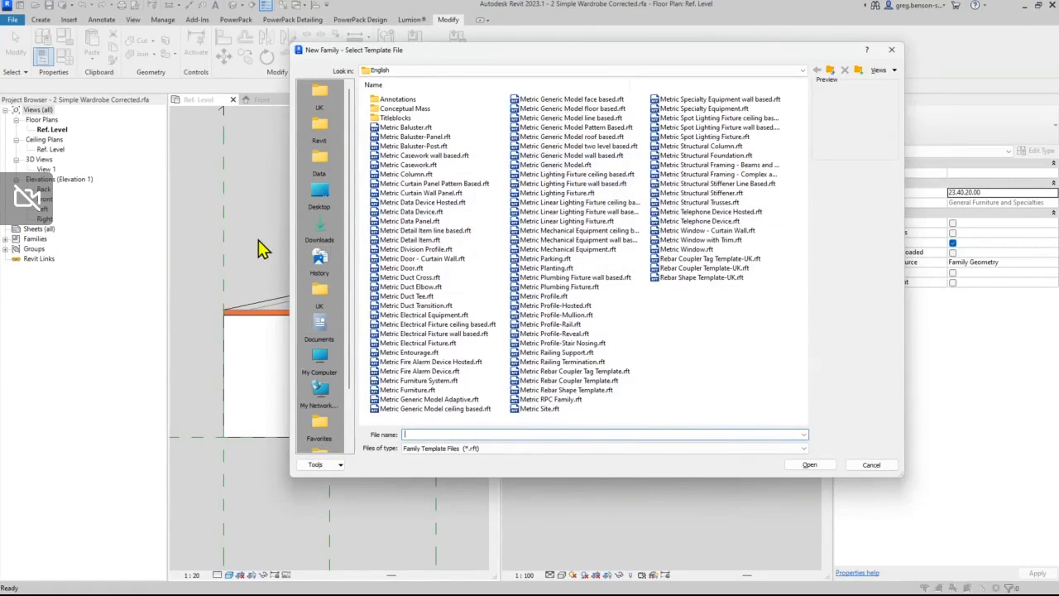
{"action": "left_click", "coordinate": [589, 137]}
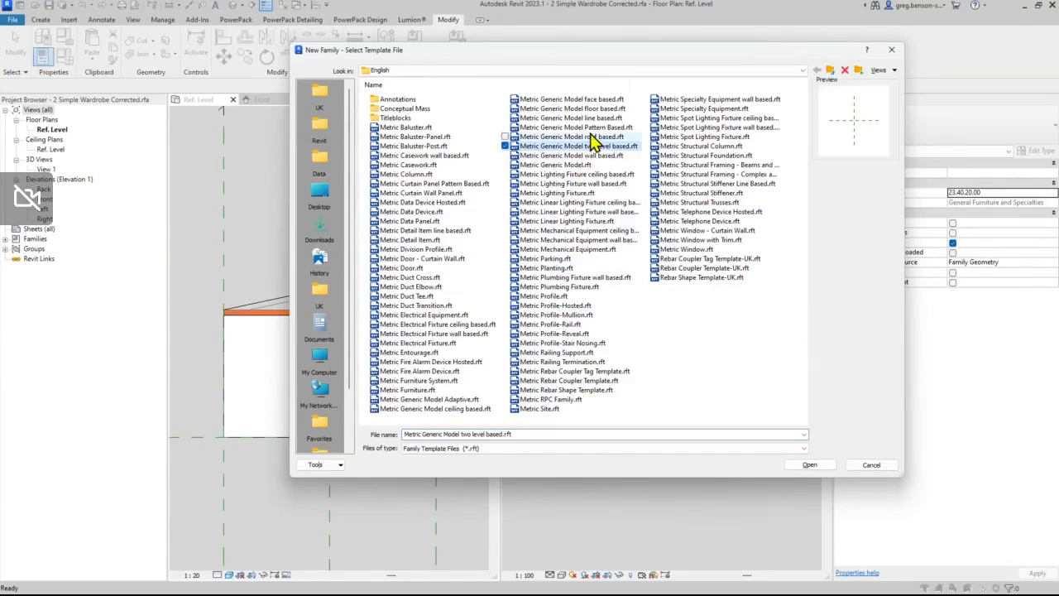
{"action": "left_click", "coordinate": [590, 127]}
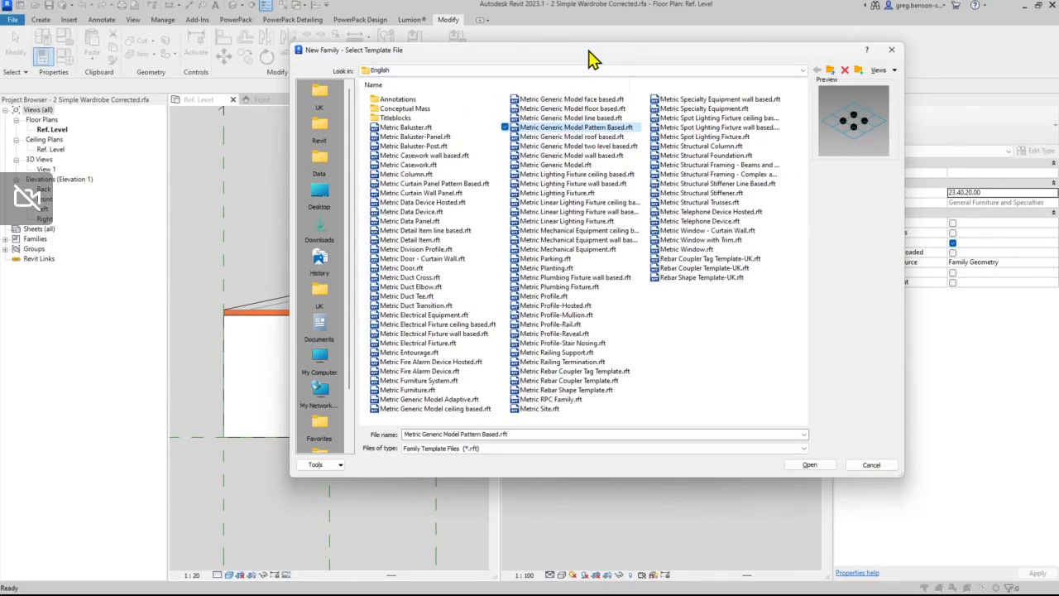
{"action": "left_click", "coordinate": [556, 166]}
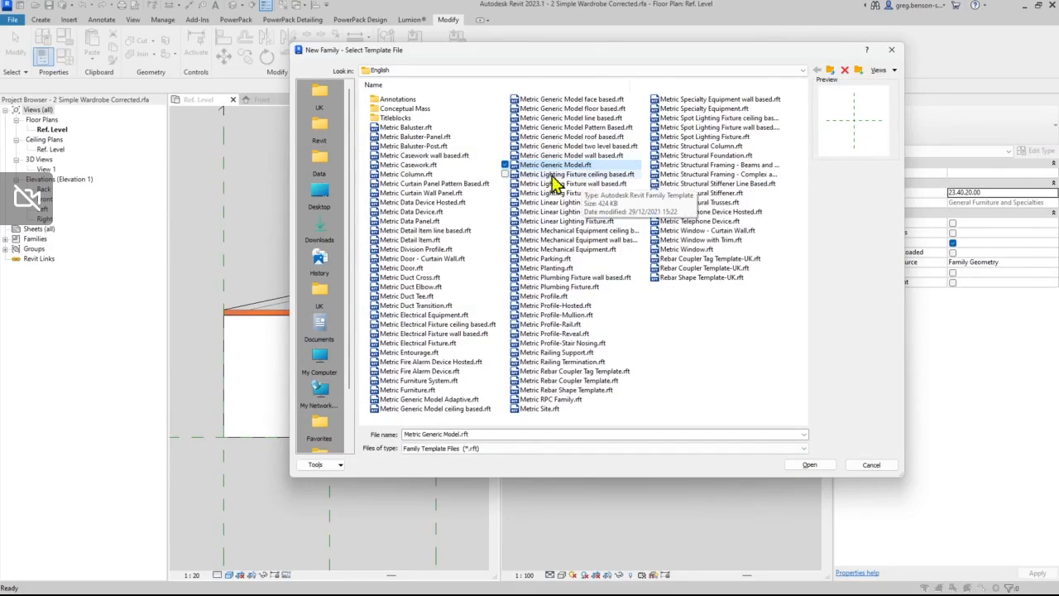
{"action": "left_click", "coordinate": [820, 469]}
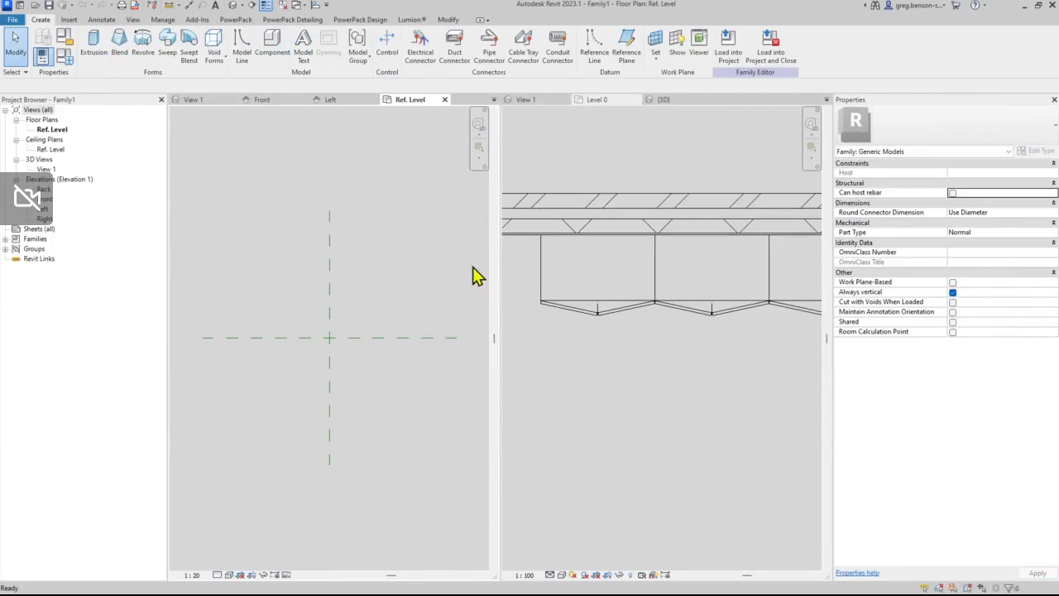
{"action": "left_click", "coordinate": [66, 41]}
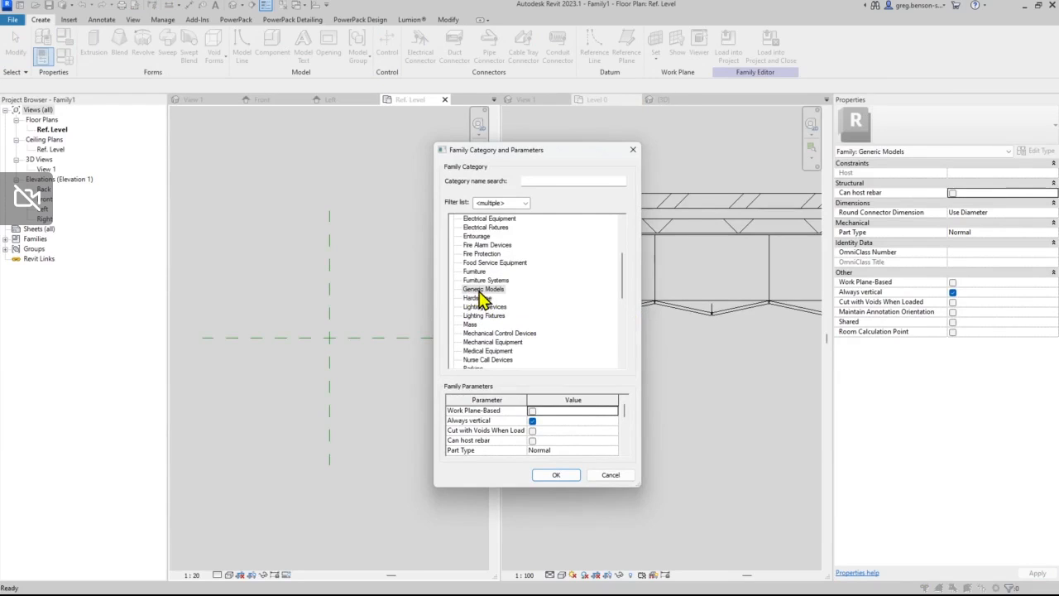
{"action": "left_click", "coordinate": [476, 272]}
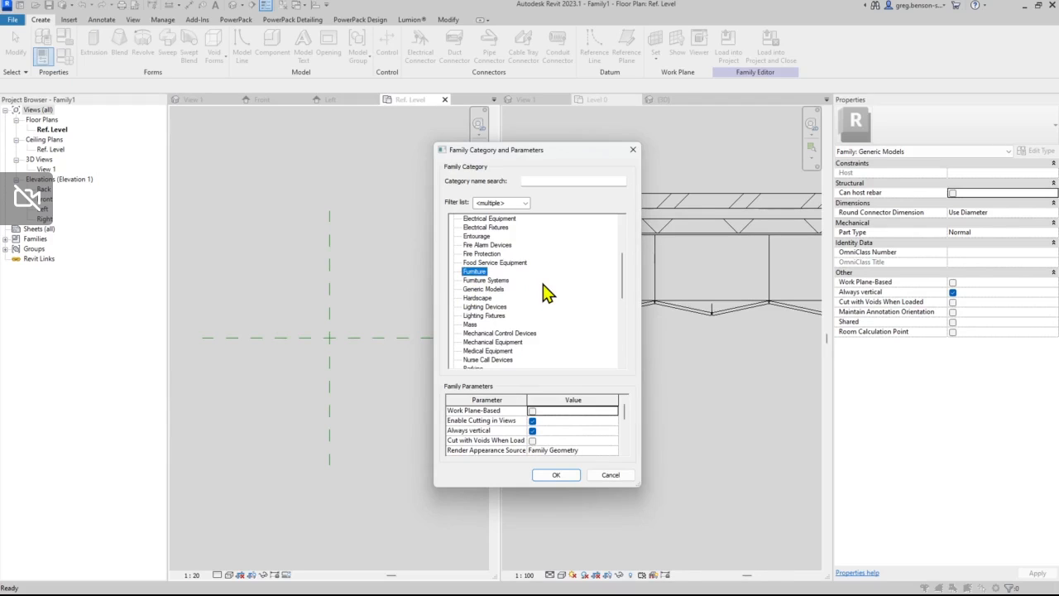
{"action": "left_click", "coordinate": [612, 477]}
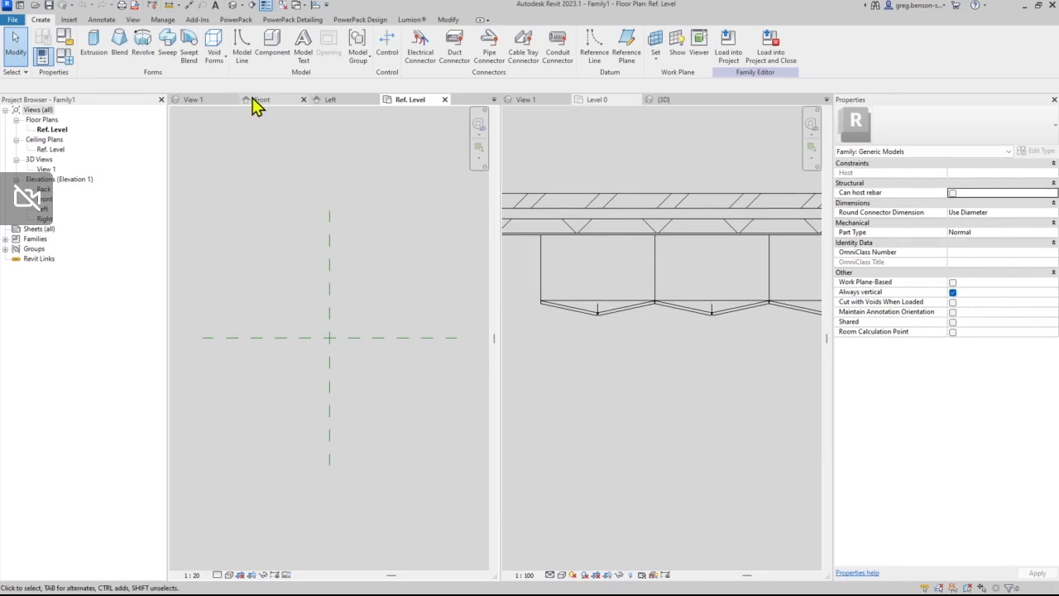
- Close the open views of the new generic model family and return to the wardrobe family's Ref. Level plan
{"action": "left_click", "coordinate": [444, 99]}
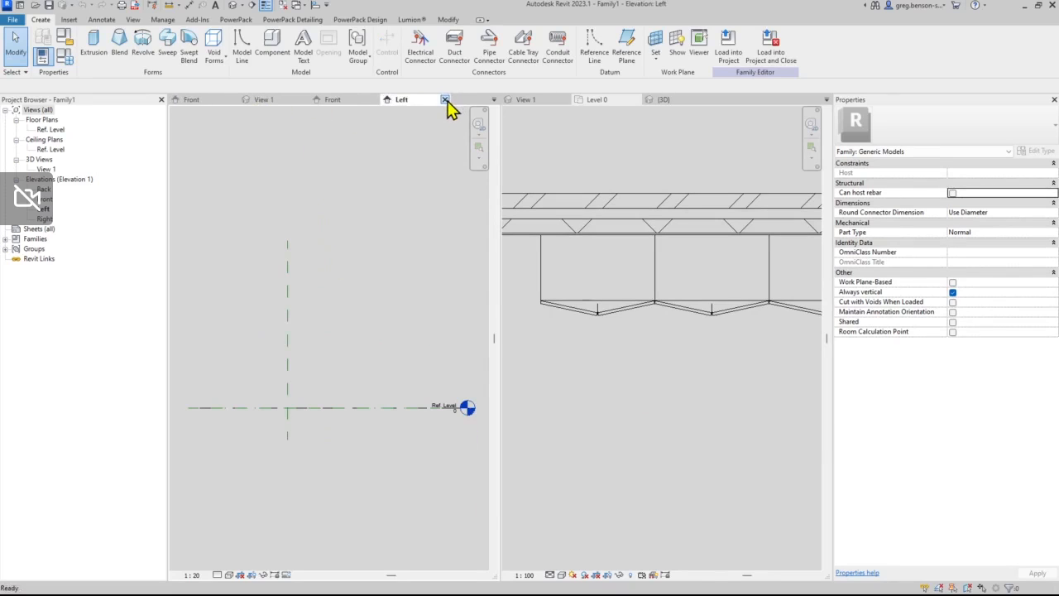
{"action": "left_click", "coordinate": [444, 99]}
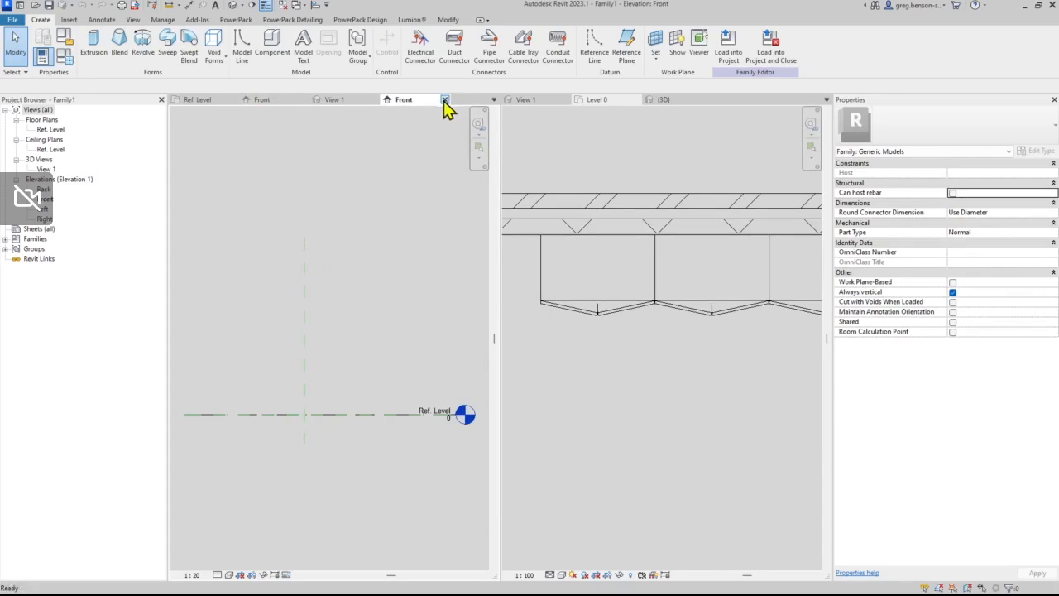
{"action": "left_click", "coordinate": [579, 442]}
{"action": "left_click", "coordinate": [542, 276]}
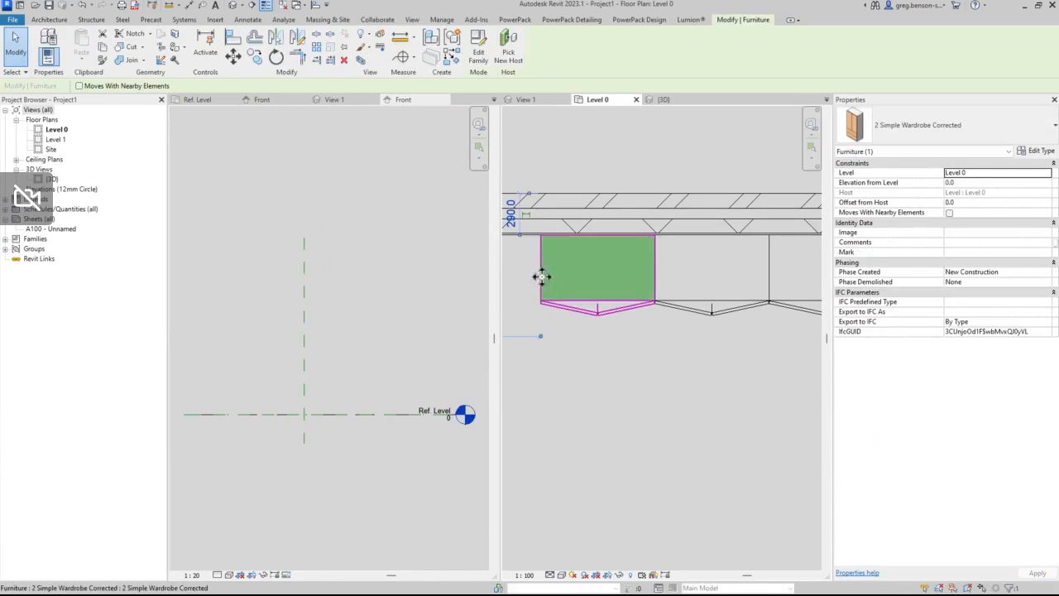
{"action": "middle_click_drag", "start_coordinate": [591, 291], "coordinate": [631, 277]}
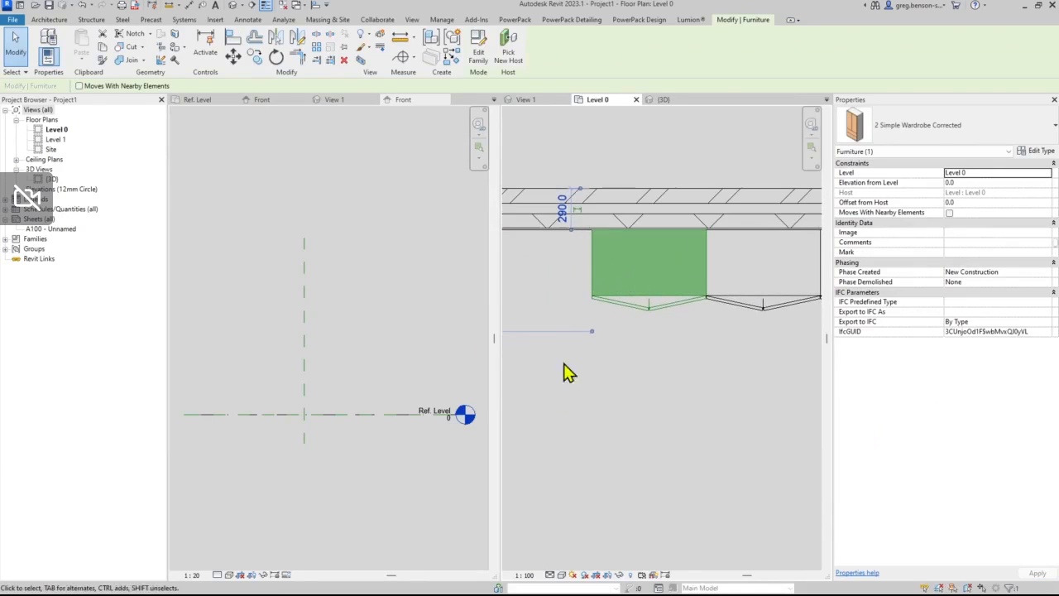
{"action": "left_click", "coordinate": [444, 100]}
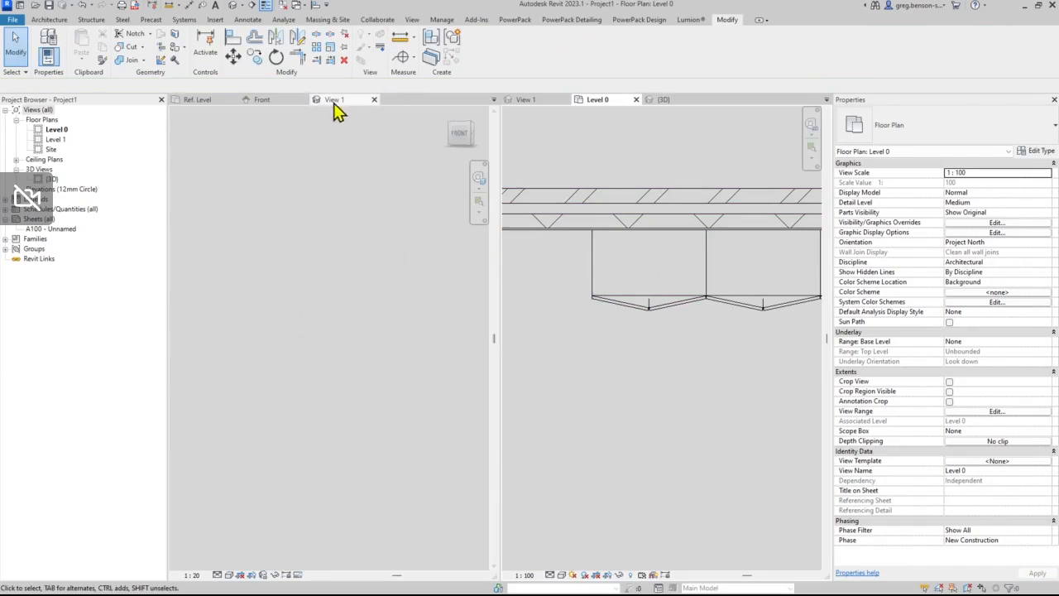
{"action": "left_click", "coordinate": [374, 100]}
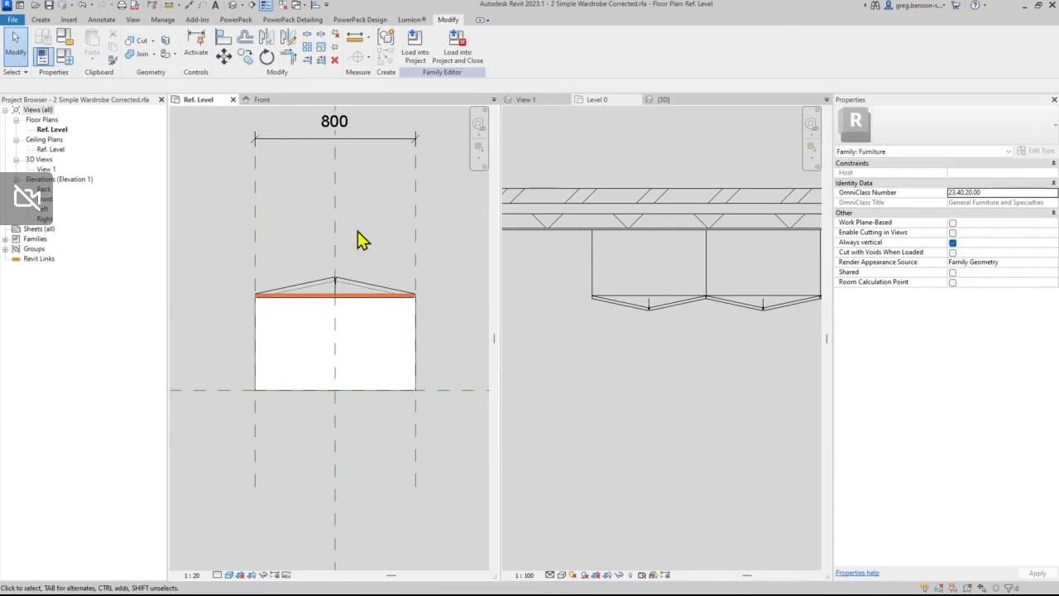
- Try to stretch the wardrobe body's left side about 120 mm inward from its reference plane
{"action": "left_click", "coordinate": [262, 366]}
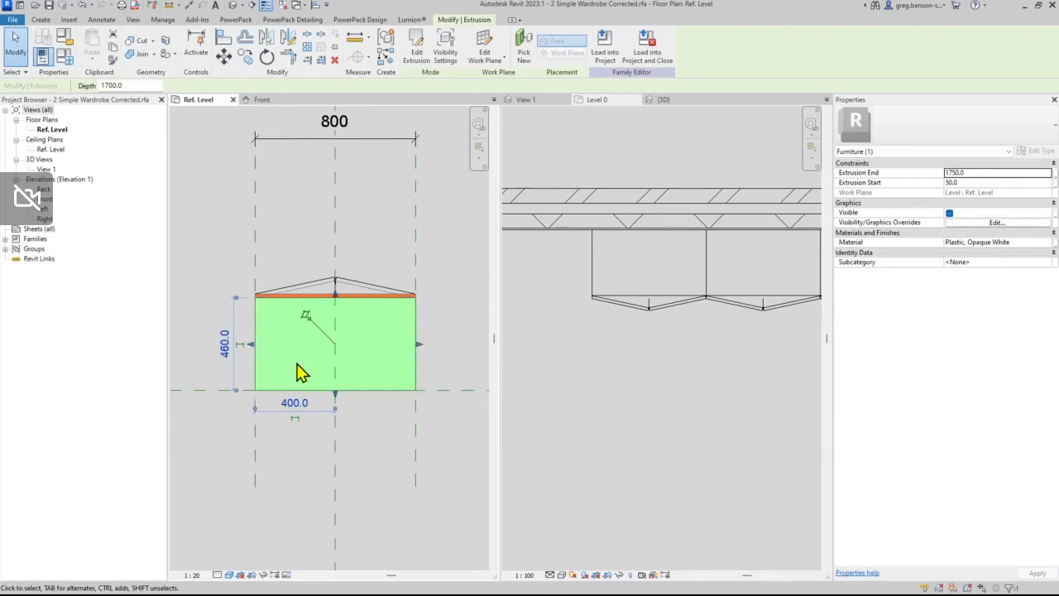
{"action": "left_click_drag", "start_coordinate": [258, 345], "coordinate": [276, 350]}
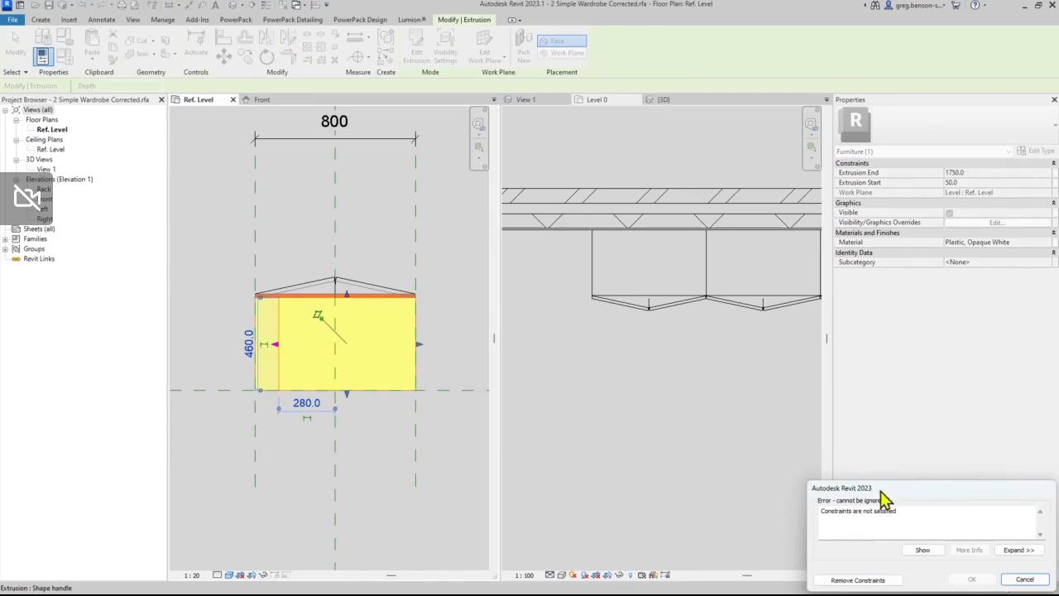
{"action": "left_click", "coordinate": [1025, 579]}
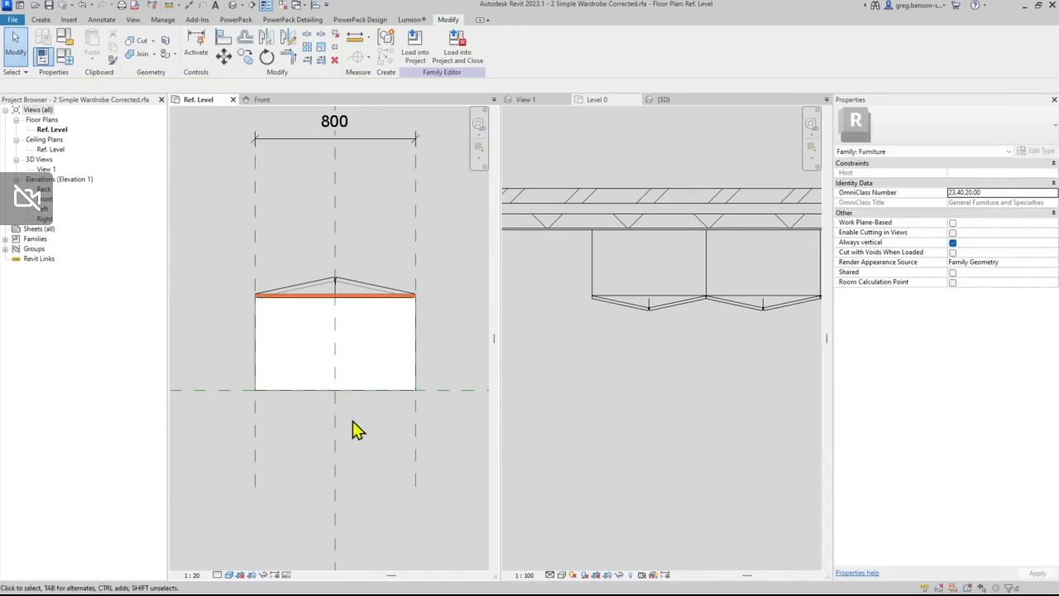
- Align the wardrobe body's left side to the left reference plane with the Lock option enabled
{"action": "left_click", "coordinate": [223, 39]}
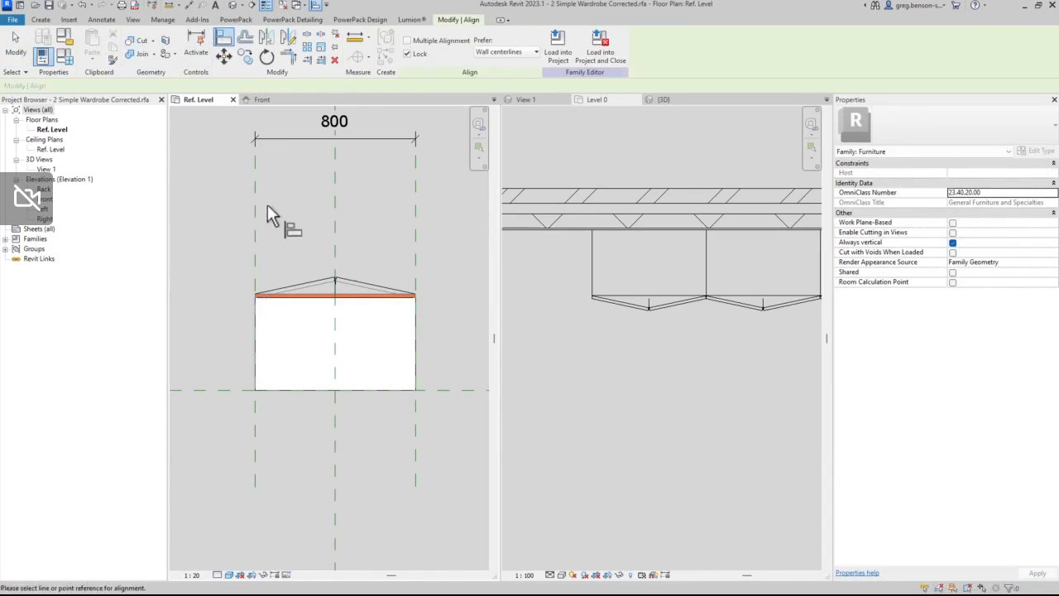
{"action": "left_click", "coordinate": [254, 220]}
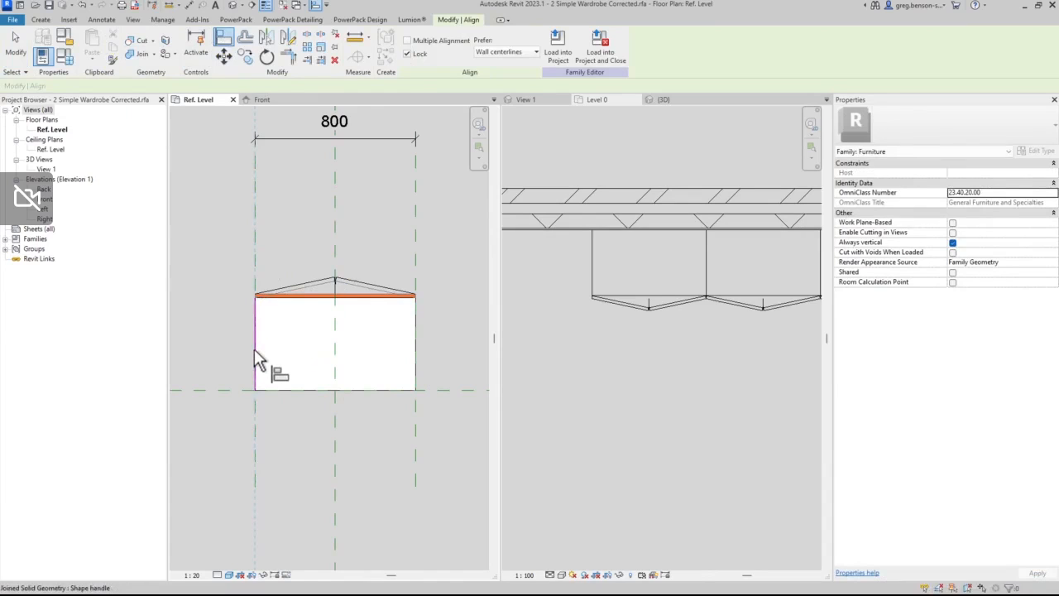
{"action": "left_click", "coordinate": [255, 348]}
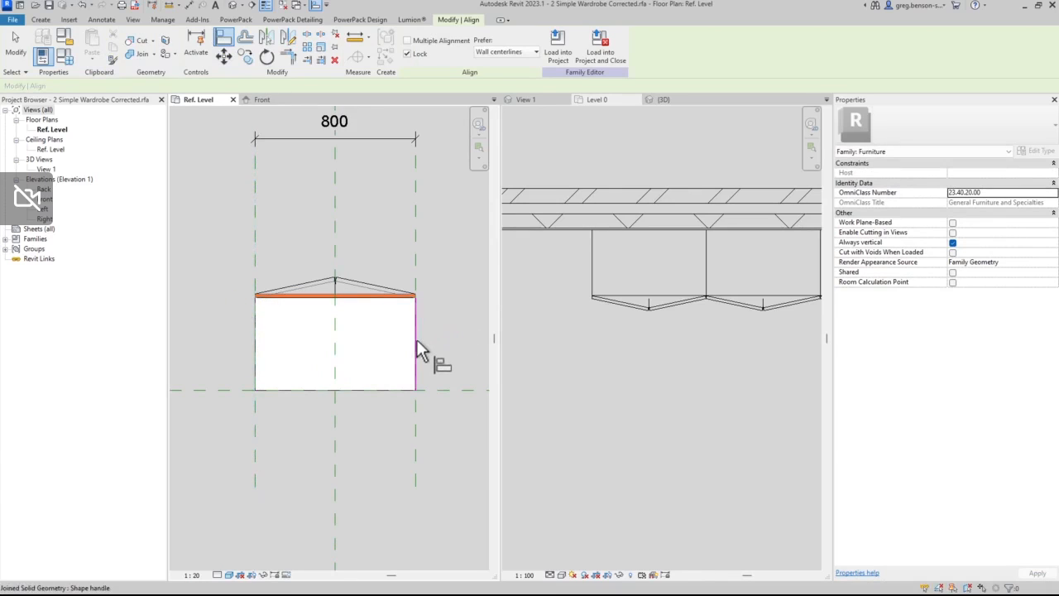
{"action": "left_click", "coordinate": [416, 259]}
{"action": "key", "text": "Escape"}
{"action": "key", "text": "Escape"}
{"action": "middle_click_drag", "start_coordinate": [387, 186], "coordinate": [385, 272]}
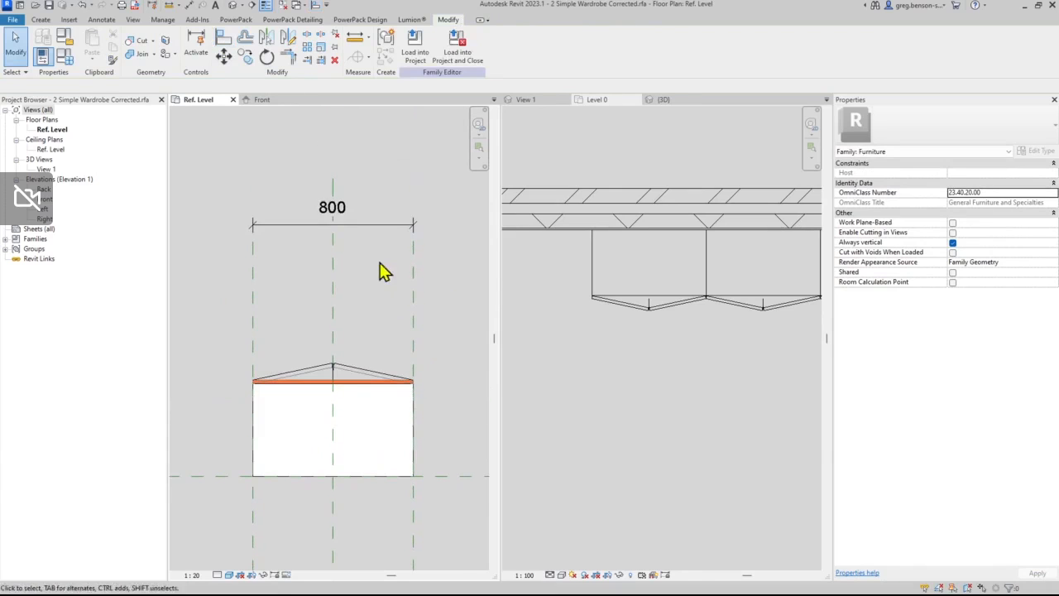
- Label the 800 mm overall dimension with a new instance family parameter named Width, grouped under Dimensions
{"action": "left_click", "coordinate": [354, 225]}
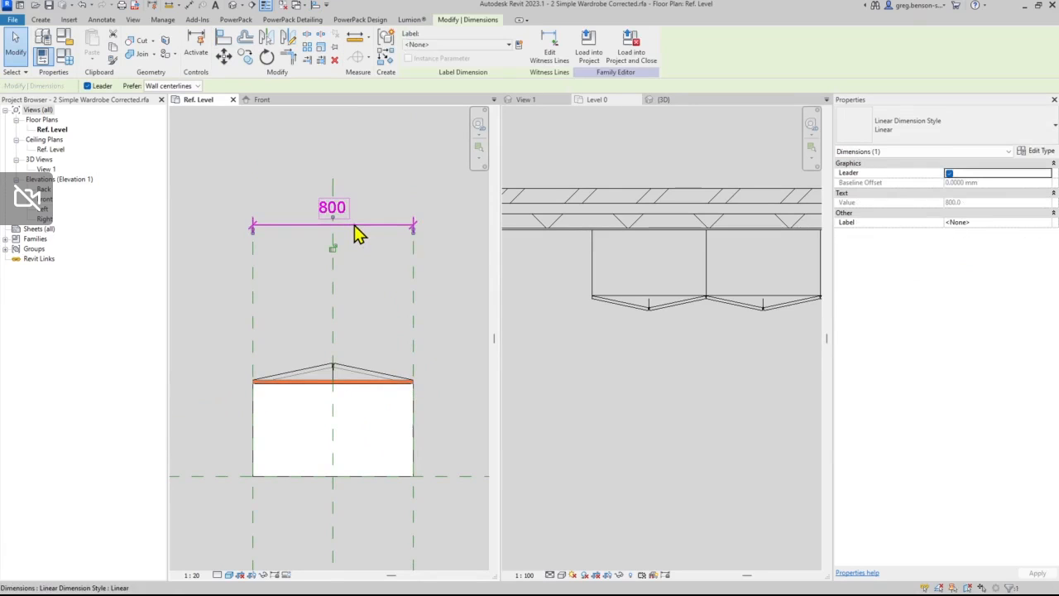
{"action": "left_click", "coordinate": [519, 46]}
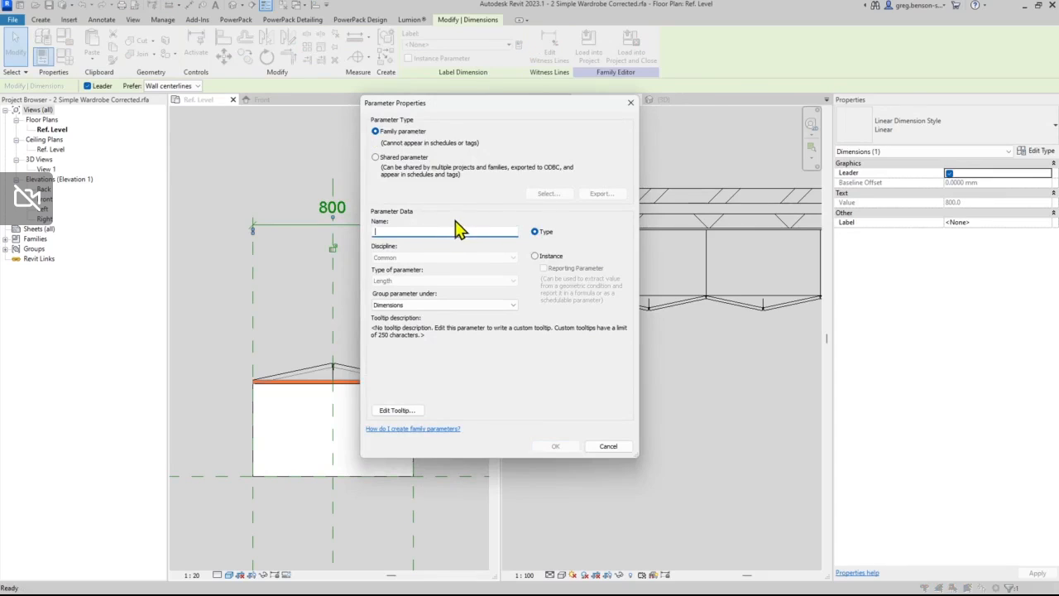
{"action": "type", "text": "Width"}
{"action": "left_click", "coordinate": [542, 257]}
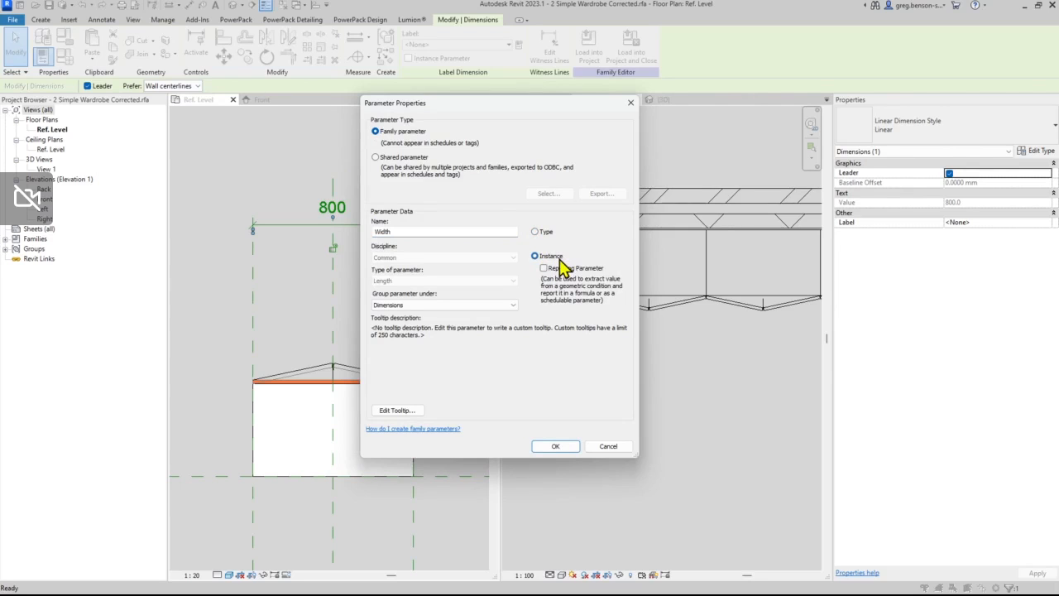
{"action": "left_click", "coordinate": [550, 448]}
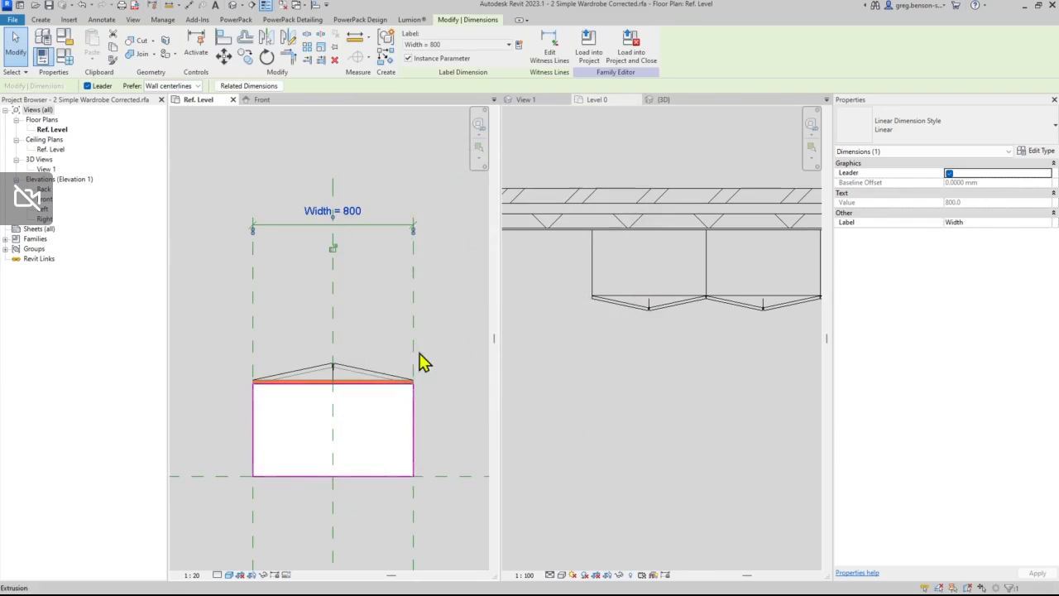
{"action": "left_click", "coordinate": [440, 298]}
{"action": "middle_click_drag", "start_coordinate": [423, 319], "coordinate": [438, 268]}
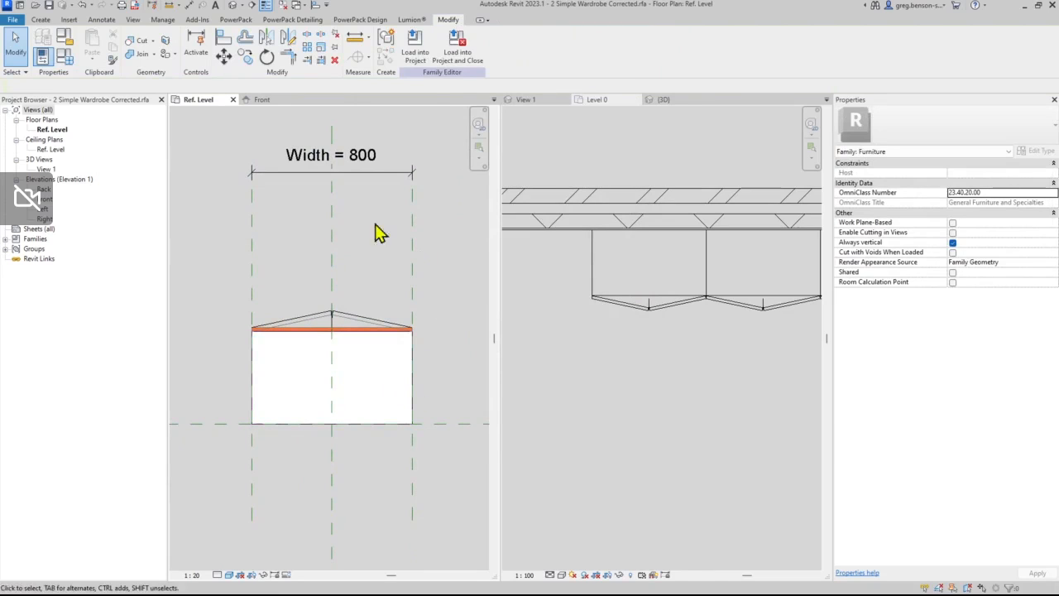
- Load the wardrobe family into Project1, overwriting the existing version, and stretch the leftmost wardrobe leftward to about 1060 mm wide
{"action": "left_click", "coordinate": [424, 63]}
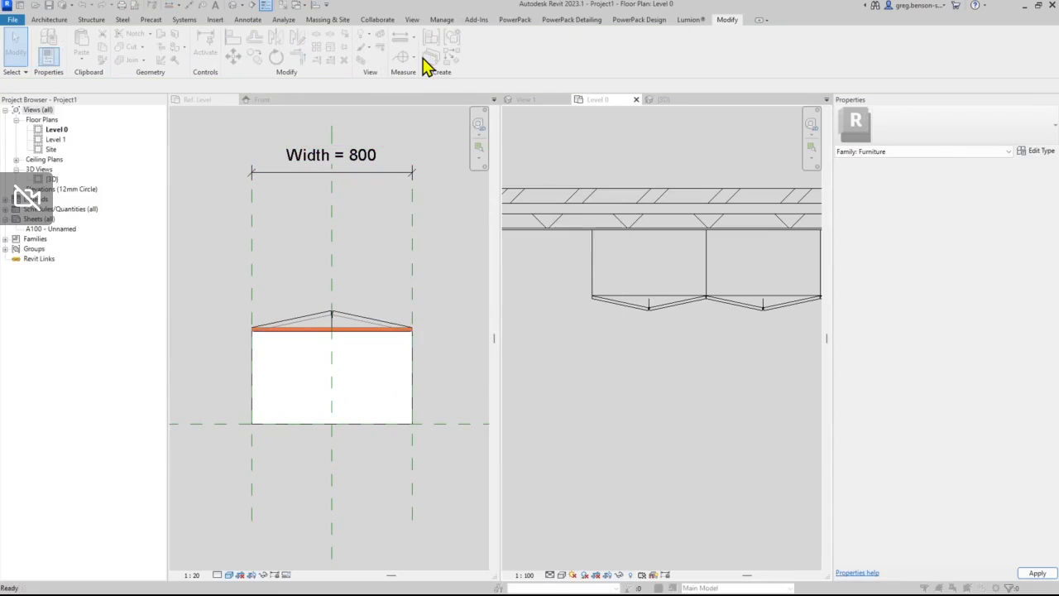
{"action": "left_click", "coordinate": [466, 285]}
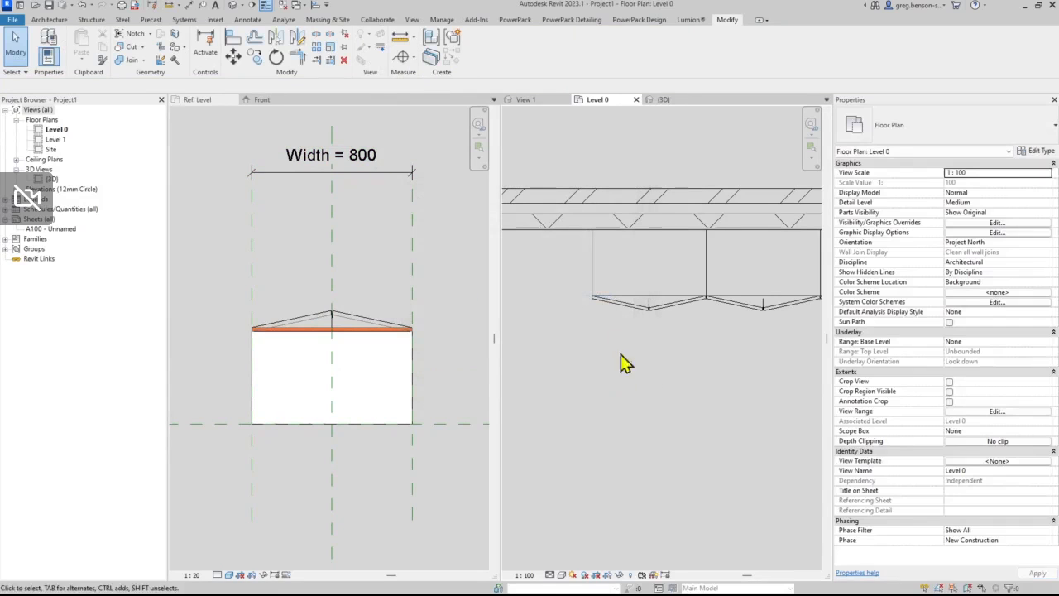
{"action": "left_click", "coordinate": [610, 313]}
{"action": "left_click_drag", "start_coordinate": [591, 271], "coordinate": [555, 271]}
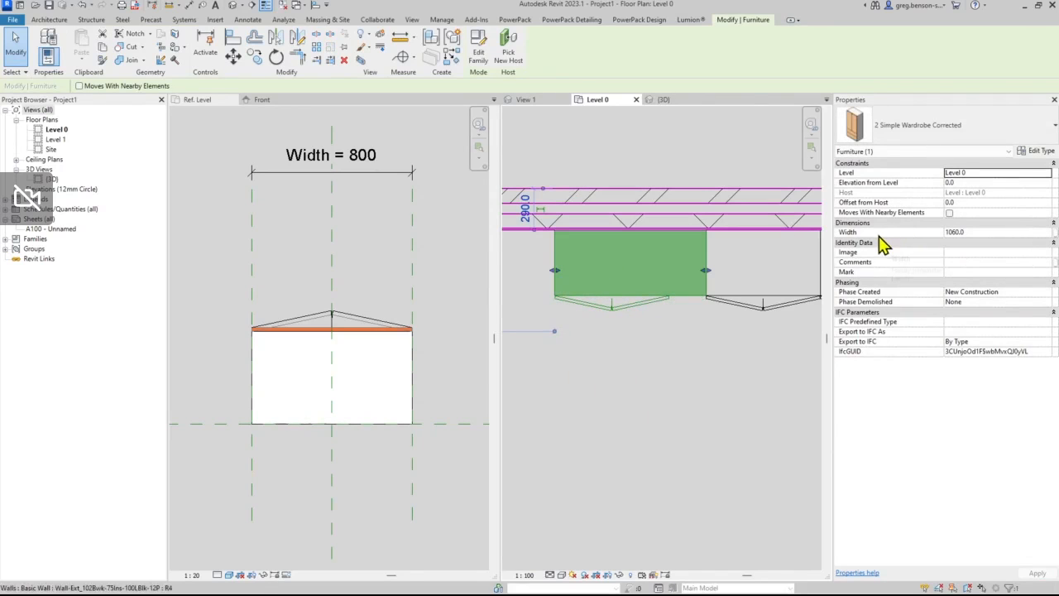
- Set the stretched wardrobe's Width instance property to 800 mm in the Level 0 plan
{"action": "left_click", "coordinate": [975, 233]}
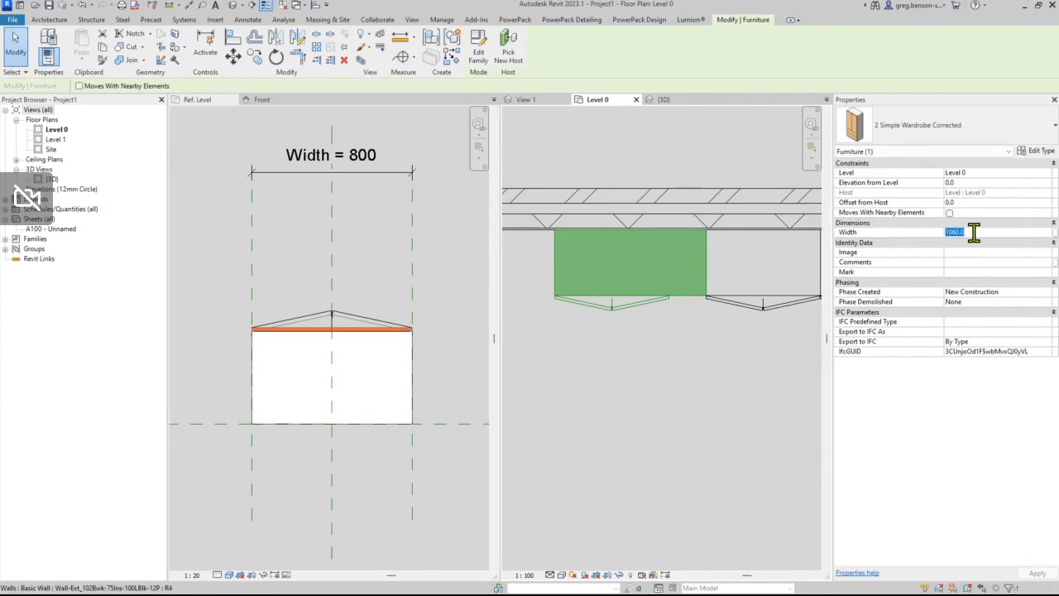
{"action": "type", "text": "800"}
{"action": "key", "text": "Return"}
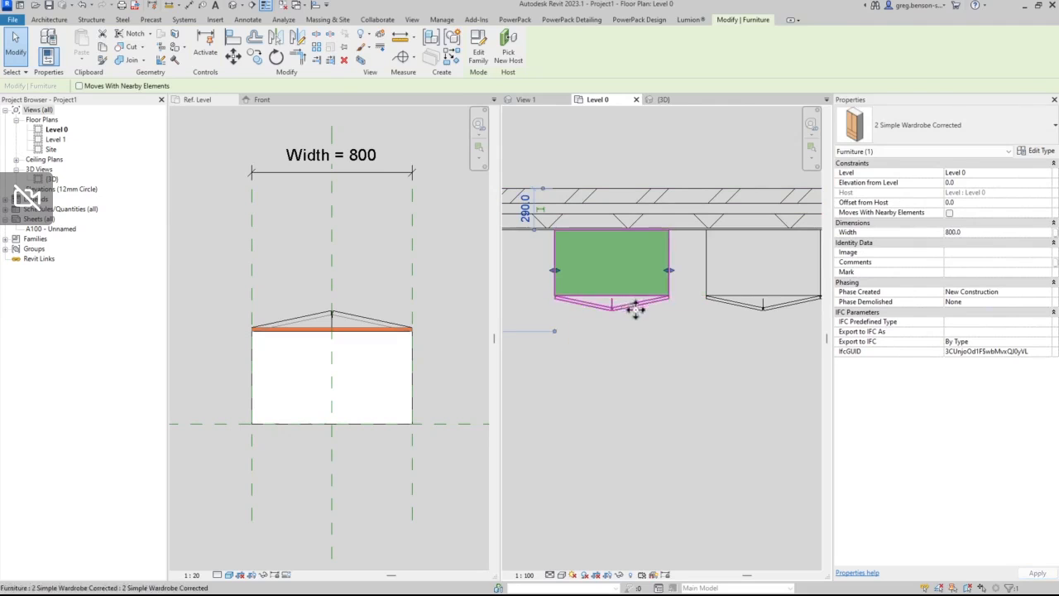
{"action": "left_click", "coordinate": [637, 328]}
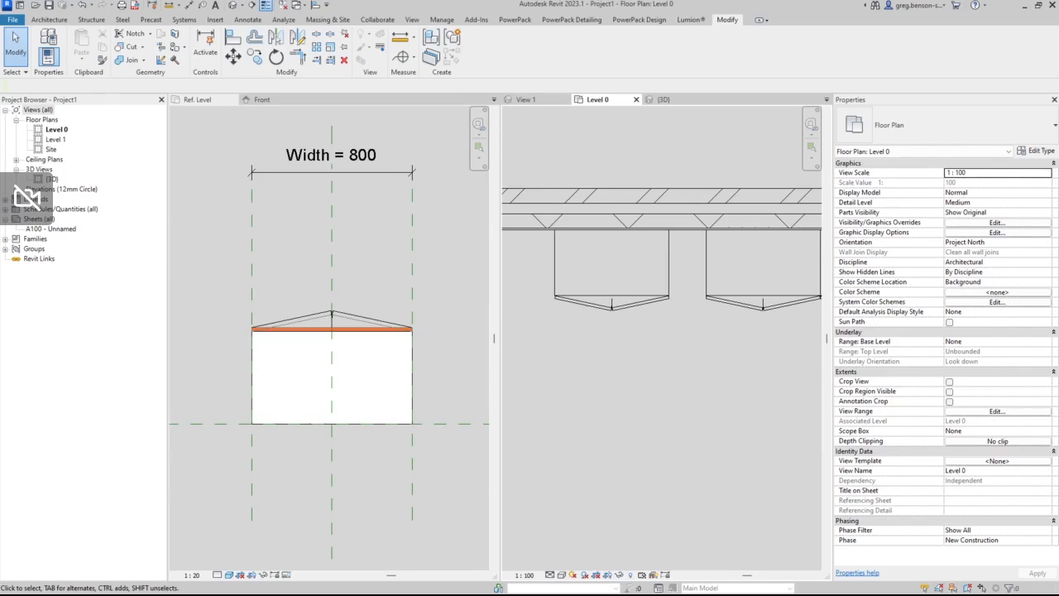
- Examine the Width dimension's label settings and the left reference plane's properties in the wardrobe family's Ref. Level plan
{"action": "left_click", "coordinate": [394, 261]}
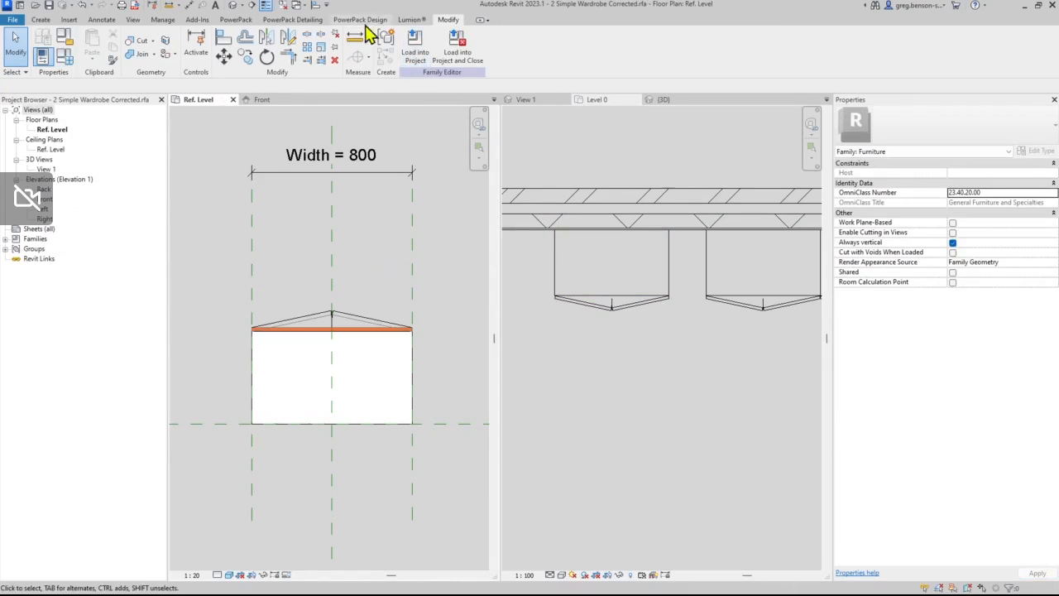
{"action": "left_click", "coordinate": [161, 20]}
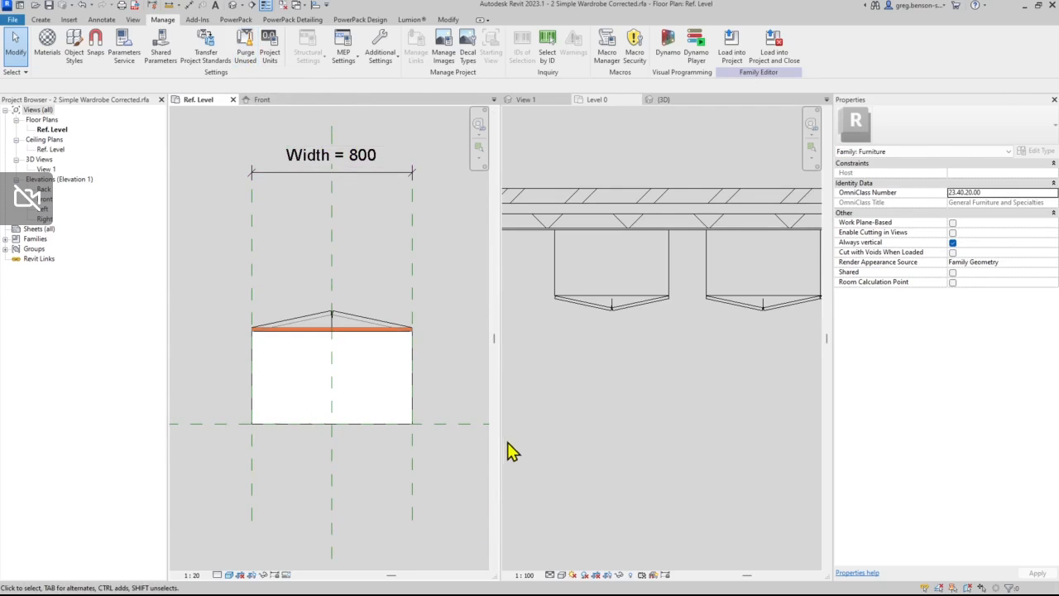
{"action": "middle_click_drag", "start_coordinate": [367, 260], "coordinate": [385, 234]}
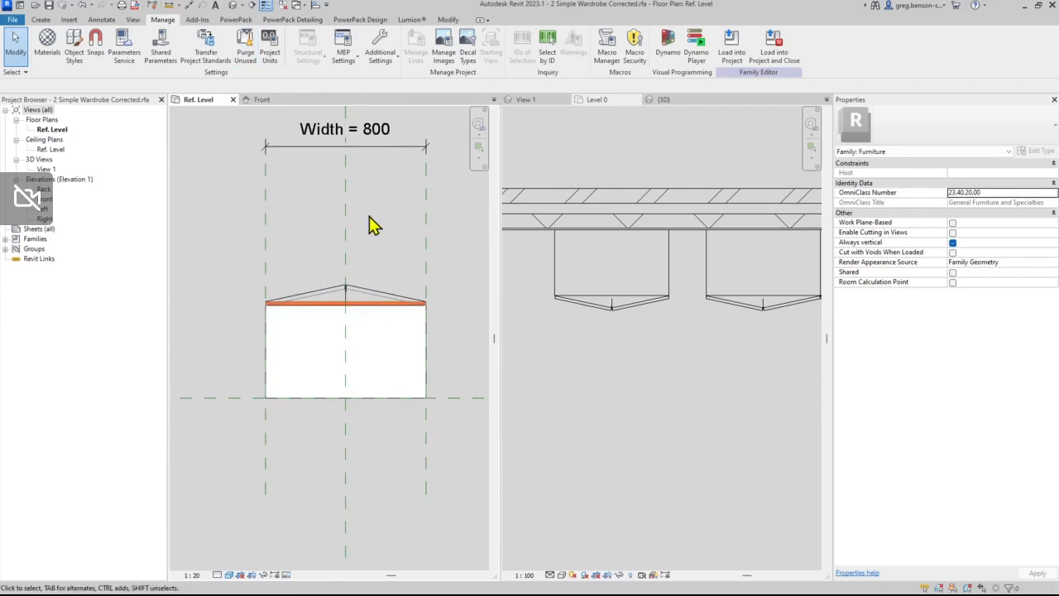
{"action": "left_click", "coordinate": [367, 145]}
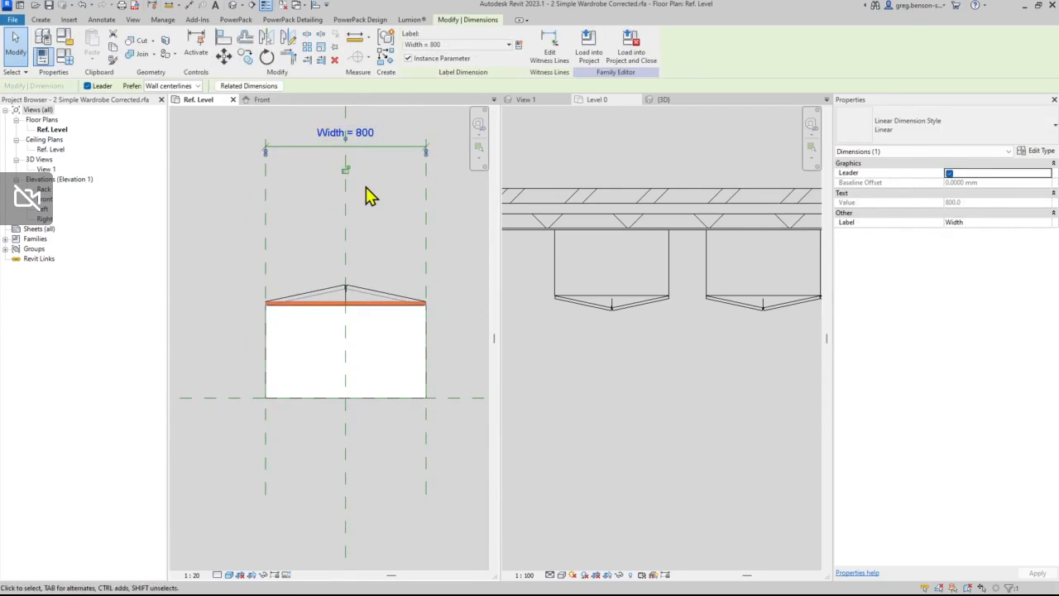
{"action": "middle_click_drag", "start_coordinate": [367, 193], "coordinate": [370, 220]}
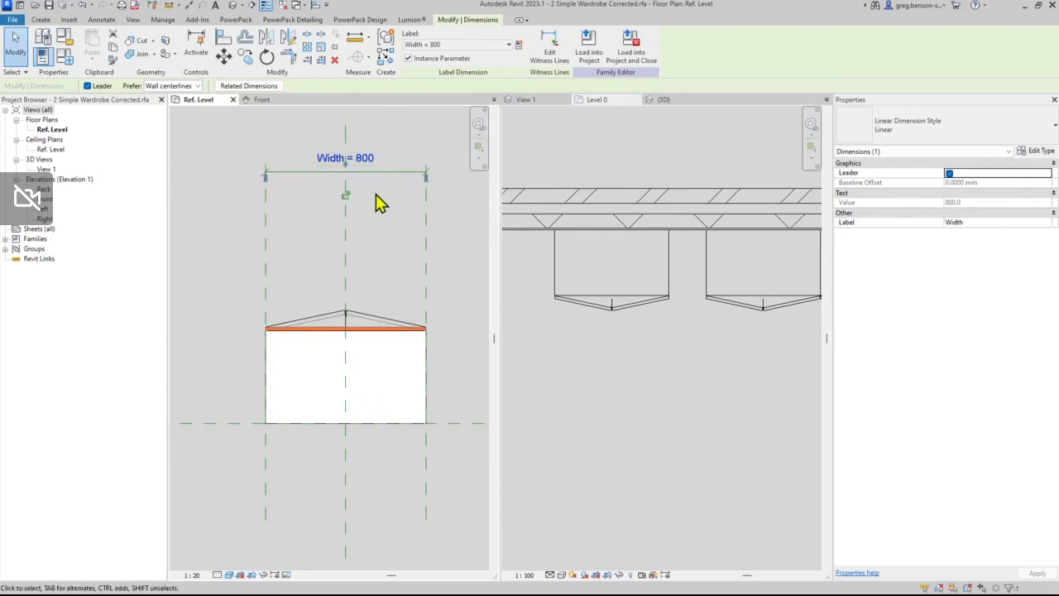
{"action": "left_click", "coordinate": [377, 203]}
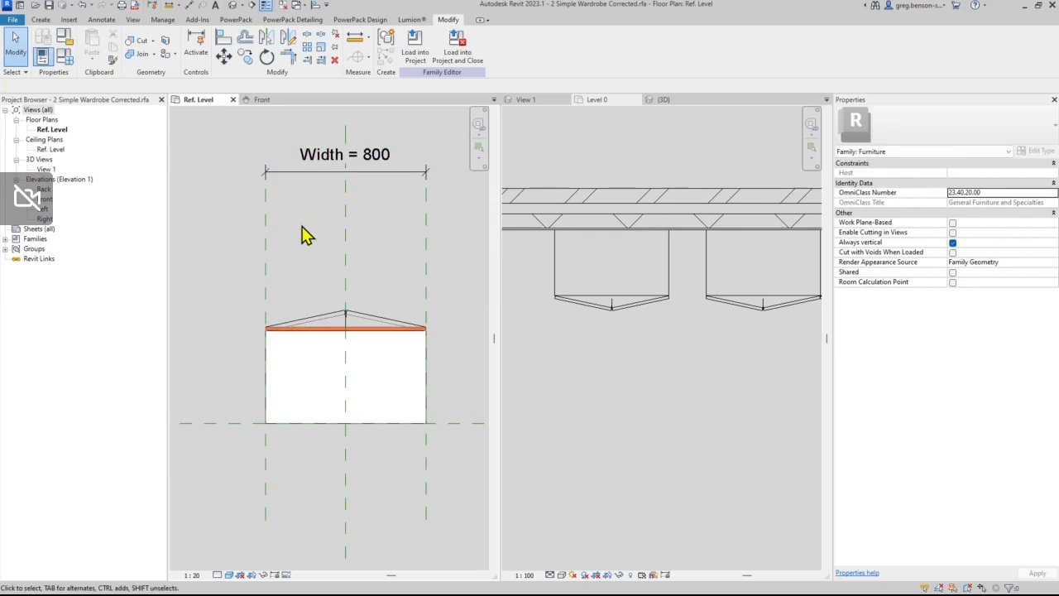
{"action": "left_click", "coordinate": [268, 267]}
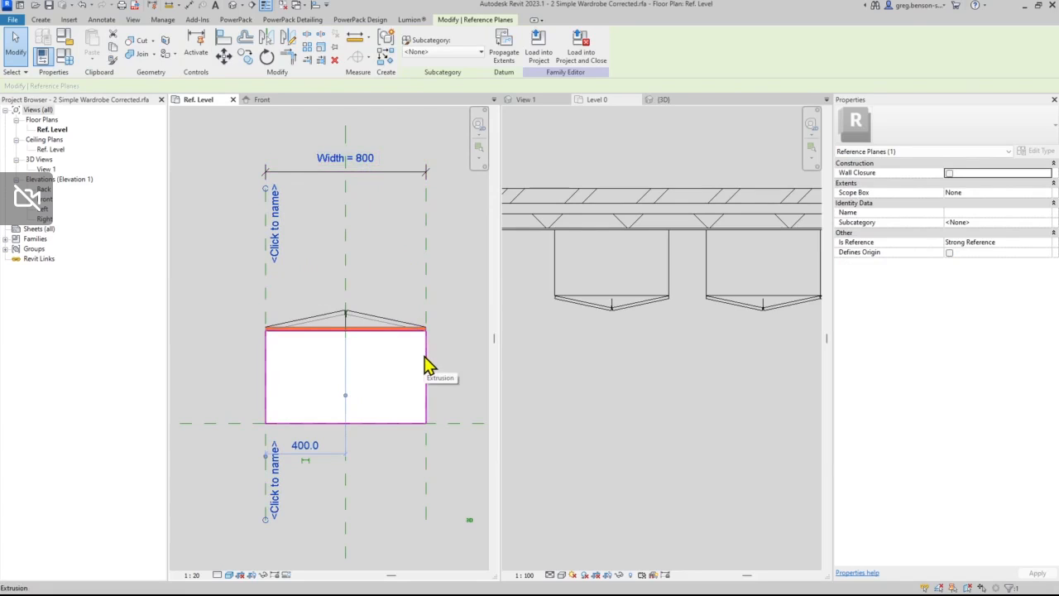
{"action": "left_click", "coordinate": [456, 230]}
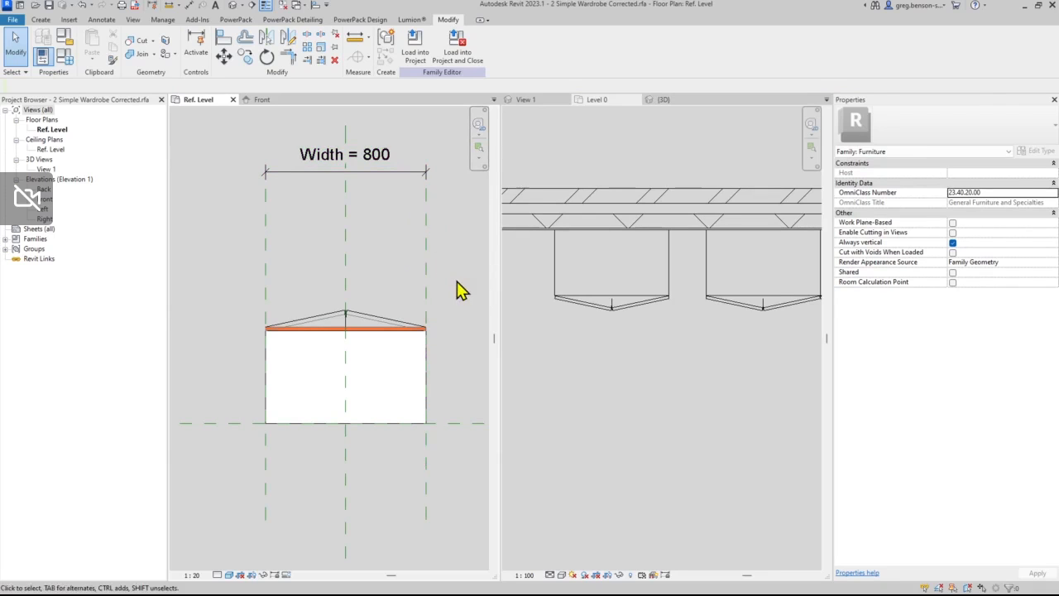
- Examine the wardrobe body extrusion's sketch in the Ref. Level plan, checking how its side edges are locked to the reference planes
{"action": "left_click", "coordinate": [373, 424]}
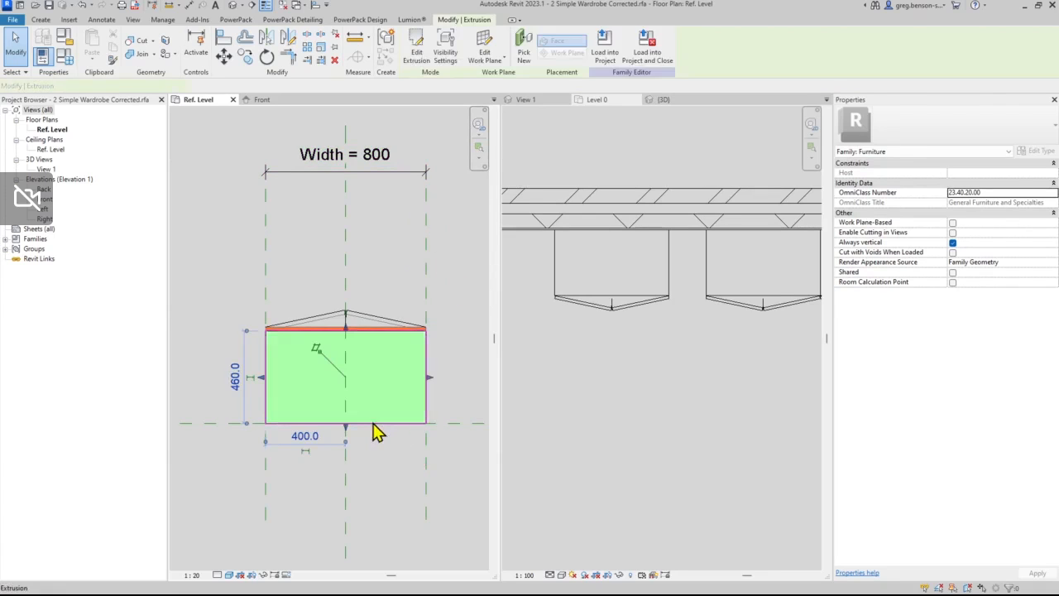
{"action": "left_click", "coordinate": [418, 54]}
{"action": "left_click", "coordinate": [427, 385]}
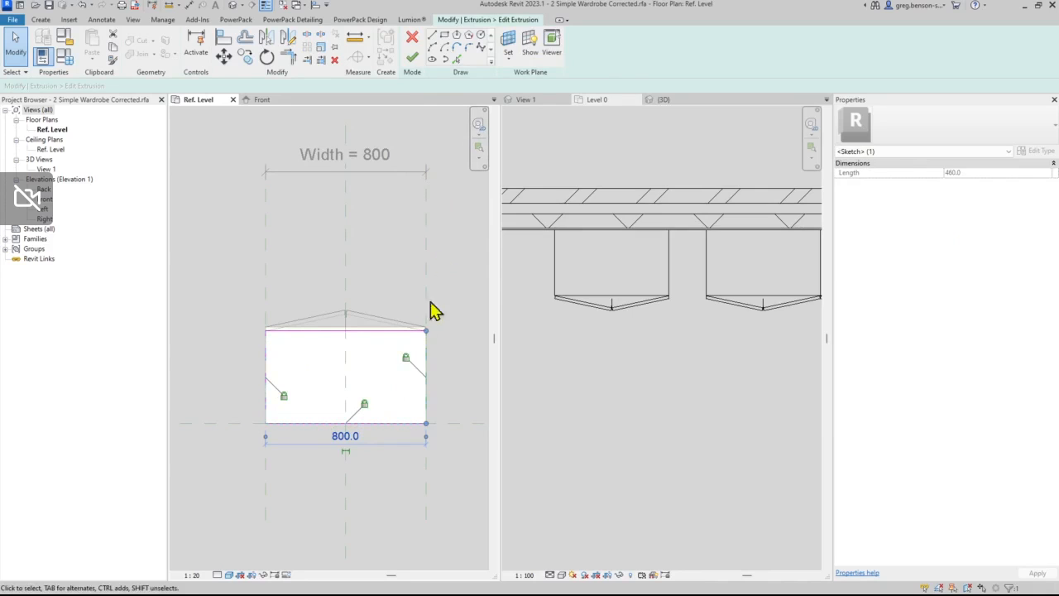
{"action": "left_click", "coordinate": [412, 58]}
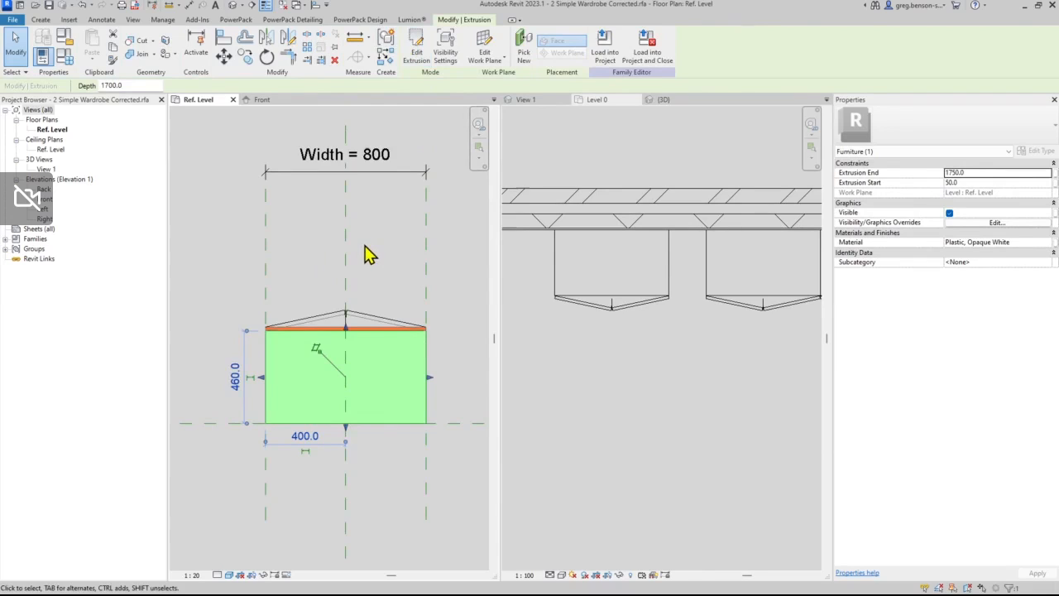
{"action": "key", "text": "Escape"}
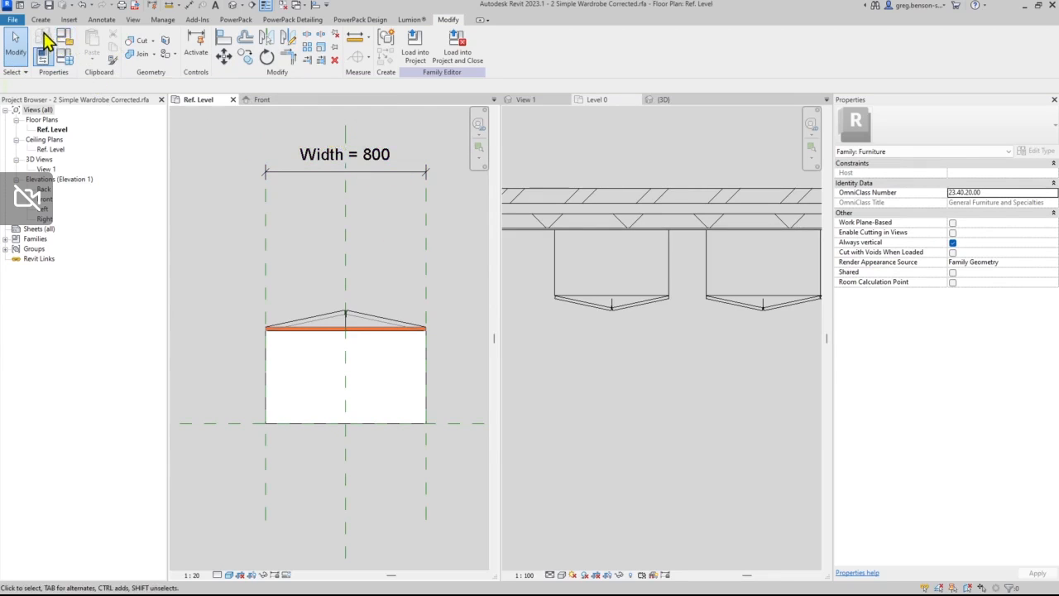
- Open the recent family Door UK Sizes with variable angle Symbolic lines - Simple Architrave and review its Family Types parameters and formulas
{"action": "left_click", "coordinate": [20, 5]}
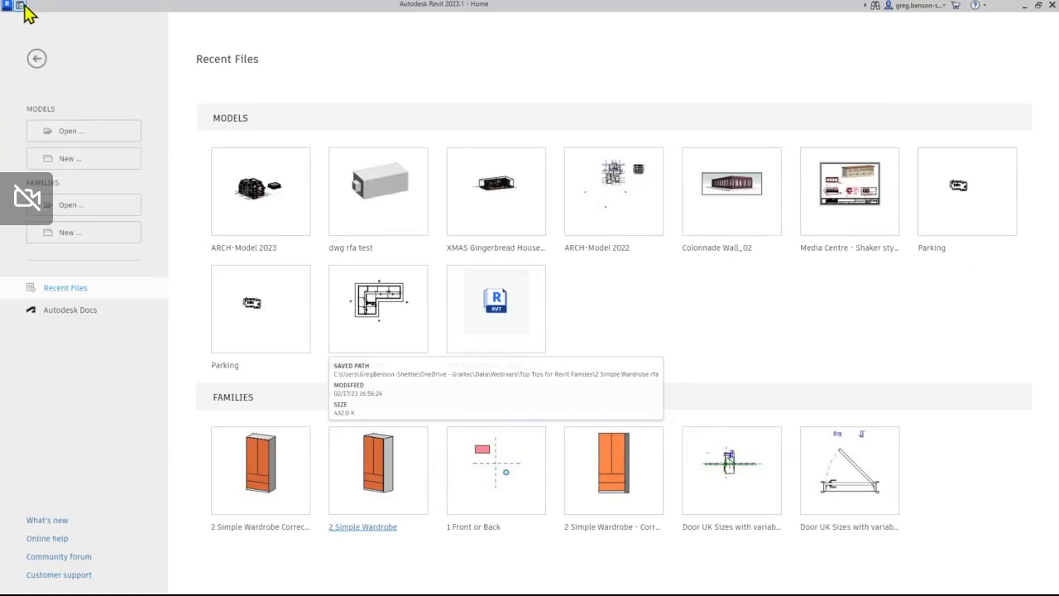
{"action": "left_click", "coordinate": [743, 535]}
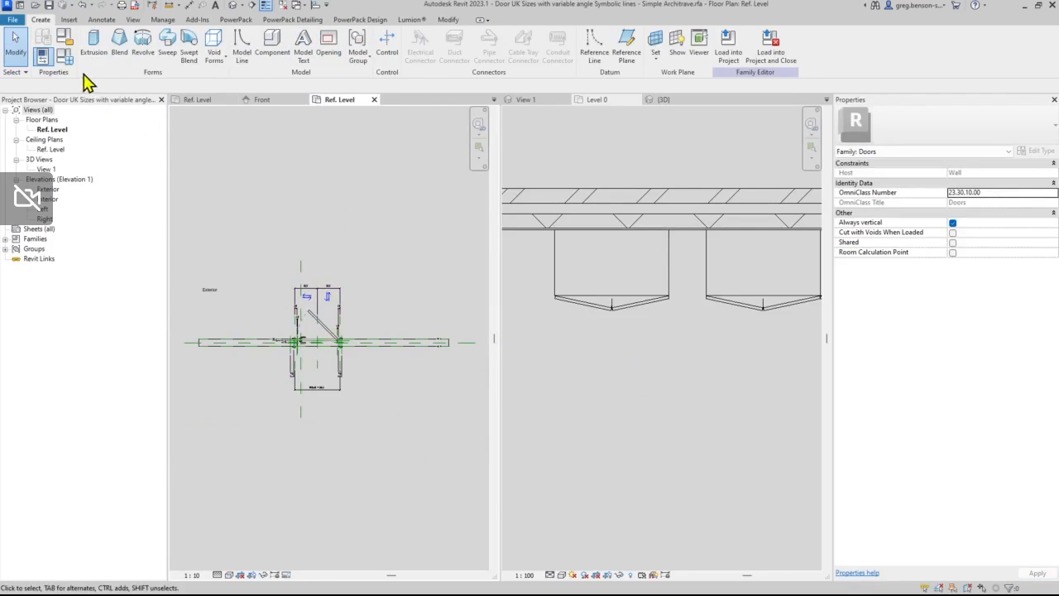
{"action": "left_click", "coordinate": [66, 56]}
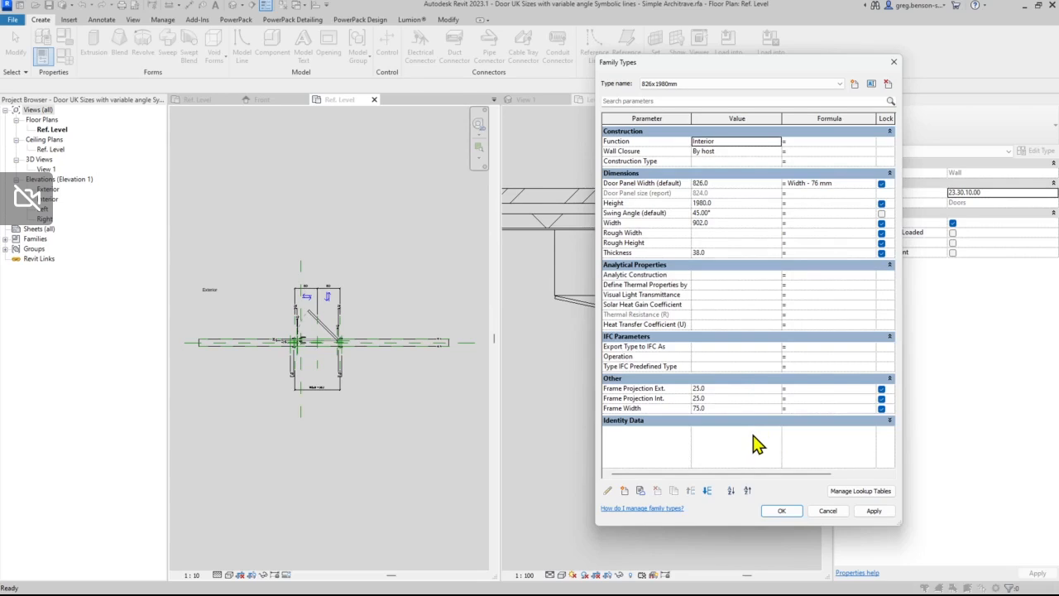
{"action": "left_click", "coordinate": [829, 511]}
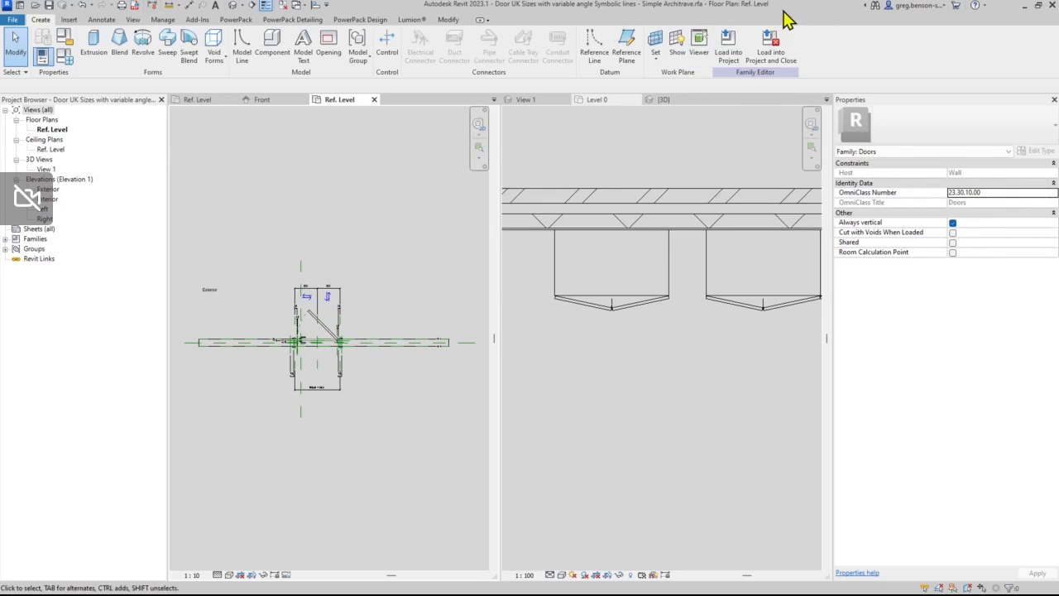
{"action": "left_click_drag", "start_coordinate": [783, 10], "coordinate": [780, 128]}
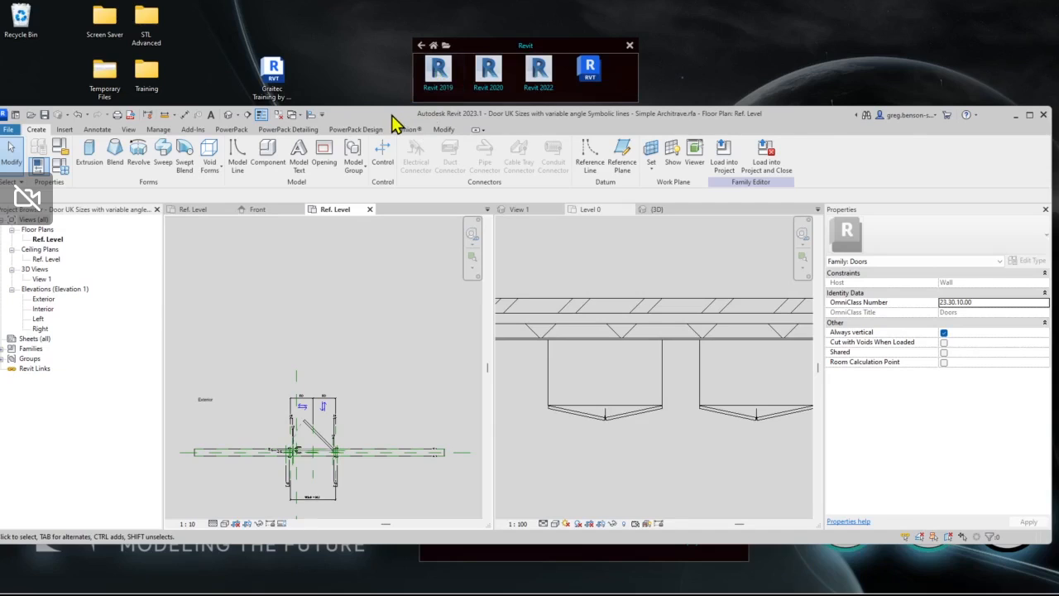
{"action": "left_click", "coordinate": [1029, 116]}
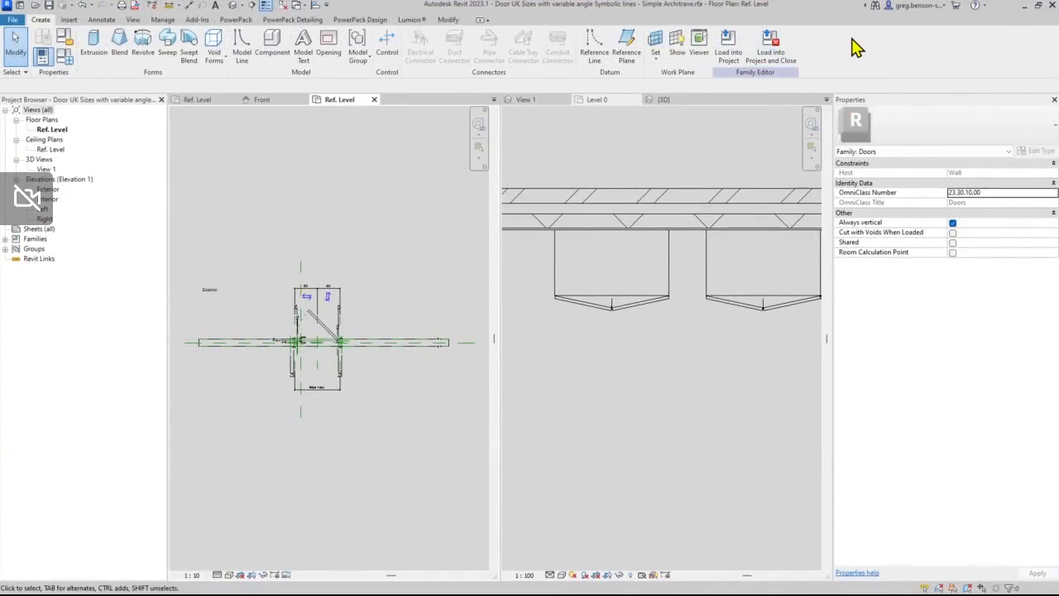